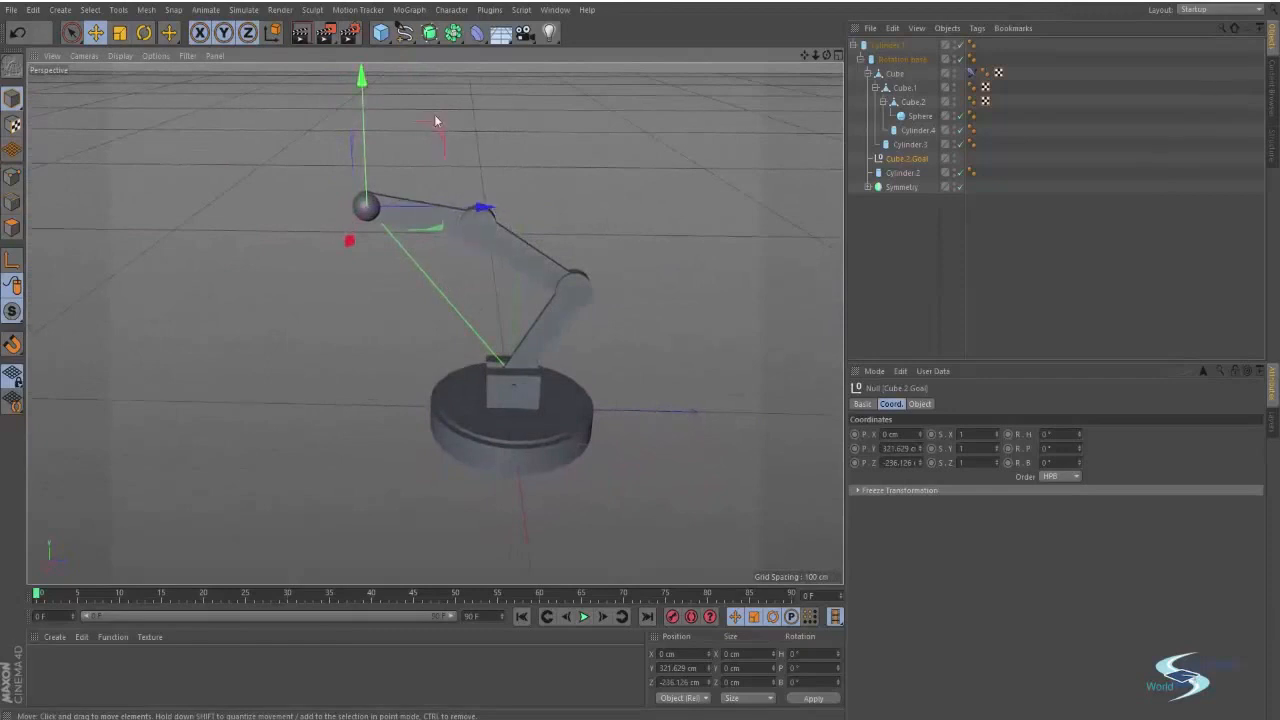
Lower the Cube.2.Goal null to check how the finished robot arm bends, and clear the selection.
left_click_drag(430, 137, 422, 229)
left_click(912, 244)
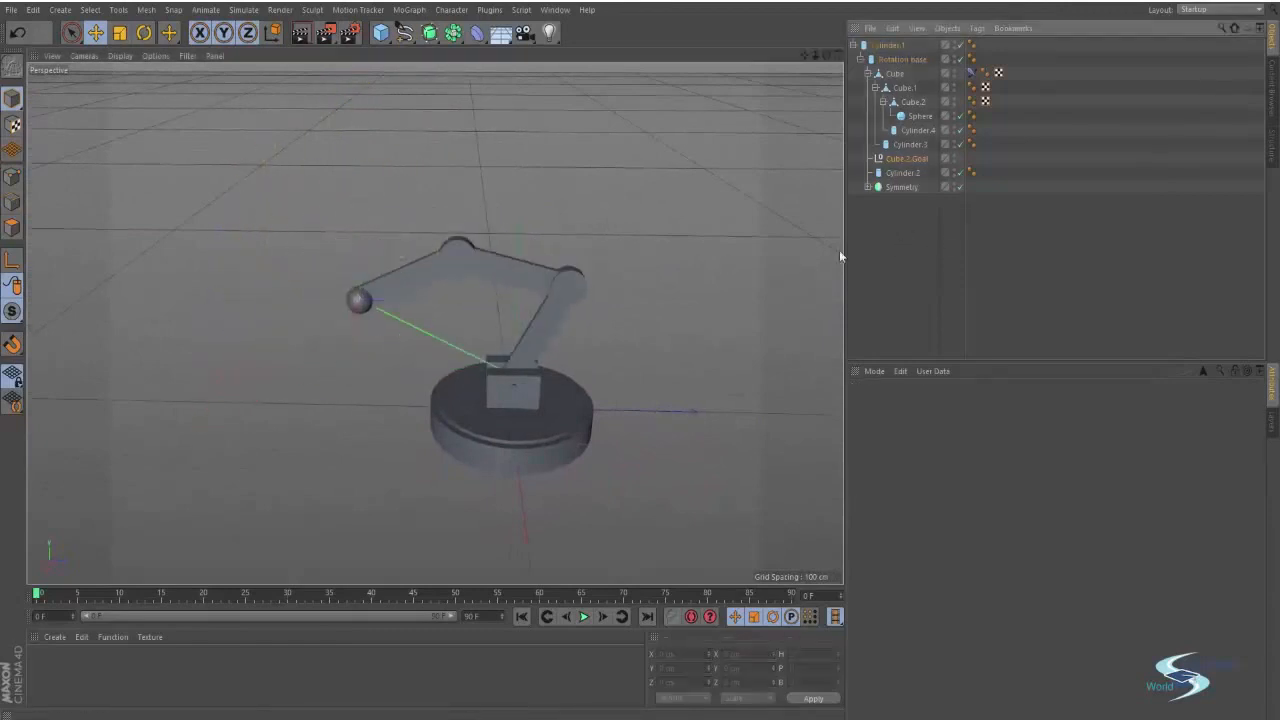
left_click_drag(839, 256, 572, 365, "alt")
Create a new empty project for modelling the arm.
left_click(10, 10)
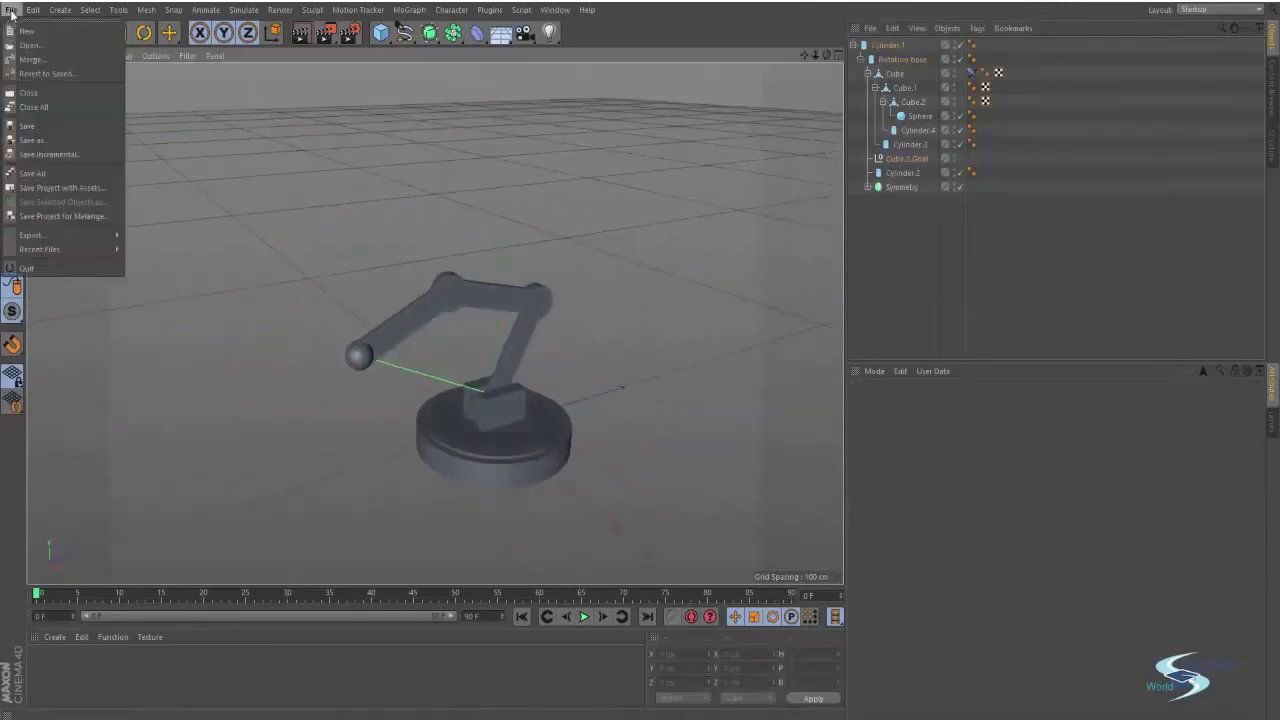
left_click(27, 31)
middle_click_drag(543, 284, 457, 329, "alt")
left_click_drag(457, 329, 448, 367, "alt")
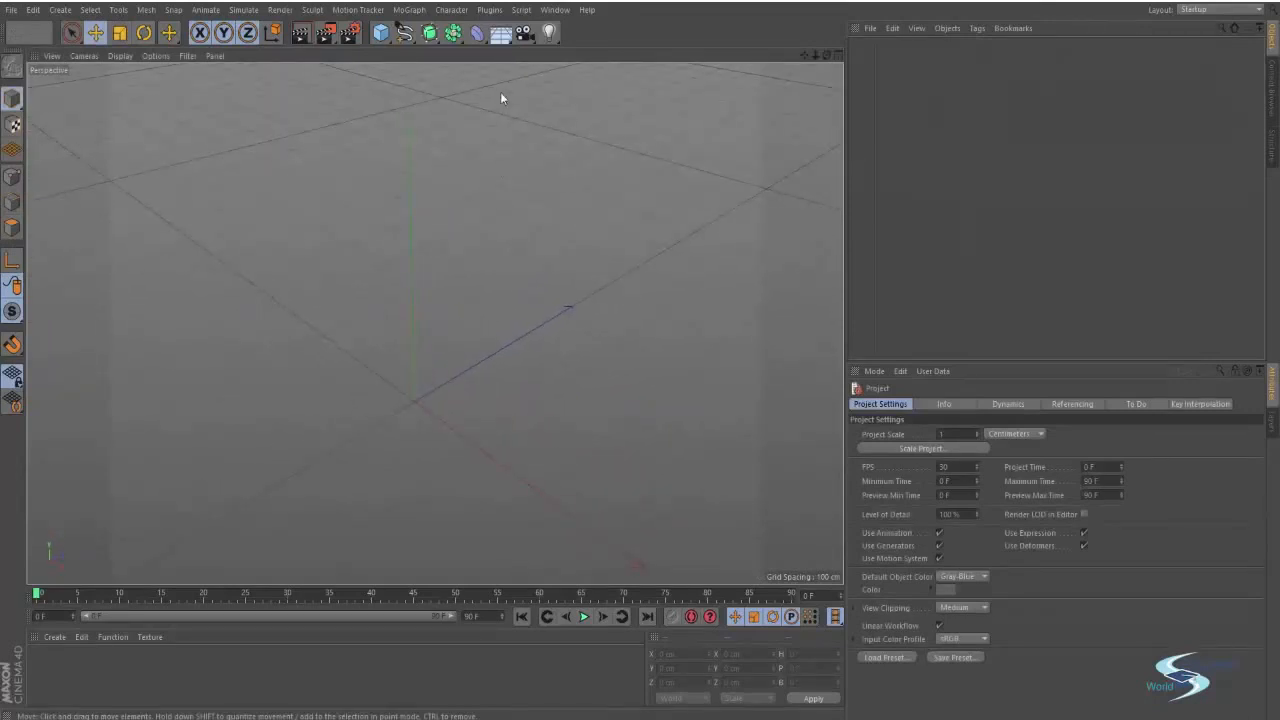
Add a cylinder shaped into a flat disc about 290 cm wide and 53 cm high, and name it Base.
left_click(381, 32)
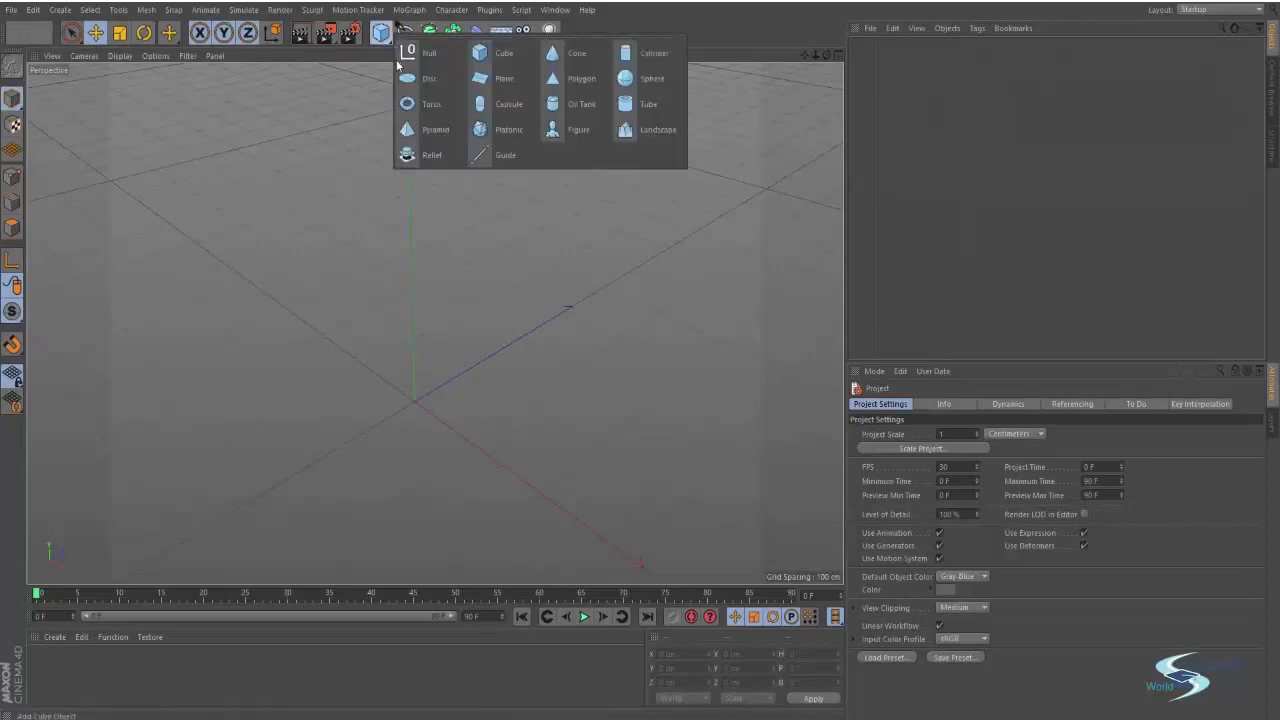
left_click(652, 55)
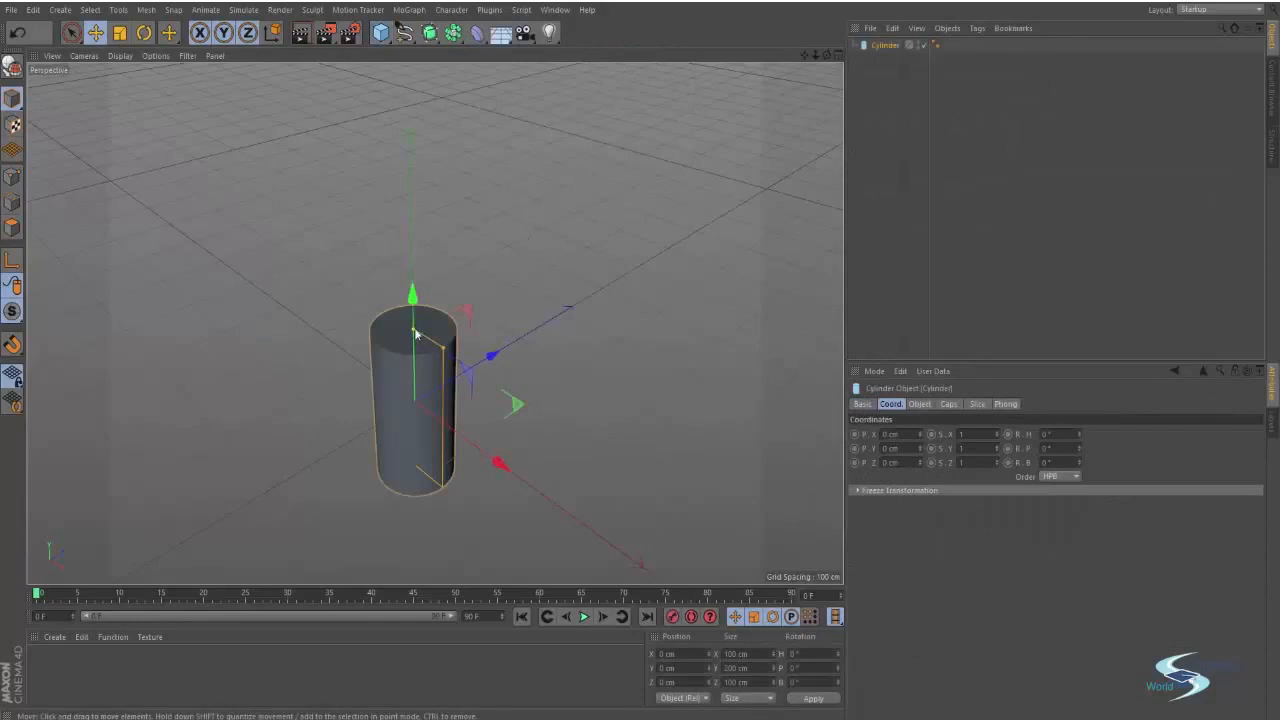
left_click_drag(416, 333, 503, 448)
left_click_drag(626, 360, 559, 383, "alt")
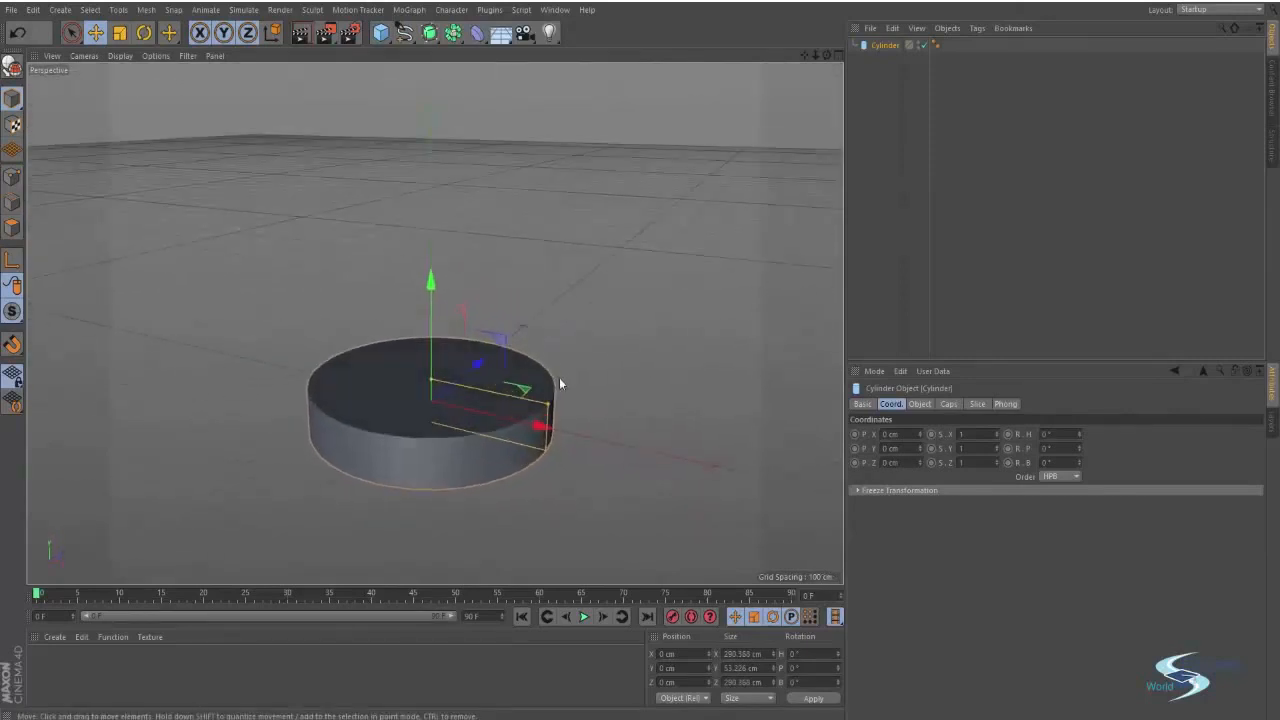
double_click(886, 45)
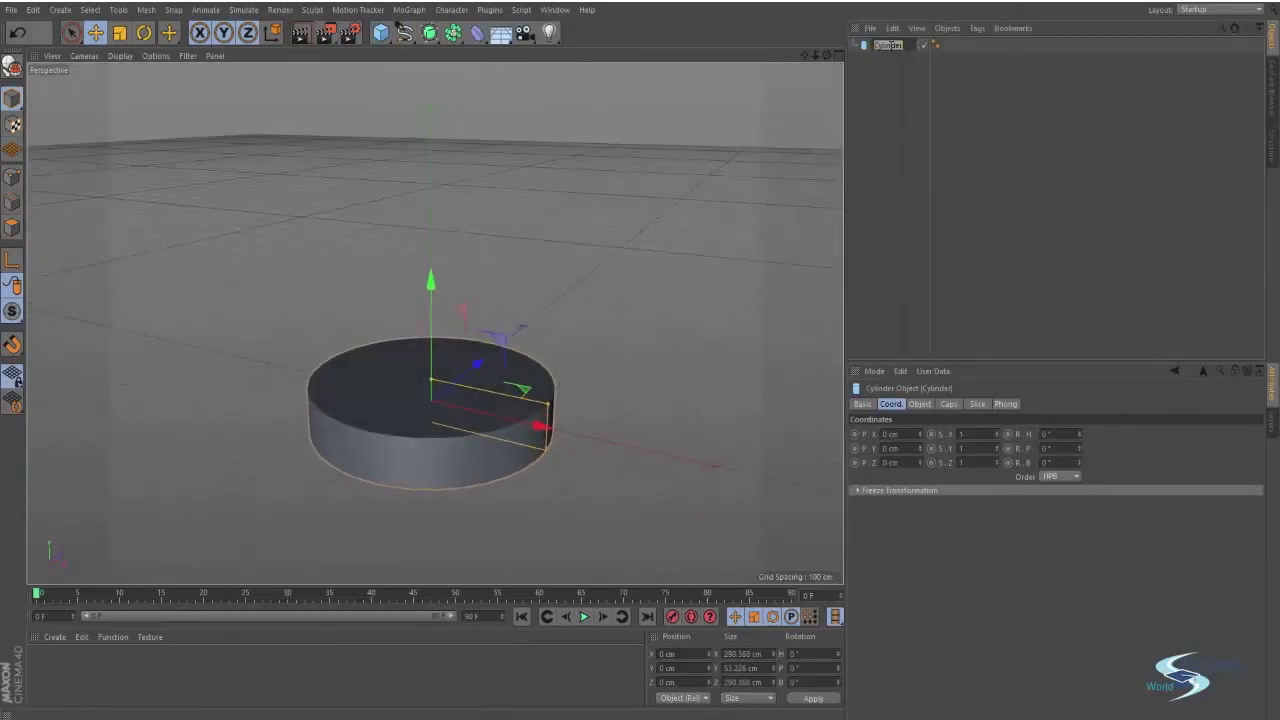
key("Return")
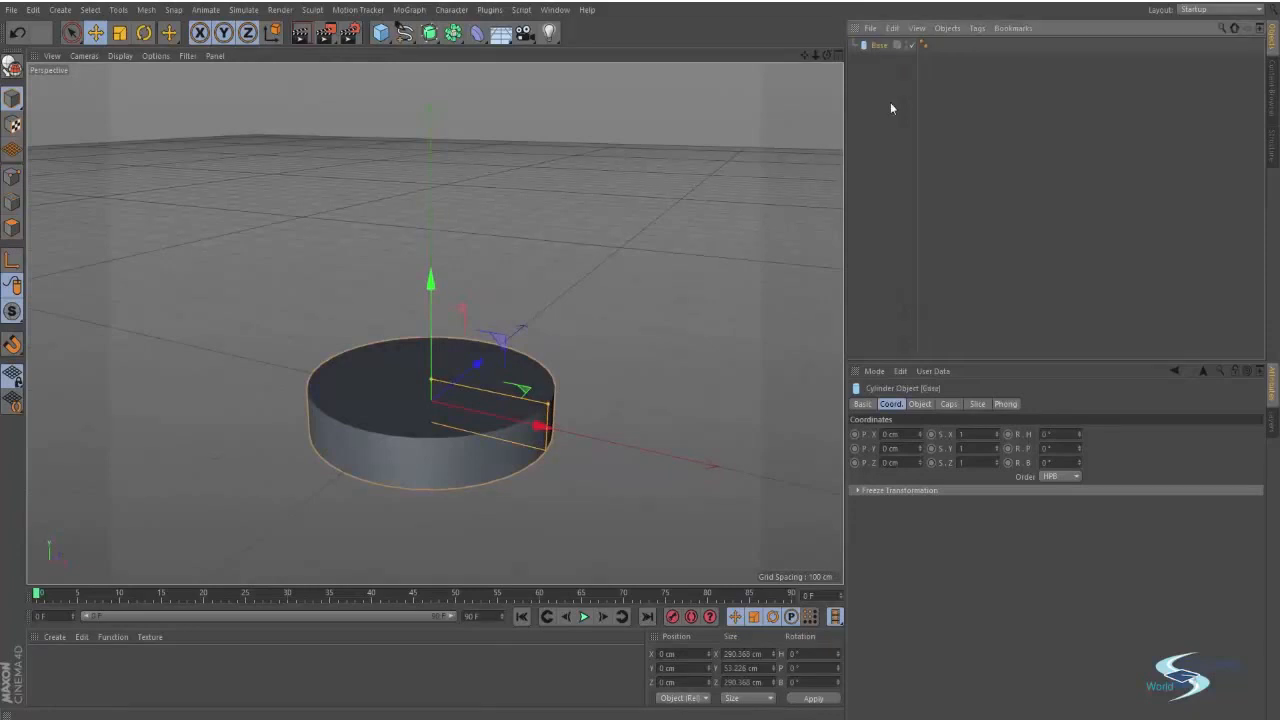
Add a cube shaped into a plate about 22 × 73 × 103 cm and stand it on the disc at X -30 cm, Y about 60 cm.
left_click_drag(494, 364, 494, 373, "alt")
left_click(382, 34)
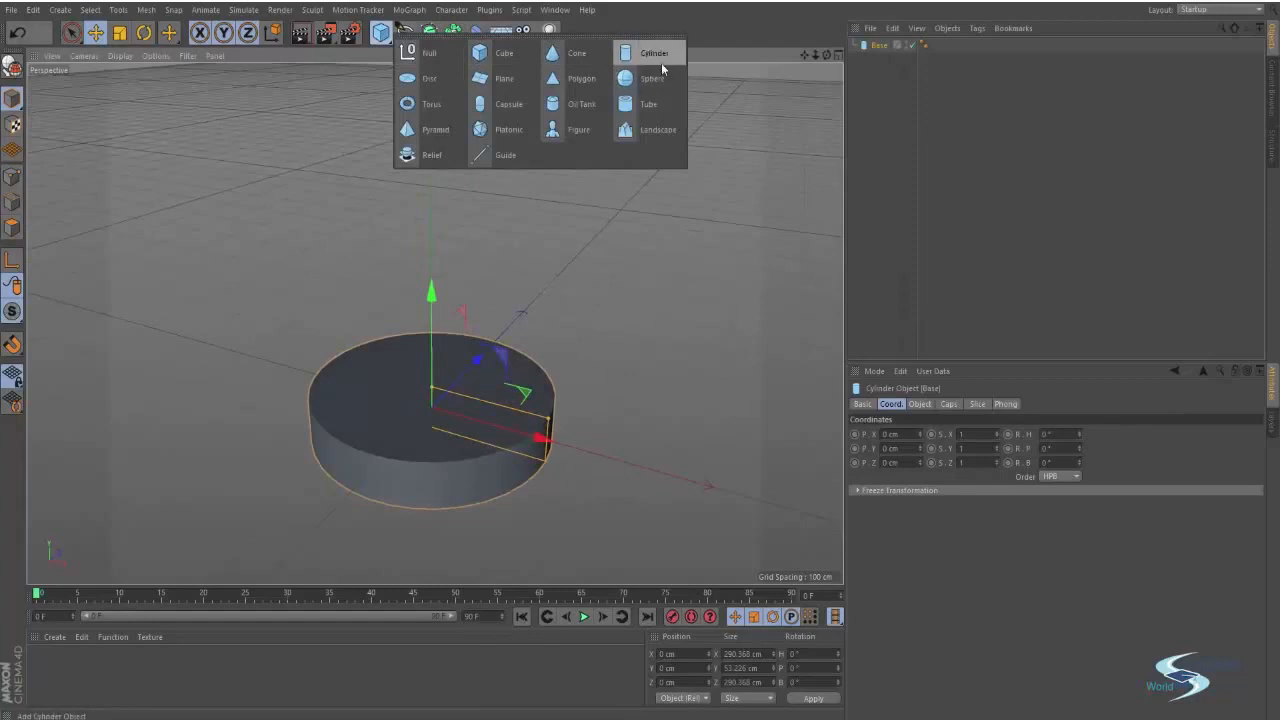
left_click(494, 55)
left_click_drag(389, 364, 432, 359, "alt")
left_click_drag(487, 422, 422, 407)
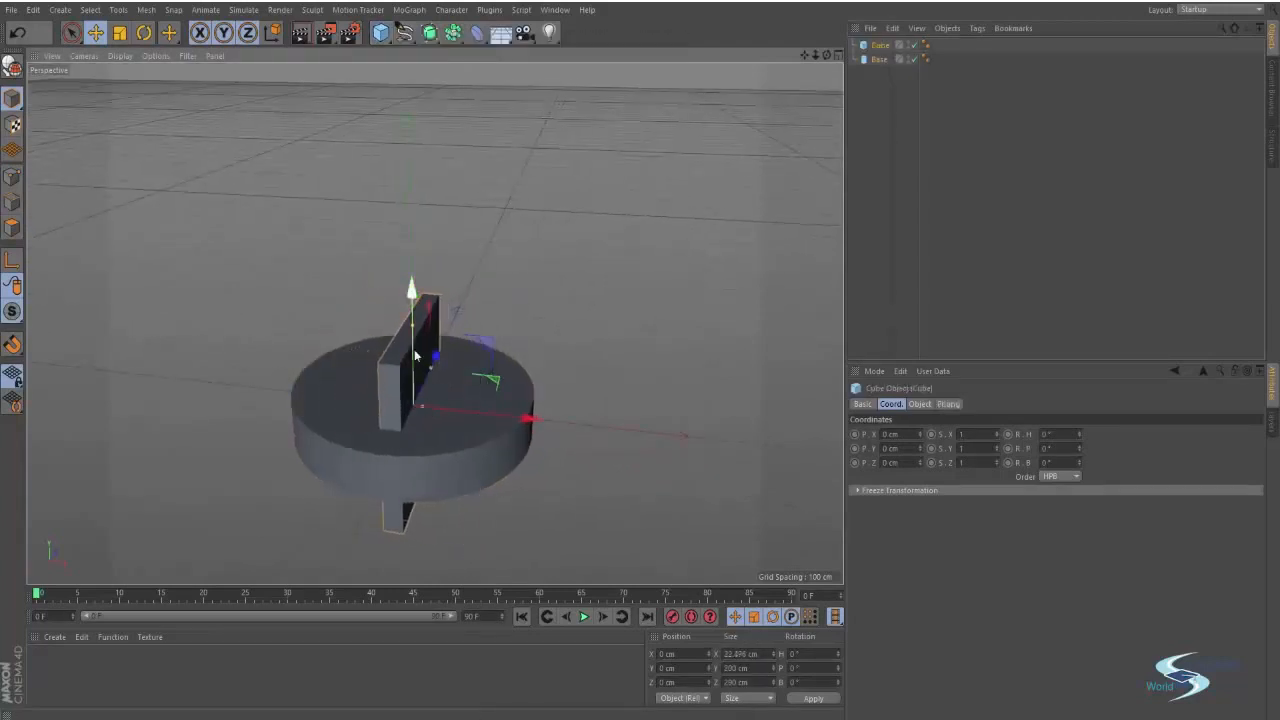
left_click_drag(412, 326, 352, 380)
left_click_drag(425, 360, 422, 383)
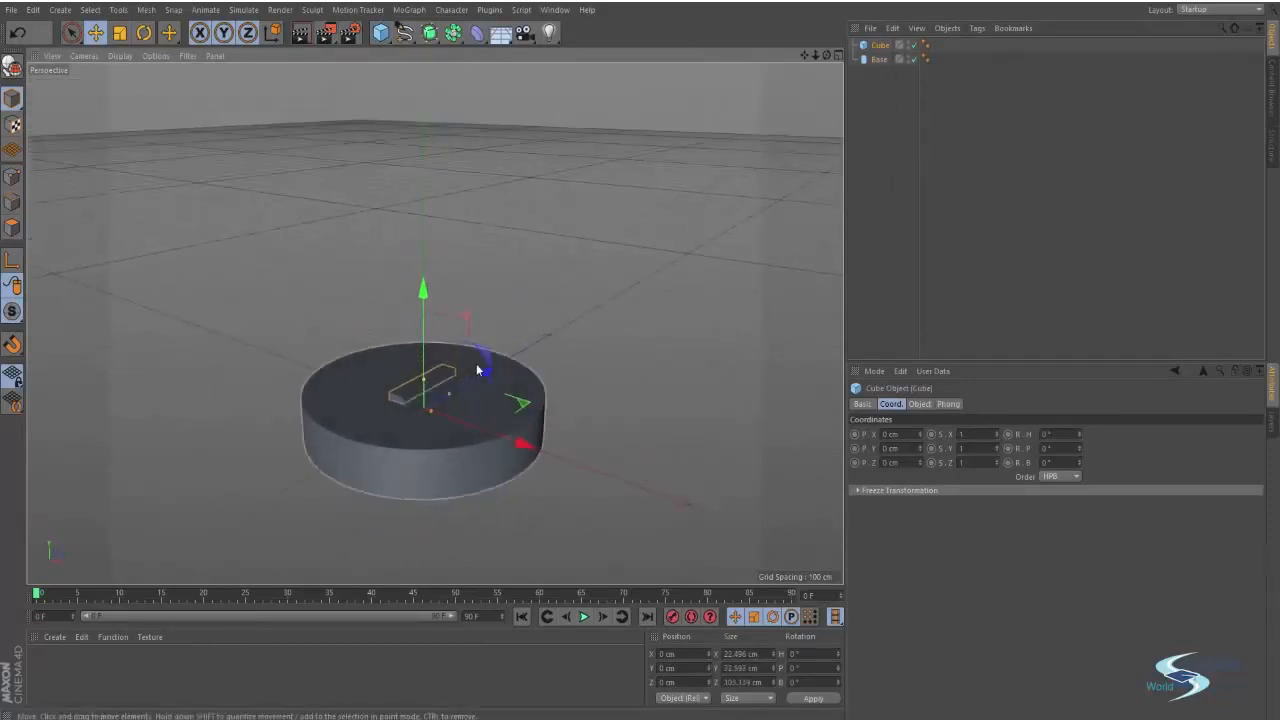
left_click_drag(423, 288, 503, 353)
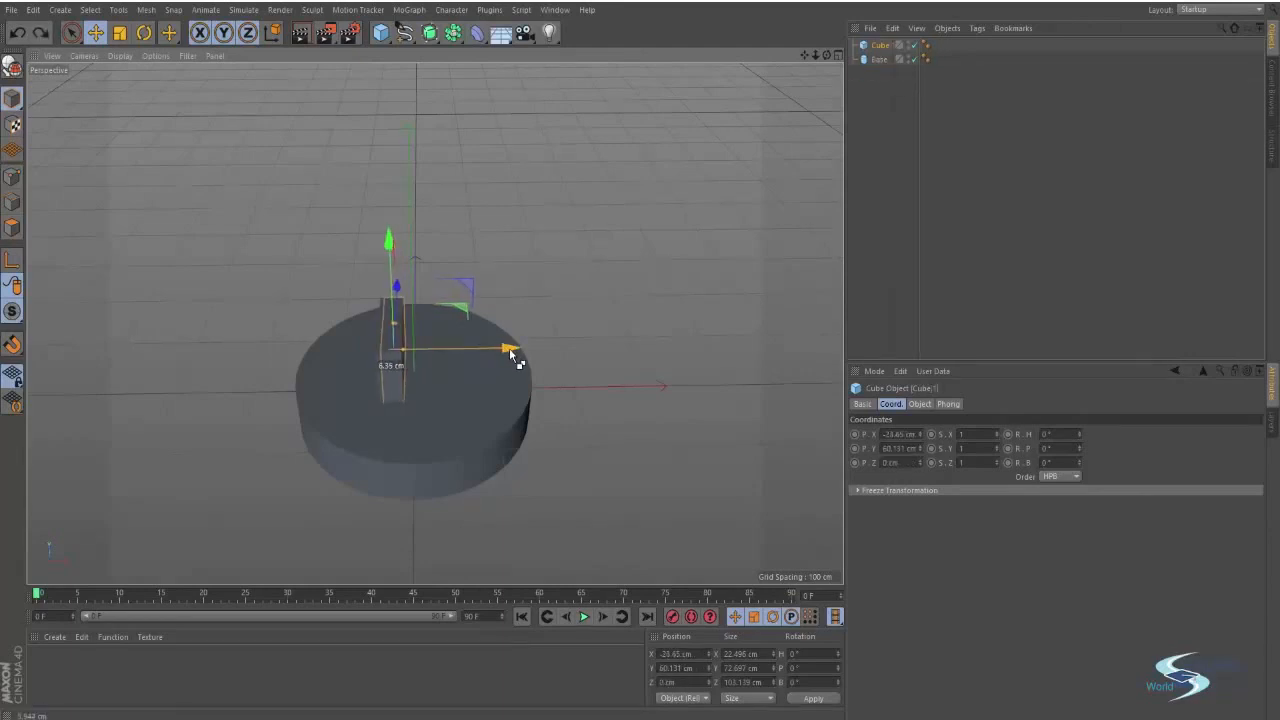
Duplicate the plate along the X axis and place the copy at X 30 cm.
left_click_drag(509, 348, 556, 350)
left_click_drag(480, 350, 421, 420, "alt")
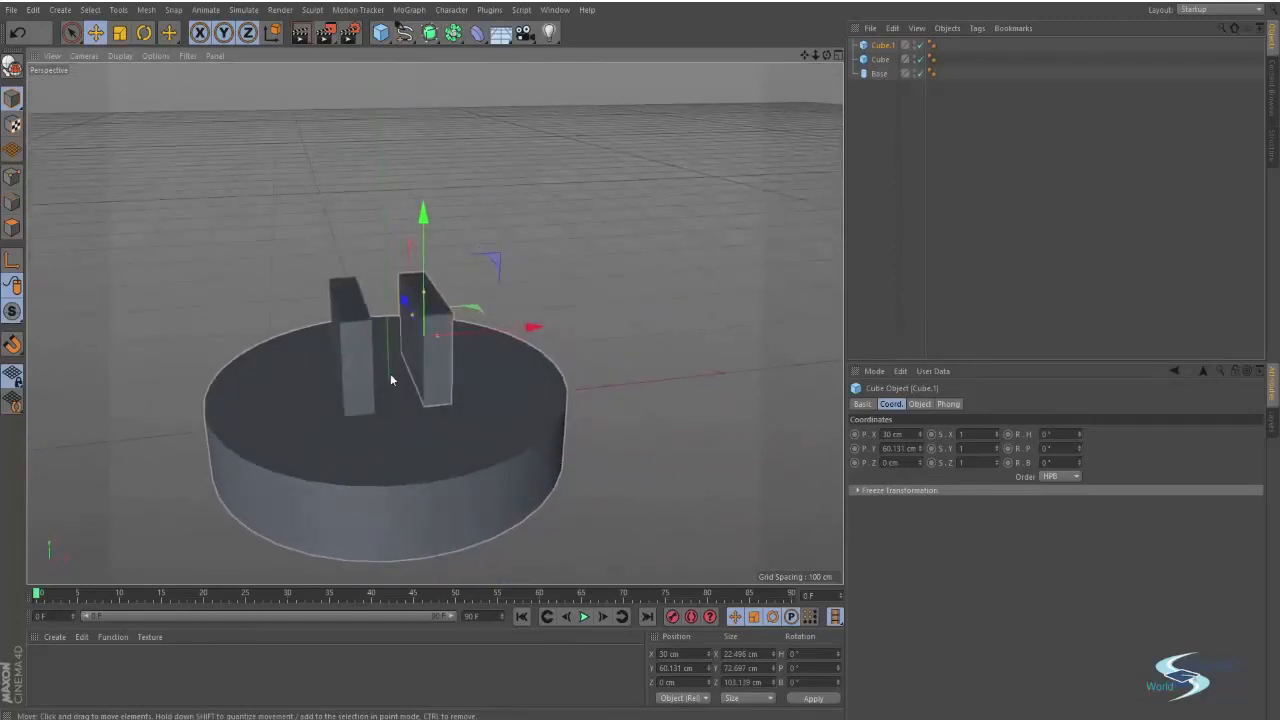
left_click_drag(391, 379, 471, 337, "alt")
Rename both plates on the disc as Base cube.
left_click(880, 60)
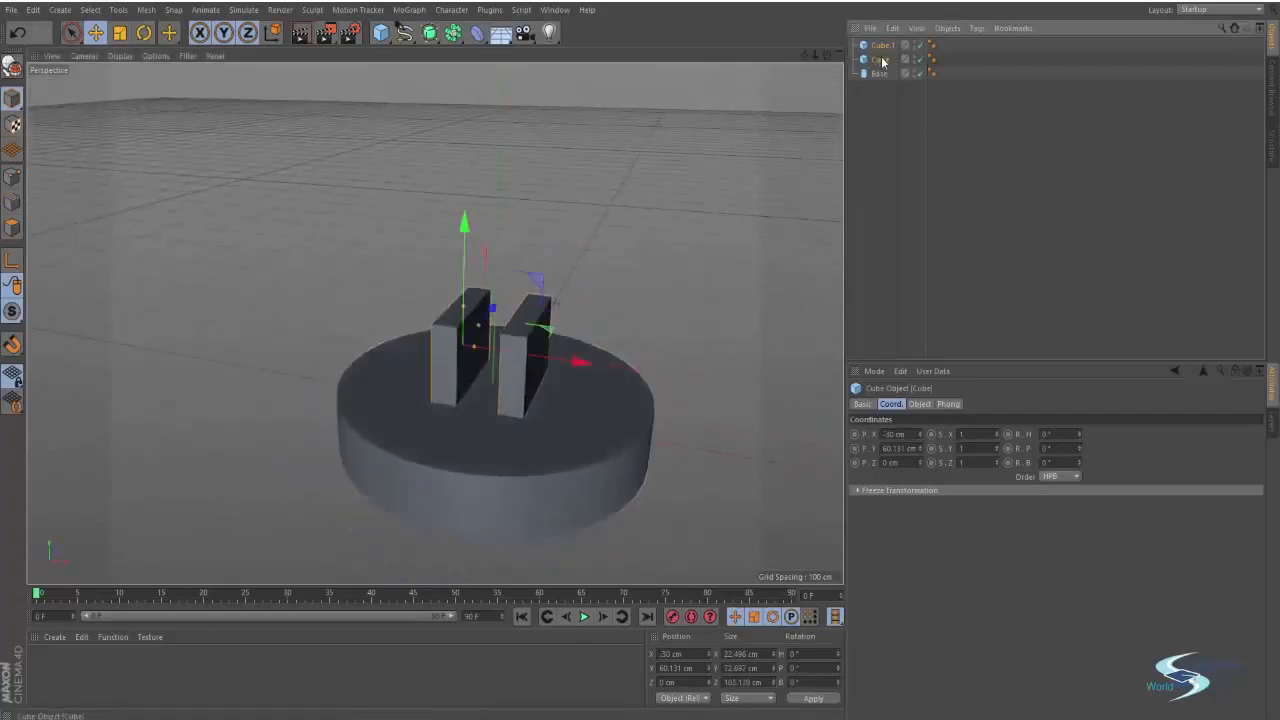
left_click(880, 46, "ctrl")
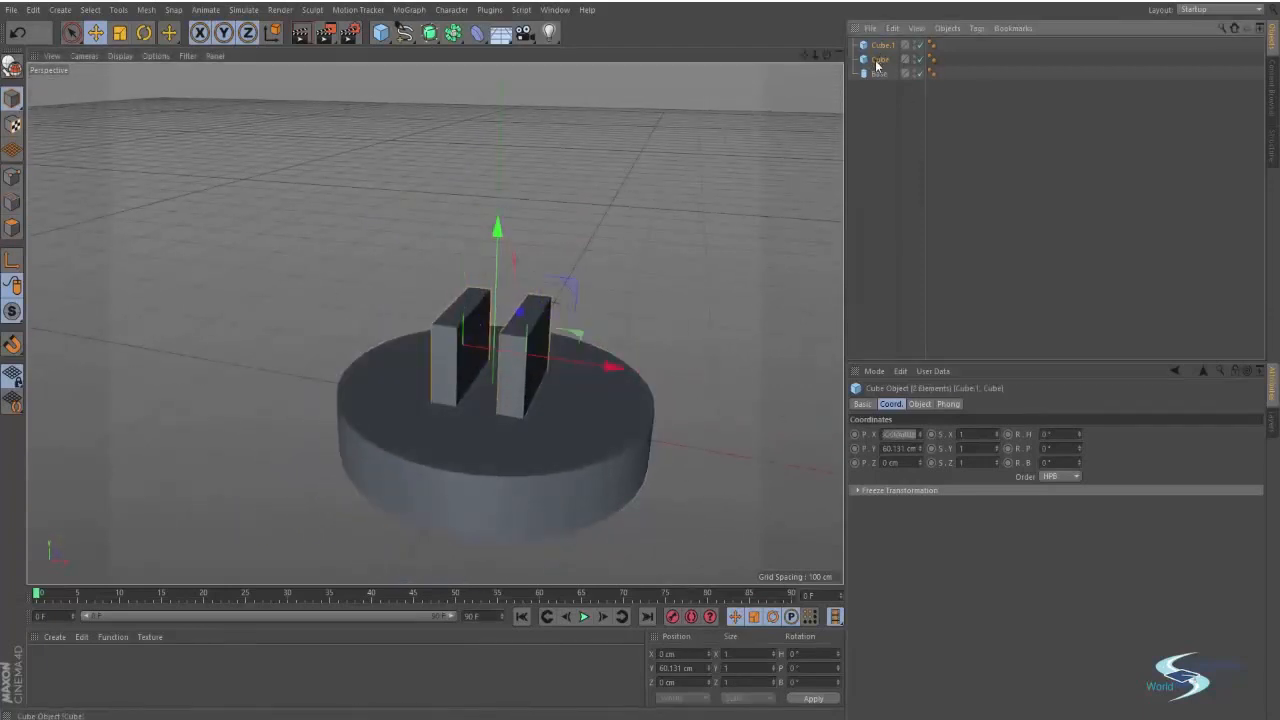
left_click(879, 60)
double_click(880, 60)
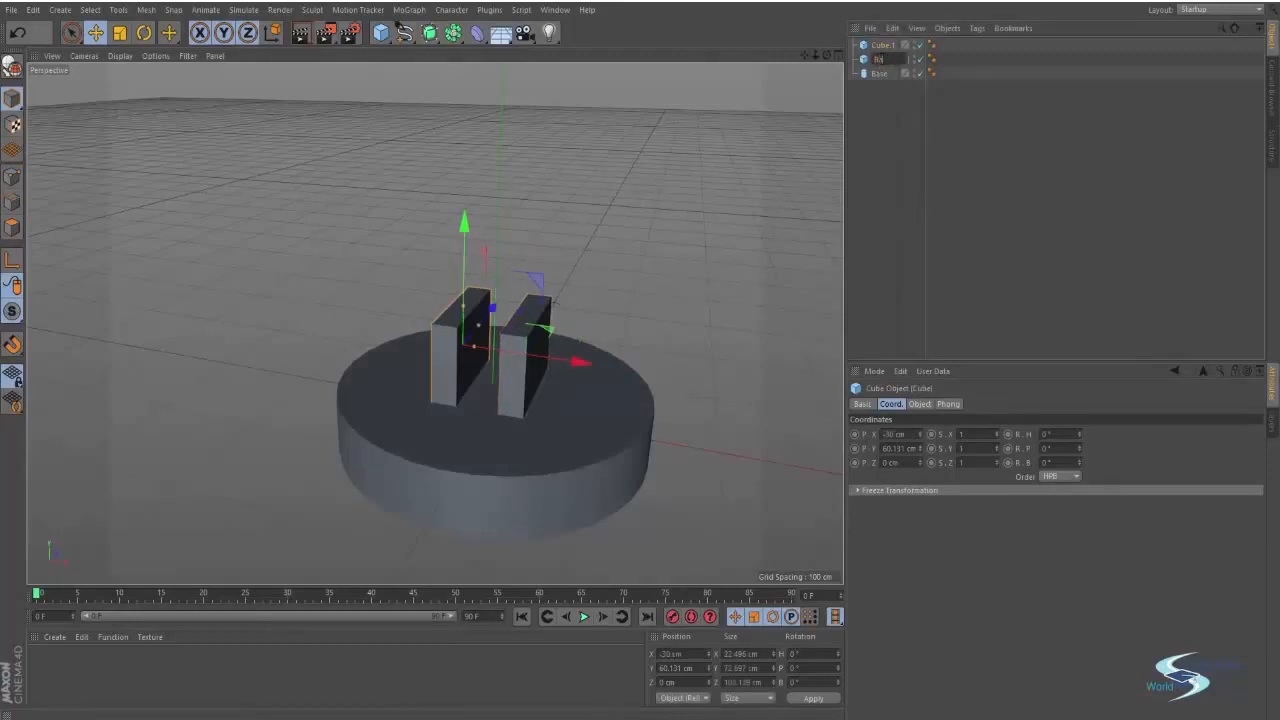
key("Return")
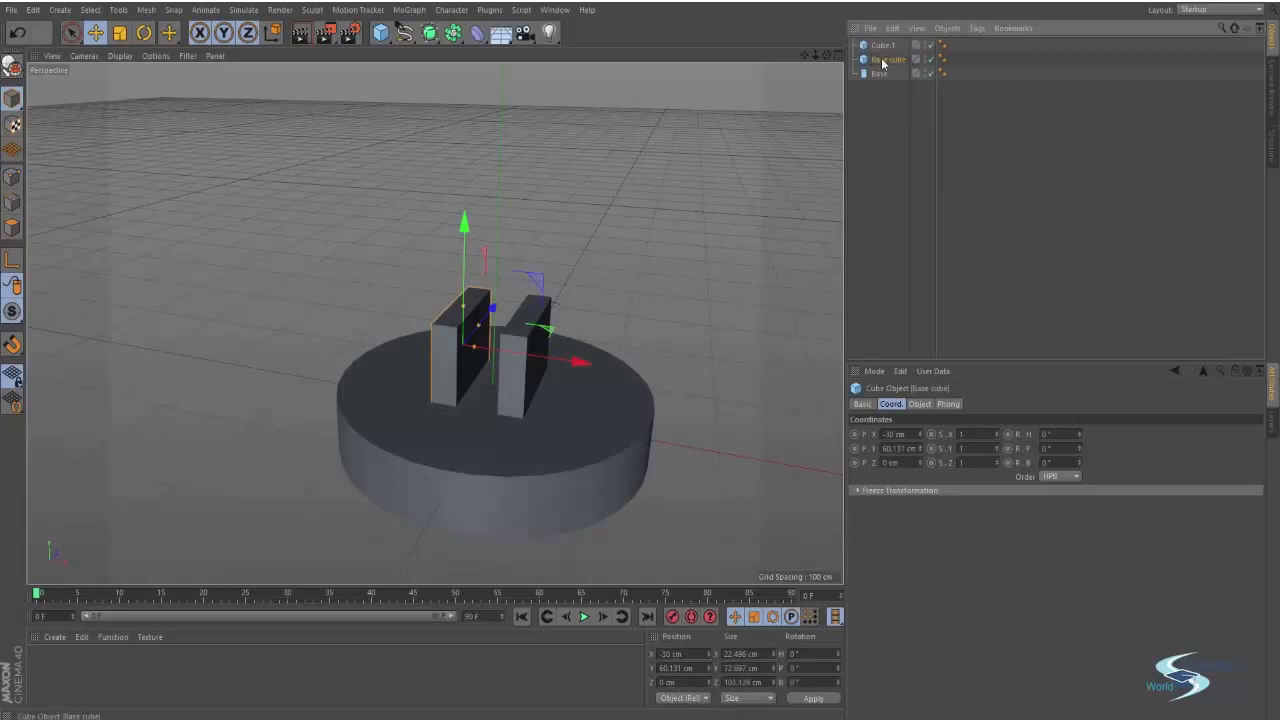
double_click(883, 46)
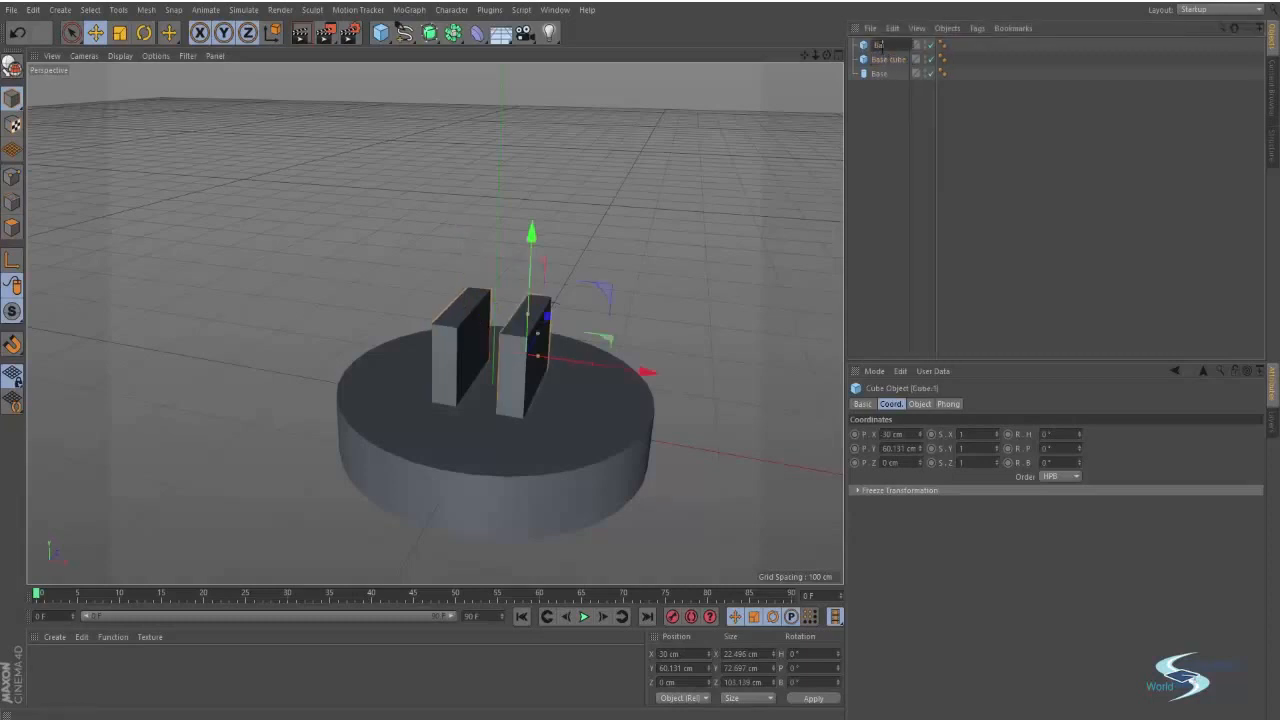
type("Base cube")
key("Return")
Make both Base cube plates children of the Base cylinder.
left_click(876, 60, "ctrl")
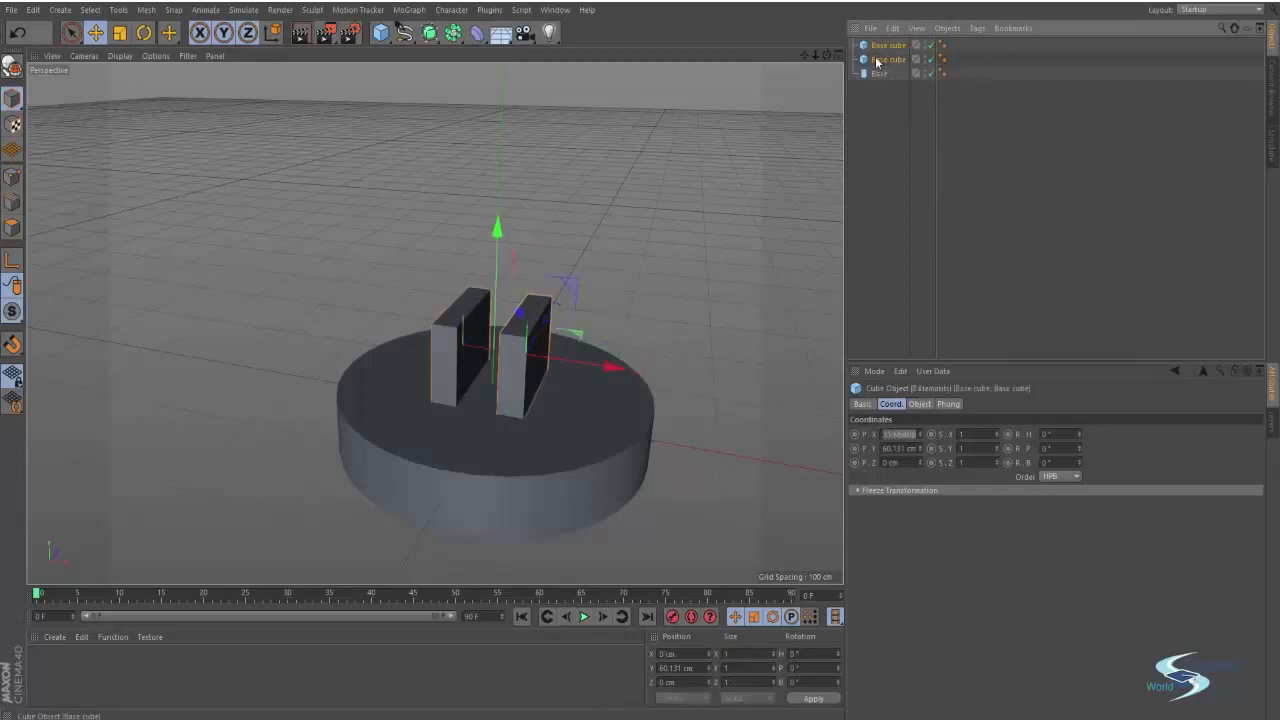
left_click_drag(880, 73, 880, 74)
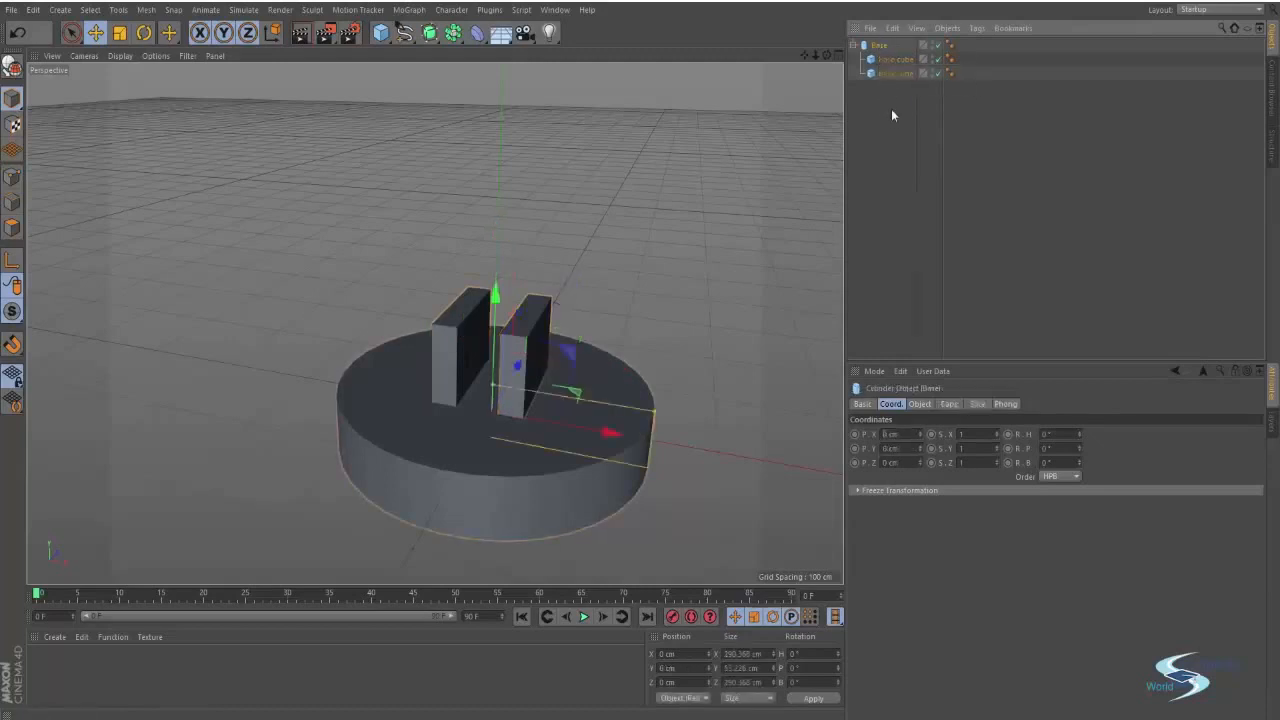
left_click(628, 279)
Try rotating the Base to test whether the two plates turn with it.
left_click(881, 47)
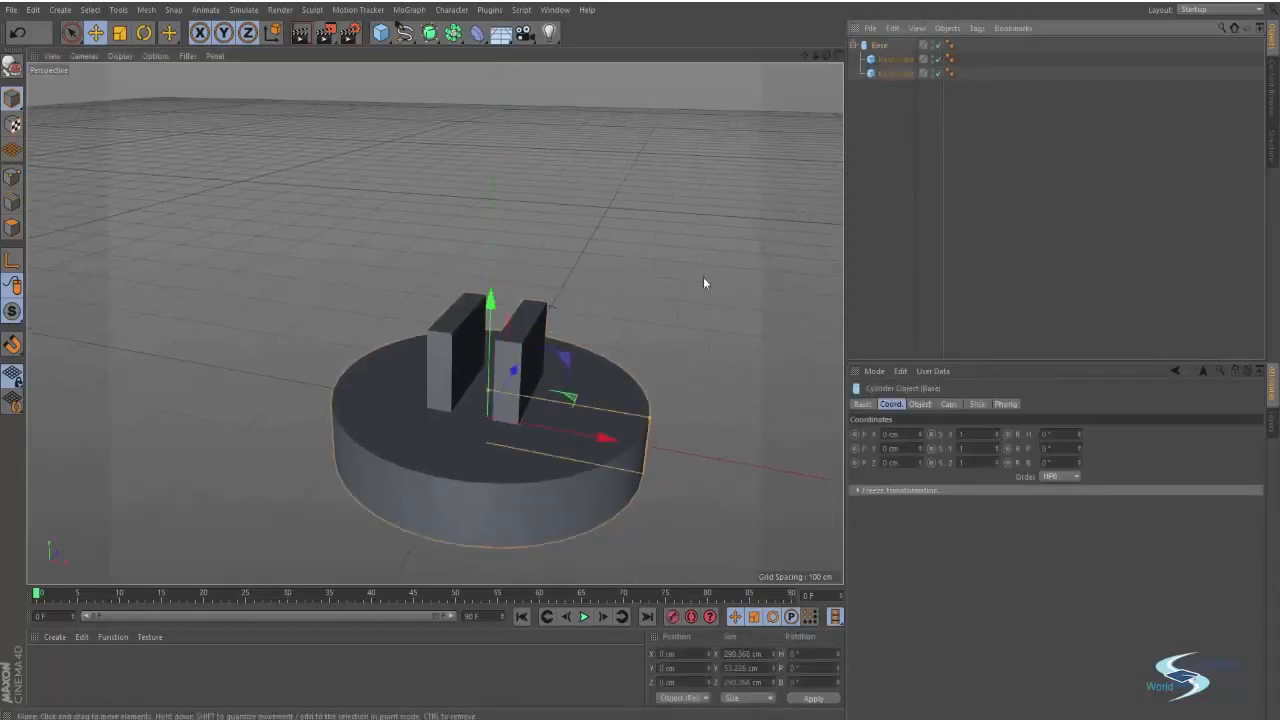
key("r")
left_click_drag(513, 456, 791, 303)
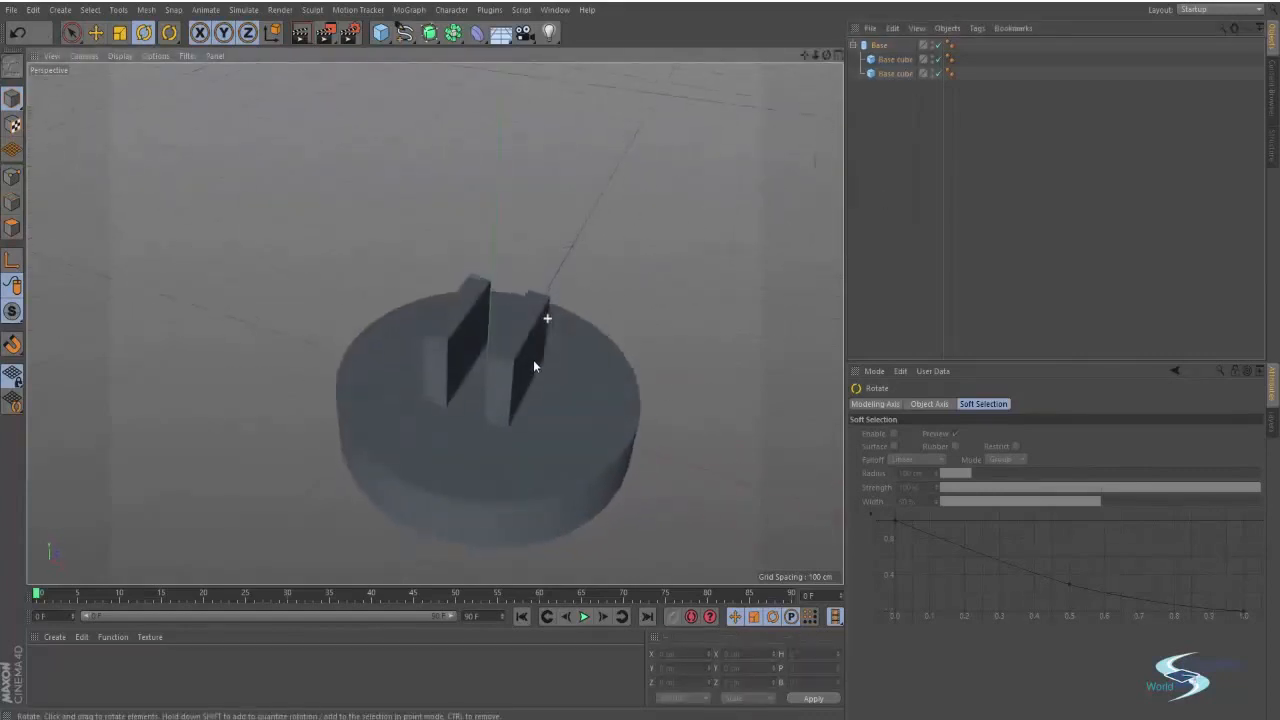
Add another cylinder and rotate it to a 90° bank so that it lies across the two plates.
left_click_drag(533, 366, 502, 300, "alt")
left_click(382, 34)
left_click(640, 52)
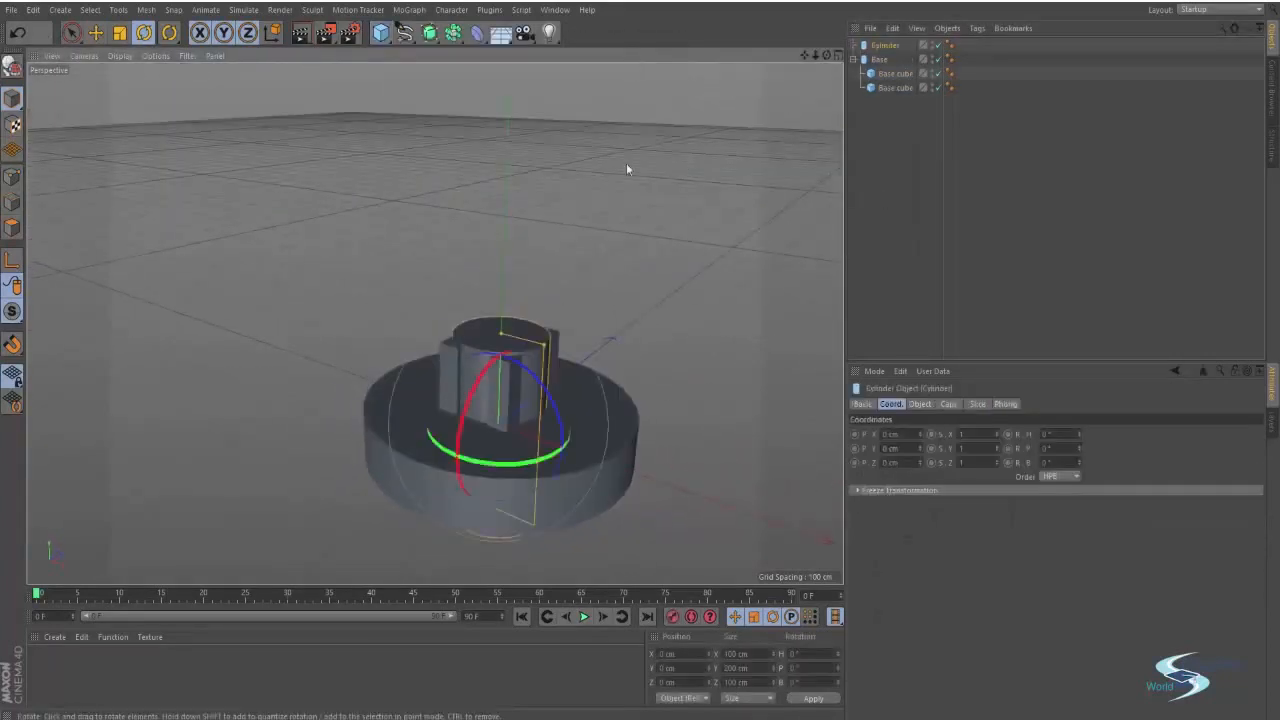
left_click_drag(533, 378, 566, 491)
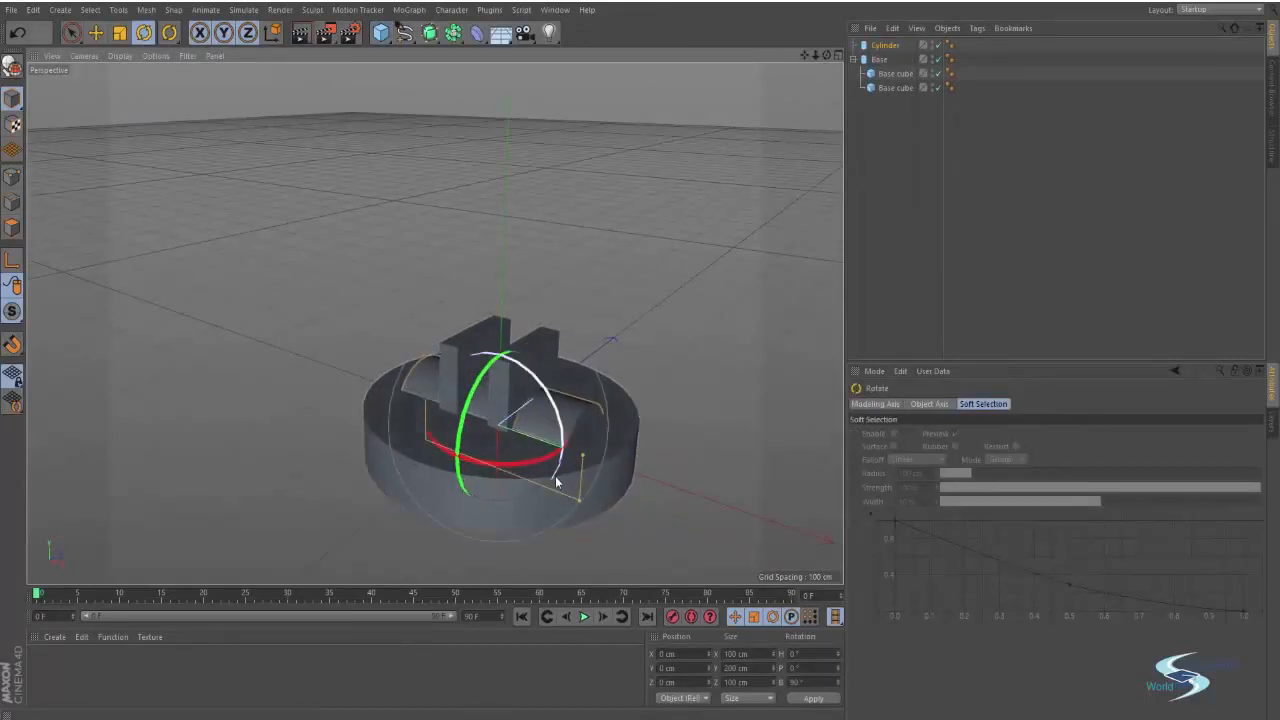
Raise the horizontal cylinder to Y about 68 cm and shrink it to a pin about 17 cm in diameter and 89 cm long.
key("e")
left_click_drag(500, 523, 499, 466)
key("t")
left_click_drag(710, 309, 540, 368)
left_click_drag(617, 319, 669, 350)
key("e")
left_click(669, 350)
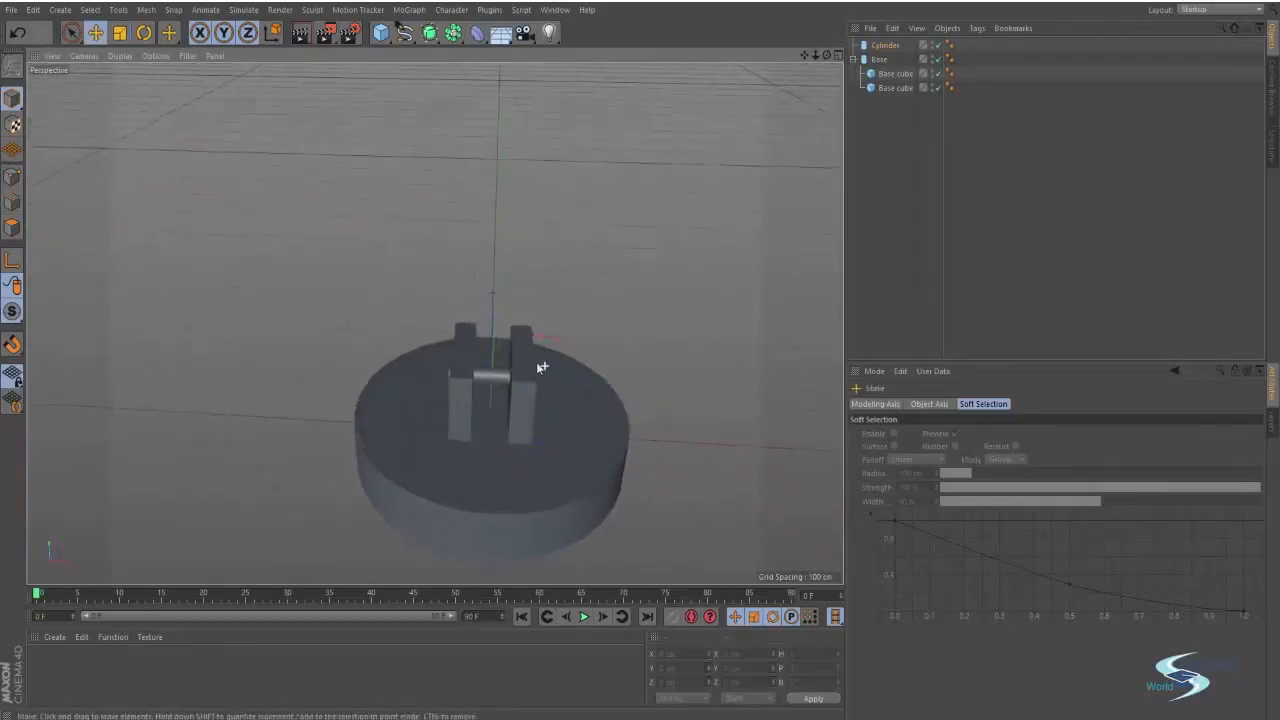
Rename the pin as Base pivot and make it a child of Base.
left_click_drag(543, 366, 472, 358, "alt")
left_click(875, 47)
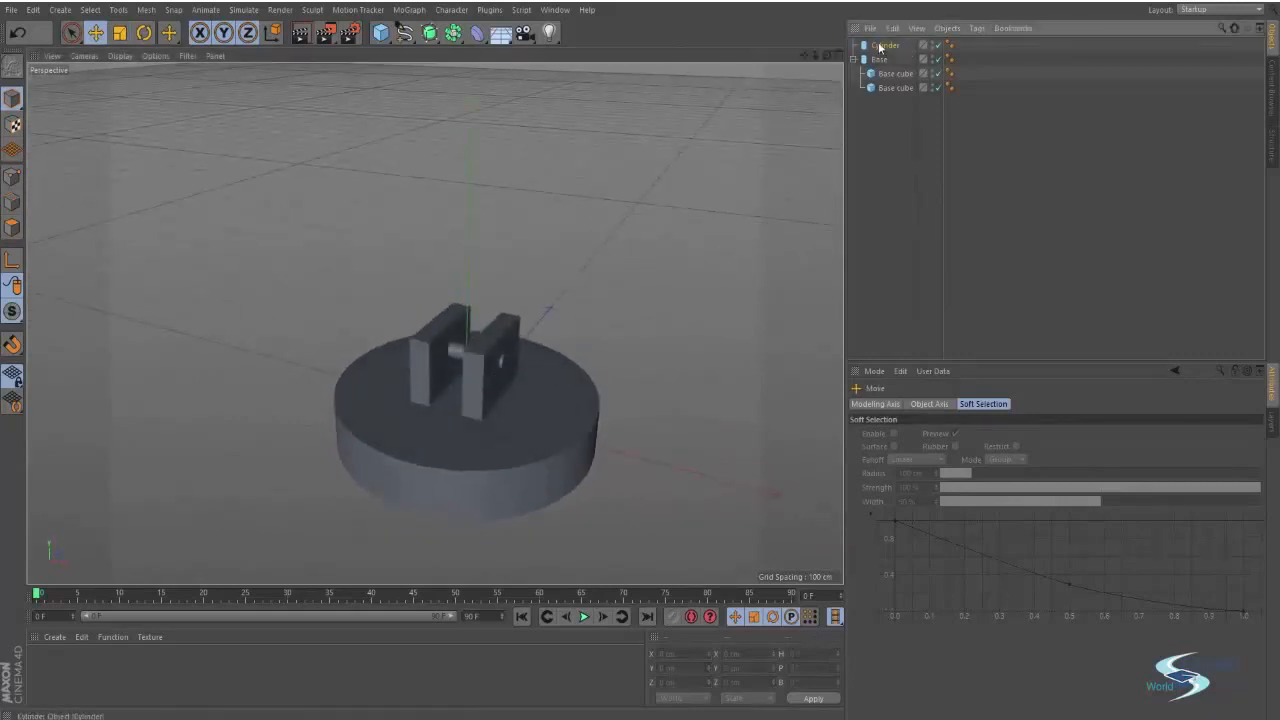
double_click(875, 47)
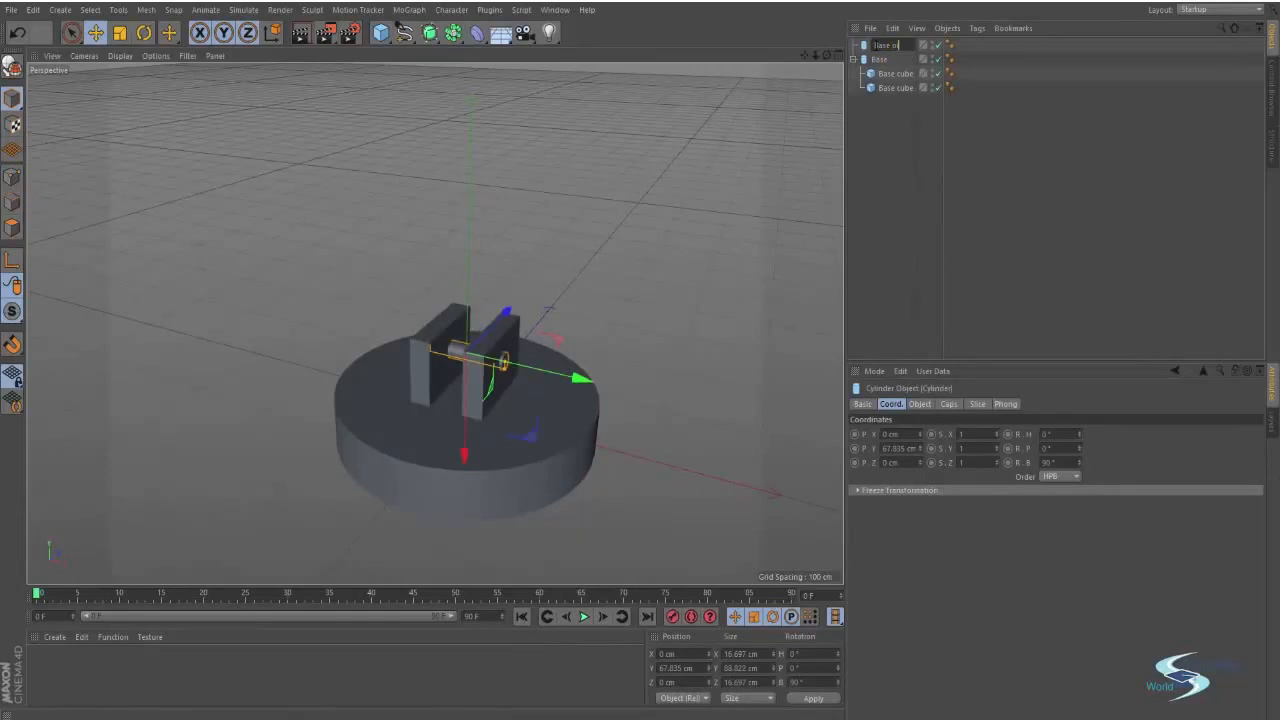
type("Base pivot")
key("Return")
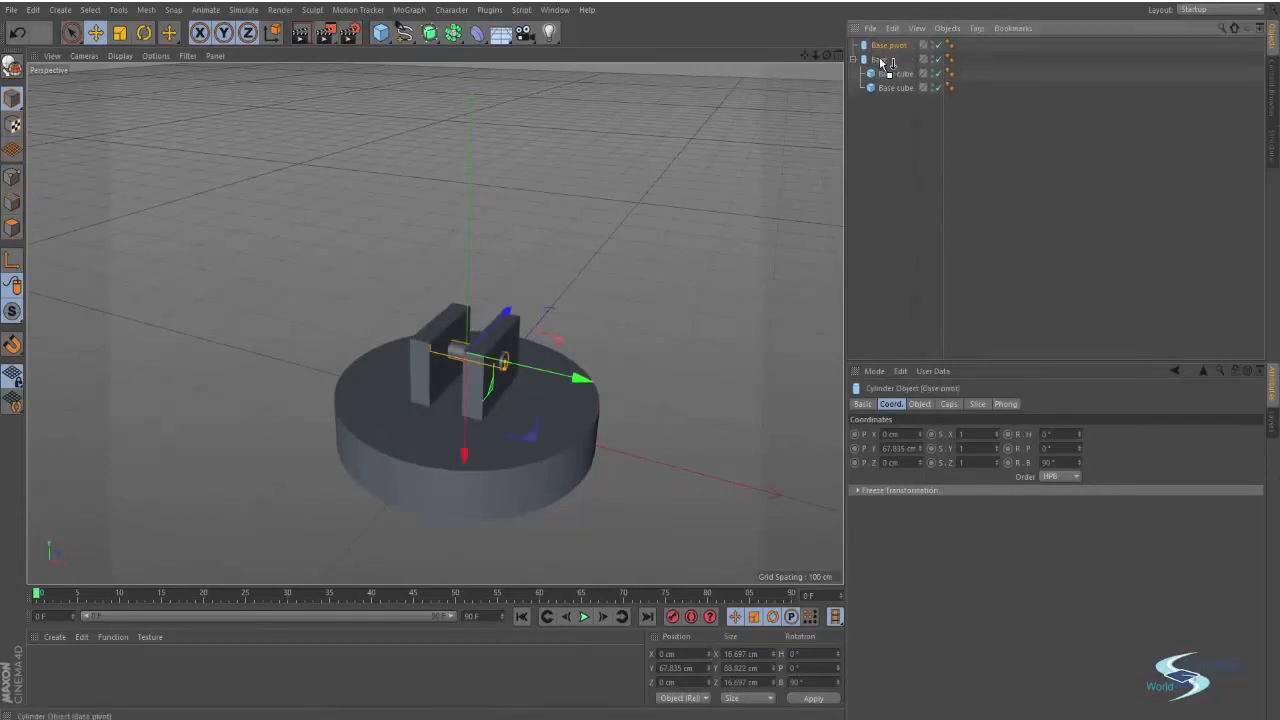
left_click_drag(881, 61, 882, 62)
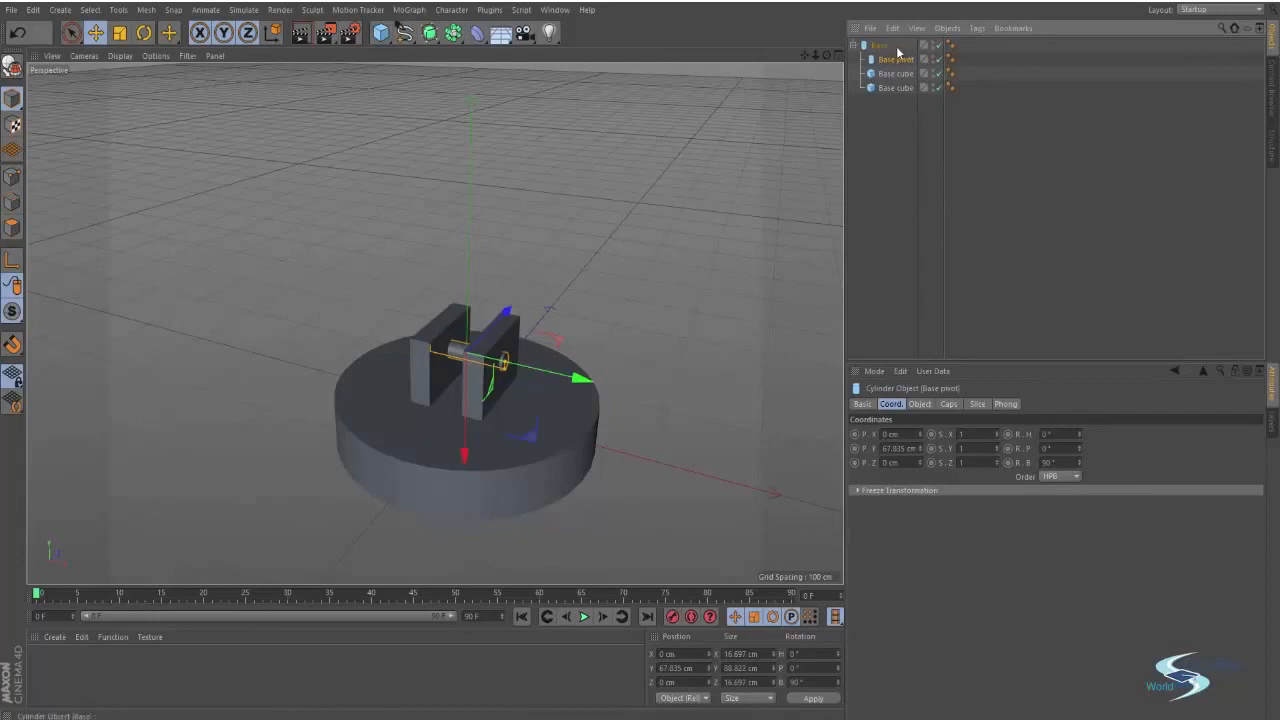
left_click(883, 153)
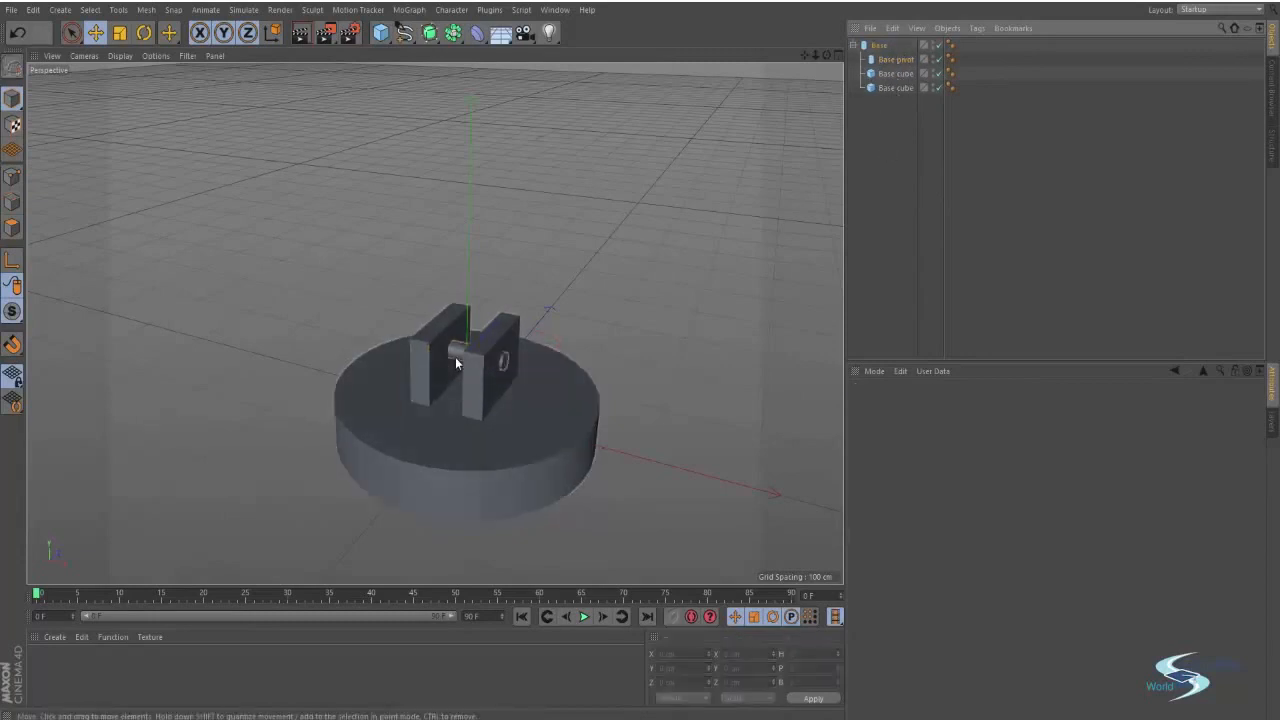
Try rotating the Base to test whether the plates and the pivot pin turn together.
left_click(455, 357)
left_click(882, 46)
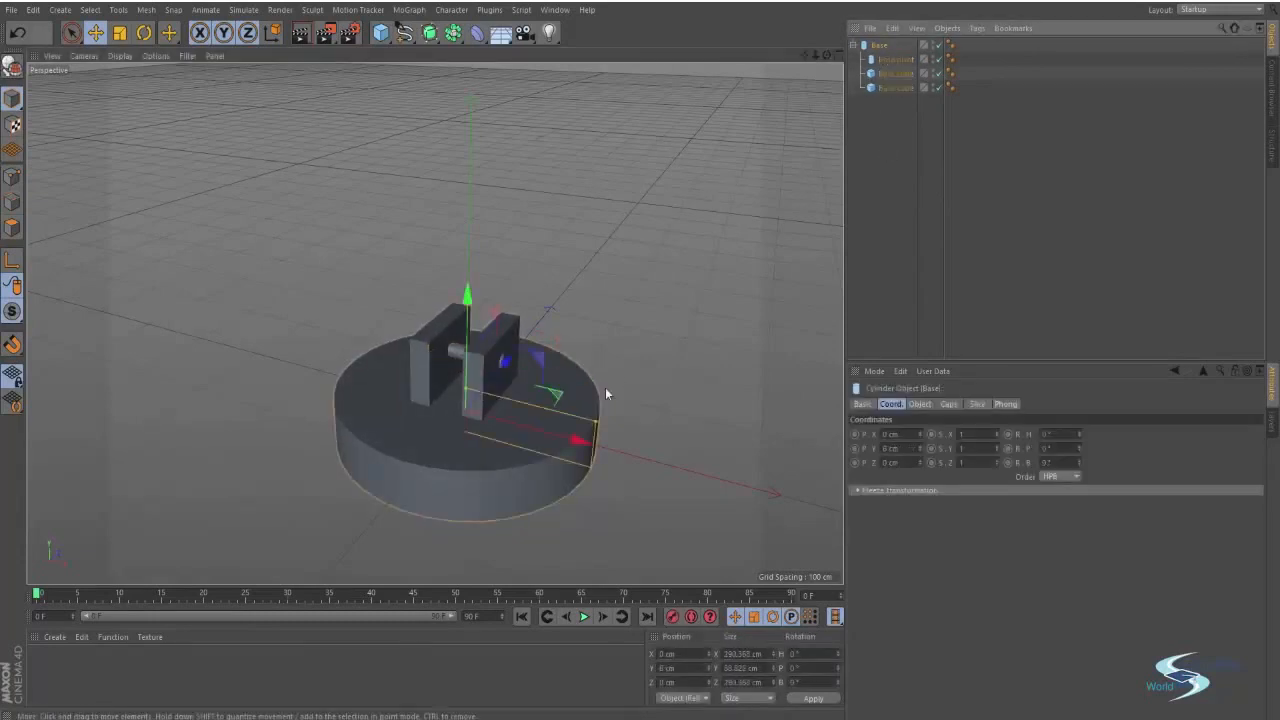
key("r")
left_click_drag(479, 453, 587, 430)
key("e")
left_click(560, 343)
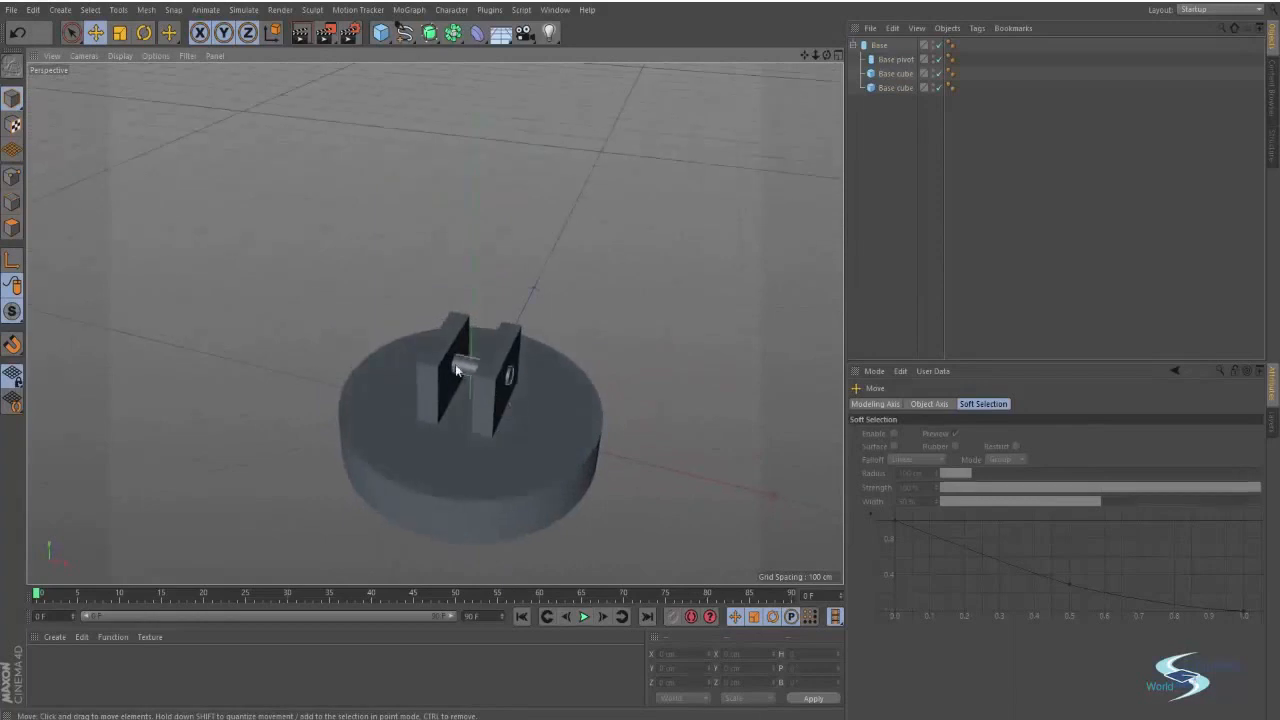
left_click(540, 438)
key("r")
mouse_move(497, 471)
left_mouse_down()
mouse_move(563, 452)
mouse_move(500, 463)
left_mouse_up()
key("e")
left_click(566, 350)
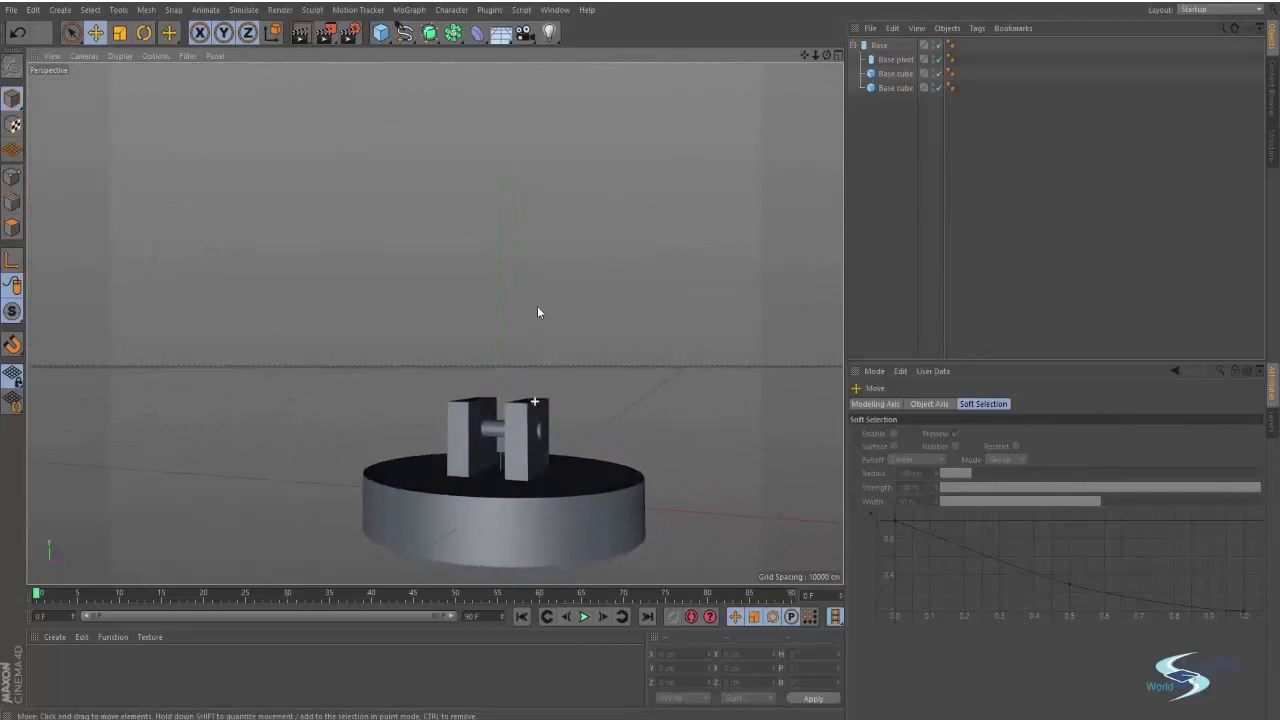
Add a cube and shape it into a thin upright arm about 291 cm tall and 49 cm wide between the plates, centred at Y about 193 cm.
left_click_drag(537, 312, 525, 418, "alt")
left_click(380, 32)
left_click(492, 57)
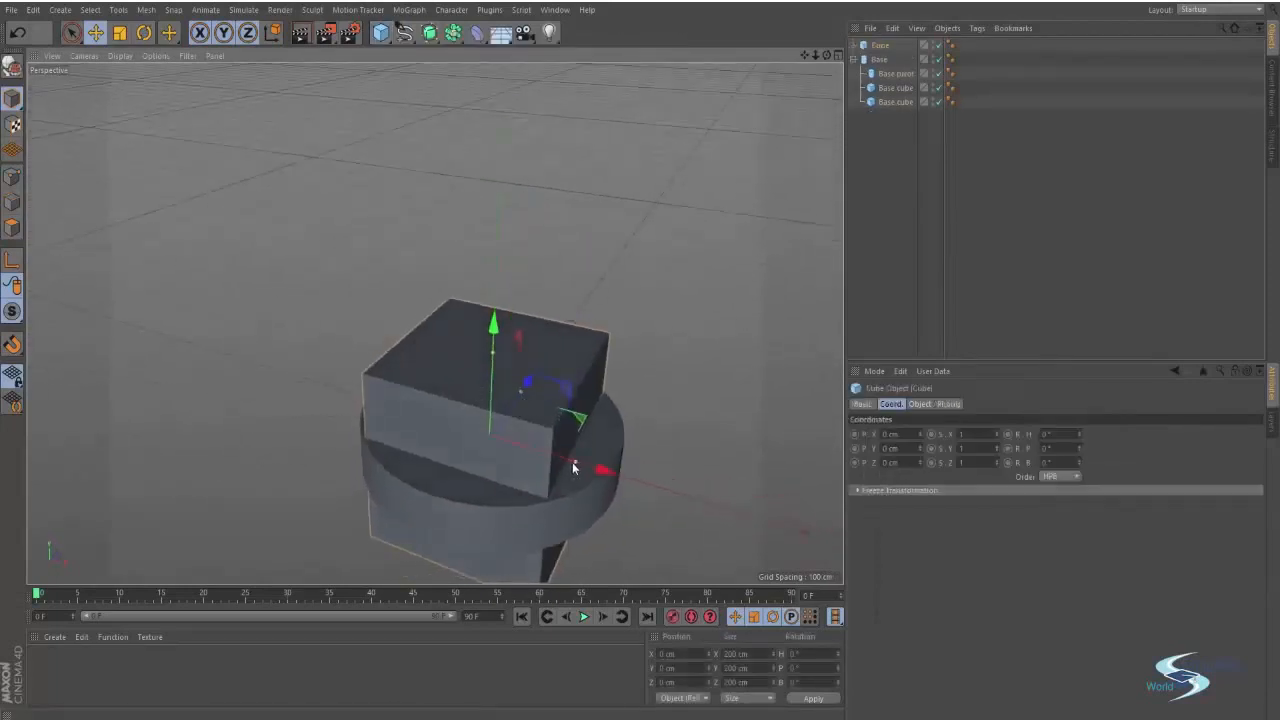
left_click_drag(574, 466, 496, 429)
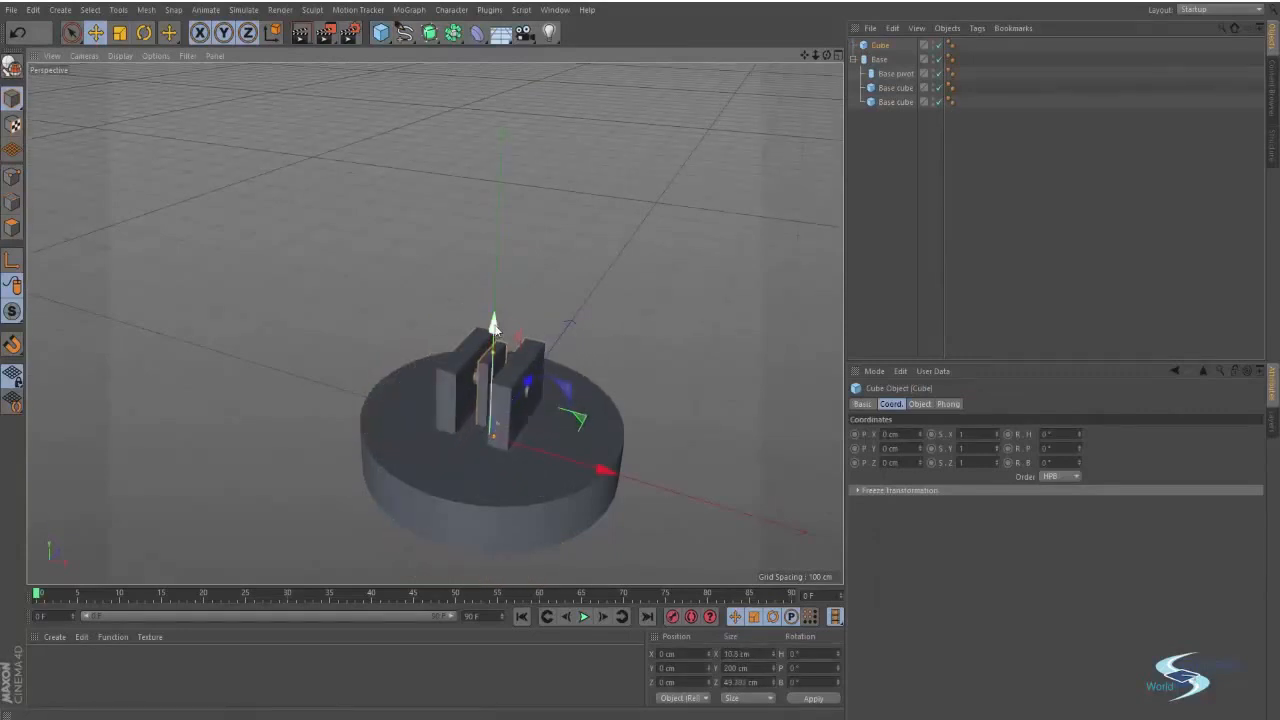
left_click_drag(493, 323, 512, 99)
left_click_drag(482, 244, 528, 237, "alt")
left_click_drag(499, 140, 500, 145)
Rename the upright cube as Big arm and make it a child of Base pivot.
double_click(876, 47)
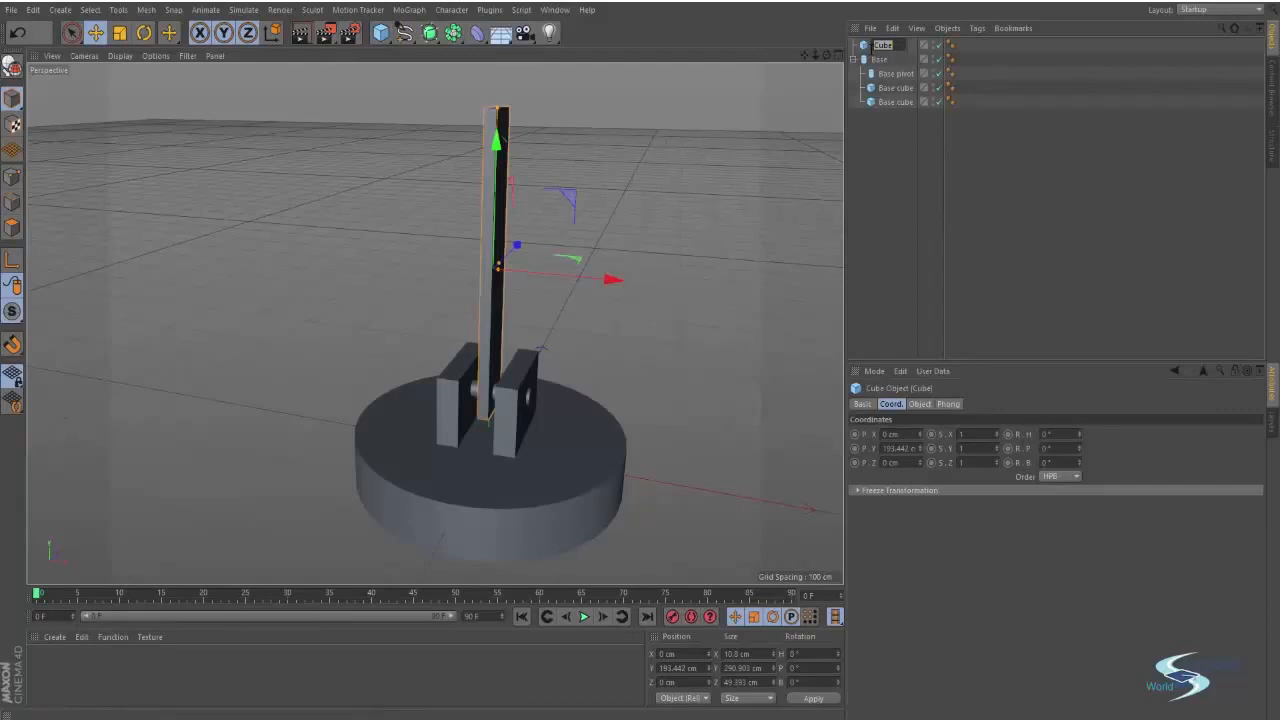
key("Return")
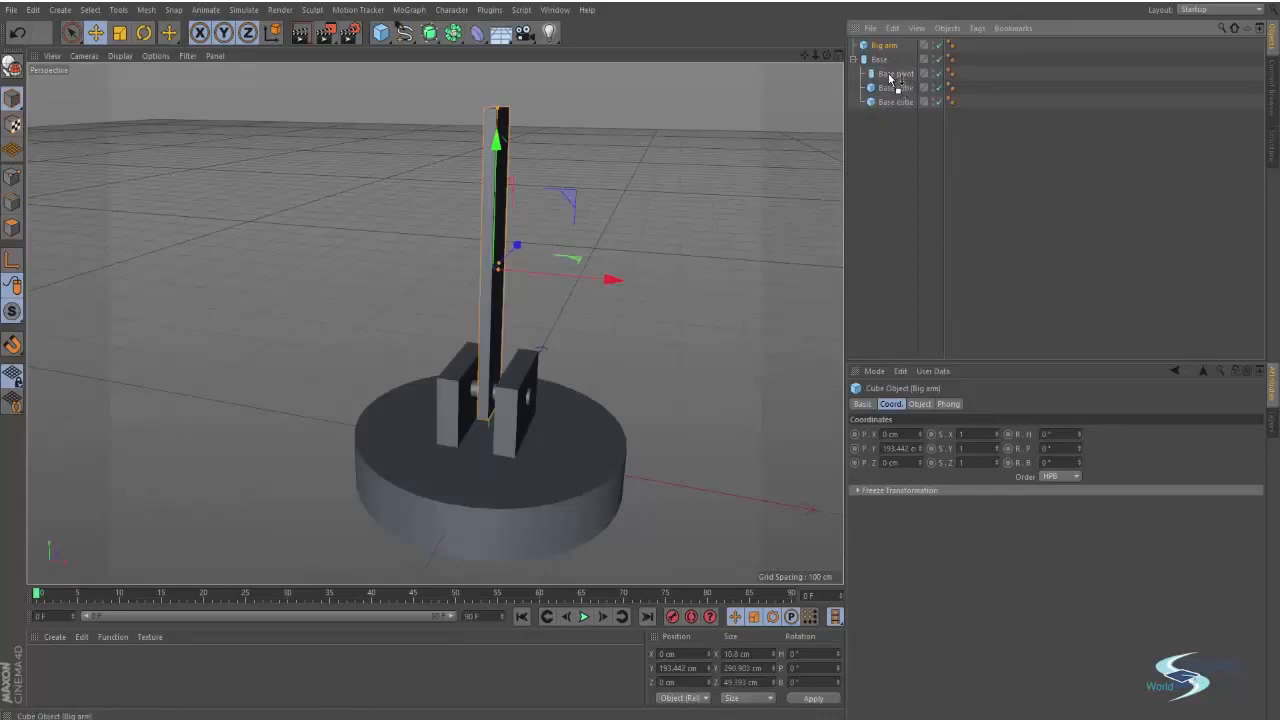
left_click_drag(889, 76, 891, 75)
left_click(865, 146)
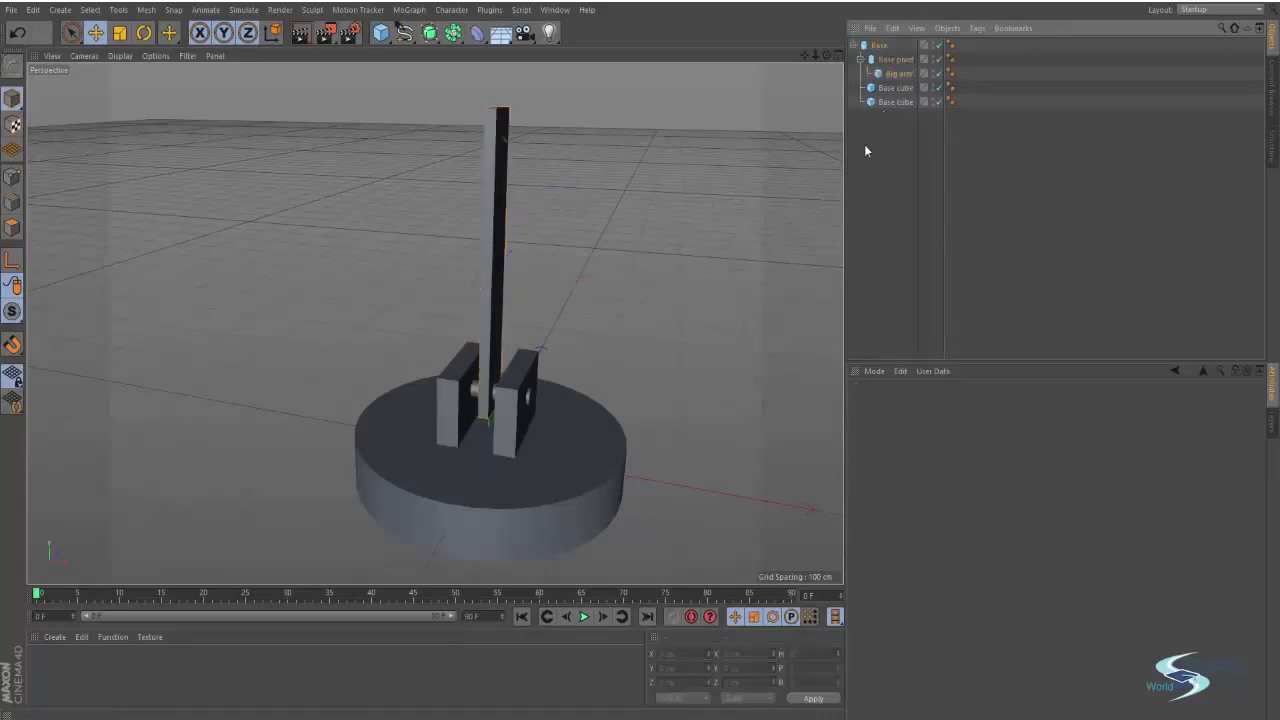
Try rotating the Big arm about its own centre to check how it swings, and undo the test.
middle_click_drag(531, 220, 500, 269, "alt")
mouse_move(499, 267)
left_mouse_down("alt")
mouse_move(436, 294)
mouse_move(532, 279)
mouse_move(490, 263)
left_mouse_up("alt")
left_click(484, 263)
left_click_drag(565, 243, 585, 260, "alt")
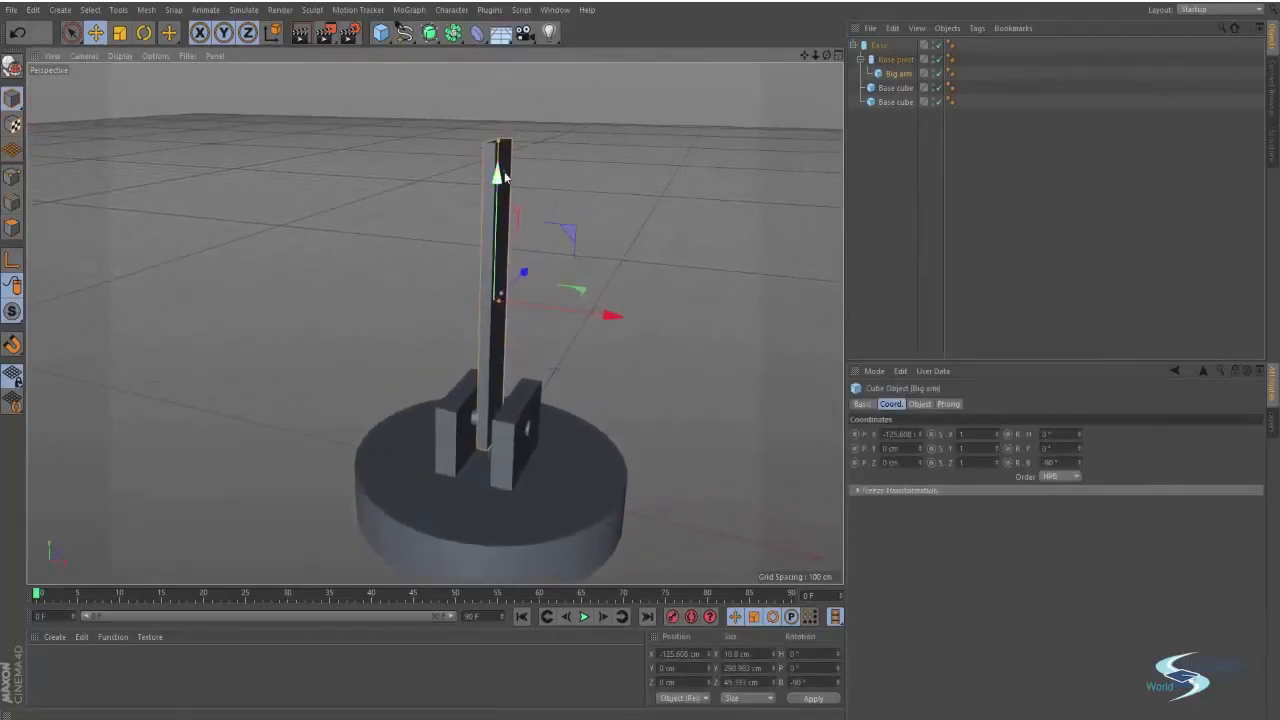
key("r")
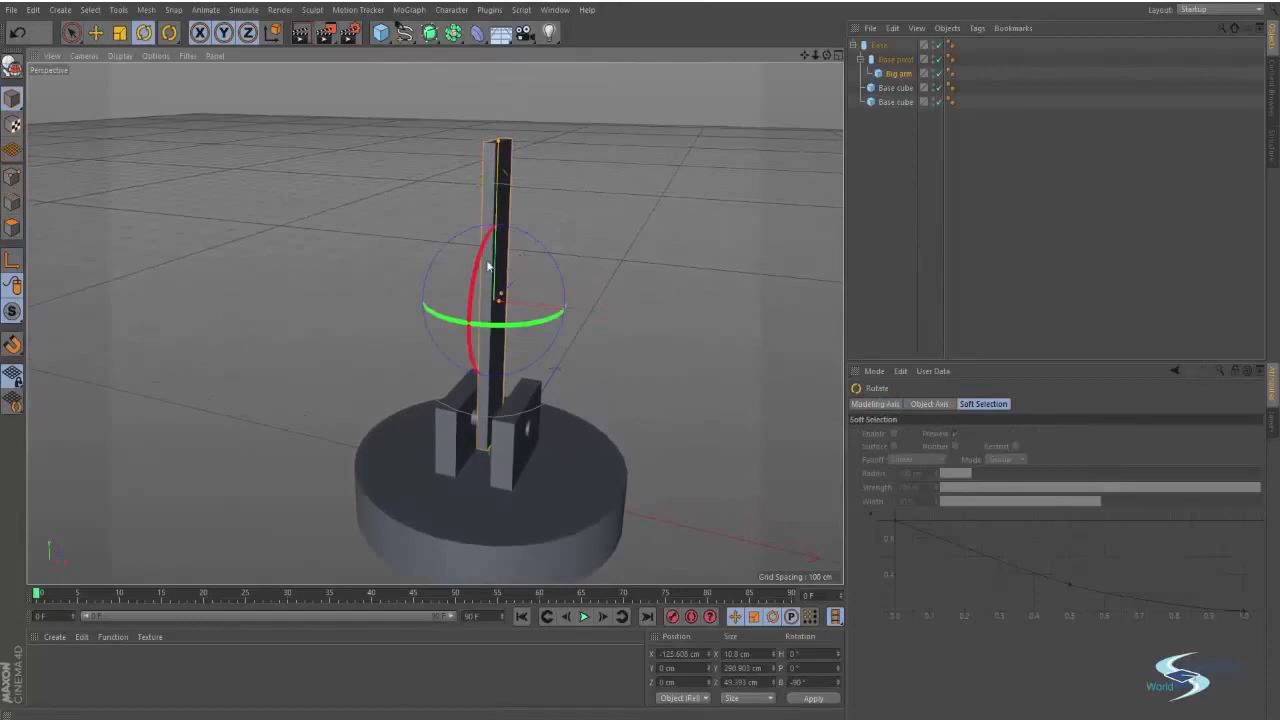
left_click_drag(523, 251, 482, 318)
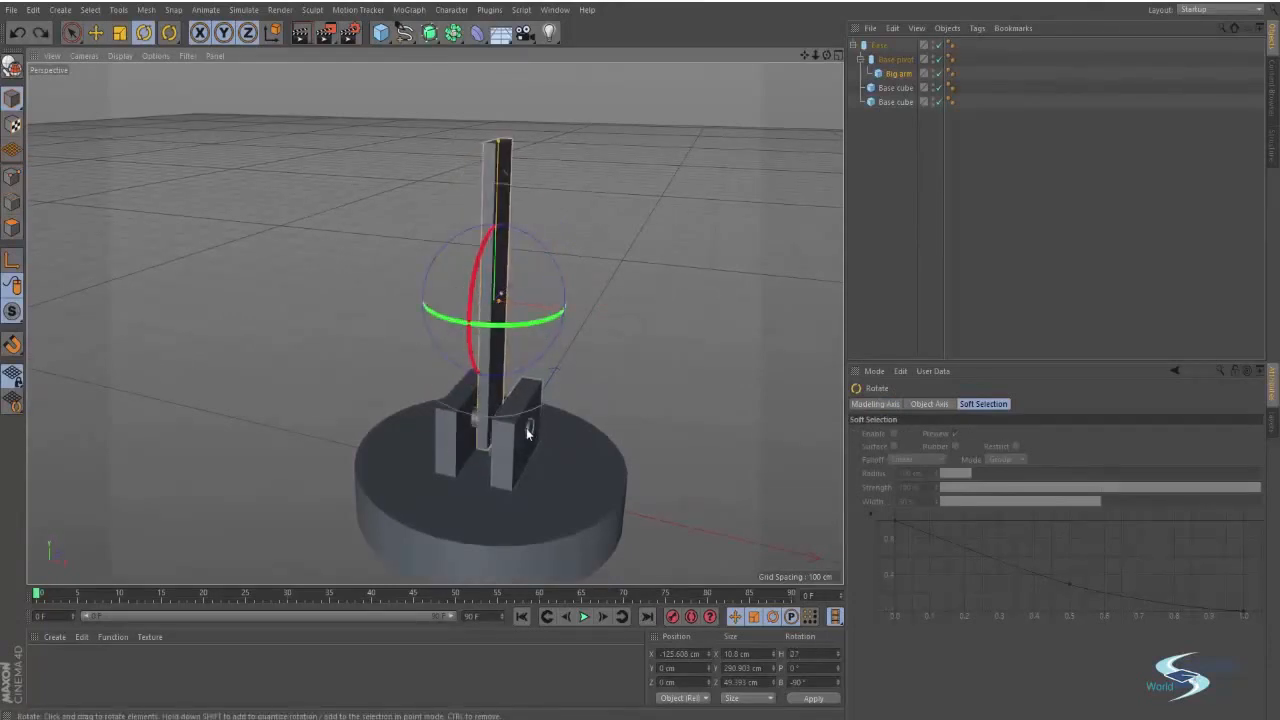
left_click(680, 257)
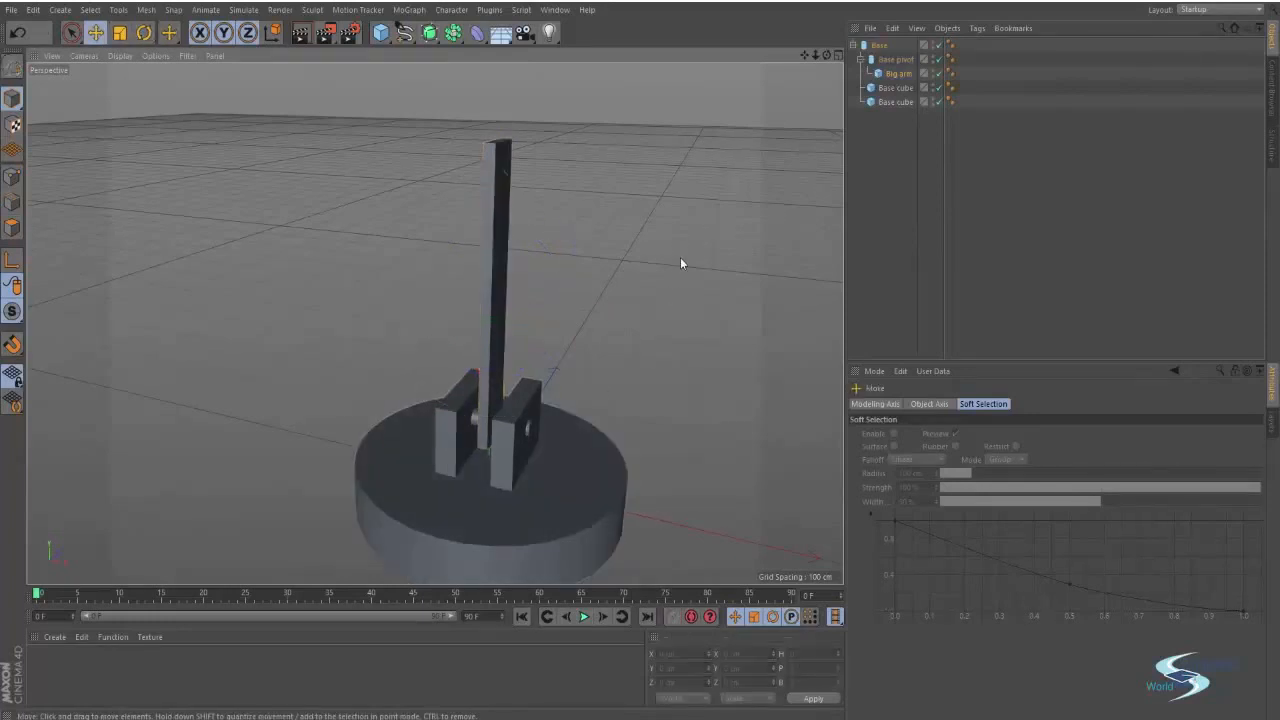
key("e")
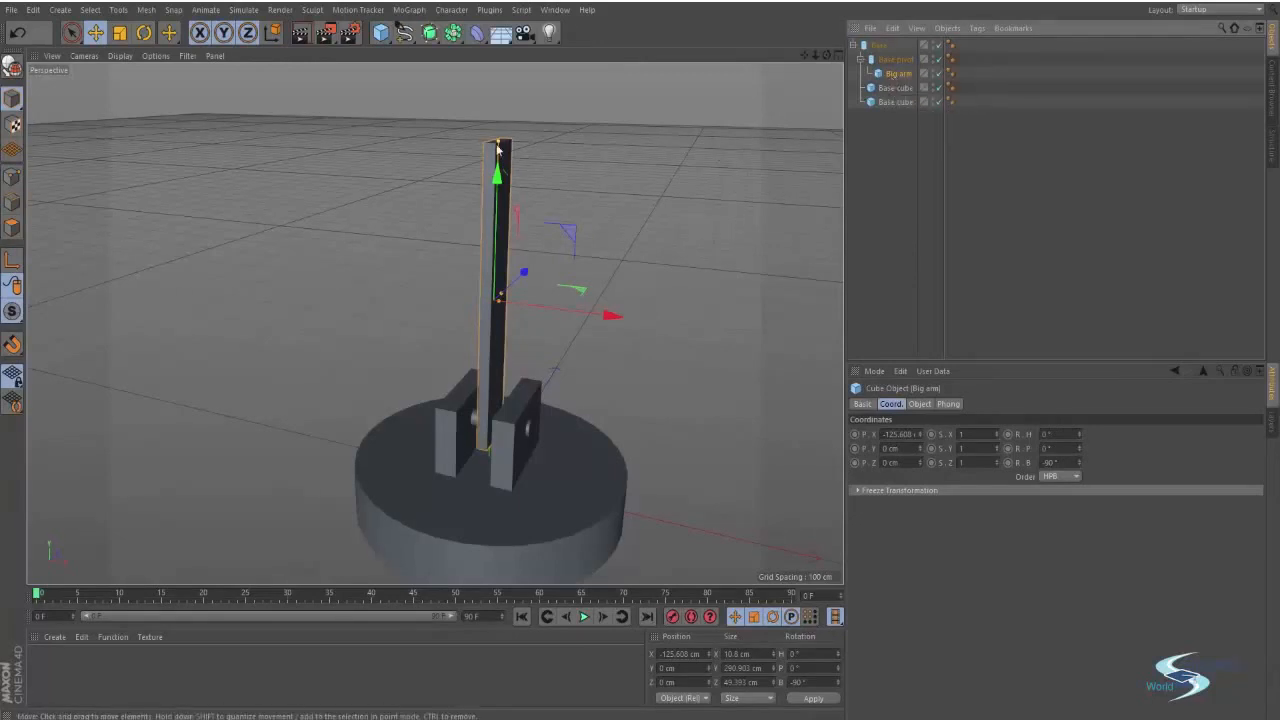
key("ctrl+z")
left_click(653, 172)
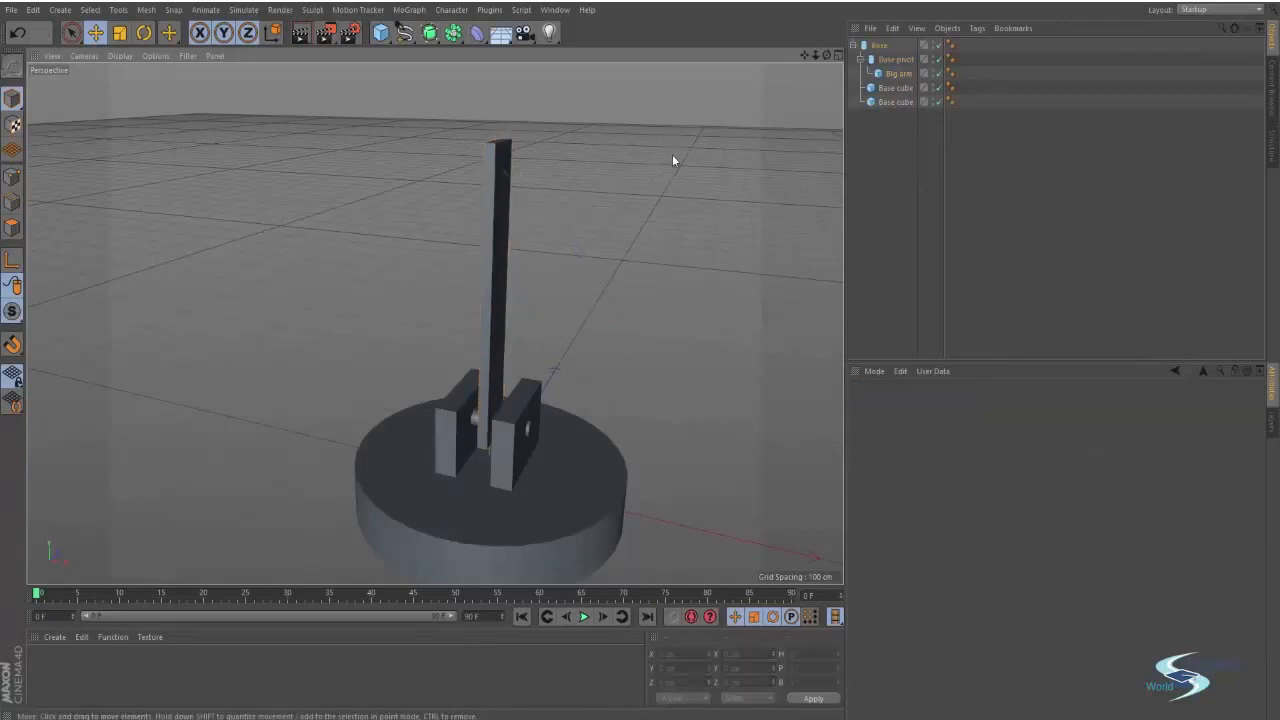
Convert the Big arm into an editable polygon object.
left_click(898, 74)
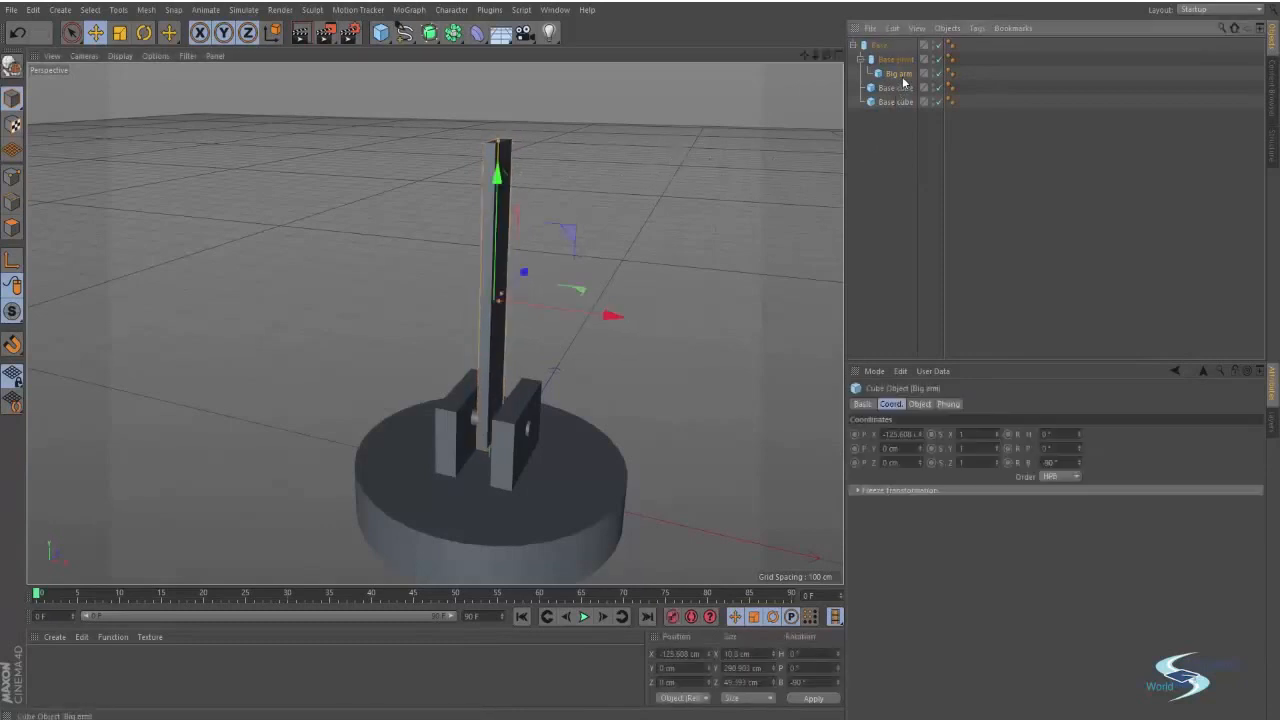
key("c")
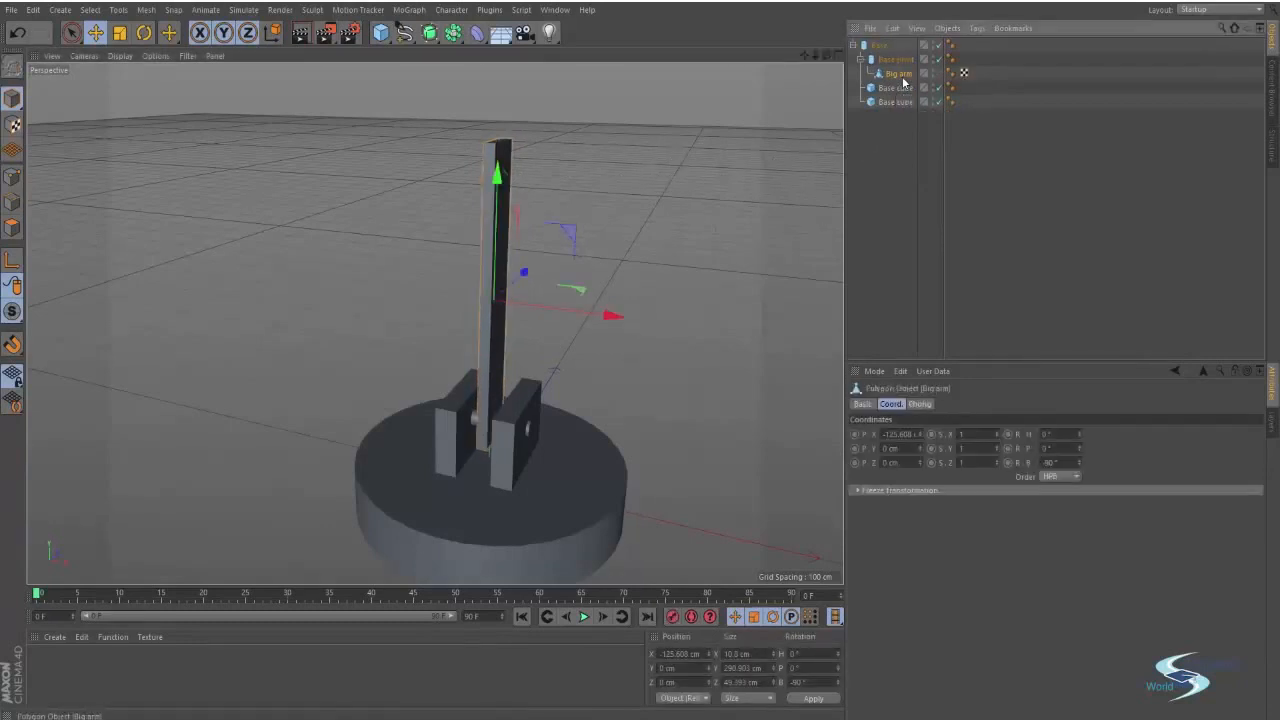
left_click_drag(597, 212, 585, 251, "alt")
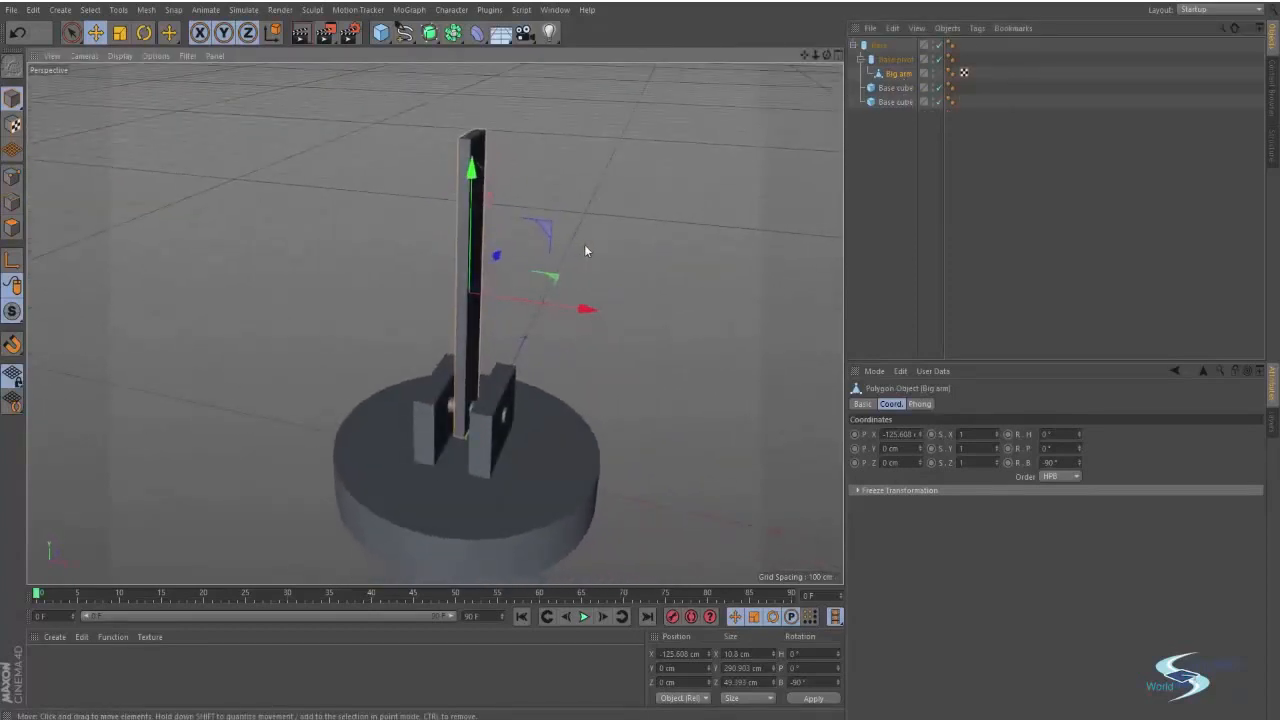
In the Right view, move only the Big arm's axis down to the centre of the Base pivot pin.
middle_click(571, 177)
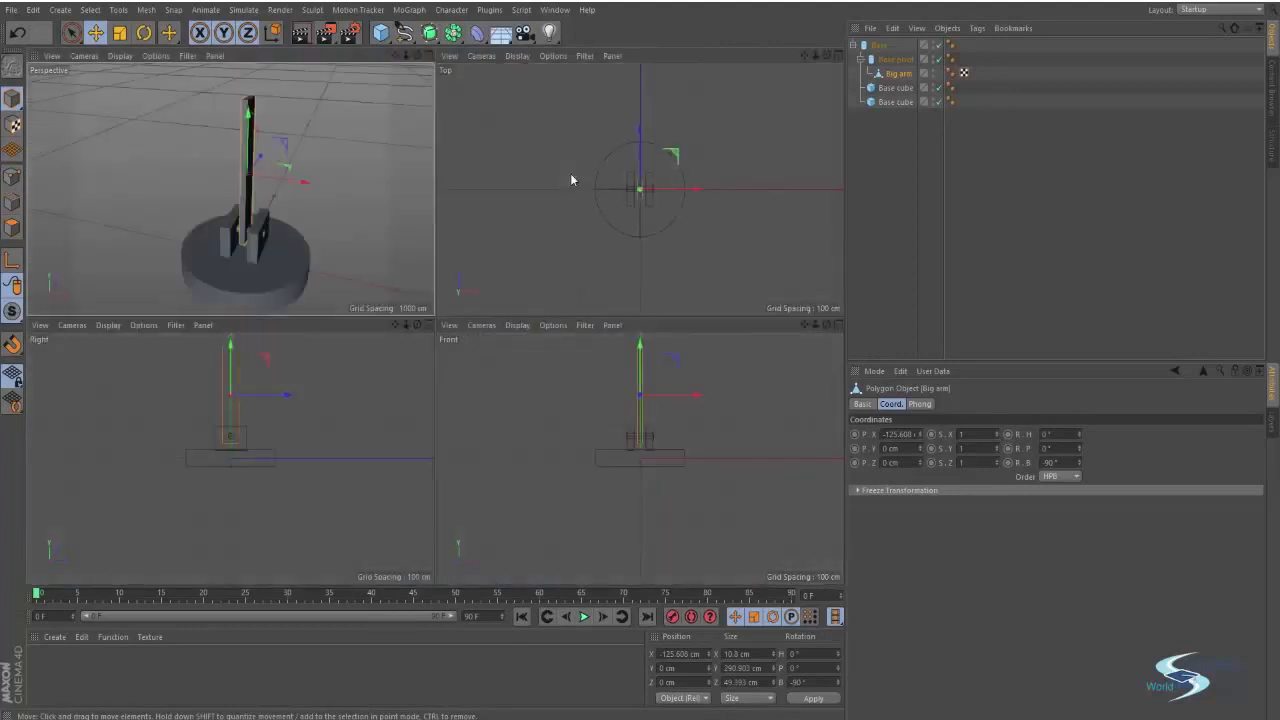
middle_click(294, 391)
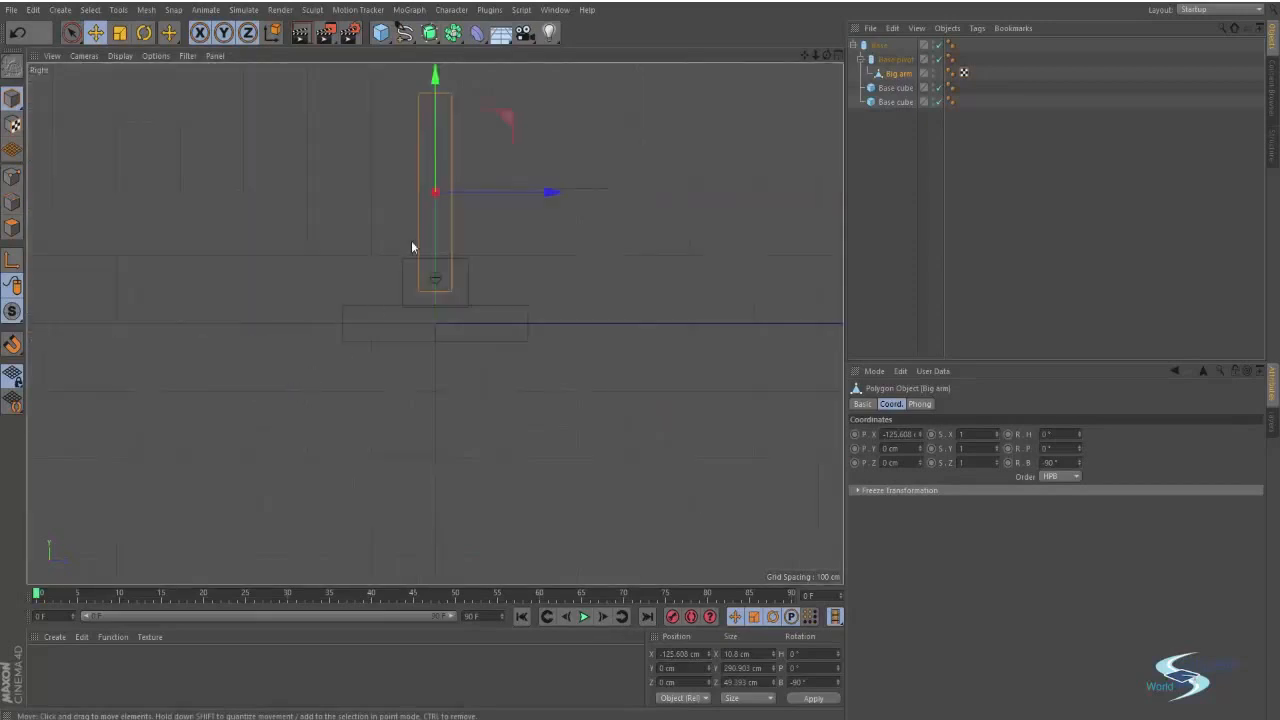
scroll(384, 408, "up", 3)
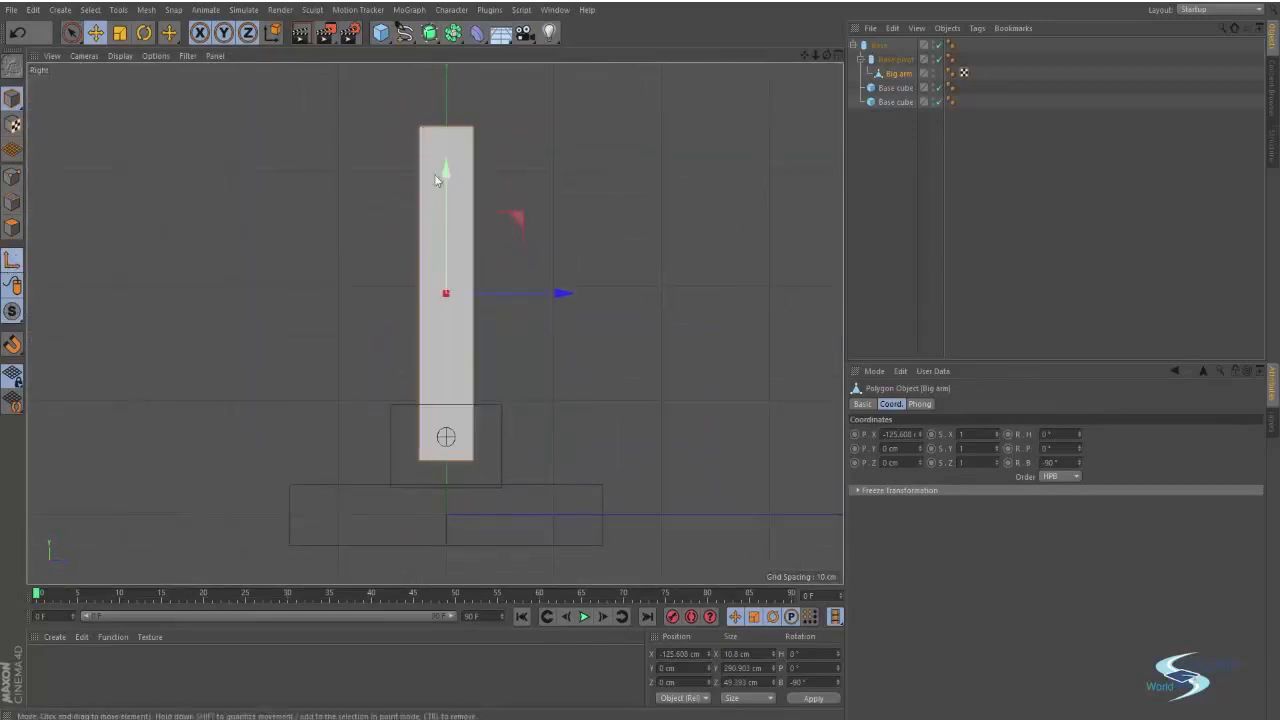
left_click_drag(440, 178, 458, 224)
key("ctrl+z")
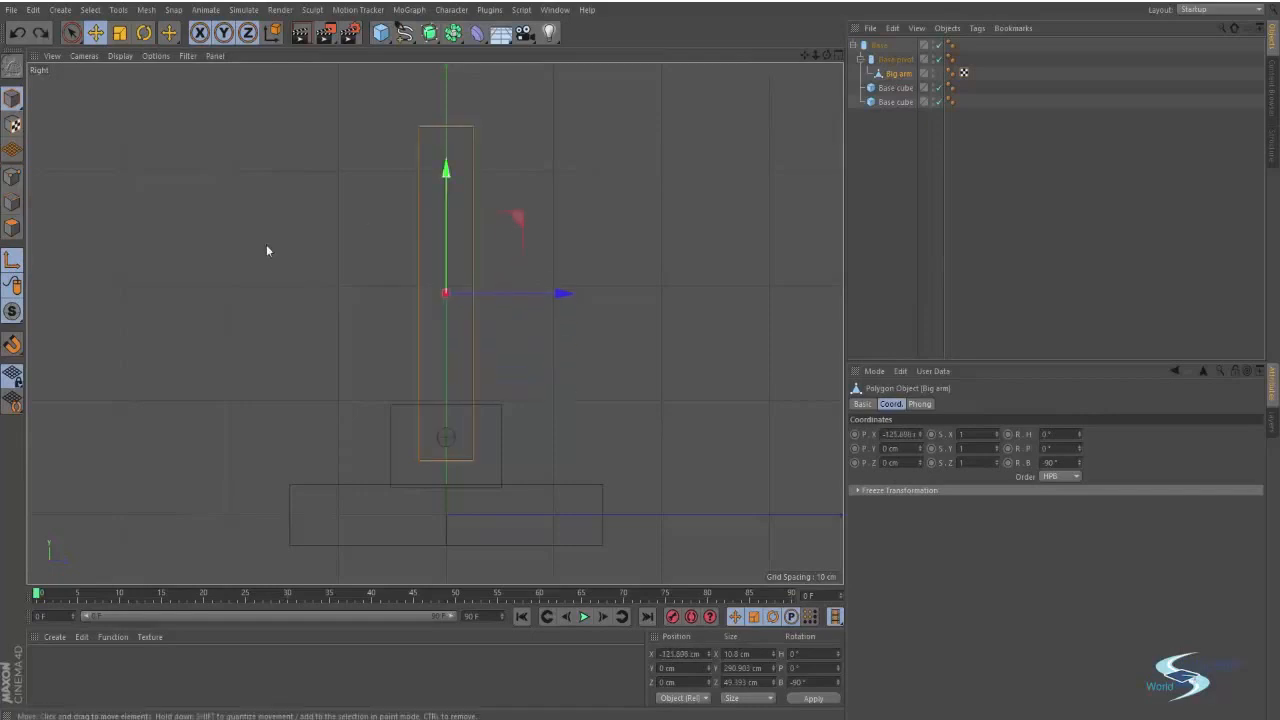
mouse_move(454, 180)
left_mouse_down()
mouse_move(449, 120)
mouse_move(456, 177)
left_mouse_up()
left_click(12, 259)
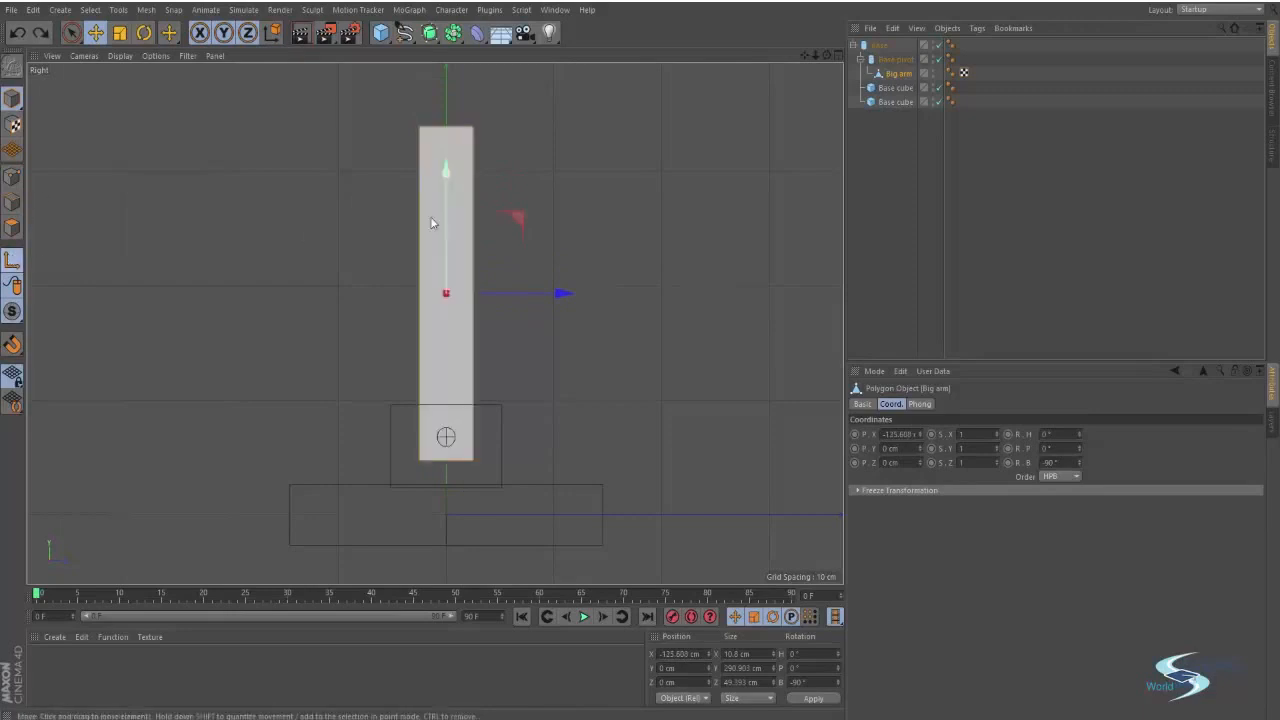
left_click_drag(446, 172, 445, 316)
scroll(489, 423, "up", 10)
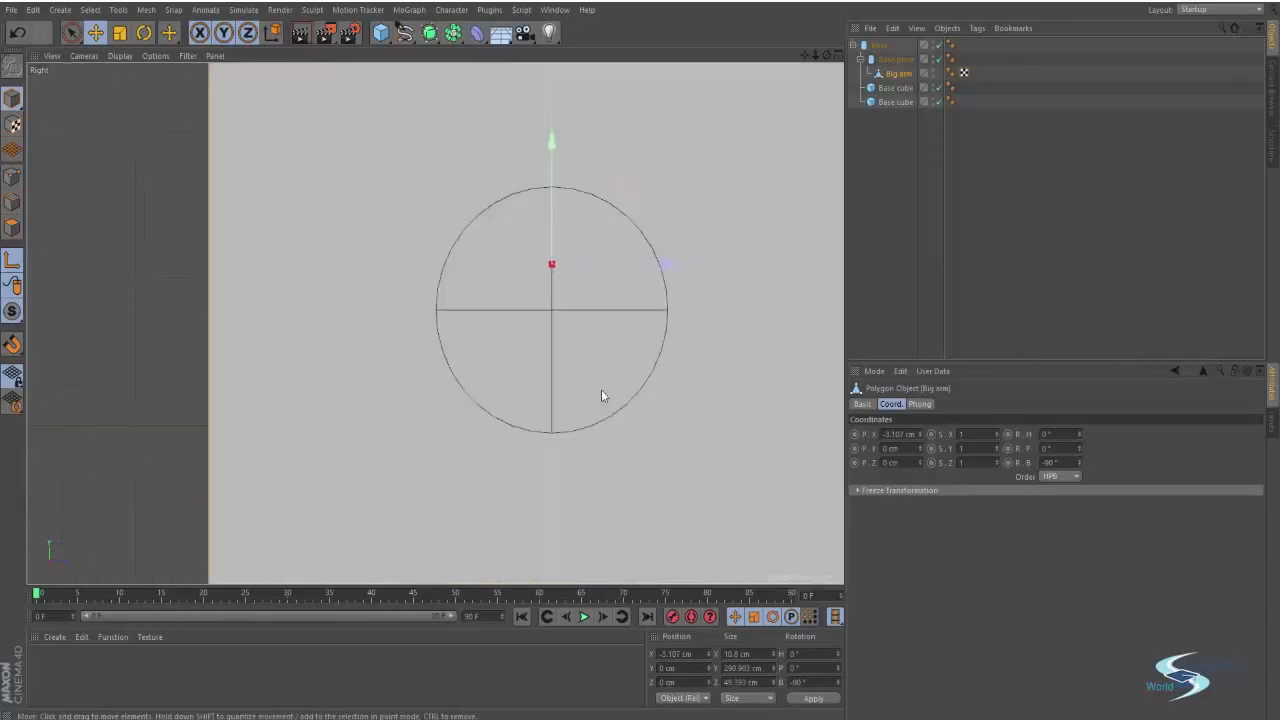
left_click_drag(552, 152, 554, 193)
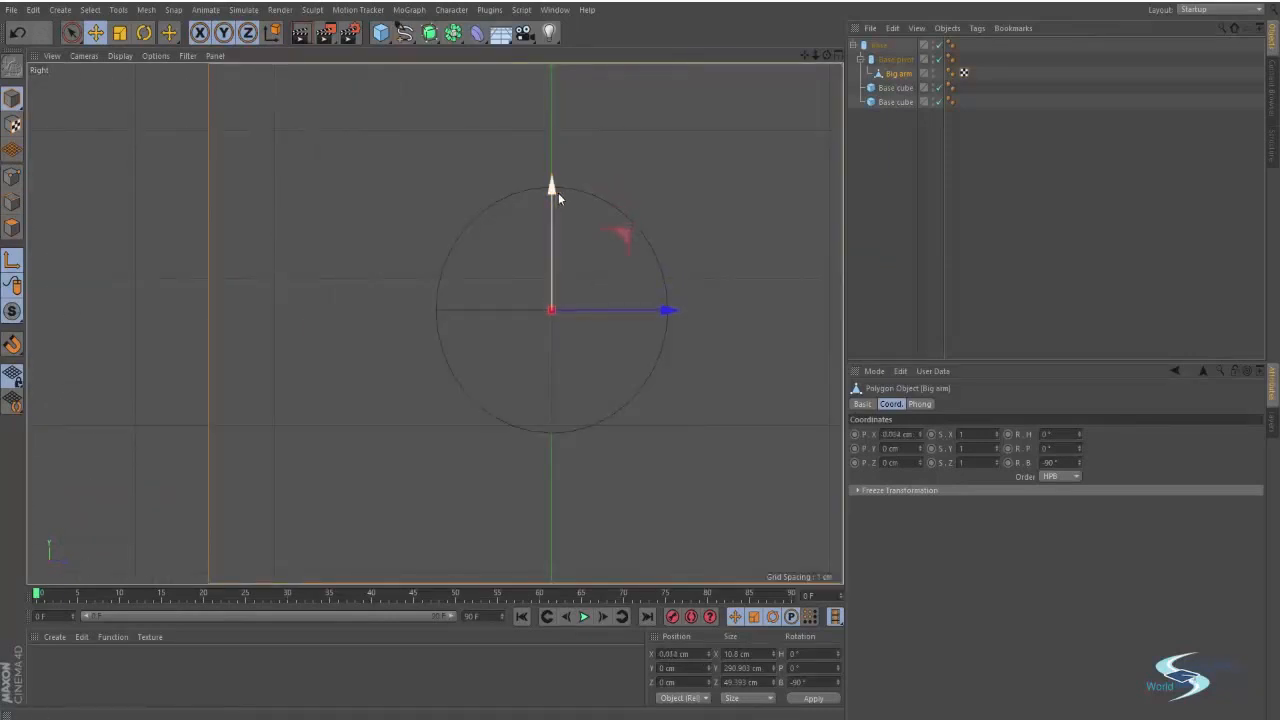
scroll(514, 150, "down", 10)
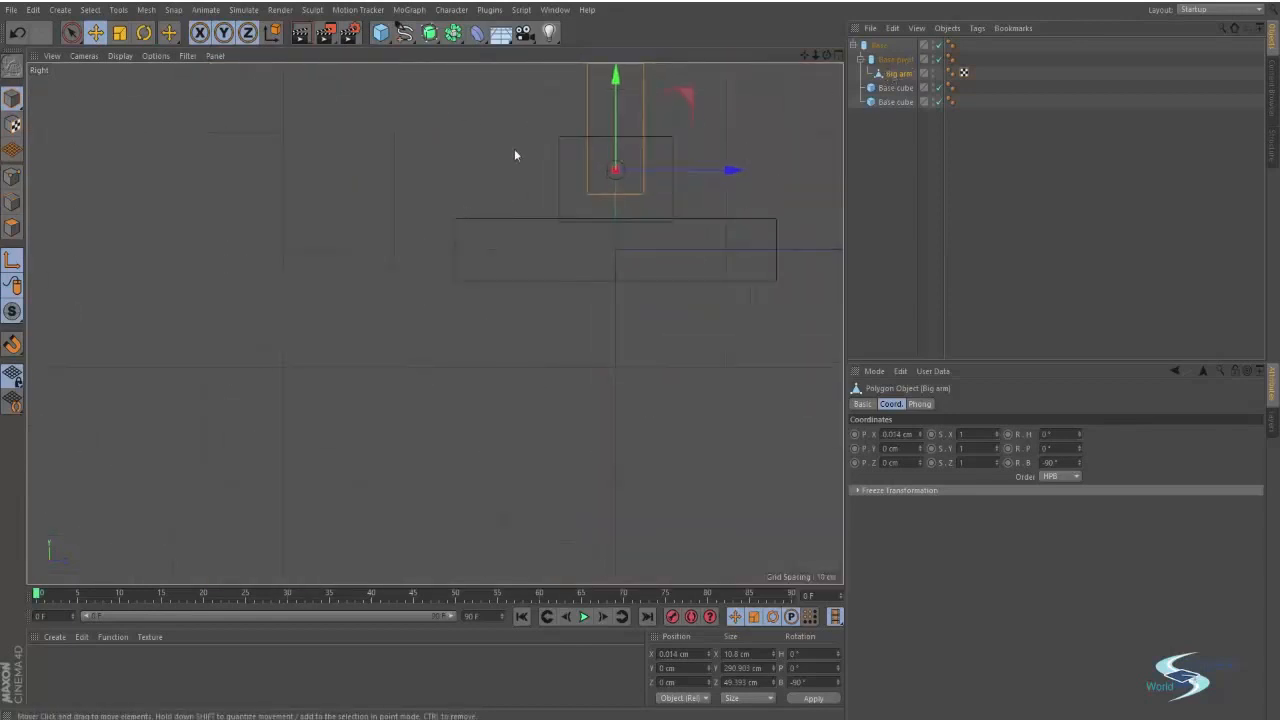
Return to the perspective view and try rotating the Big arm about its axis at the pivot pin.
middle_click(409, 303)
middle_click(337, 208)
middle_click_drag(467, 317, 463, 351, "alt")
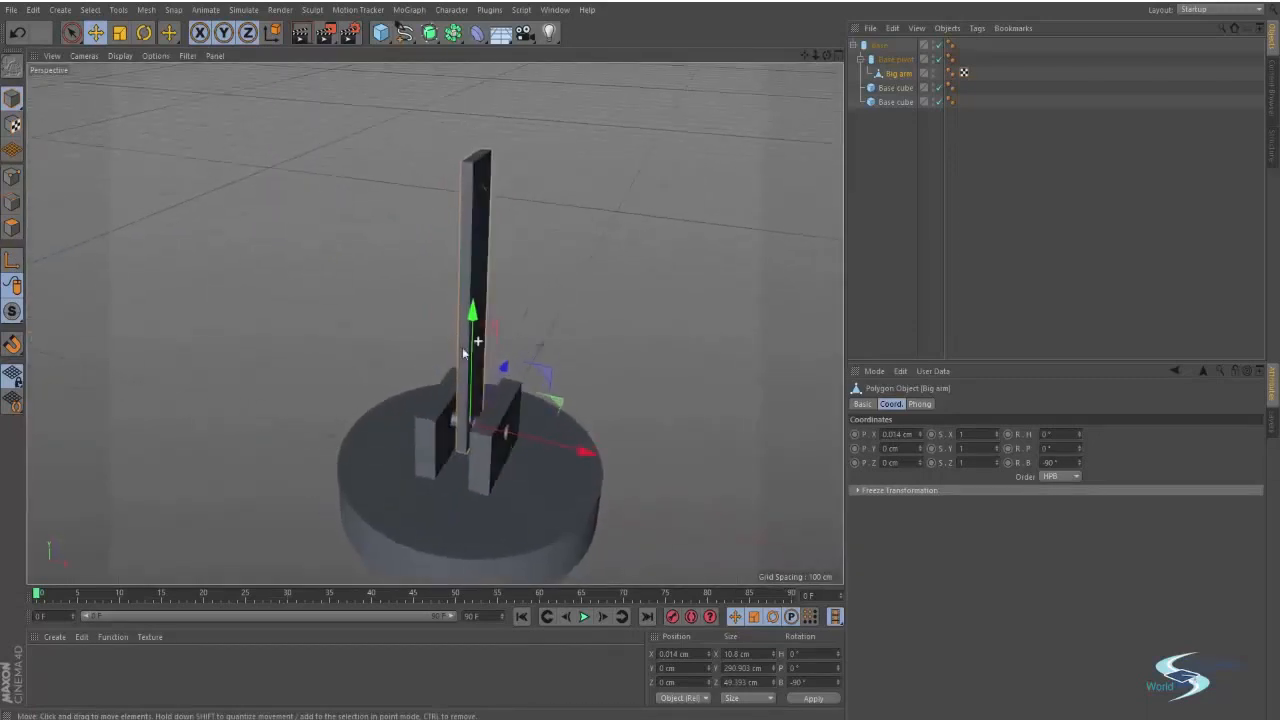
mouse_move(463, 353)
left_mouse_down("alt")
mouse_move(418, 346)
mouse_move(420, 319)
mouse_move(485, 334)
mouse_move(434, 373)
mouse_move(458, 352)
left_mouse_up("alt")
key("r")
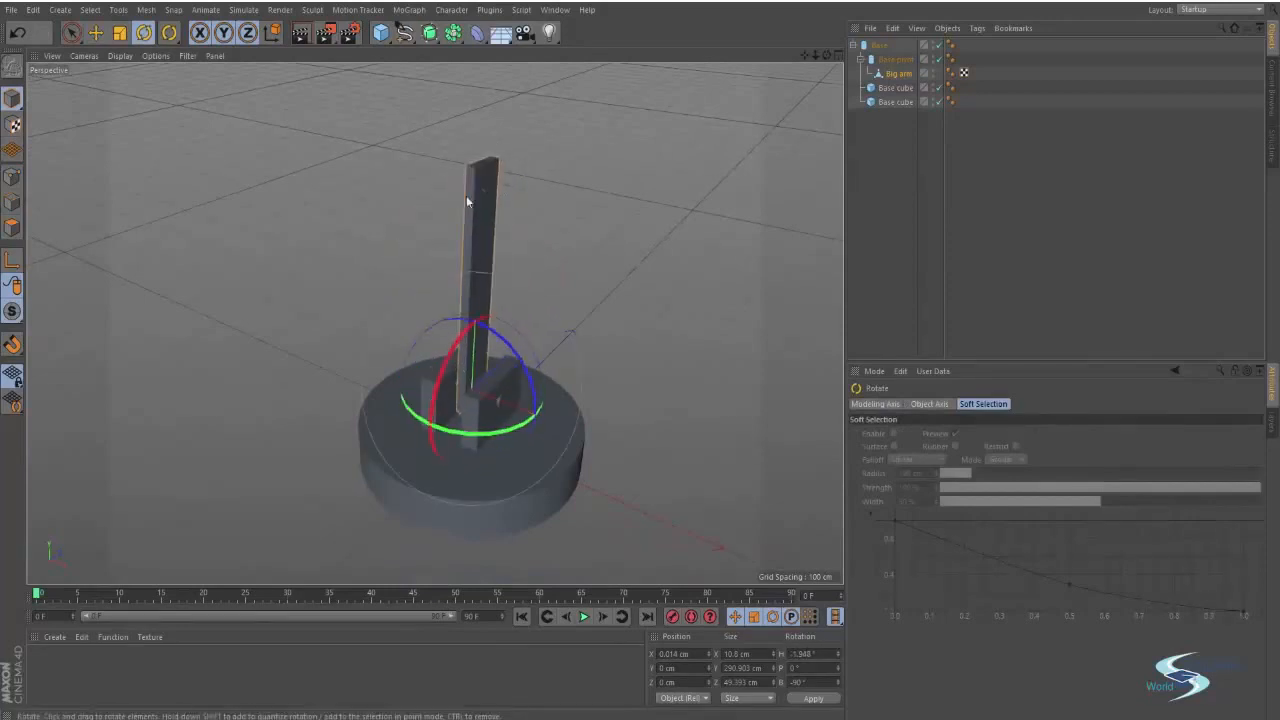
key("e")
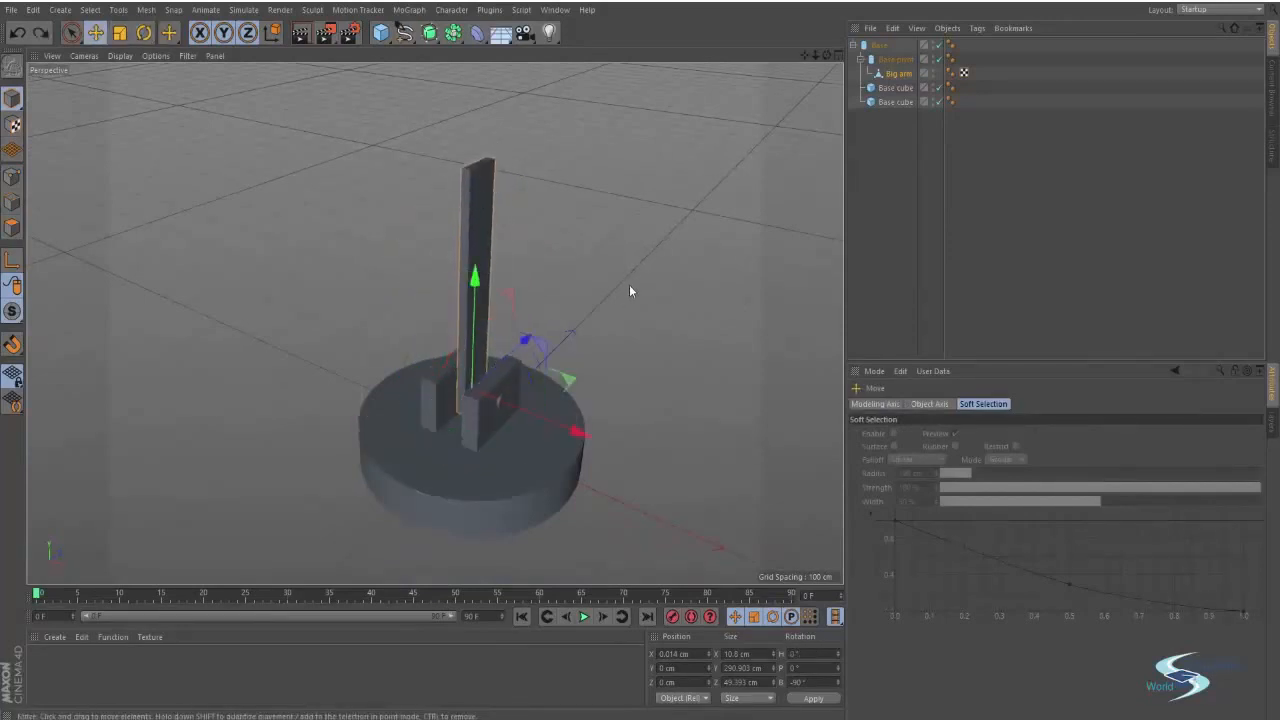
left_click(629, 284)
Test the Big arm's swing between the plates again from another angle, and undo the rotation.
left_click_drag(629, 284, 471, 300, "alt")
left_click(477, 278)
key("r")
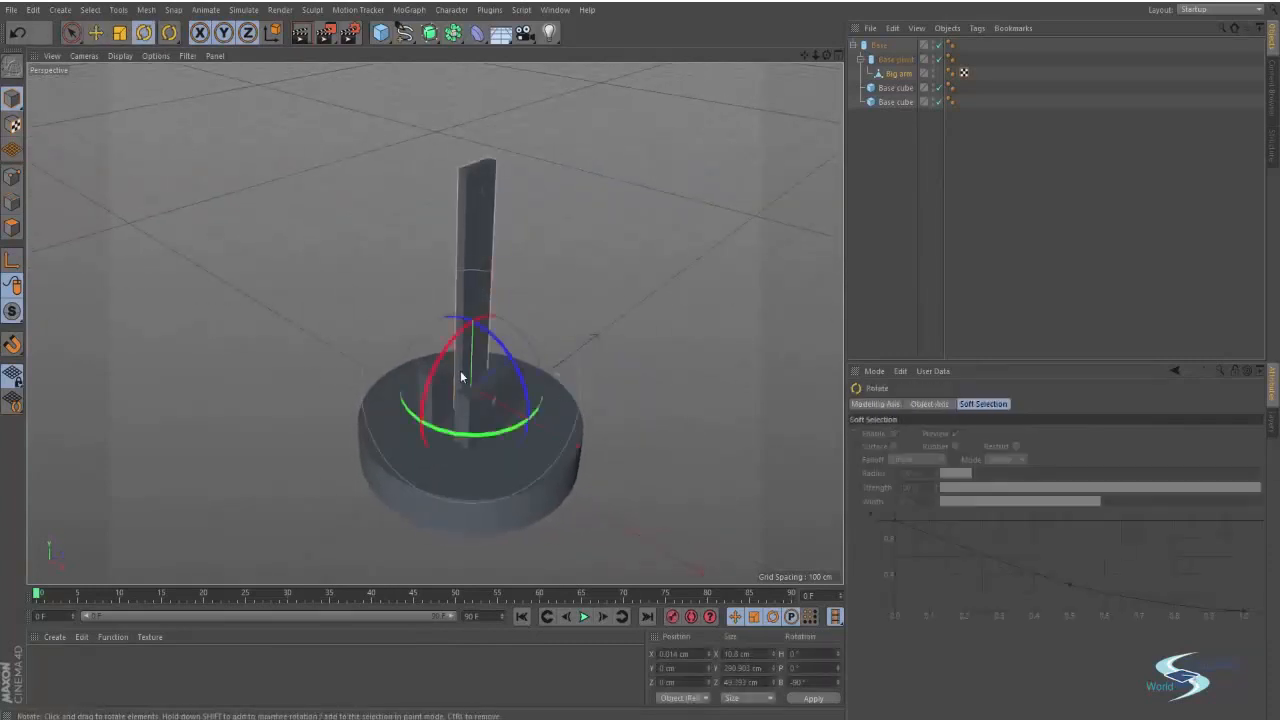
left_click_drag(438, 395, 459, 369)
key("ctrl+z")
key("e")
left_click(666, 262)
left_click_drag(666, 262, 540, 232, "alt")
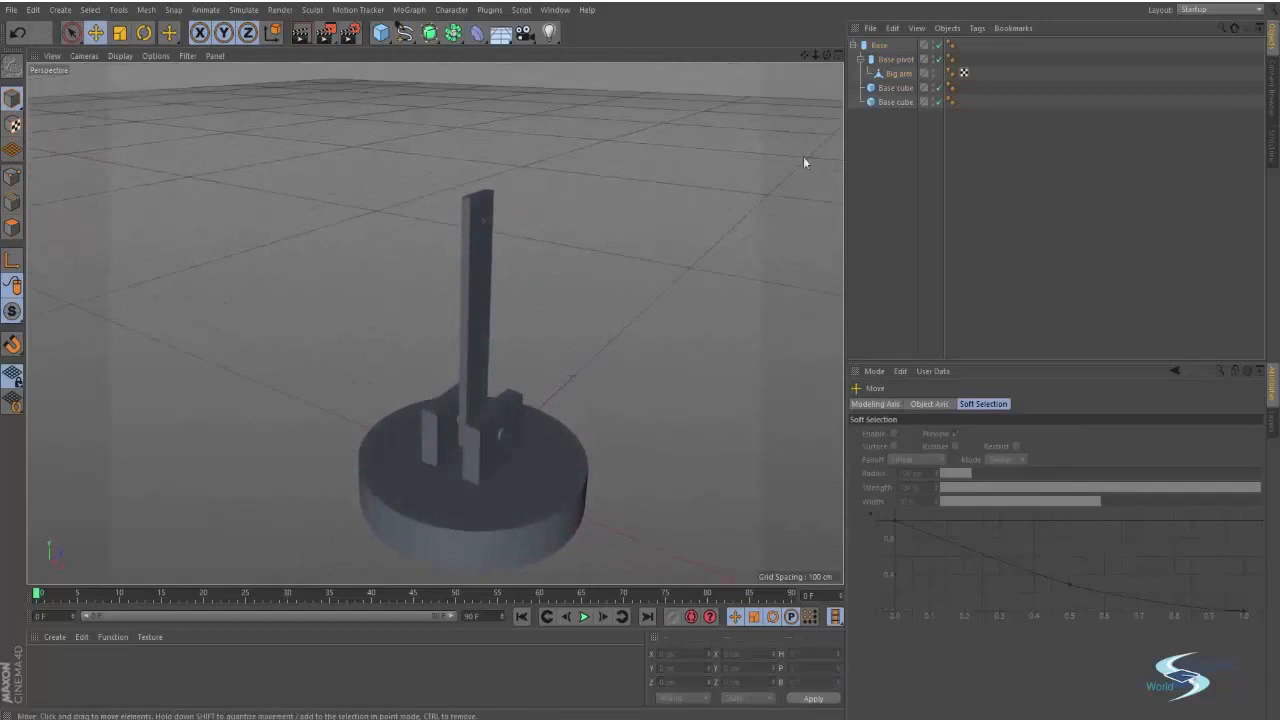
Add a cylinder for the arm's upper end and rotate it to a 90° bank.
left_click(897, 74)
left_click(390, 32)
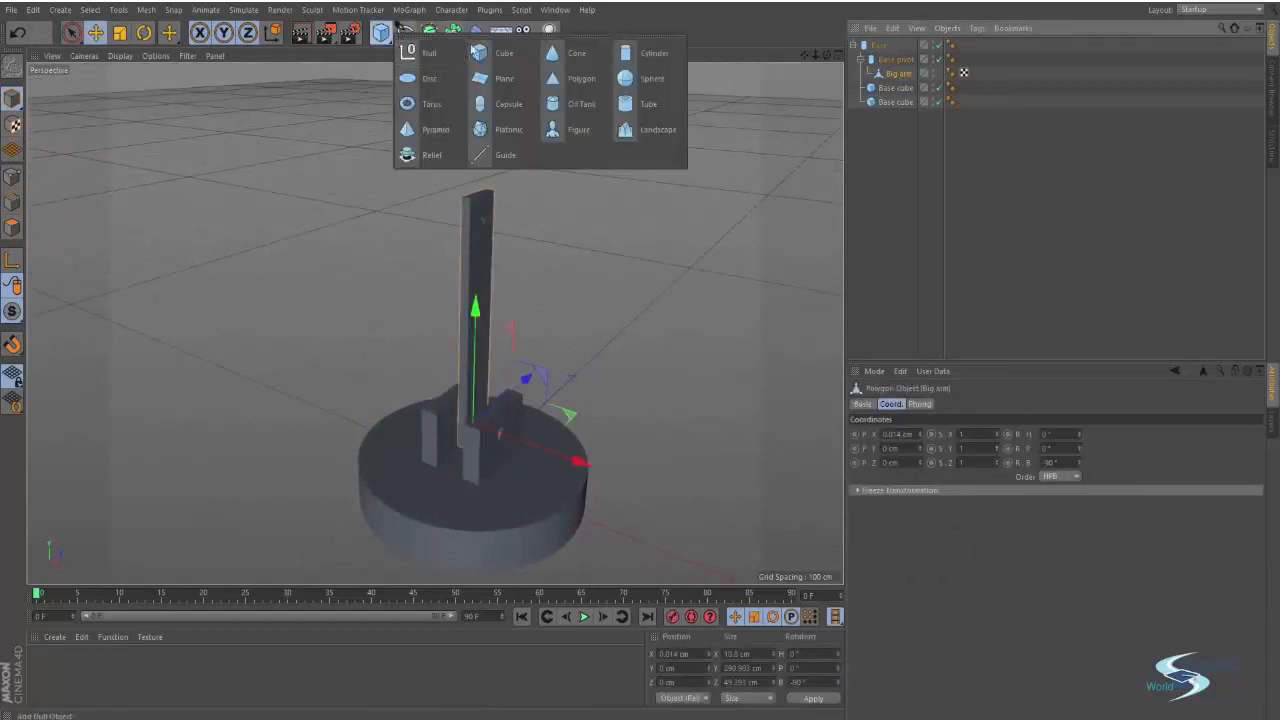
left_click(652, 55)
key("r")
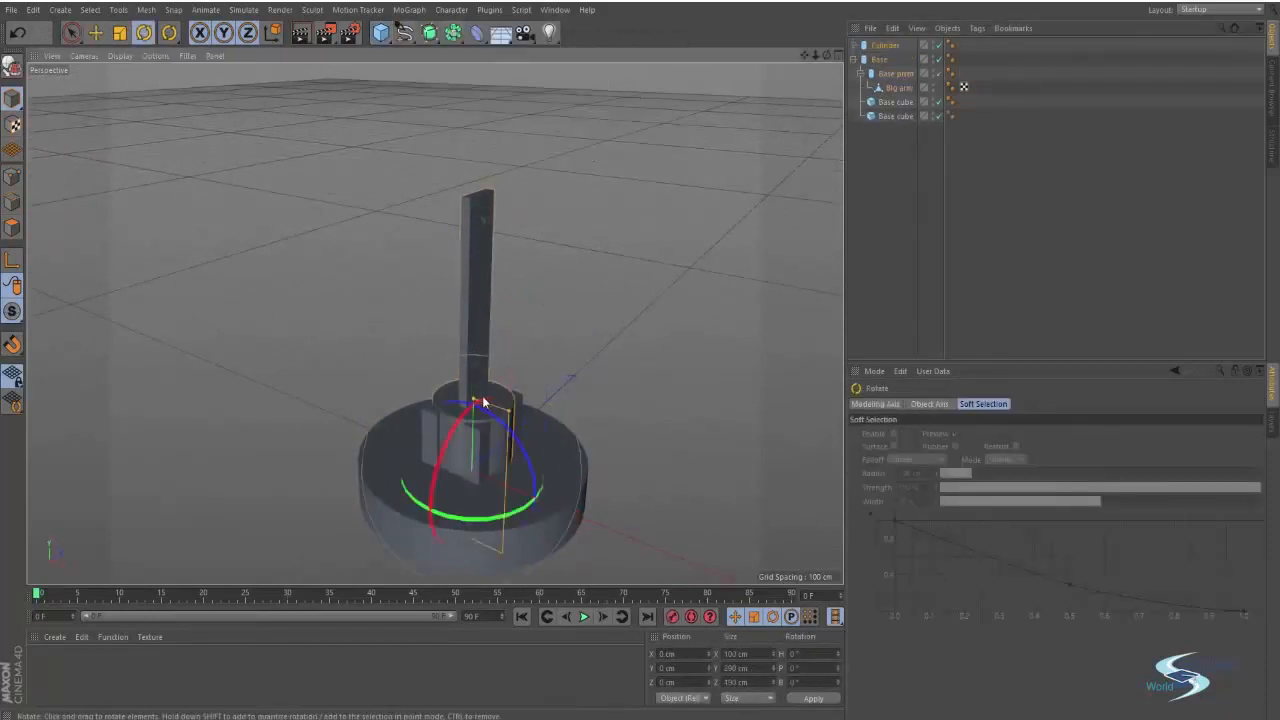
left_click_drag(483, 402, 526, 506)
Raise the cylinder to the top of the Big arm at Y about 338 cm and shrink it to a thin disc about 79 cm in diameter.
key("e")
left_click_drag(471, 562, 485, 309)
left_click_drag(561, 209, 490, 228)
middle_click_drag(480, 210, 480, 270, "alt")
mouse_move(478, 279)
left_mouse_down("alt")
mouse_move(640, 220)
mouse_move(494, 237)
mouse_move(465, 214)
mouse_move(485, 270)
left_mouse_up("alt")
right_click_drag(451, 235, 550, 200, "alt")
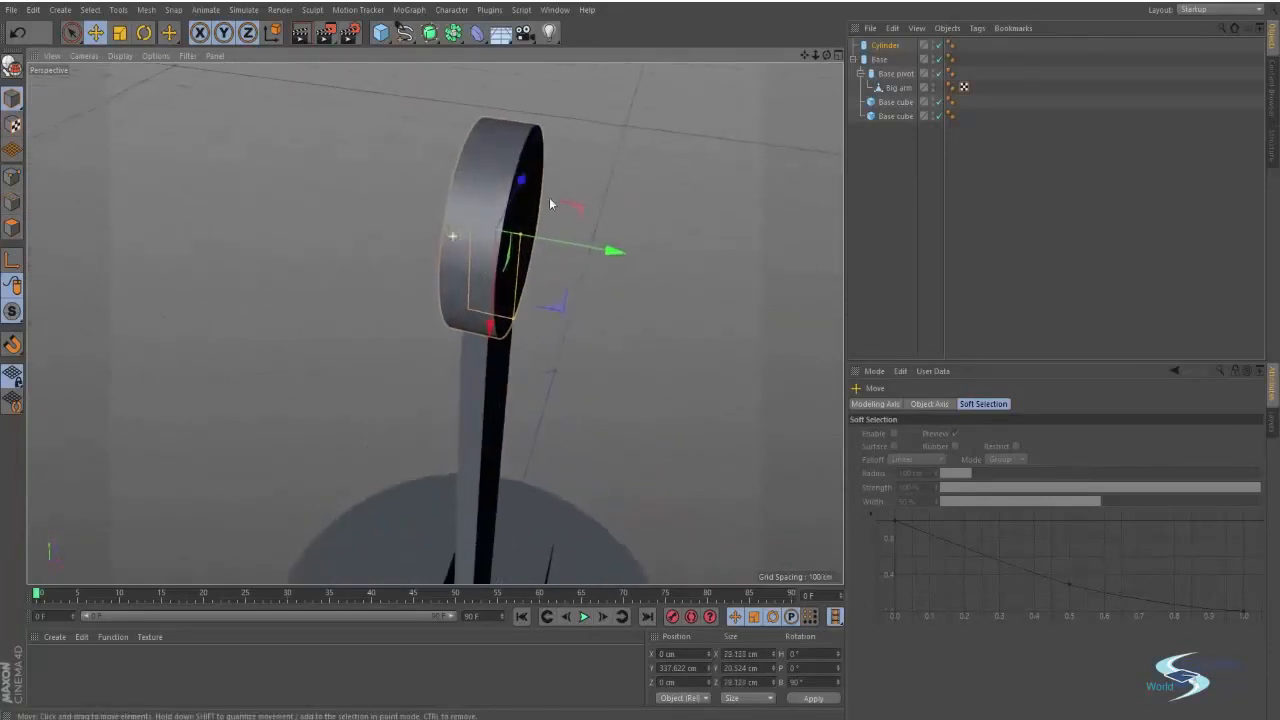
left_click_drag(480, 266, 480, 344, "alt")
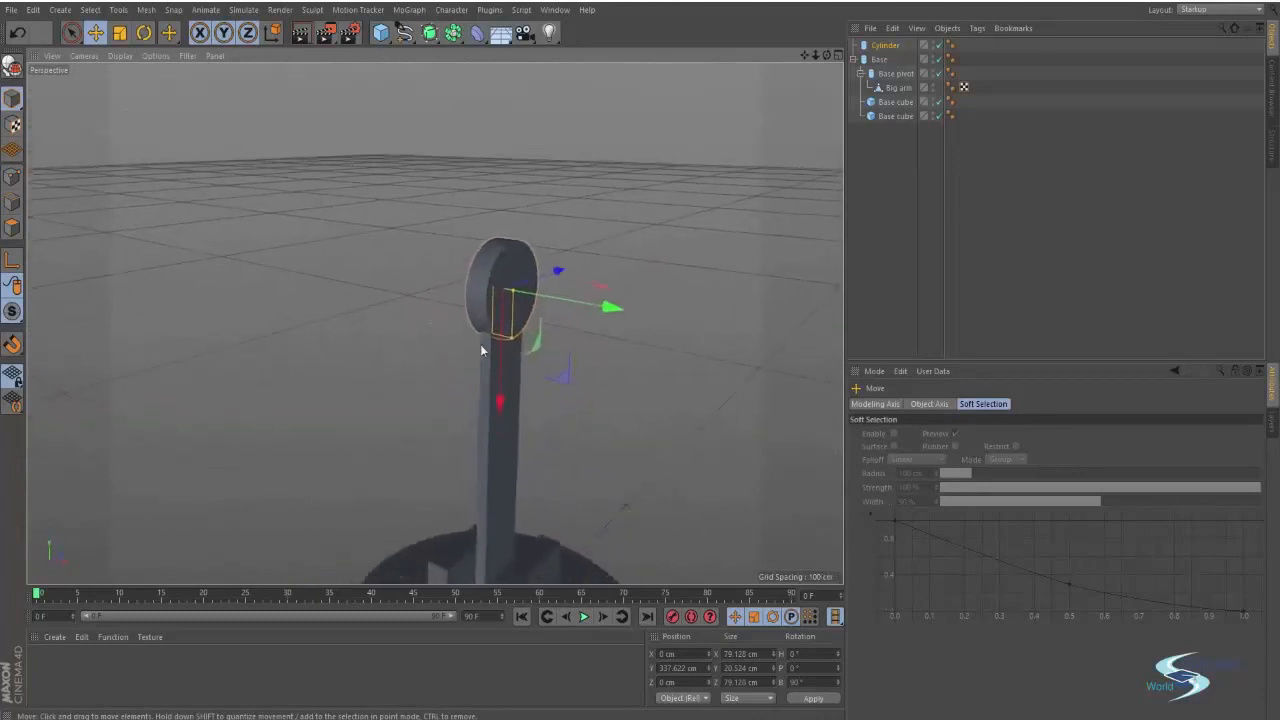
Rename the disc as Joint and make it a child of Big arm.
left_click(885, 48)
key("Return")
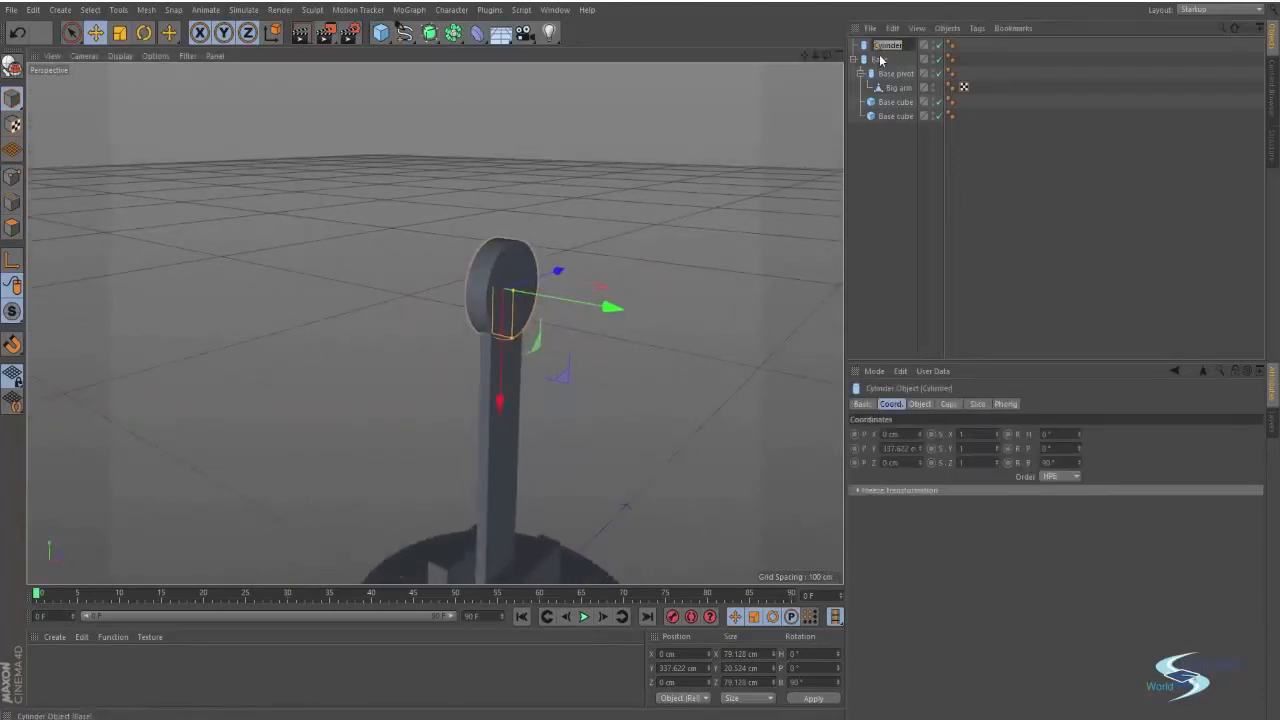
key("Return")
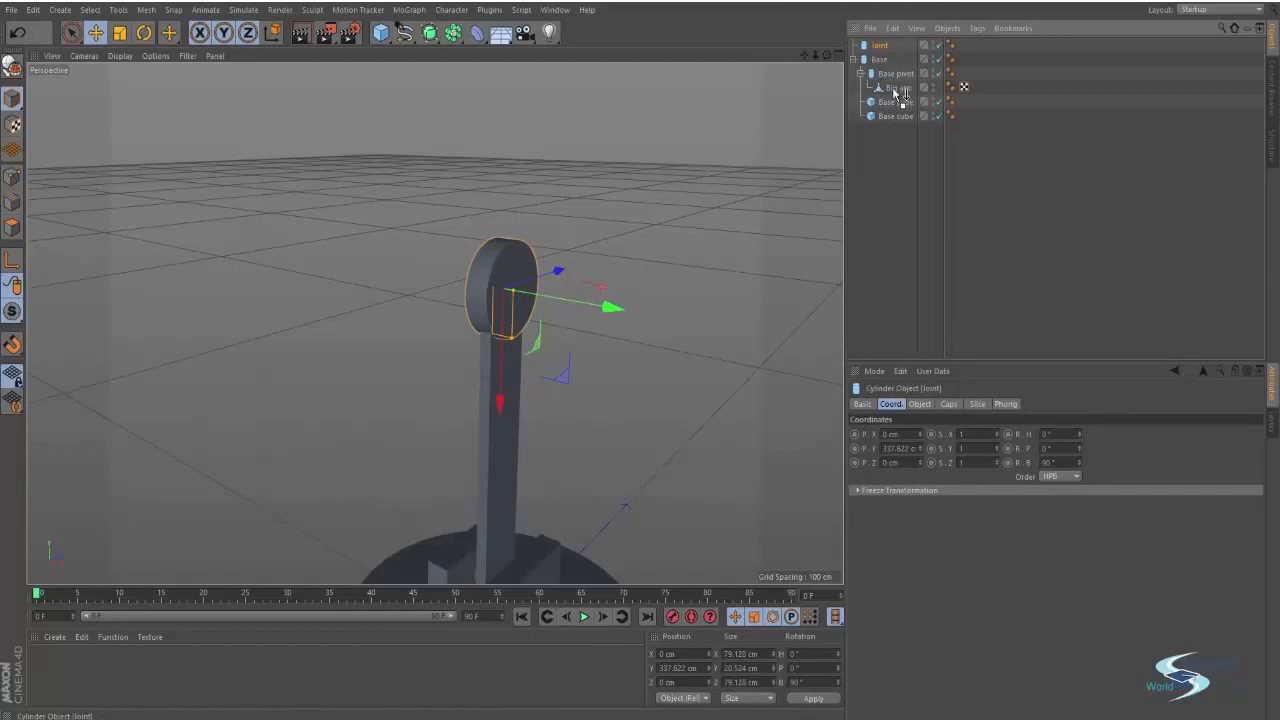
left_click_drag(894, 89, 897, 89)
Try rotating the Big arm to test whether the Joint disc follows it, and undo the rotation.
left_click(898, 75)
right_click_drag(711, 182, 690, 216, "alt")
middle_click_drag(690, 216, 642, 184, "alt")
key("r")
mouse_move(490, 391)
left_mouse_down()
mouse_move(505, 393)
mouse_move(485, 395)
left_mouse_up()
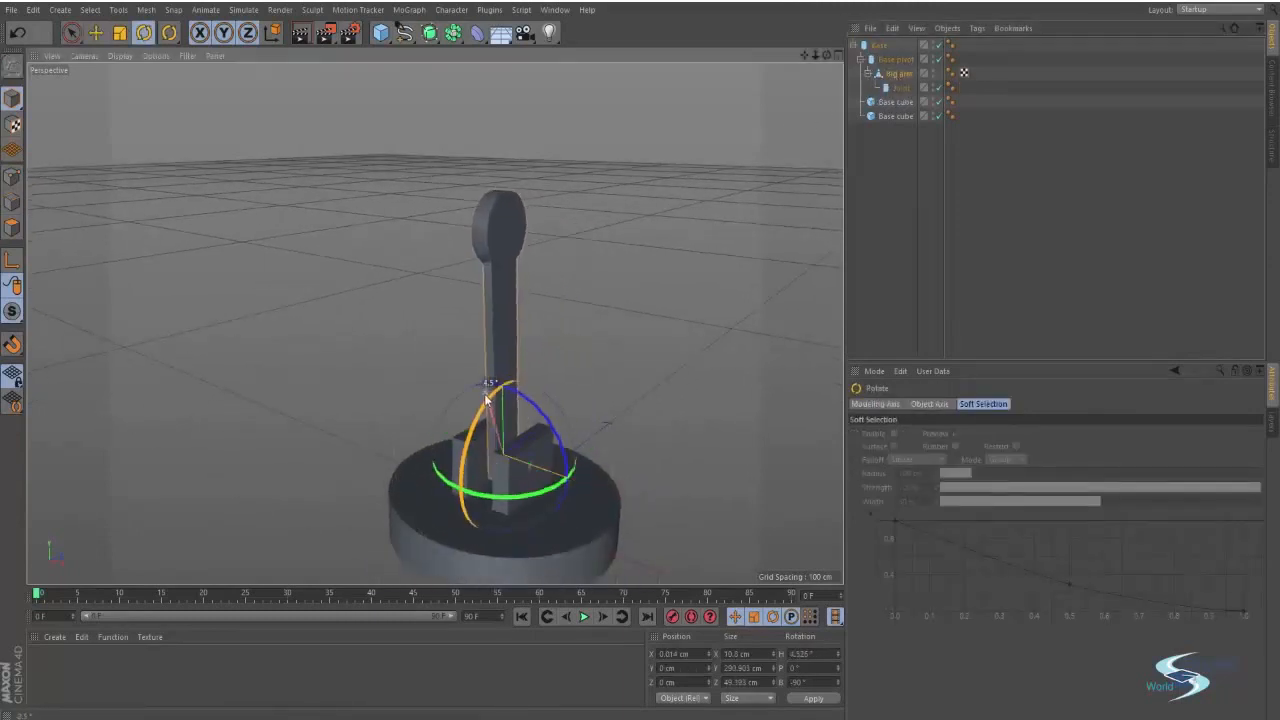
key("ctrl+z")
left_click(882, 186)
middle_click_drag(634, 206, 624, 219, "alt")
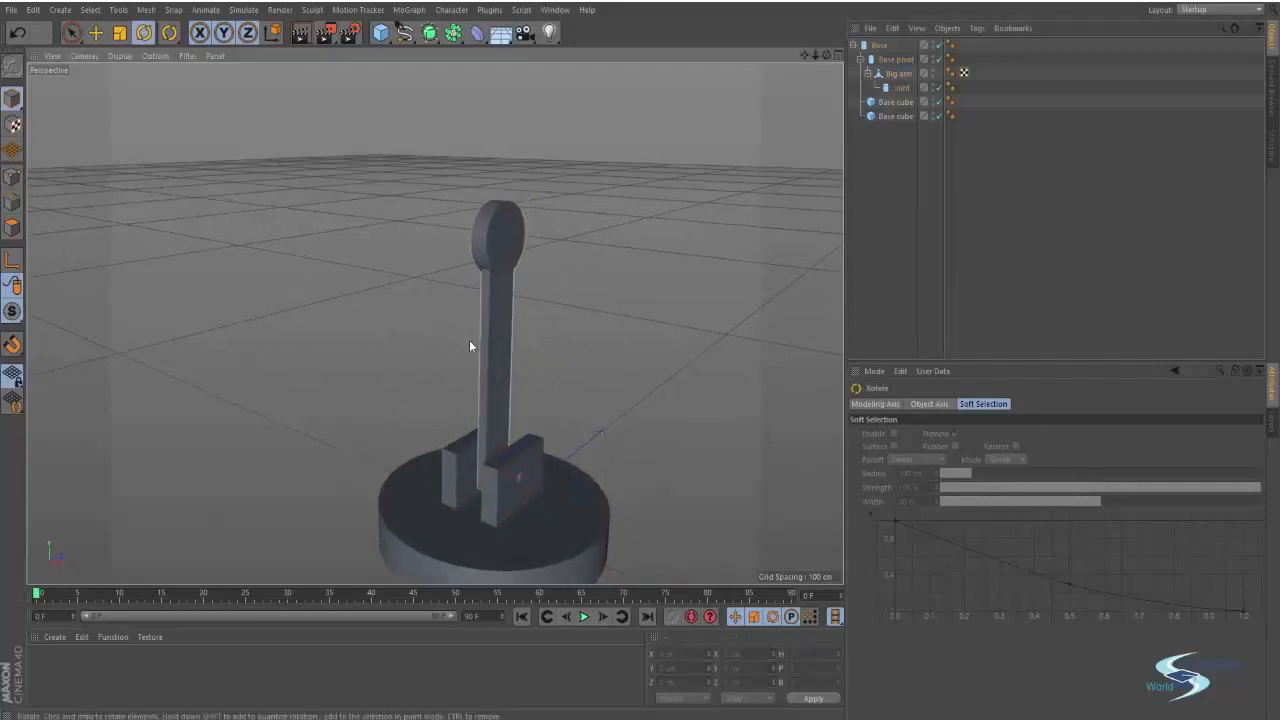
Duplicate the Big arm together with its Joint, placing the copy about 273 cm up so it starts at the first joint.
left_click(500, 341)
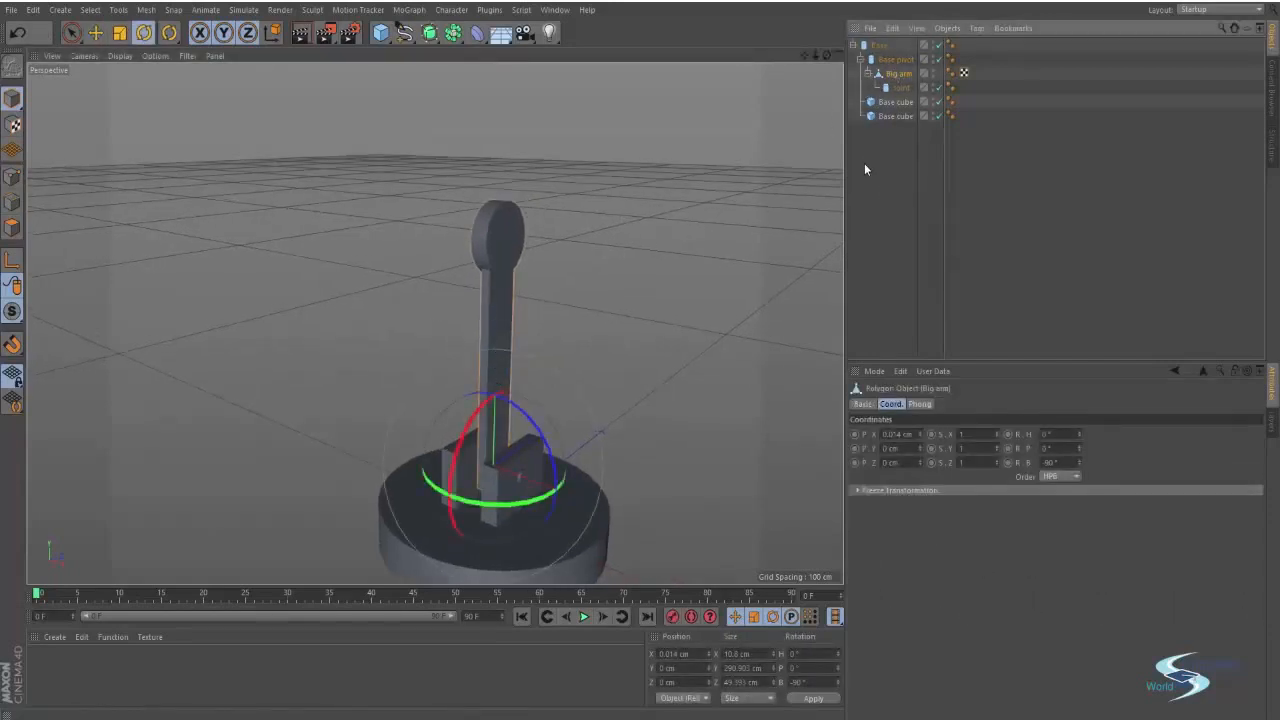
key("e")
left_click_drag(494, 345, 554, 116)
scroll(597, 173, "down", 4)
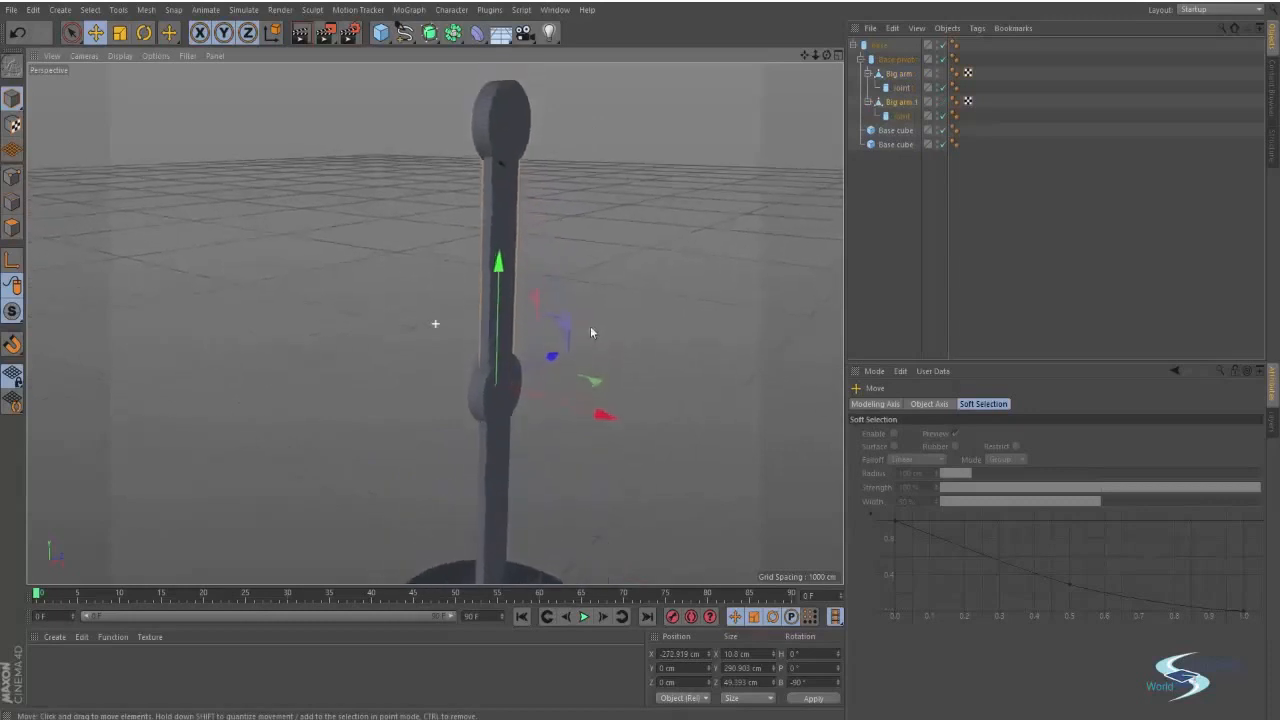
Make the duplicated arm a child of Big arm and rename it Medium arm.
left_click(899, 103)
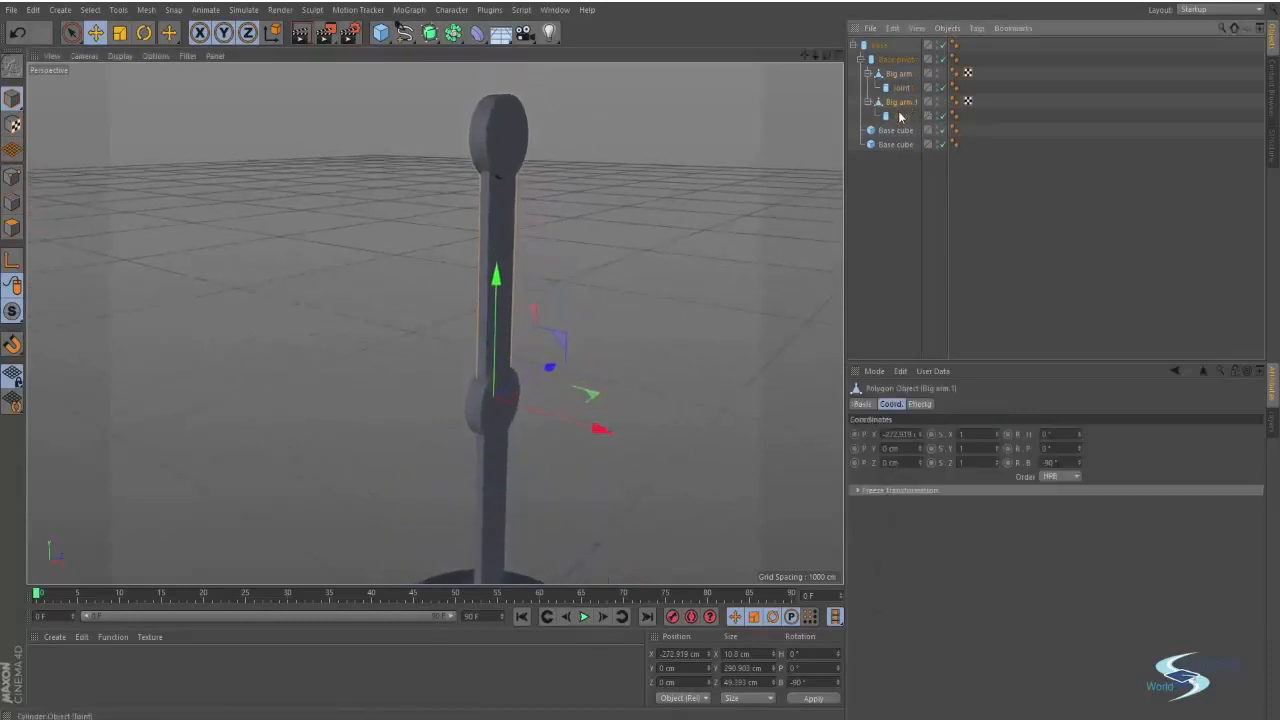
left_click(899, 117)
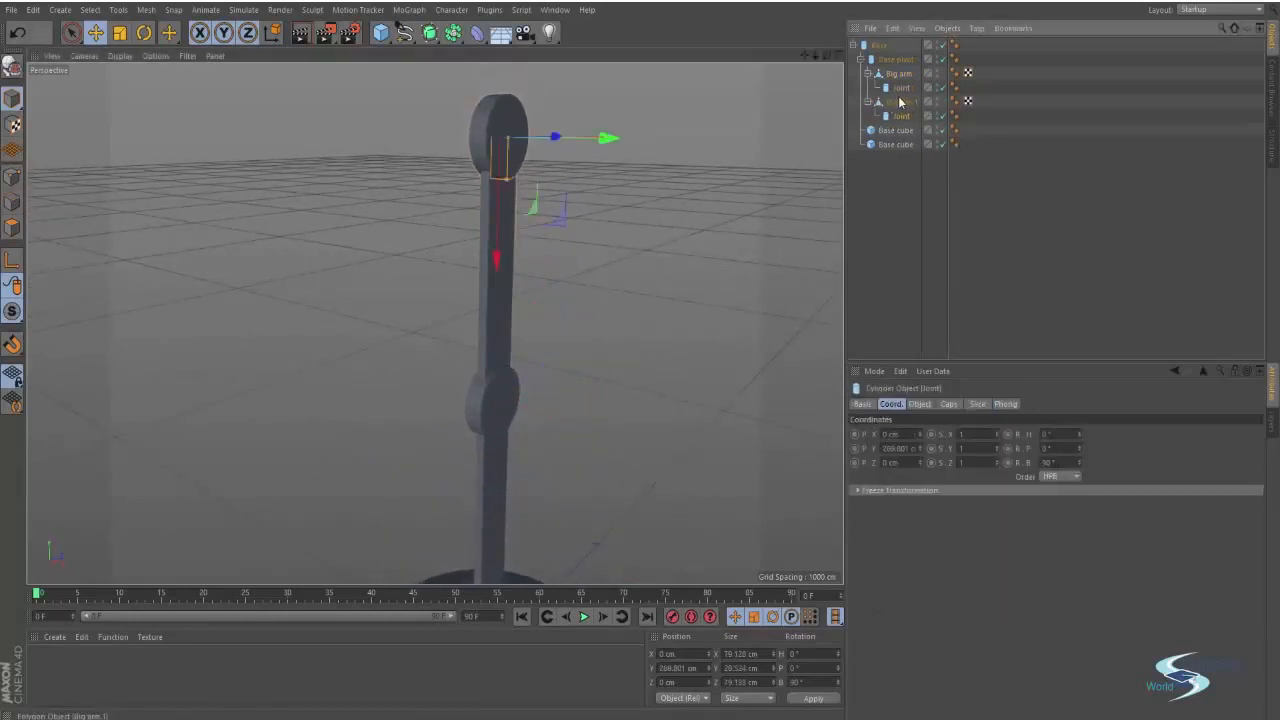
left_click(894, 104)
left_click(897, 116)
left_click(901, 119)
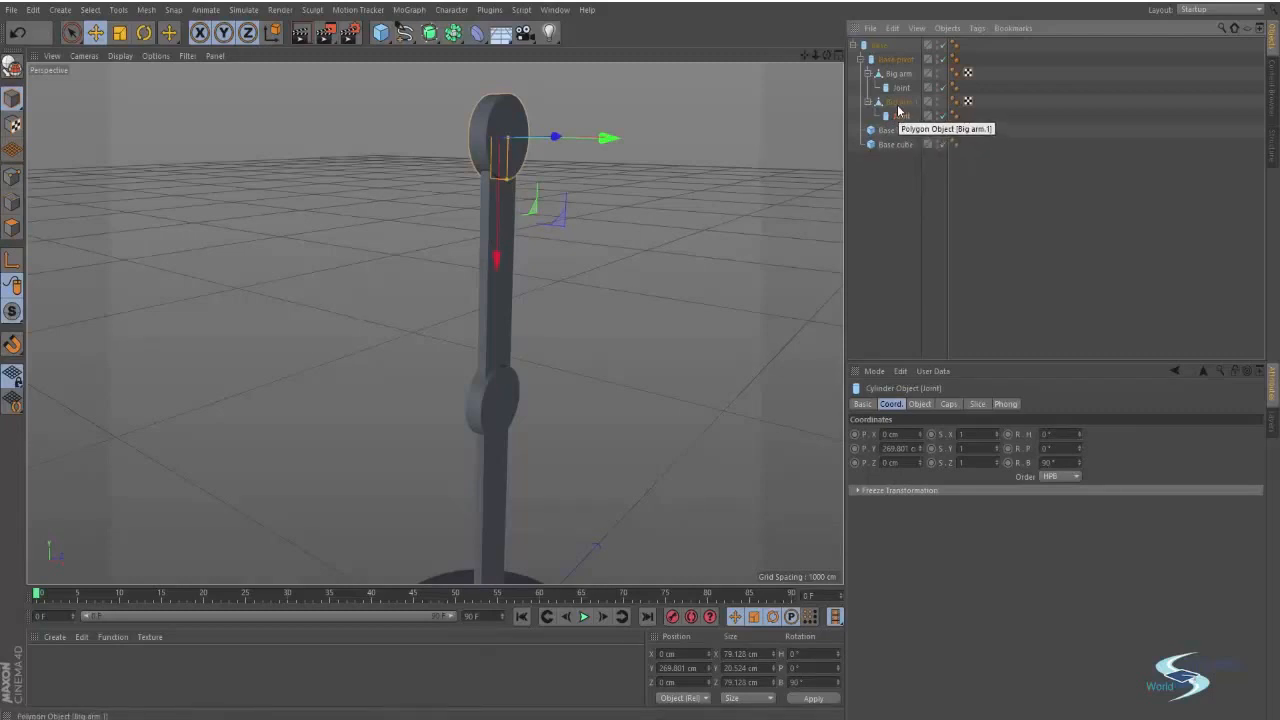
left_click(898, 104)
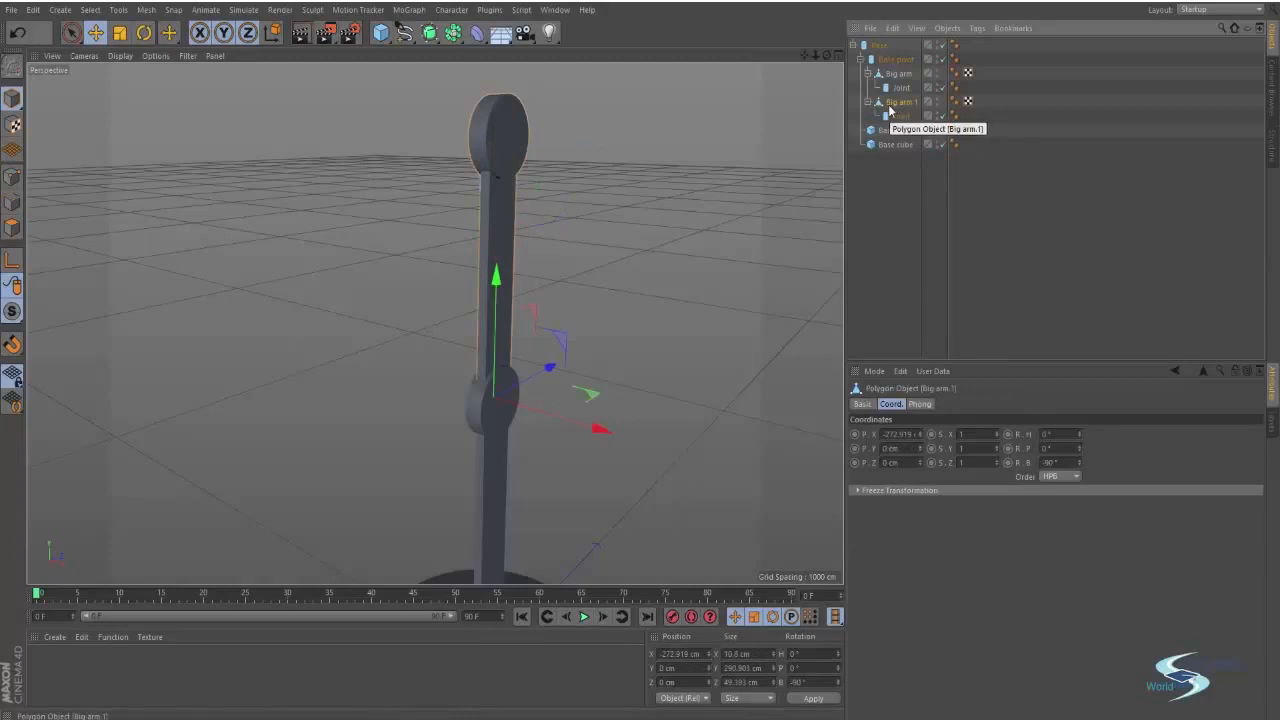
left_click_drag(889, 111, 902, 78)
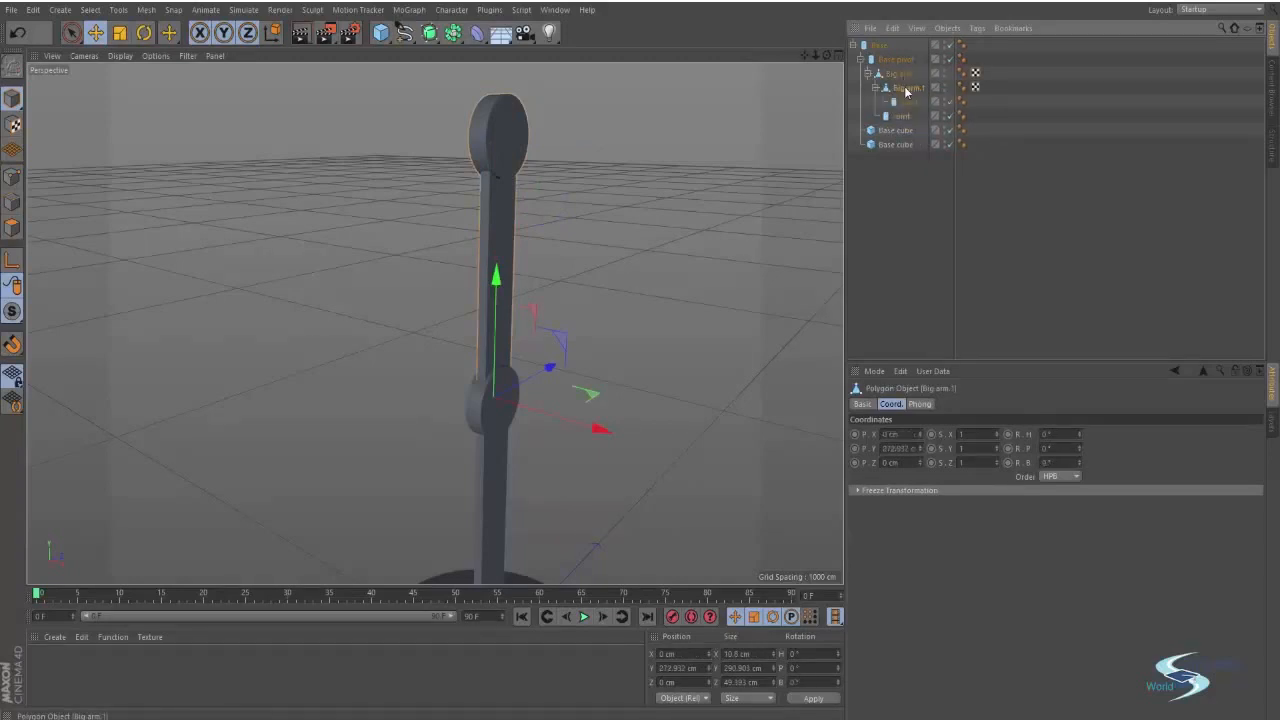
double_click(906, 89)
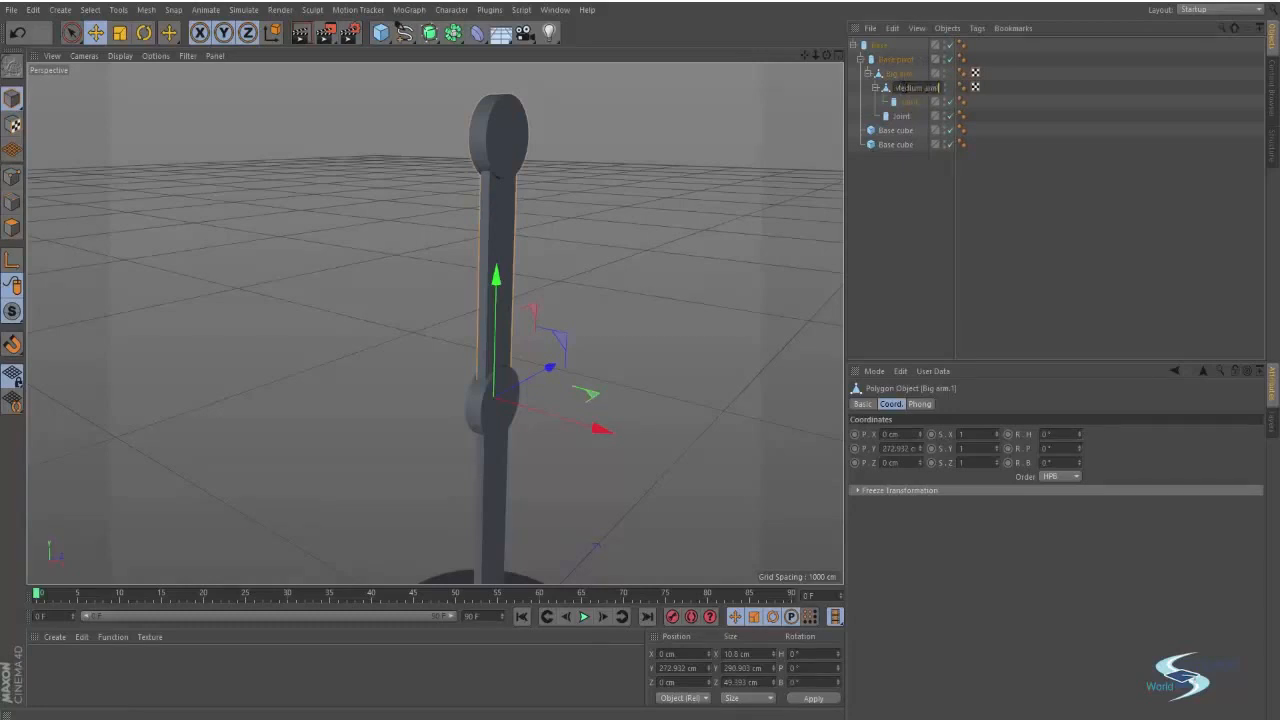
key("Return")
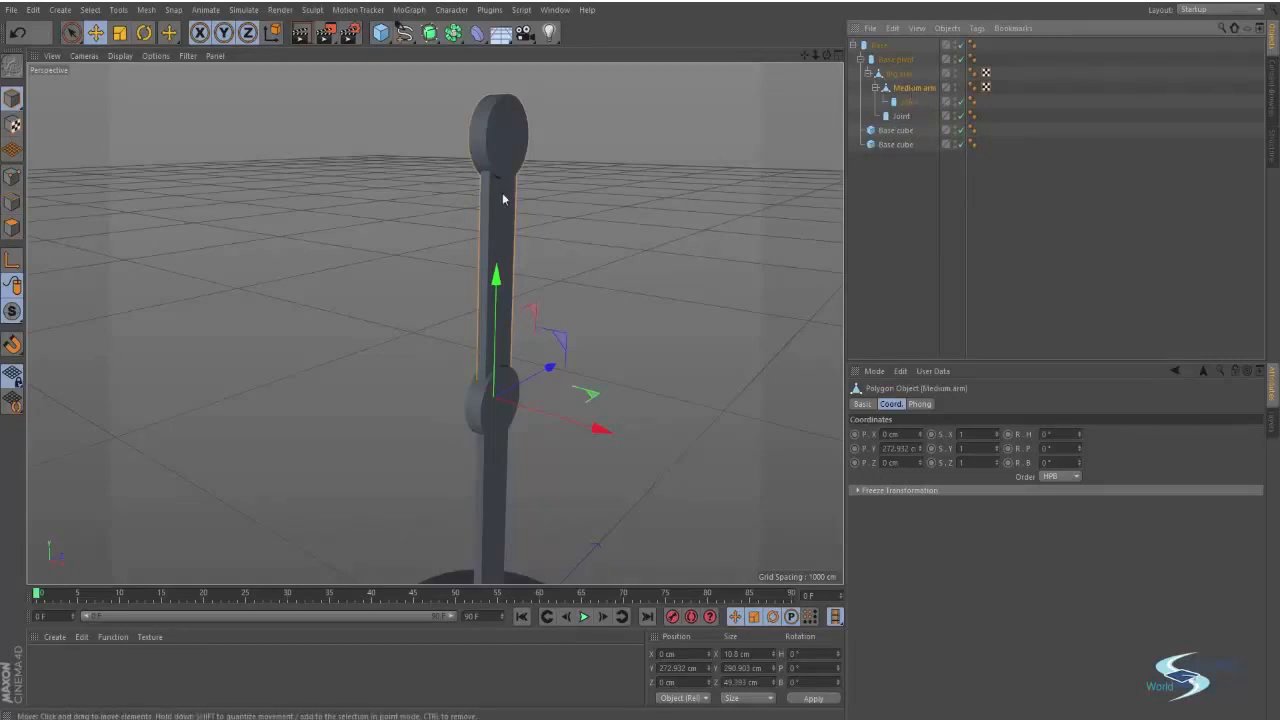
Take the upper Joint out from under Medium arm and shorten the Medium arm to about 203 cm.
left_click(909, 103)
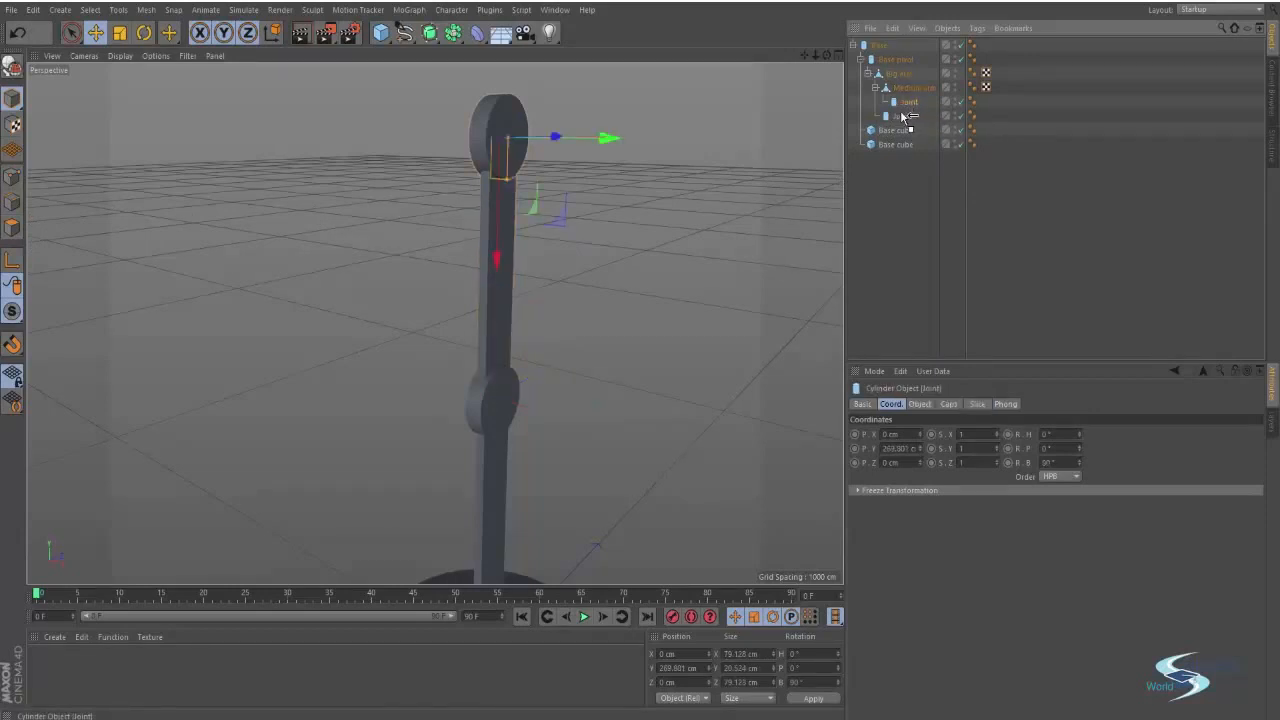
left_click_drag(901, 111, 902, 113)
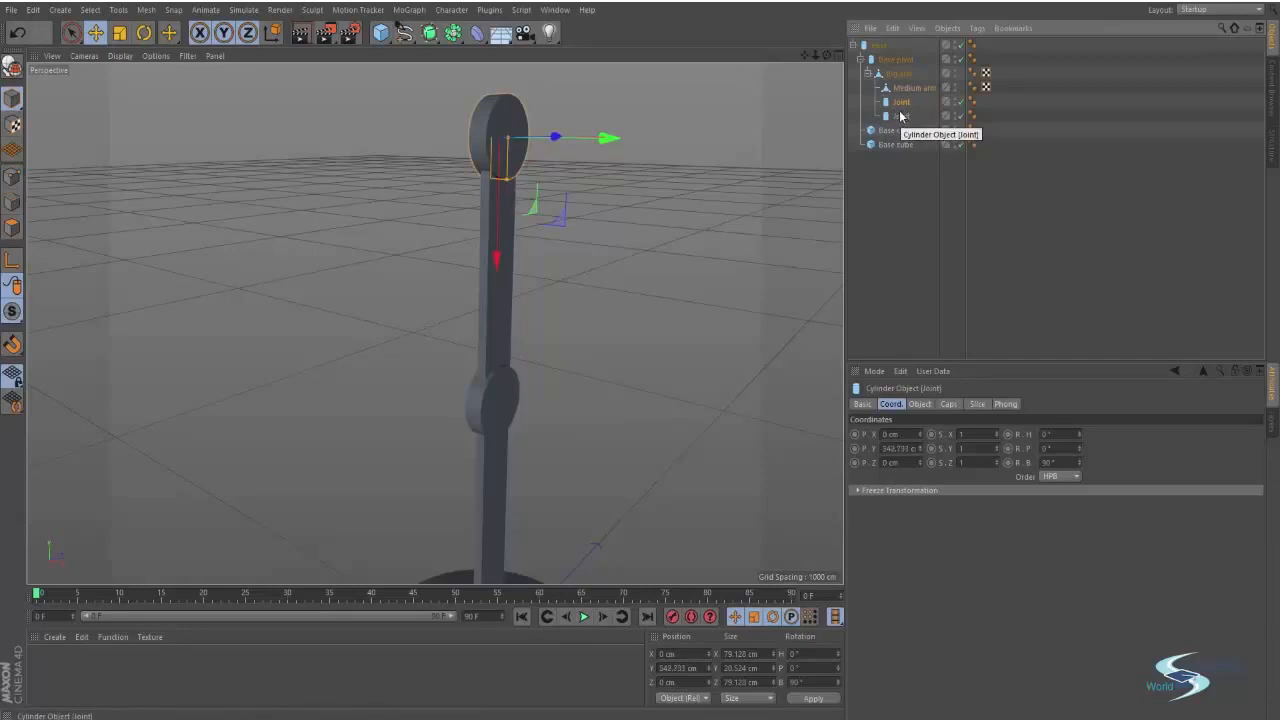
left_click(906, 90)
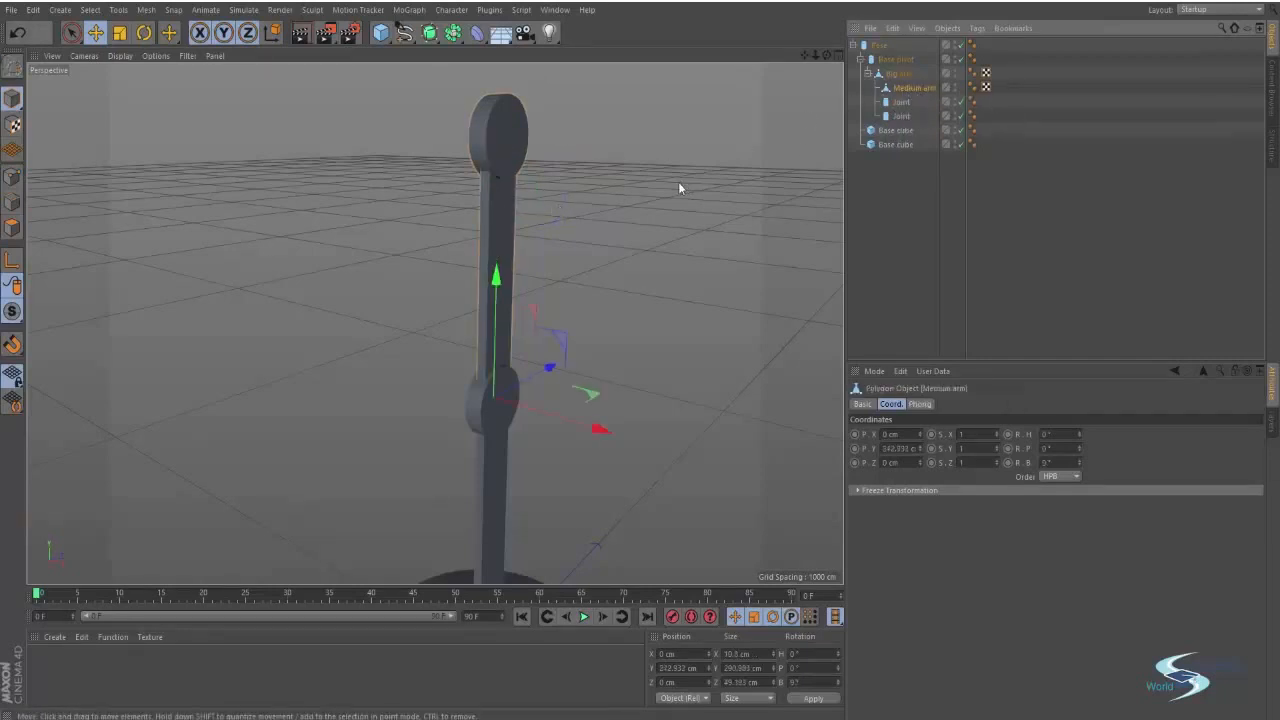
key("t")
left_click_drag(496, 274, 426, 237)
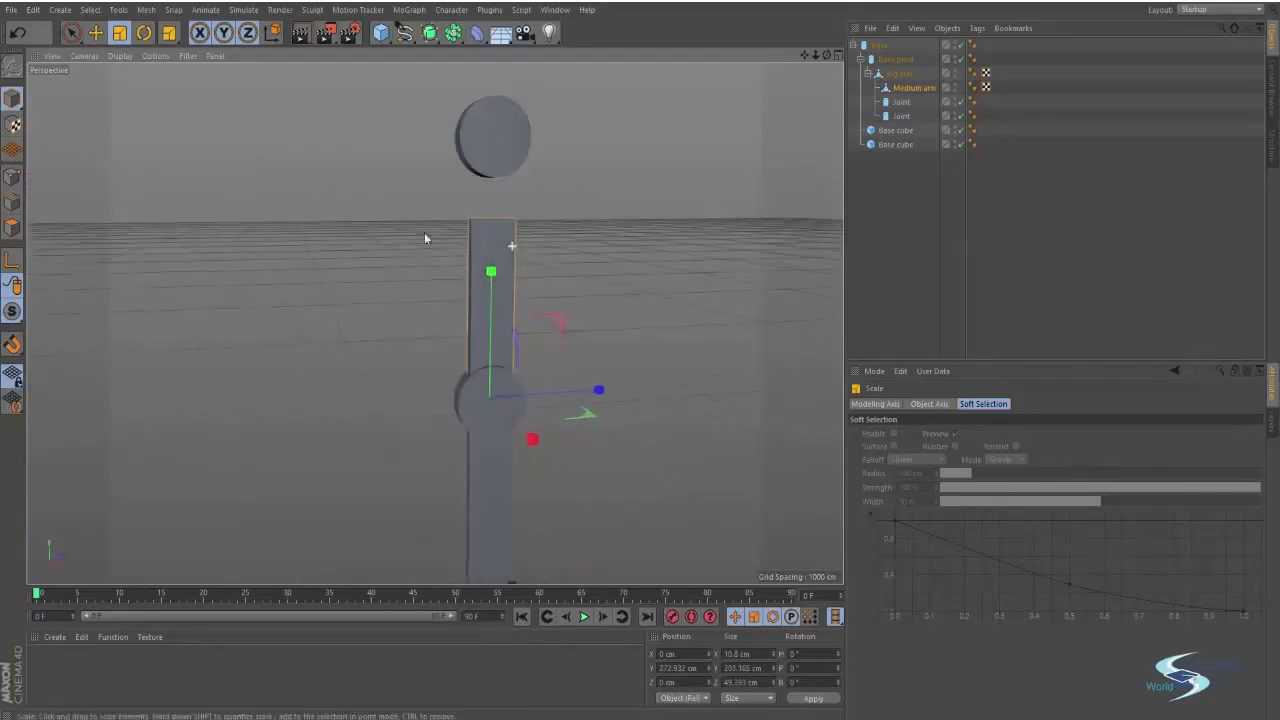
Lower the upper Joint onto the Medium arm's end at Y about 459 cm and shrink it to about 59 cm in diameter.
left_click(897, 103)
key("e")
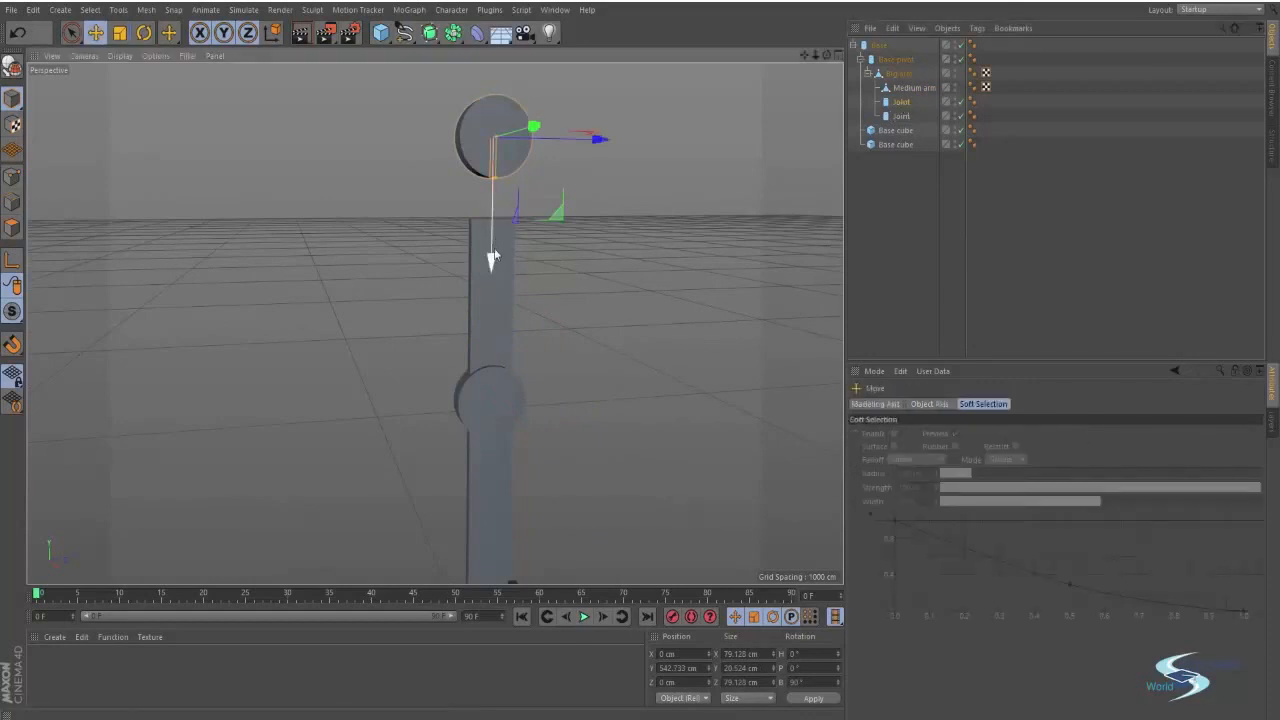
left_click_drag(493, 258, 491, 343)
key("t")
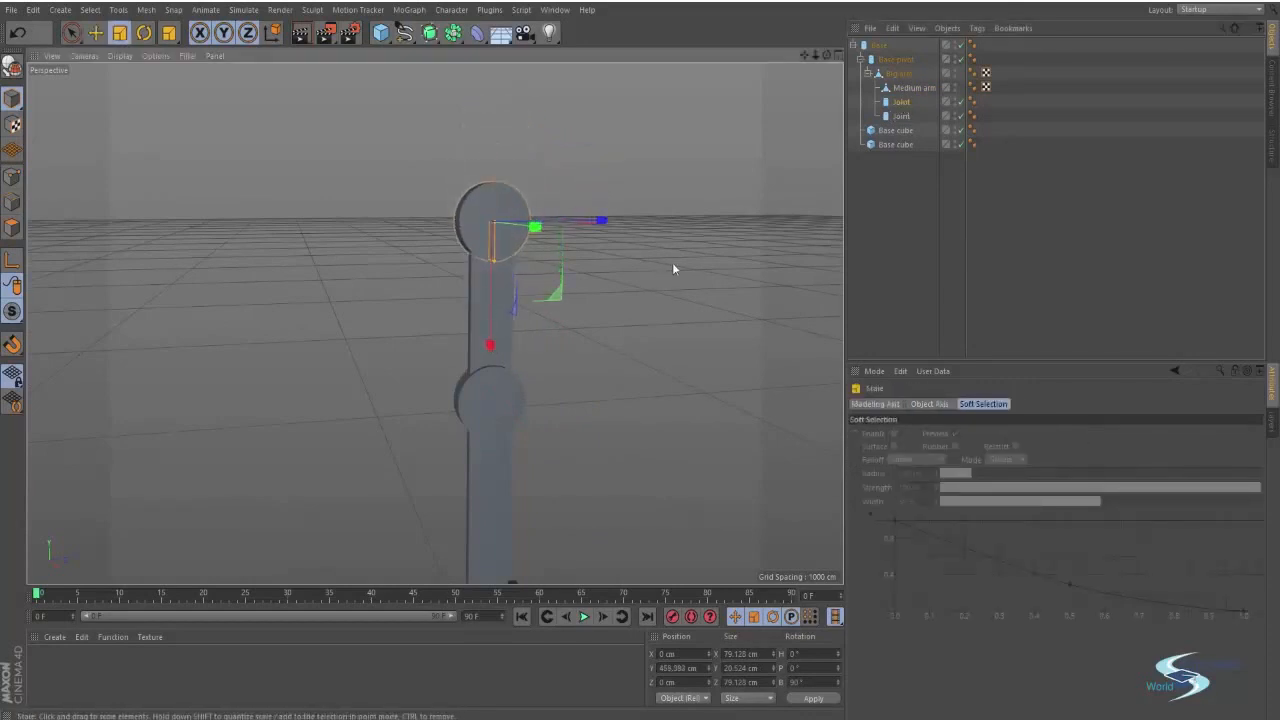
left_click_drag(532, 275, 515, 295, "alt")
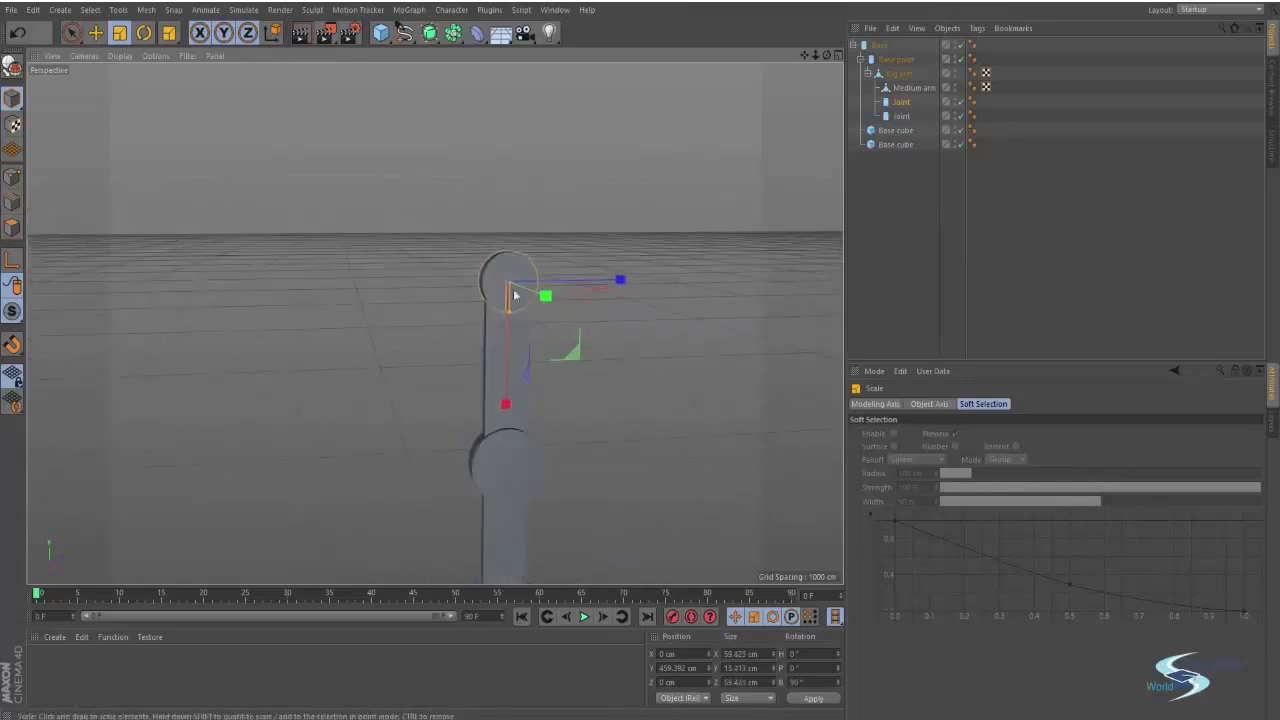
Make the upper Joint a child of Medium arm again.
left_click(898, 104)
left_click_drag(924, 92, 917, 92)
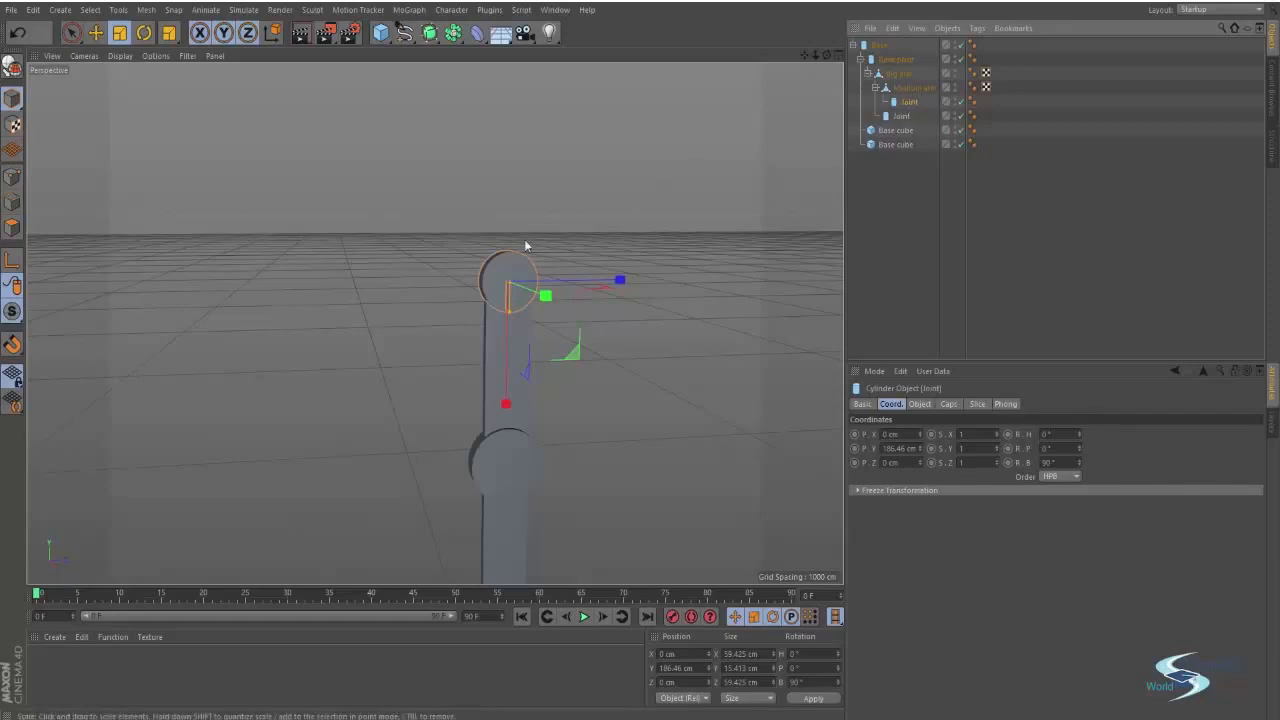
left_click_drag(524, 239, 688, 196, "alt")
Try rotating the Medium arm to test whether its Joint follows, and undo the rotation.
left_click(912, 87)
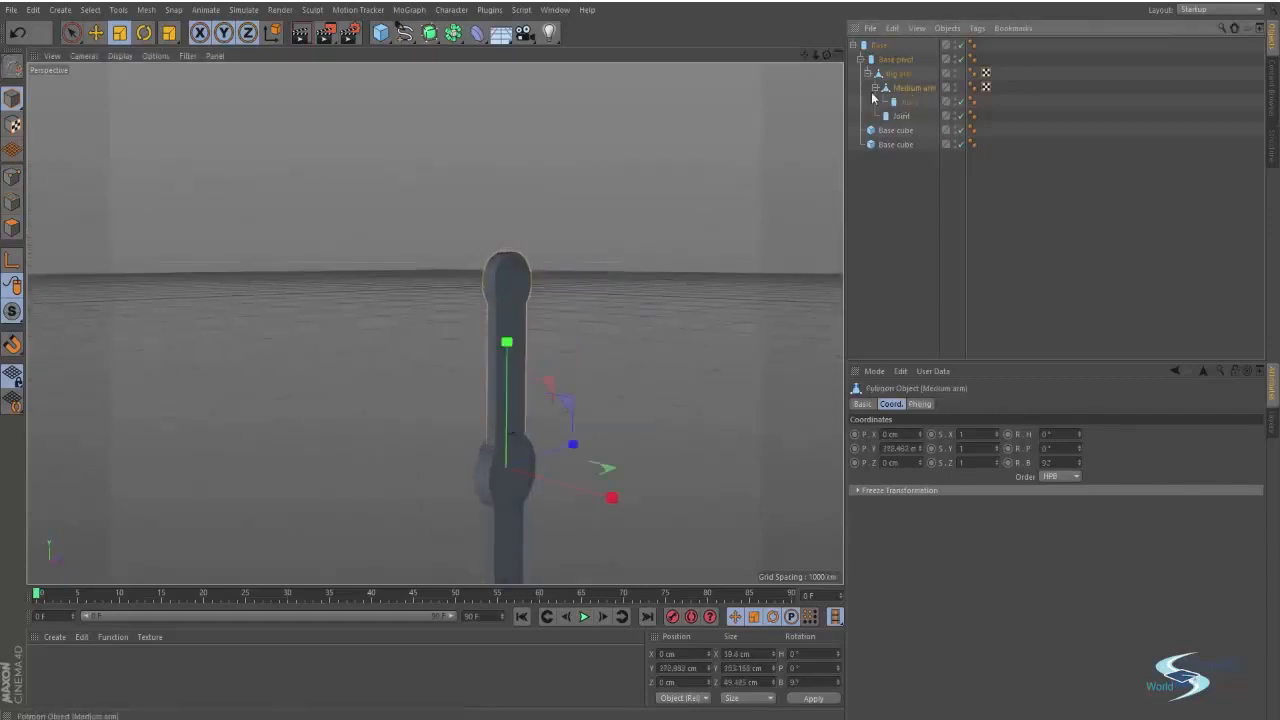
left_click_drag(556, 356, 520, 345, "alt")
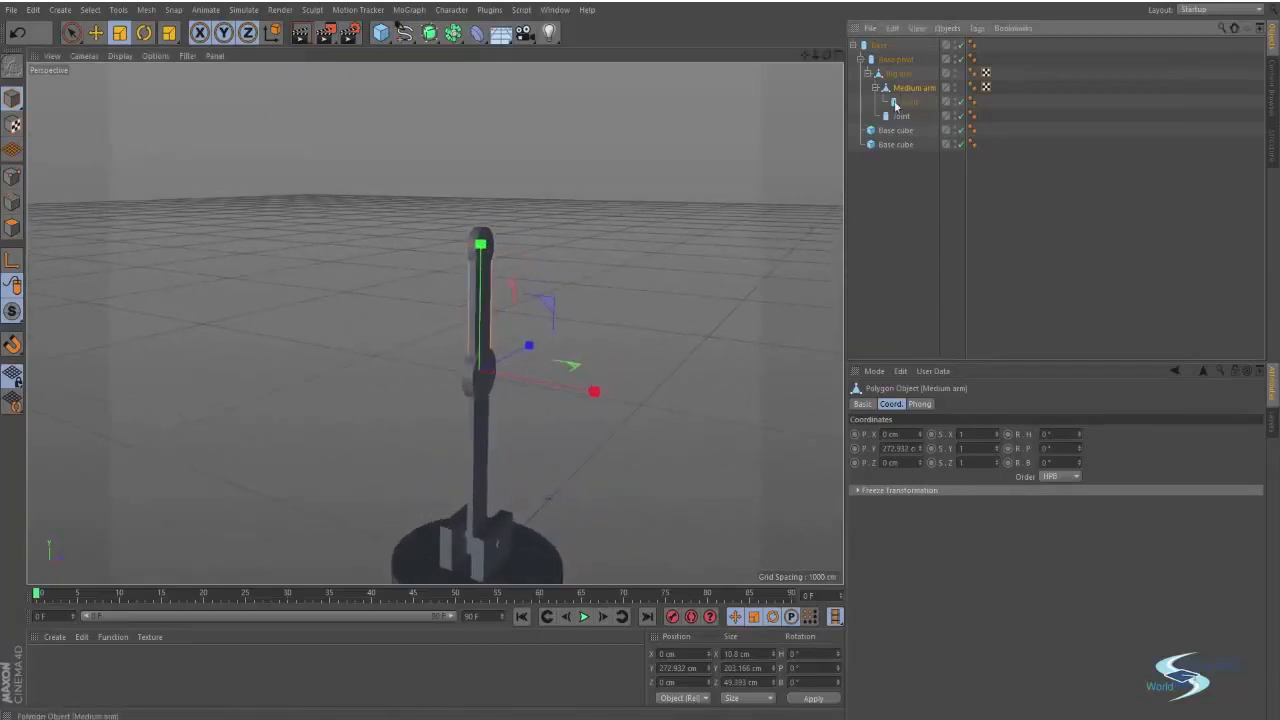
key("r")
mouse_move(458, 330)
left_mouse_down()
mouse_move(474, 298)
mouse_move(457, 337)
left_mouse_up()
key("ctrl+z")
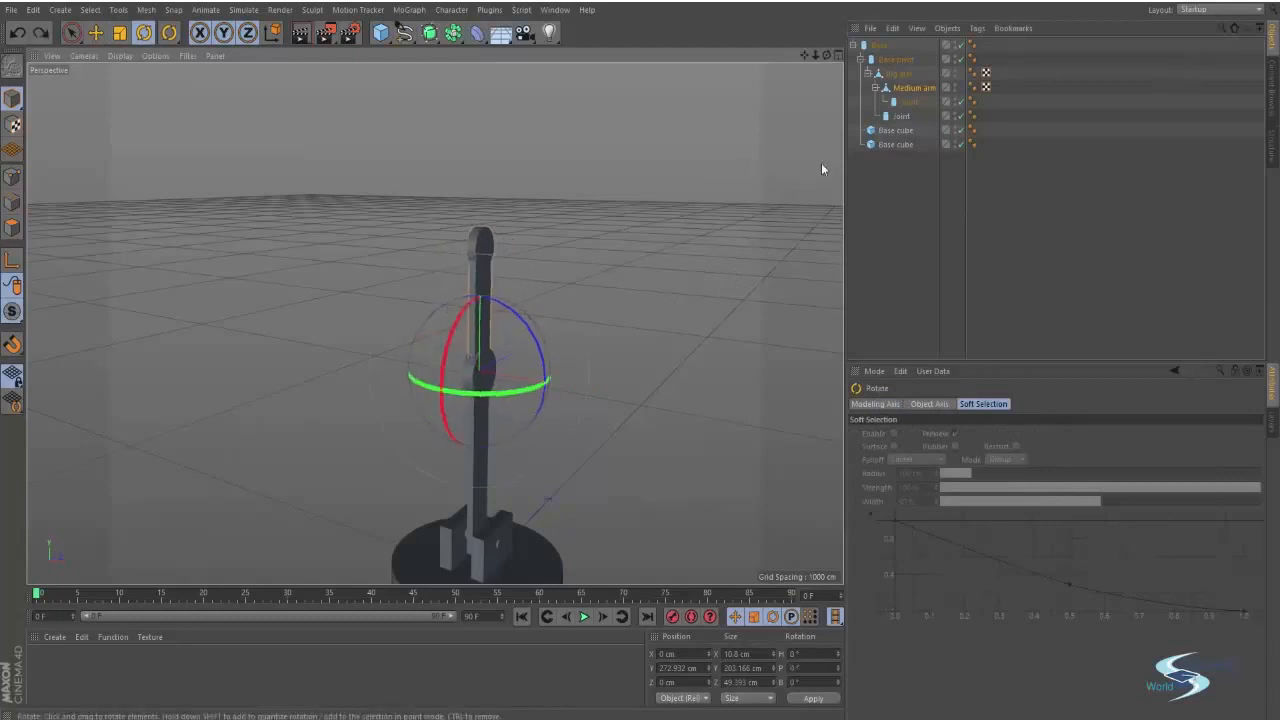
Duplicate the Medium arm with its Joint and raise the copy to Y about 460 cm, starting at the upper joint.
left_click(919, 91)
key("e")
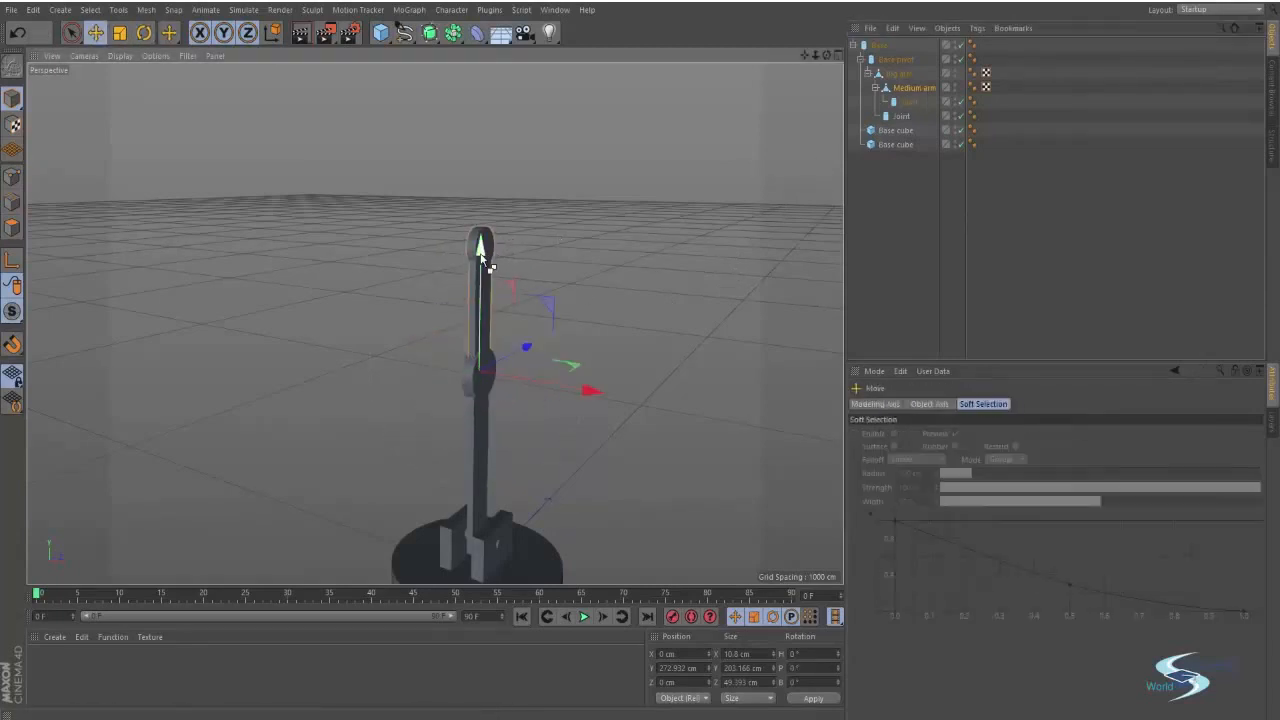
left_click_drag(484, 258, 504, 124)
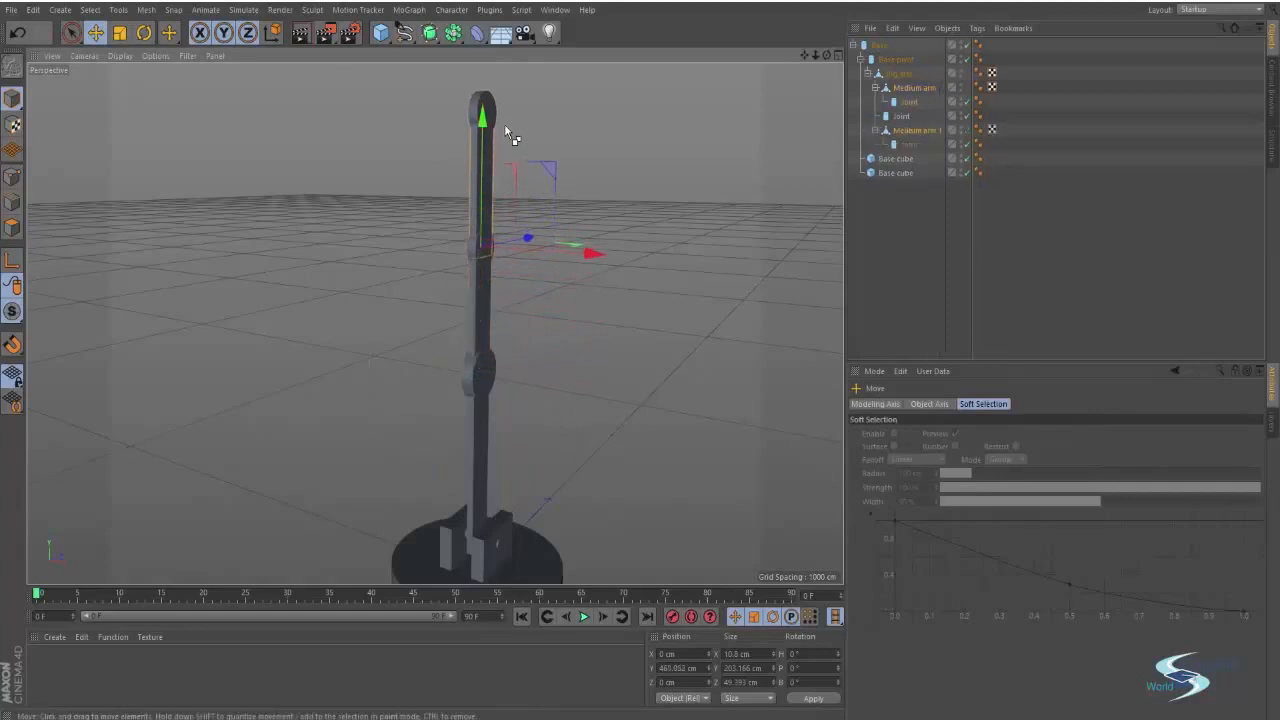
Rename the copied arm as Small arm and make it a child of Medium arm.
left_click(897, 132)
double_click(899, 134)
type("Small arm")
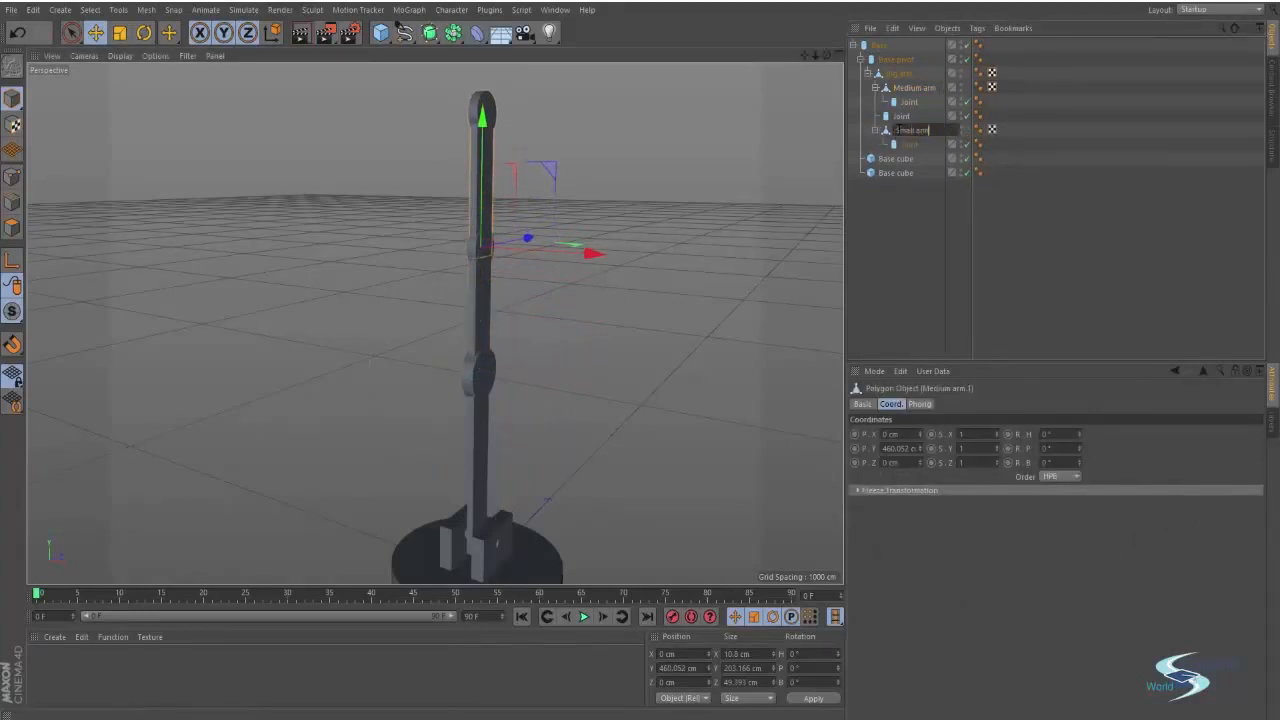
key("Return")
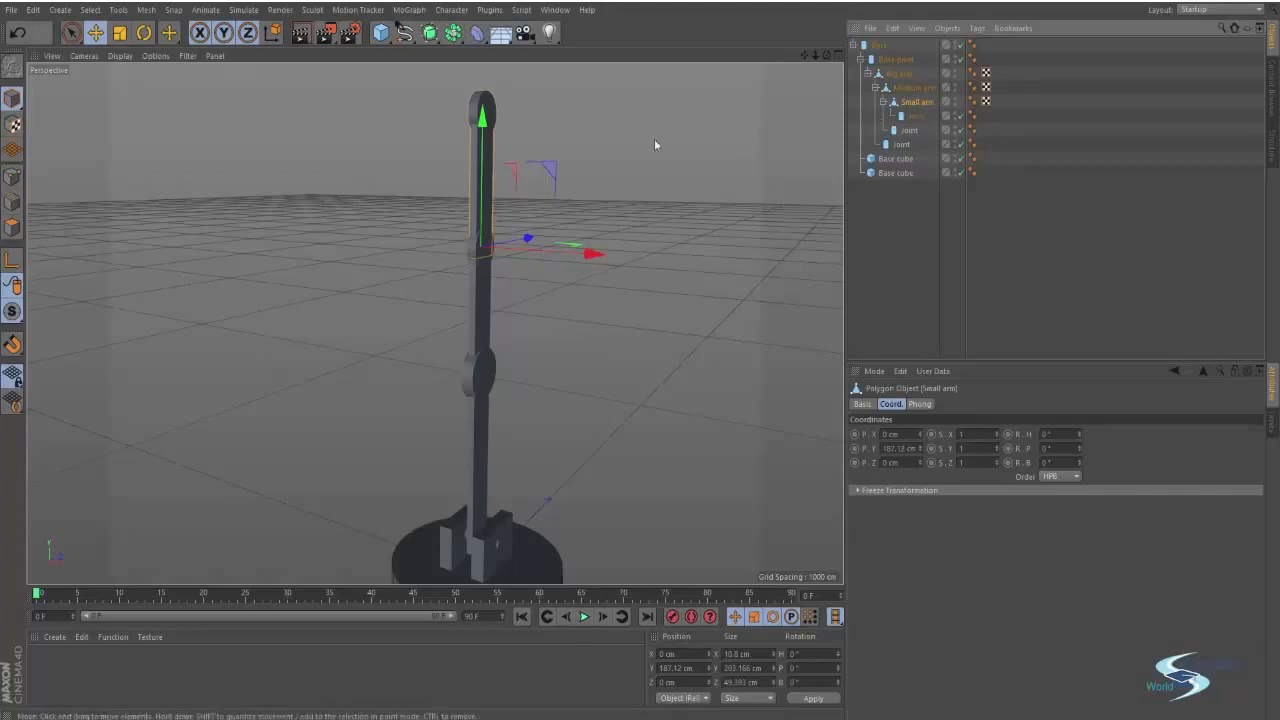
Try rotating the Small arm to test its pivot, and undo the rotation.
key("r")
left_click_drag(464, 190, 502, 188)
key("ctrl+z")
Shrink the Joint disc at the Small arm's upper end so it is smaller than the disc below it.
middle_click_drag(574, 182, 510, 212, "alt")
left_click_drag(510, 212, 412, 269, "alt")
middle_click_drag(412, 269, 544, 224, "alt")
left_click_drag(625, 181, 576, 206, "alt")
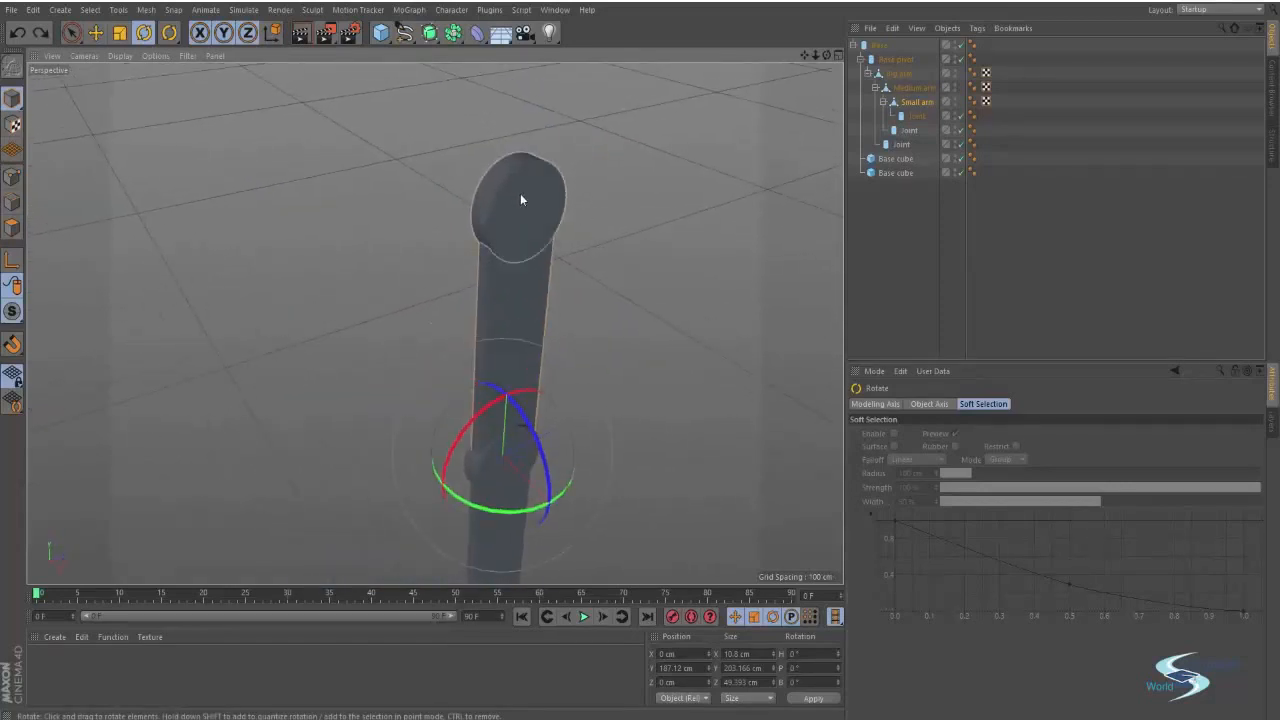
key("t")
left_click_drag(649, 249, 571, 284)
key("e")
left_click(626, 277)
right_click_drag(537, 275, 504, 300, "alt")
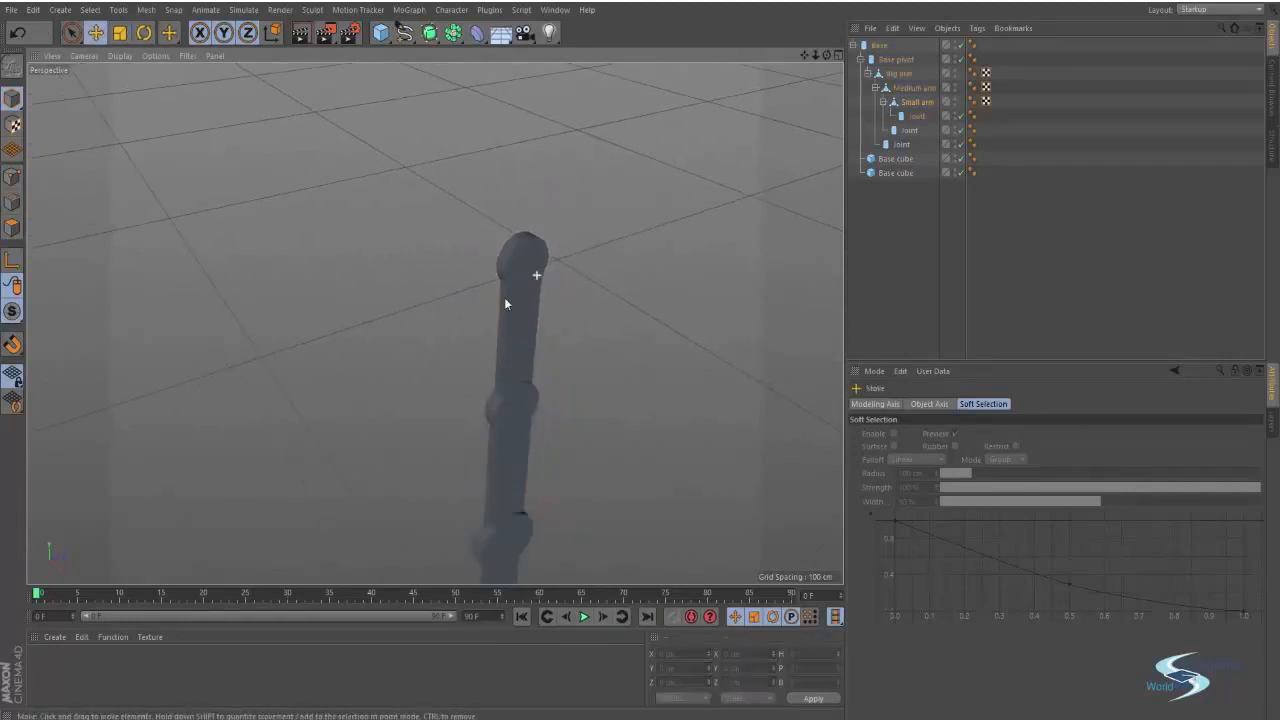
left_click_drag(505, 303, 460, 223, "alt")
Try posing the arm by rotating the Big arm to a heading of about -35° and bending the Medium and Small arms.
left_click(509, 397)
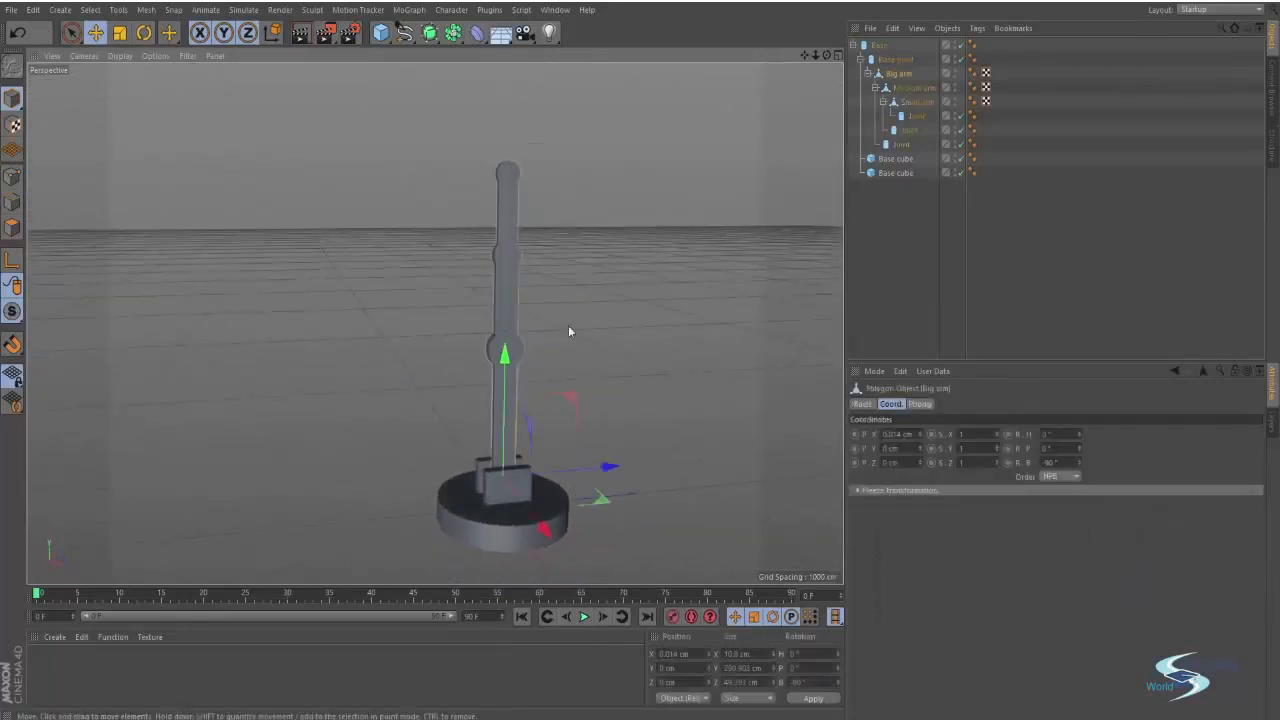
left_click_drag(568, 327, 608, 275, "alt")
left_click(608, 275)
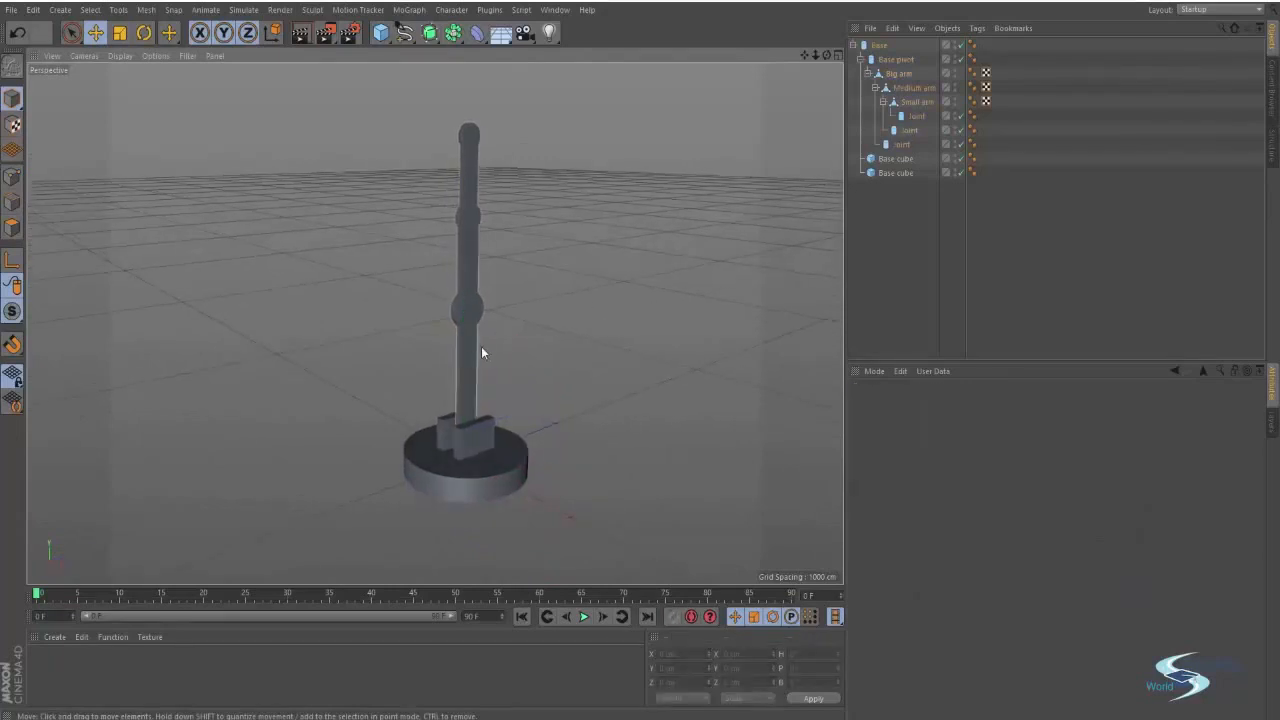
left_click(476, 351)
key("r")
left_click_drag(449, 367, 483, 357)
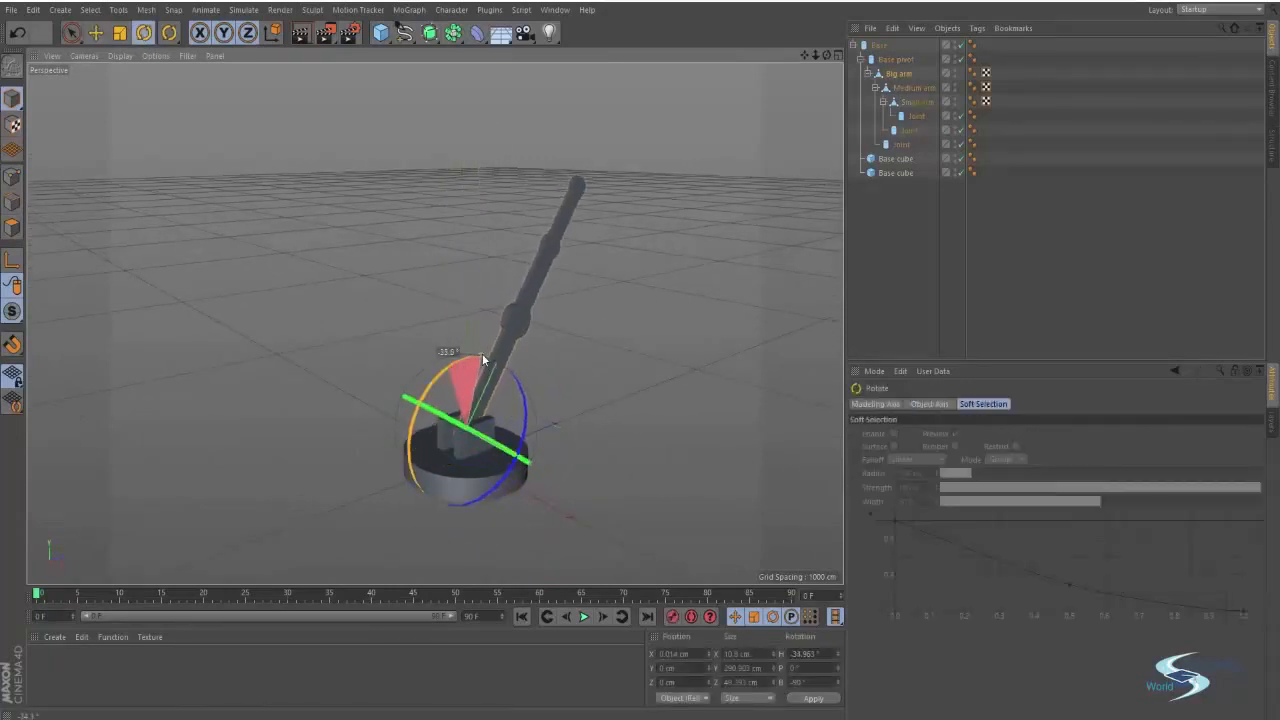
left_click(537, 287)
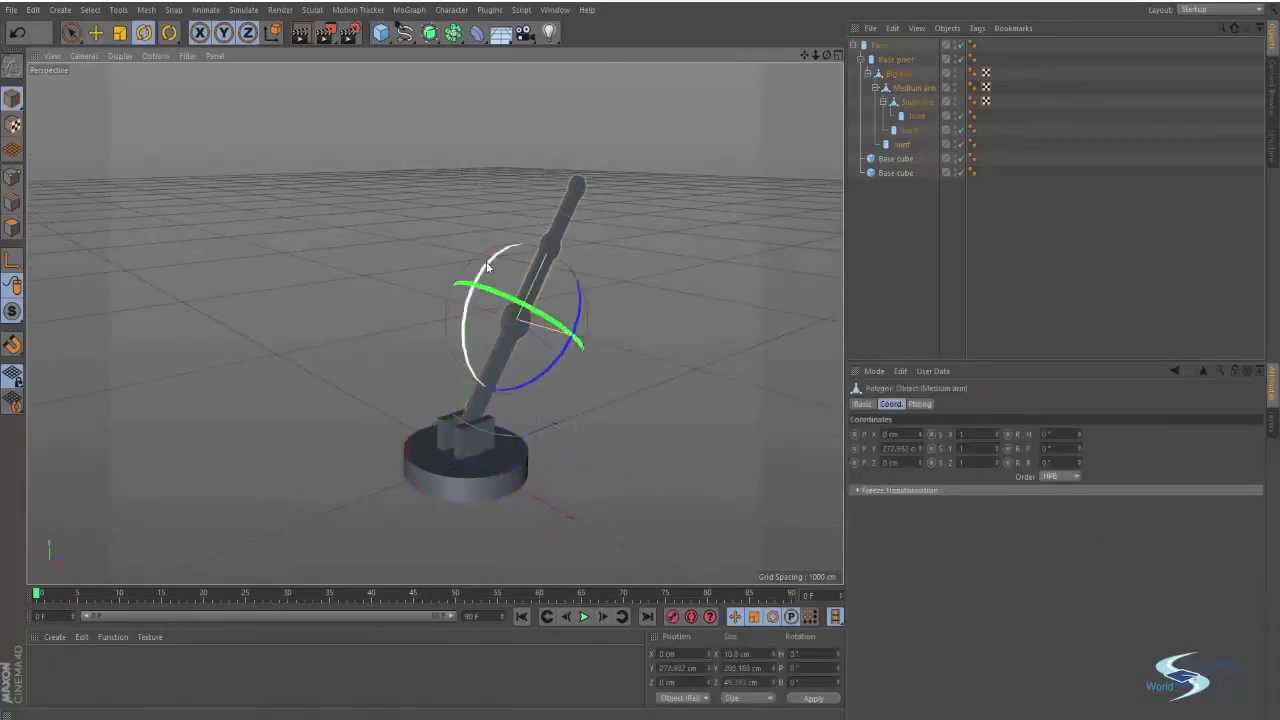
left_click_drag(486, 261, 520, 318)
left_click(521, 199)
key("e")
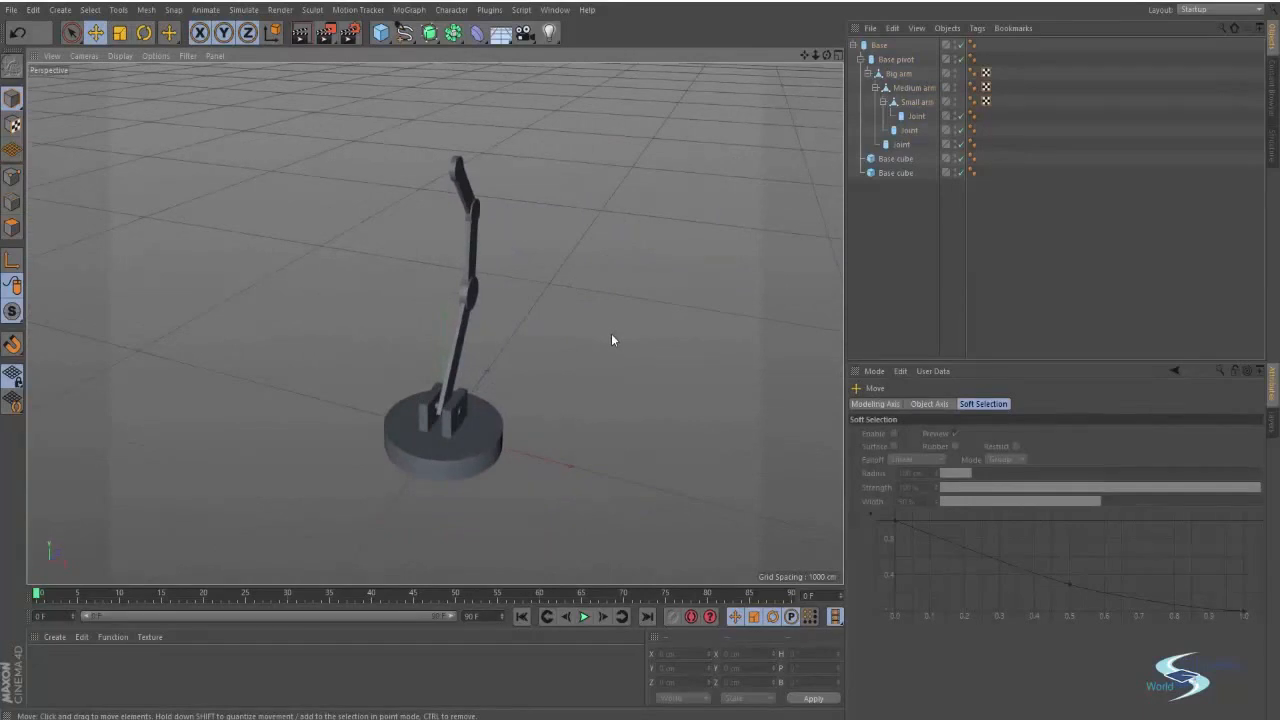
Undo the test rotations of the Small, Medium and Big arms to straighten the whole arm.
key("ctrl+z")
key("ctrl+z")
key("ctrl+z")
key("ctrl+z")
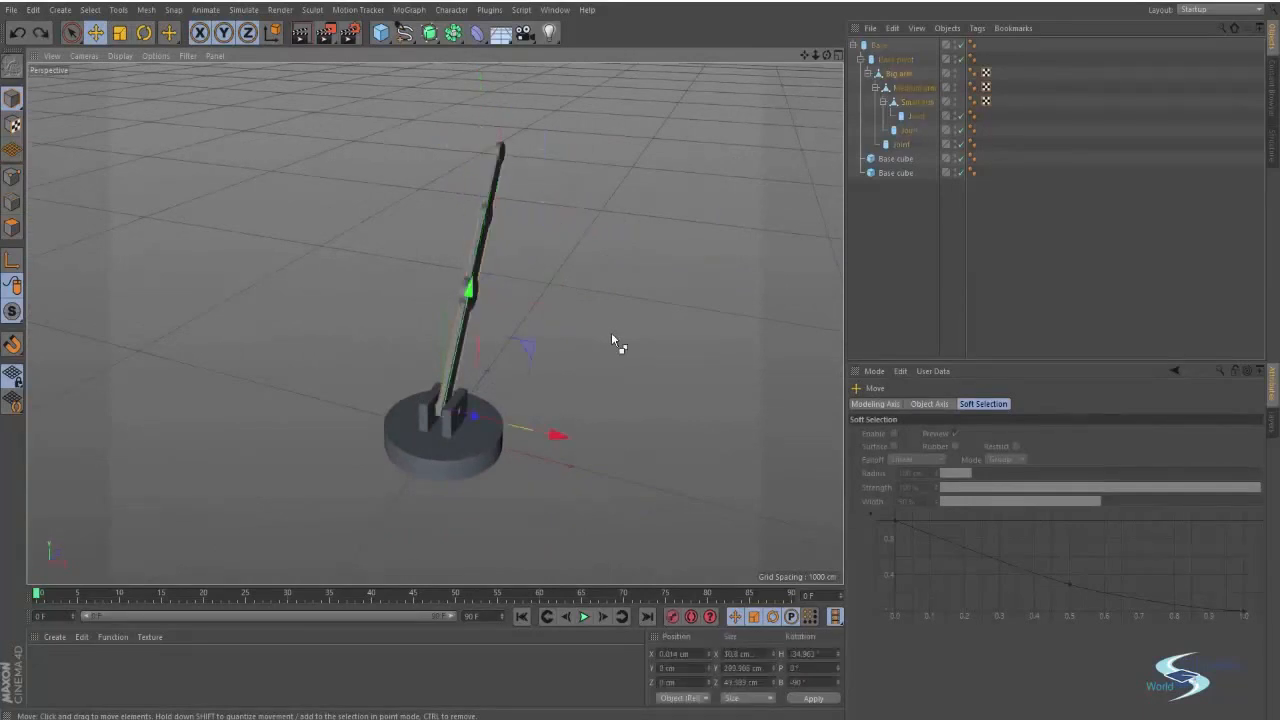
left_click(546, 296)
Set the animation length to 300 frames and extend the timeline's visible range to the full length.
left_click_drag(544, 300, 555, 403, "alt")
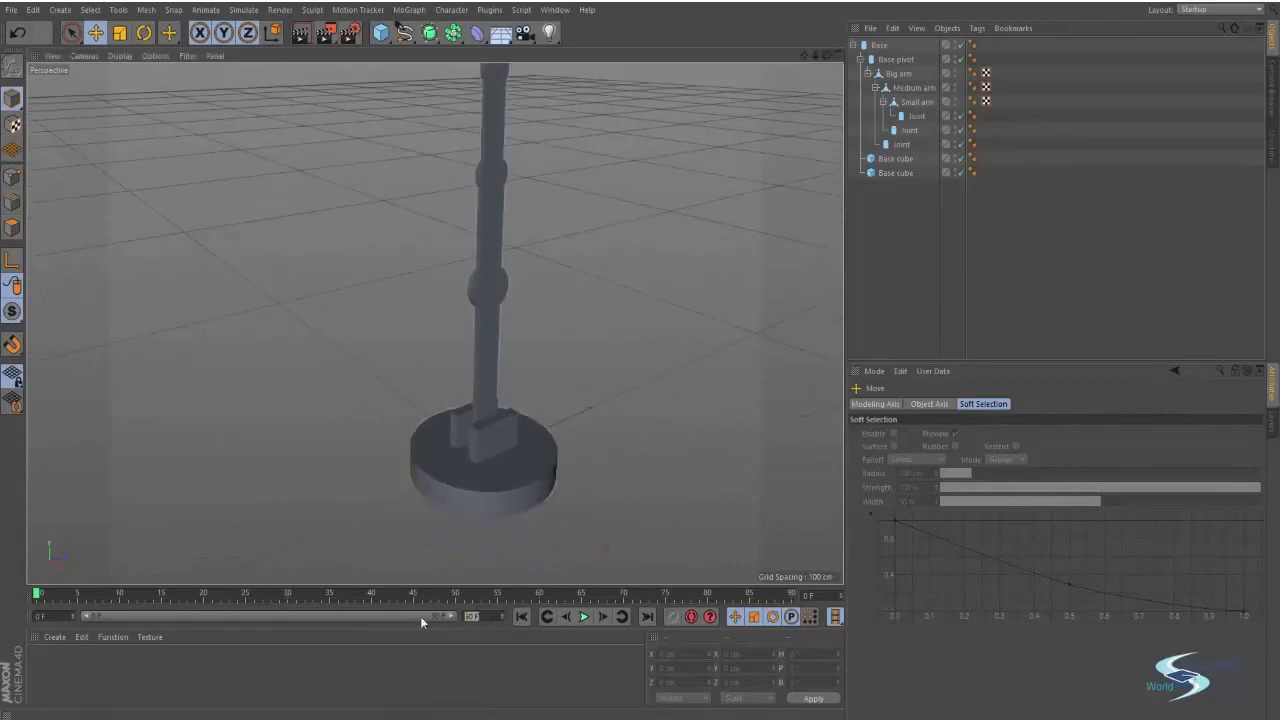
type("300")
key("Return")
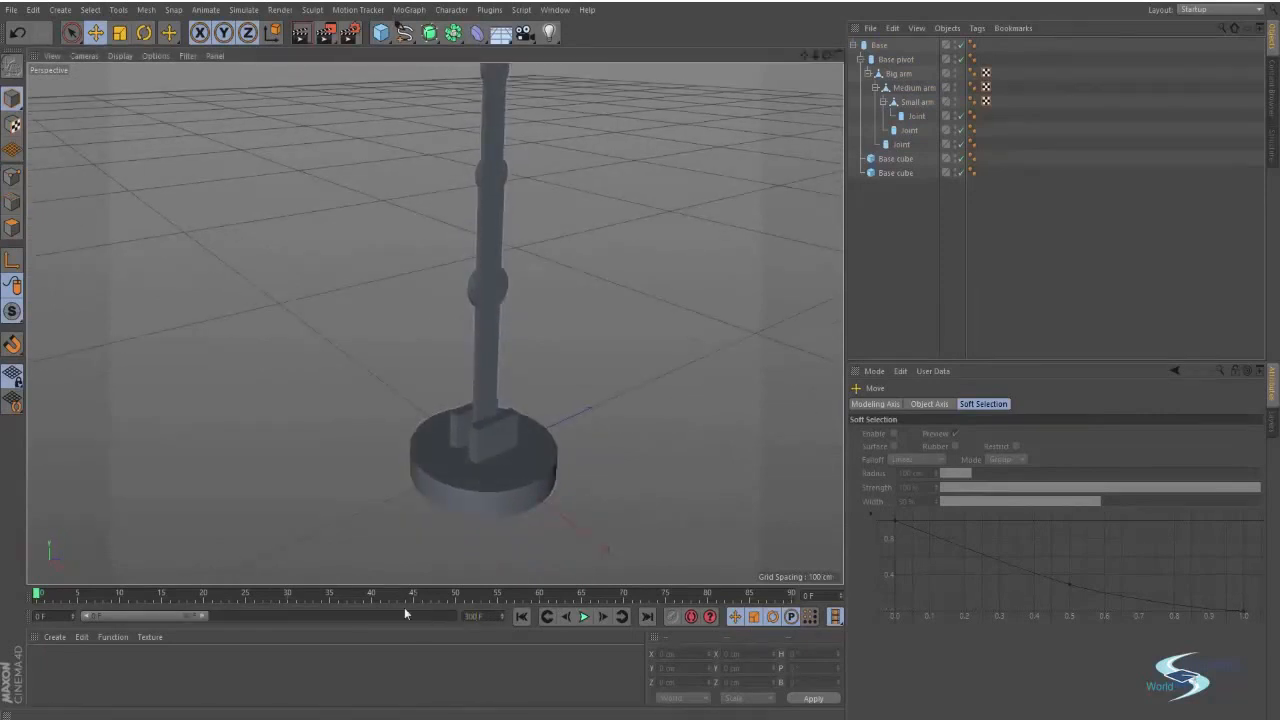
left_click_drag(320, 622, 470, 616)
scroll(620, 402, "down", 3)
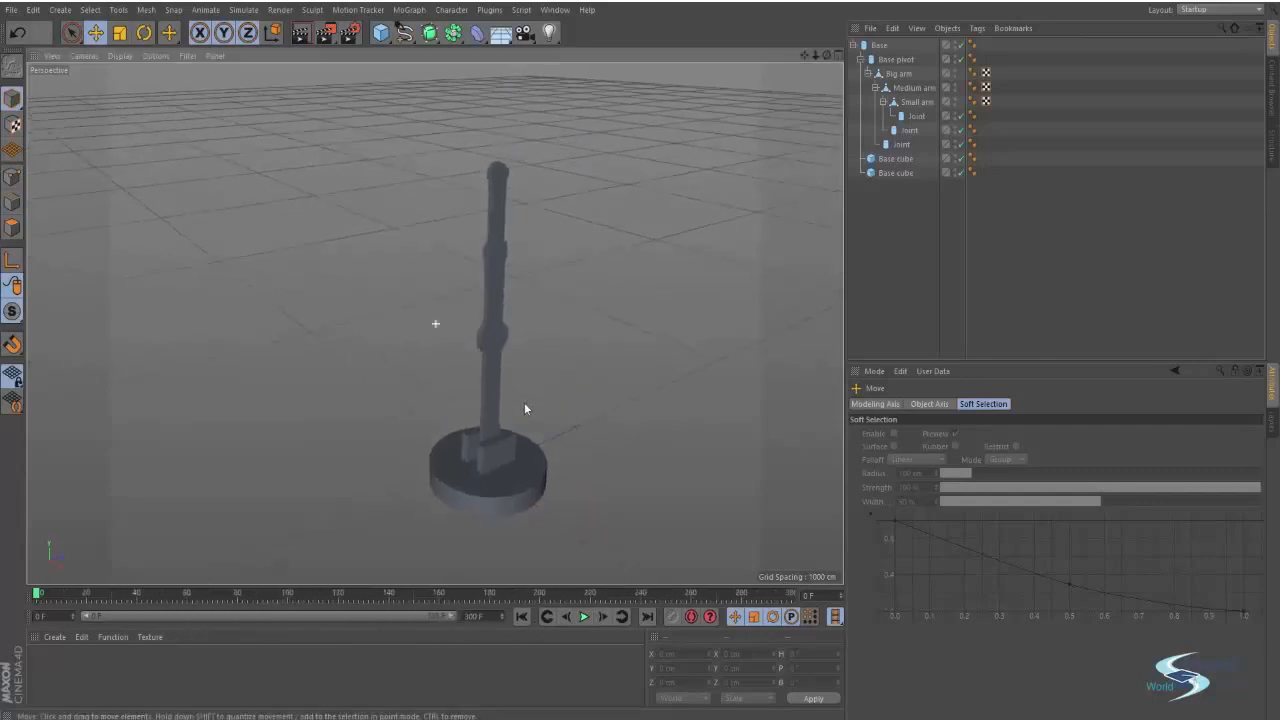
Select every object of the robot arm and record a starting keyframe at frame 0.
left_click_drag(525, 406, 520, 372, "alt")
left_click(486, 475)
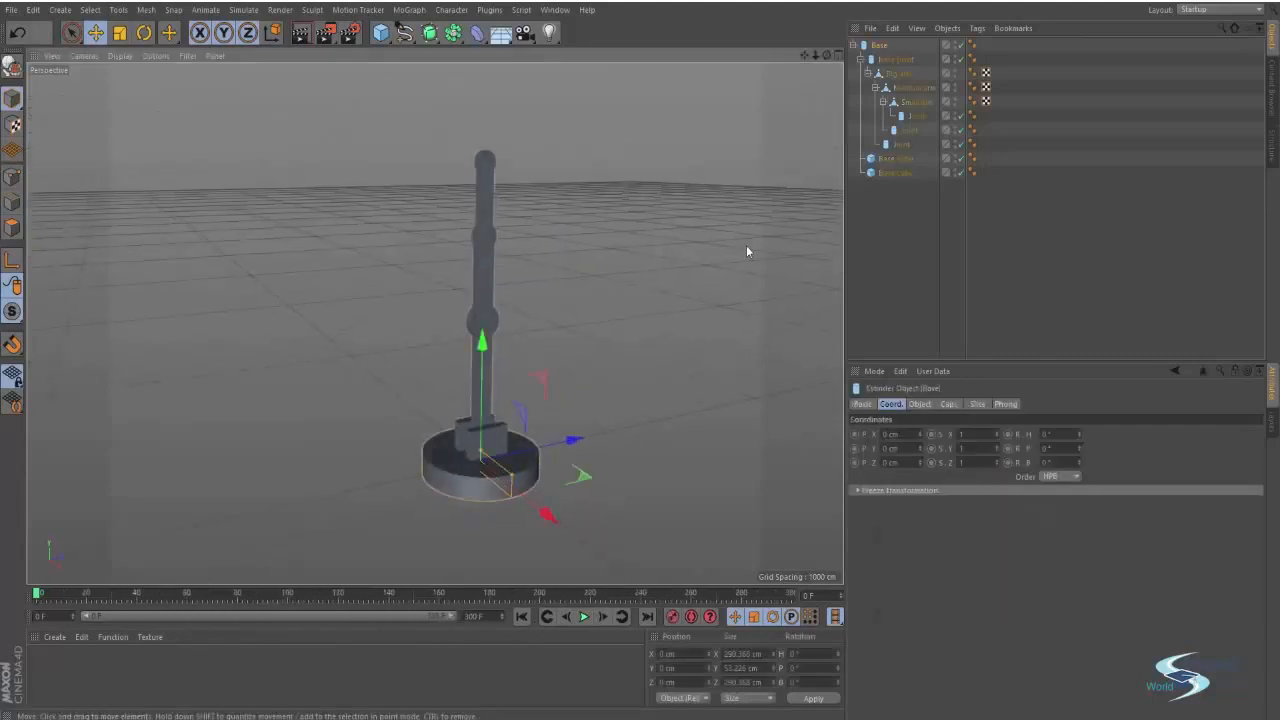
left_click_drag(1018, 236, 844, 2)
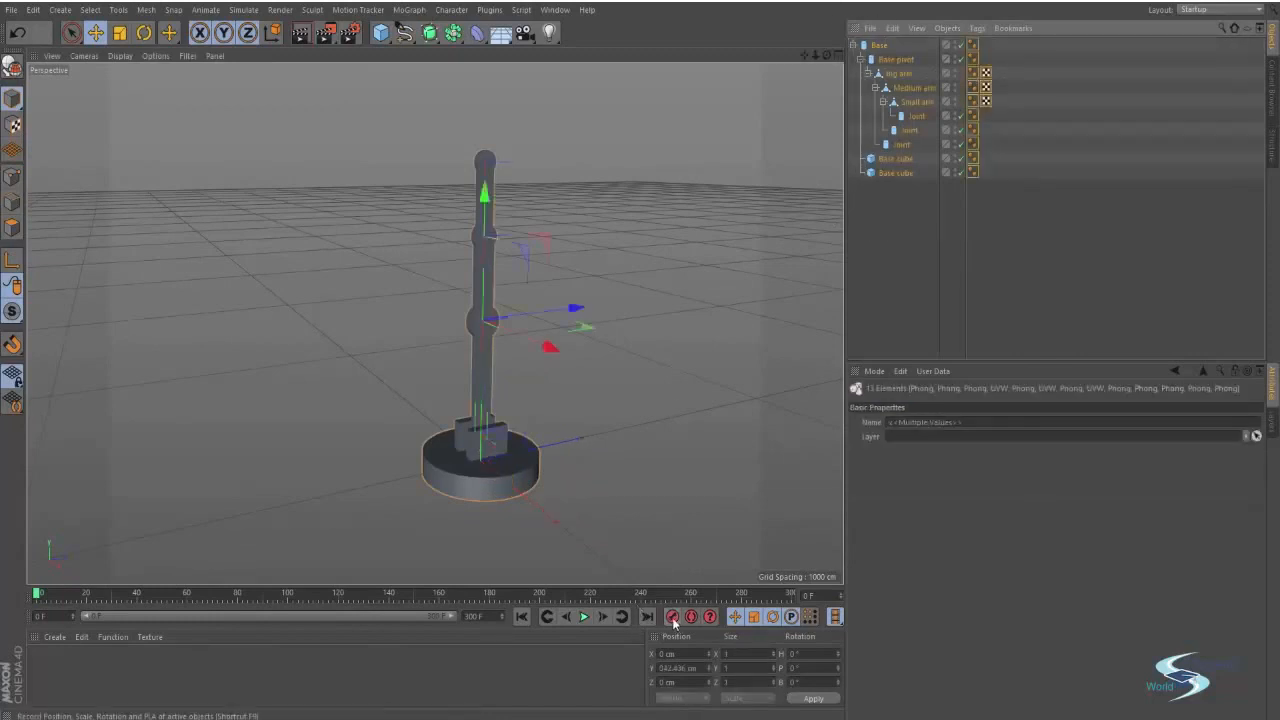
Go to frame 40 and rotate the Base about a quarter turn around its vertical axis.
left_click(144, 593)
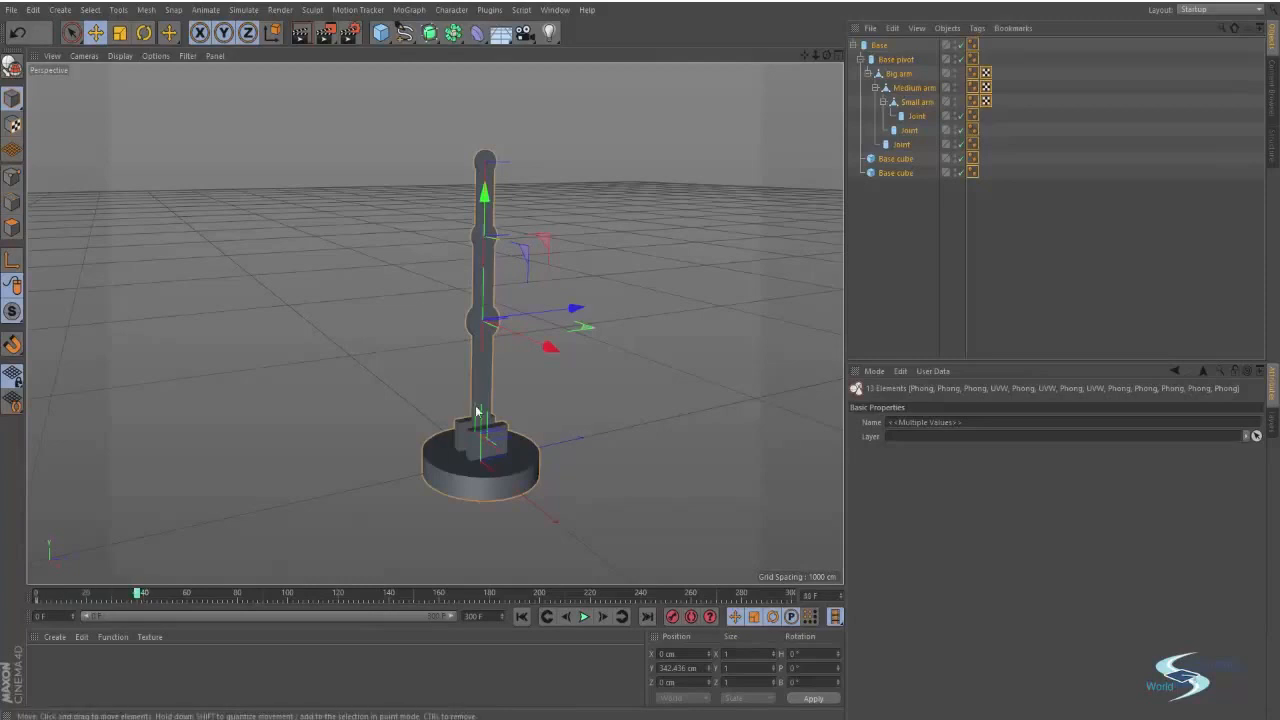
left_click(509, 470)
key("r")
left_click_drag(490, 497, 371, 461)
left_click_drag(405, 410, 488, 434, "alt")
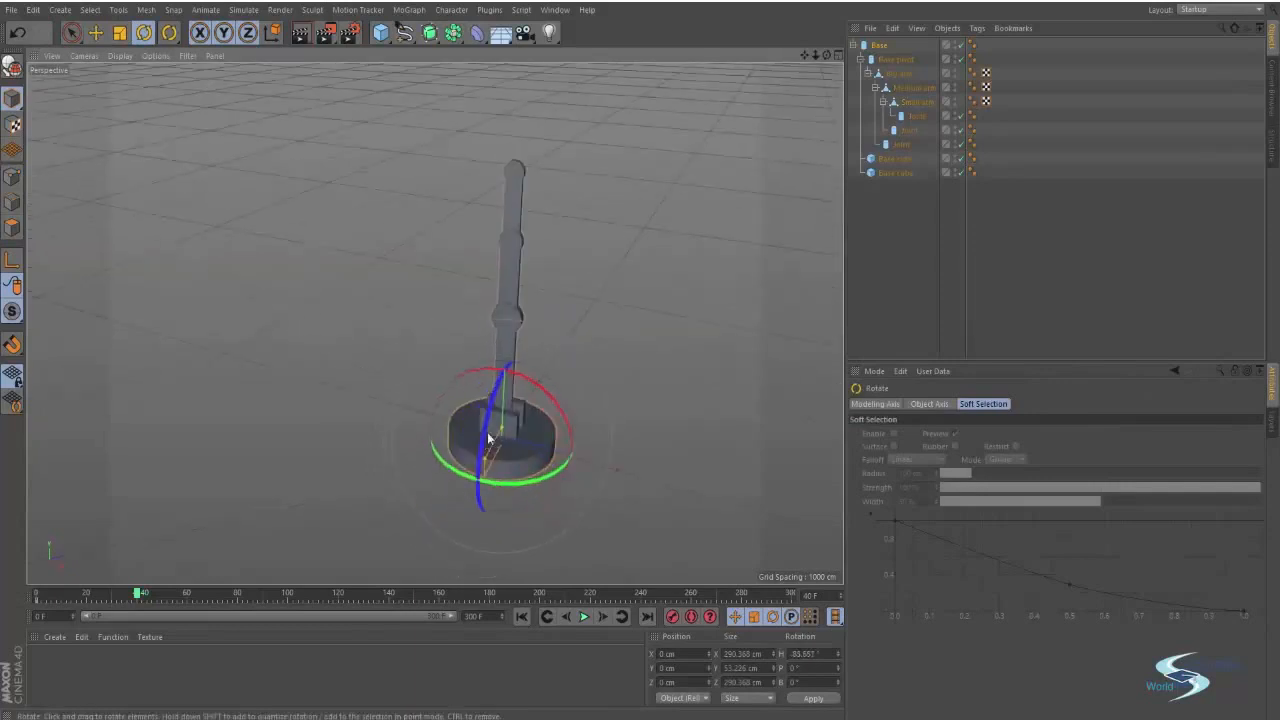
Tilt the Big arm, bend the Medium and Small arms over in the same direction, and key all objects at frame 40.
left_click(506, 345)
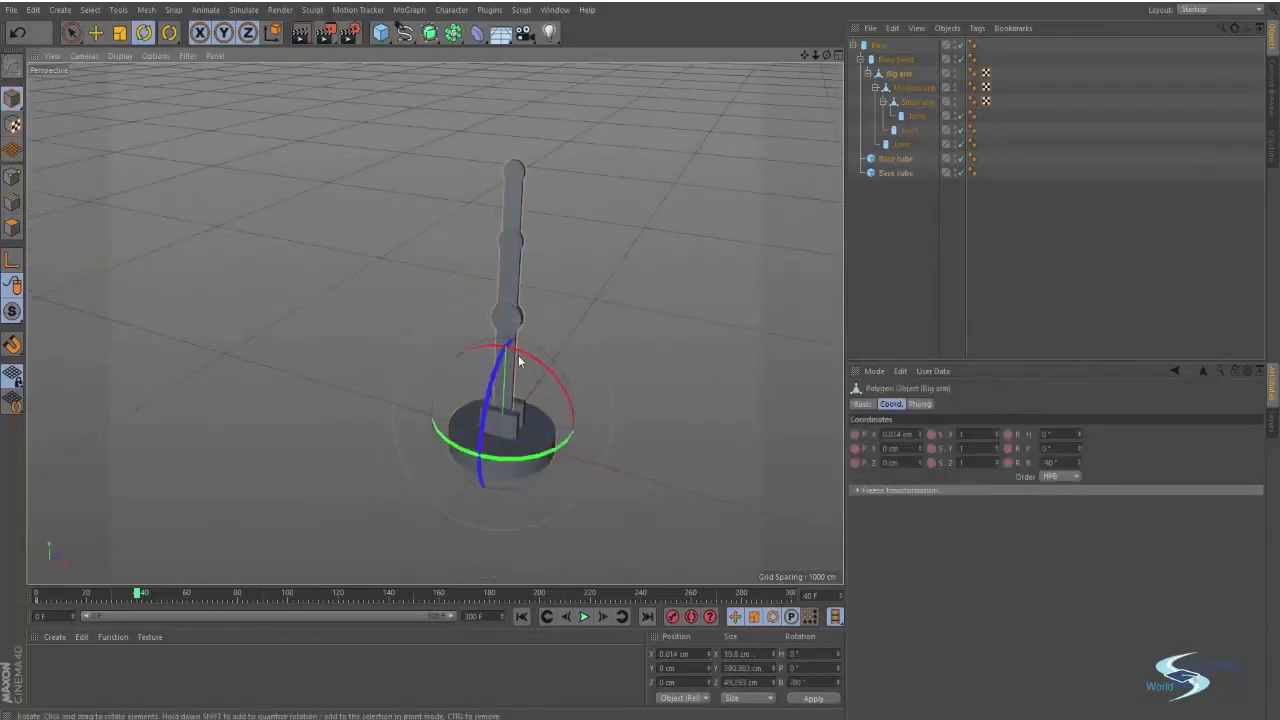
left_click_drag(522, 354, 484, 342)
left_click(454, 287)
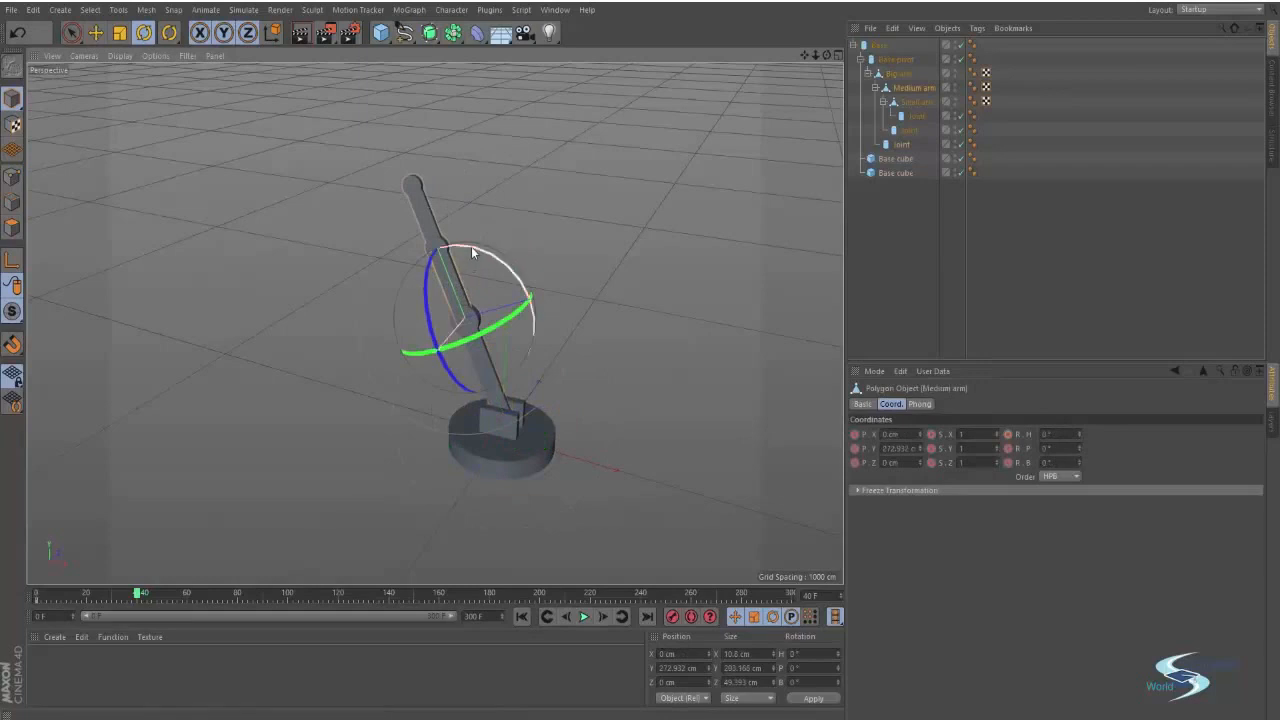
left_click_drag(471, 246, 365, 276)
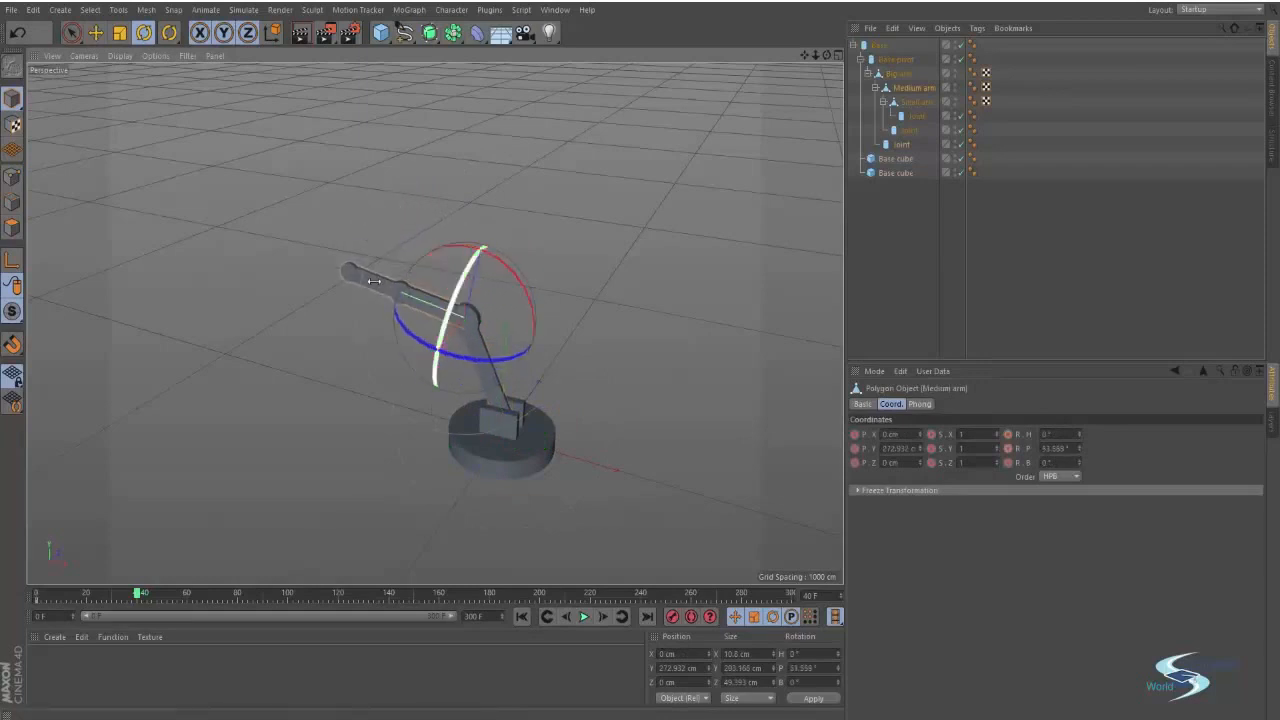
left_click(367, 273)
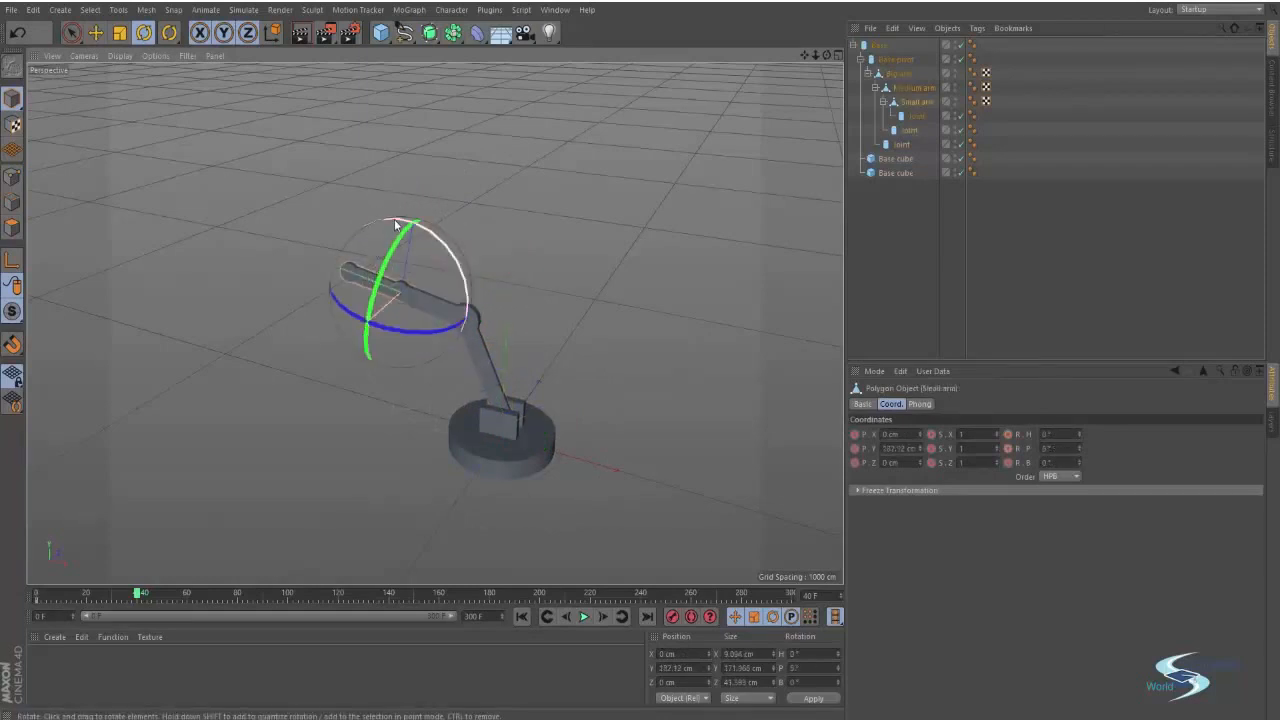
left_click_drag(396, 220, 339, 244)
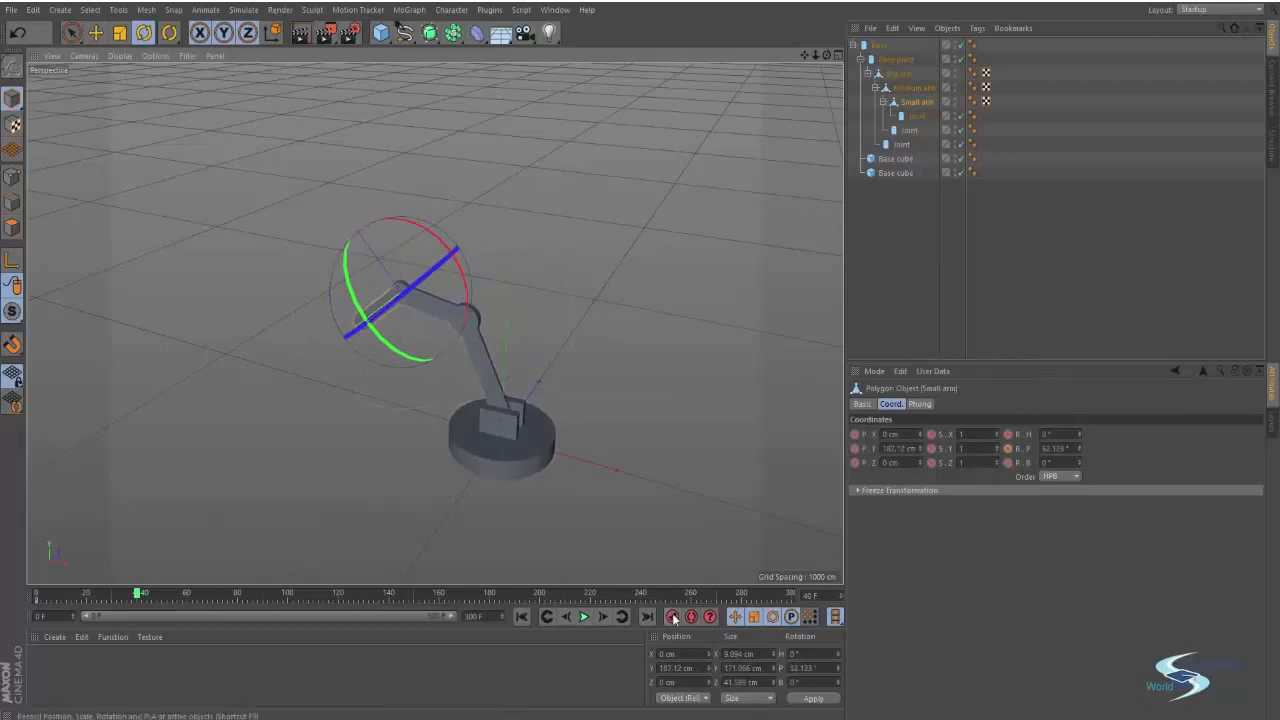
key("ctrl+a")
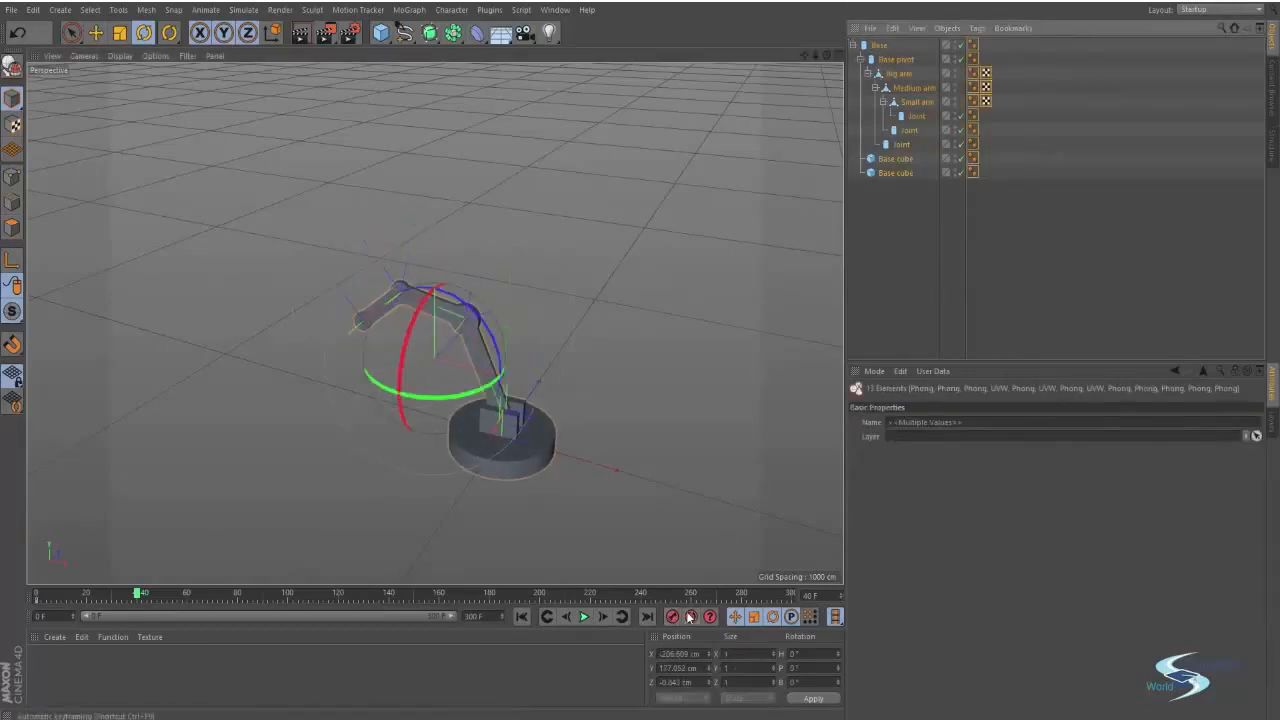
left_click(891, 272)
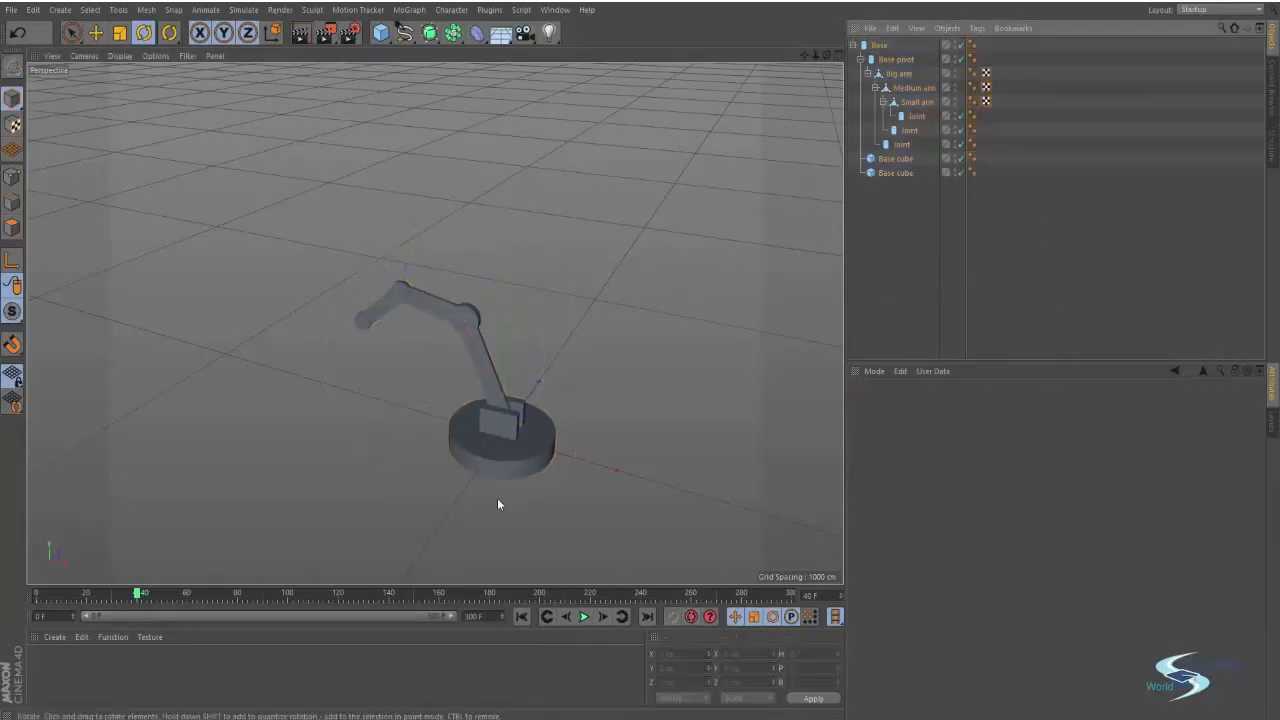
At frame 119, rotate the Base so the arm swings around to the opposite side, and record its keyframe.
mouse_move(138, 598)
left_mouse_down()
mouse_move(55, 595)
mouse_move(125, 595)
left_mouse_up()
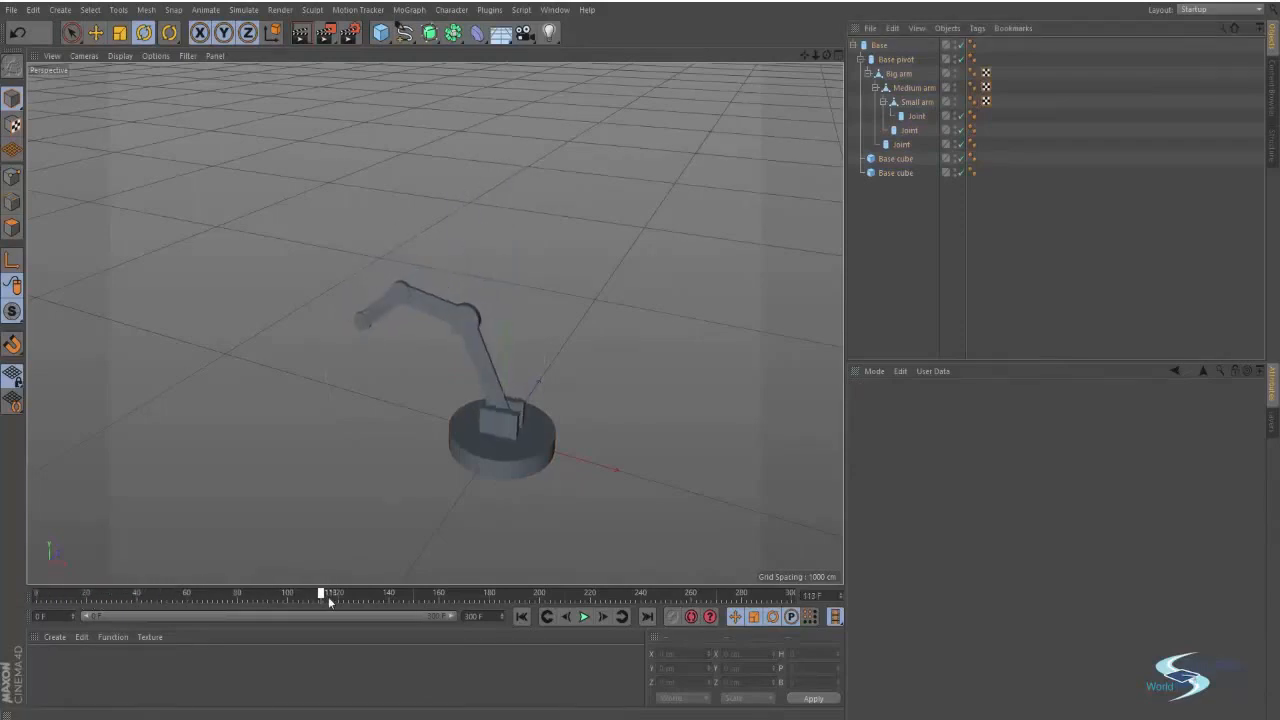
left_click_drag(328, 596, 336, 596)
left_click(499, 452)
left_click_drag(499, 455, 652, 487)
left_click(673, 621)
left_click(486, 688)
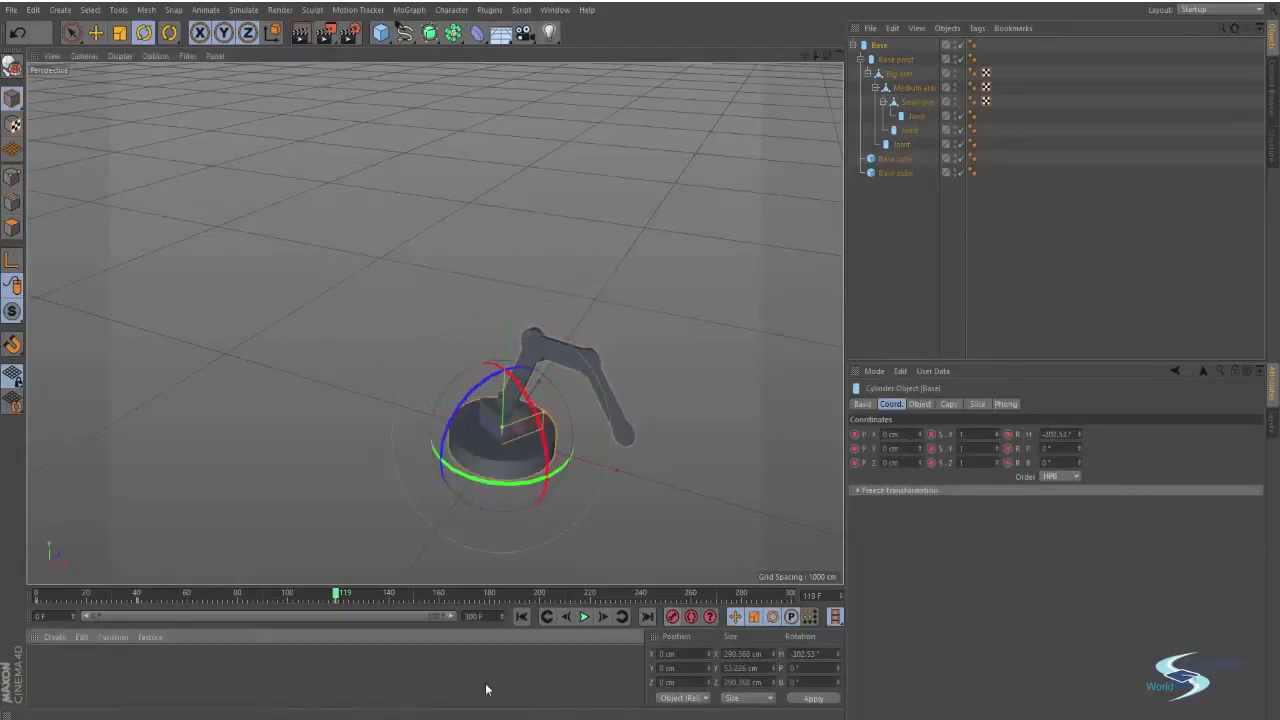
Play the animation from frame 0 to check the arm's movement and return to the start.
left_click_drag(337, 596, 36, 595)
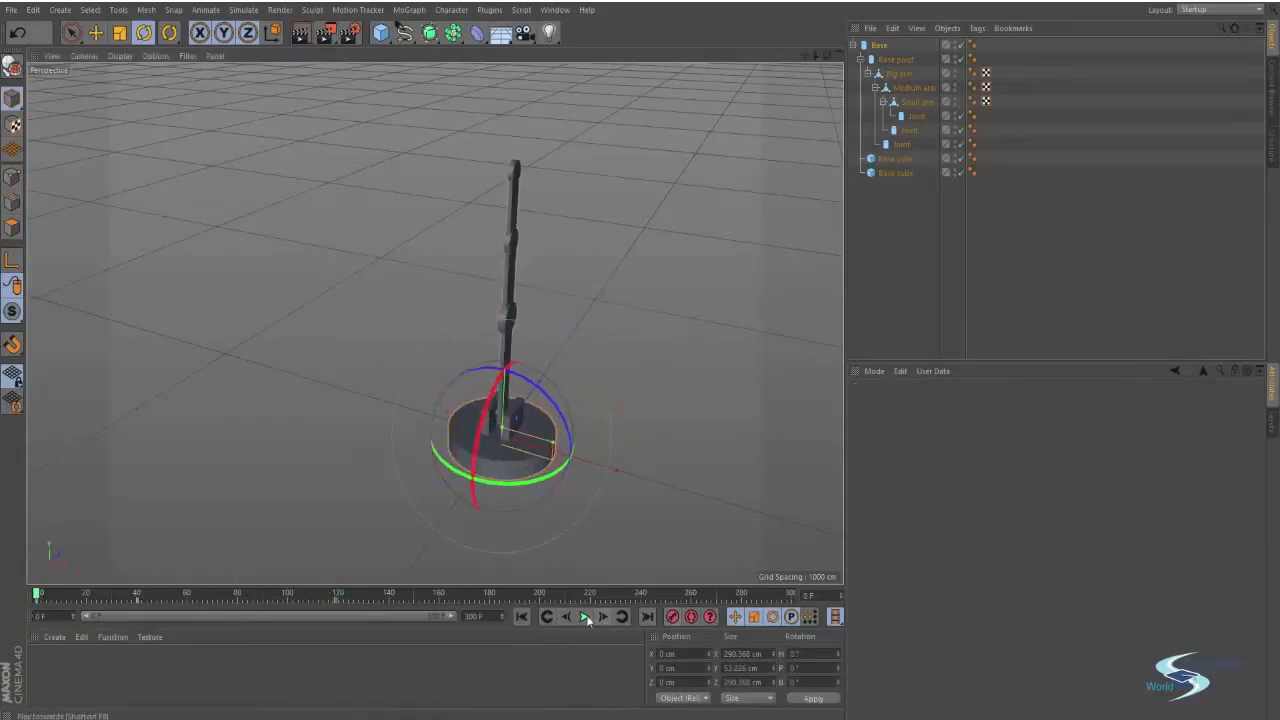
left_click(878, 273)
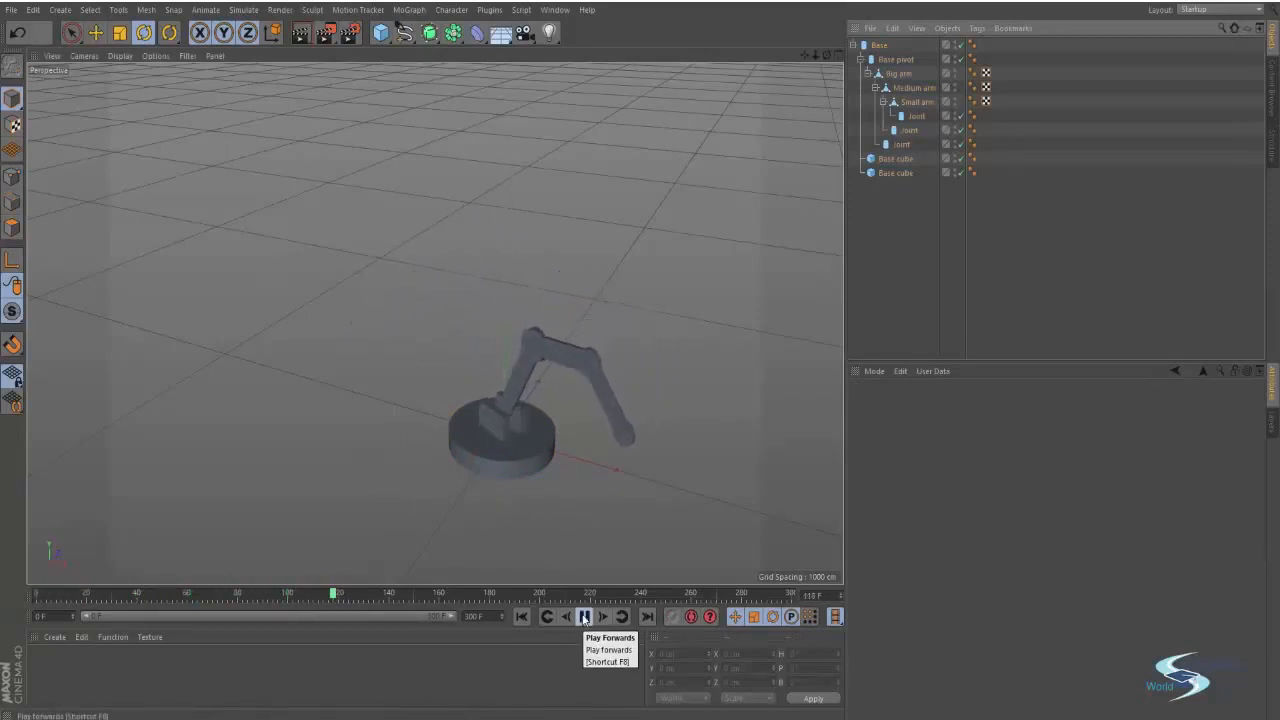
left_click_drag(380, 592, 35, 655)
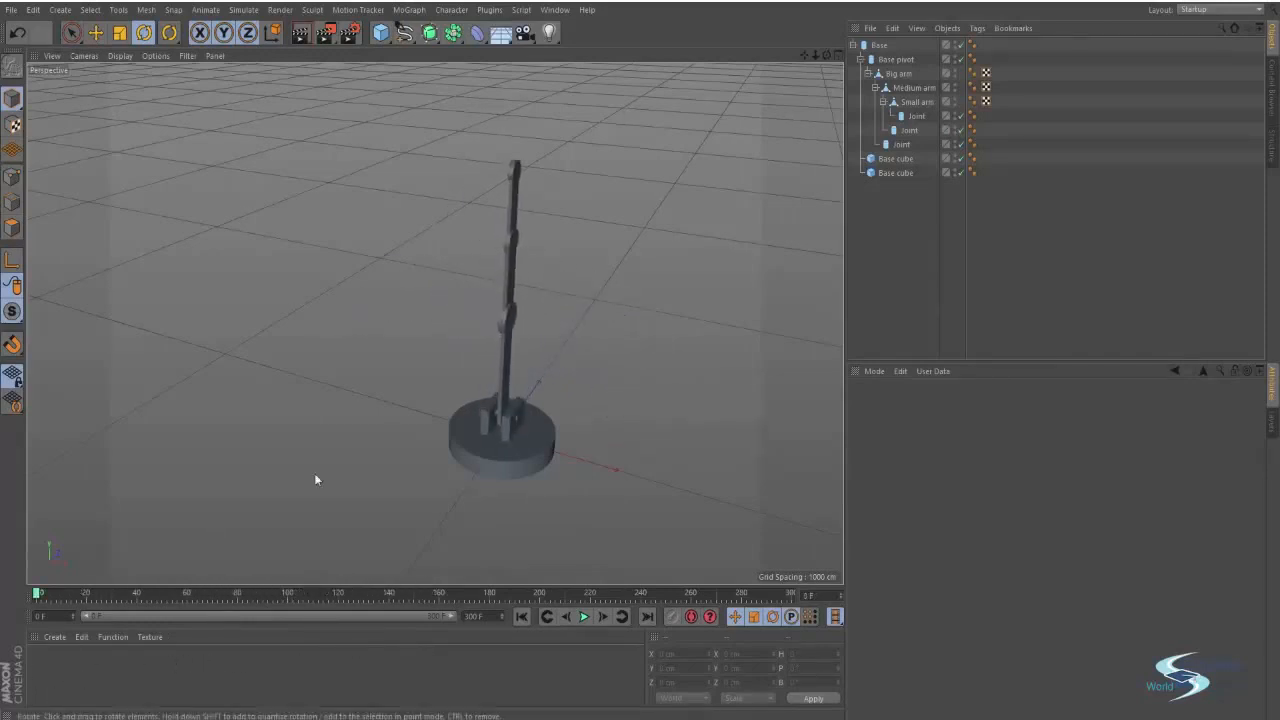
right_click_drag(508, 349, 542, 326, "alt")
left_click_drag(505, 379, 472, 353, "alt")
At frame 177, add a cube out along the X axis beside the base, scaled down to about a third of its size.
left_click_drag(36, 596, 482, 597)
left_click_drag(524, 443, 333, 303, "alt")
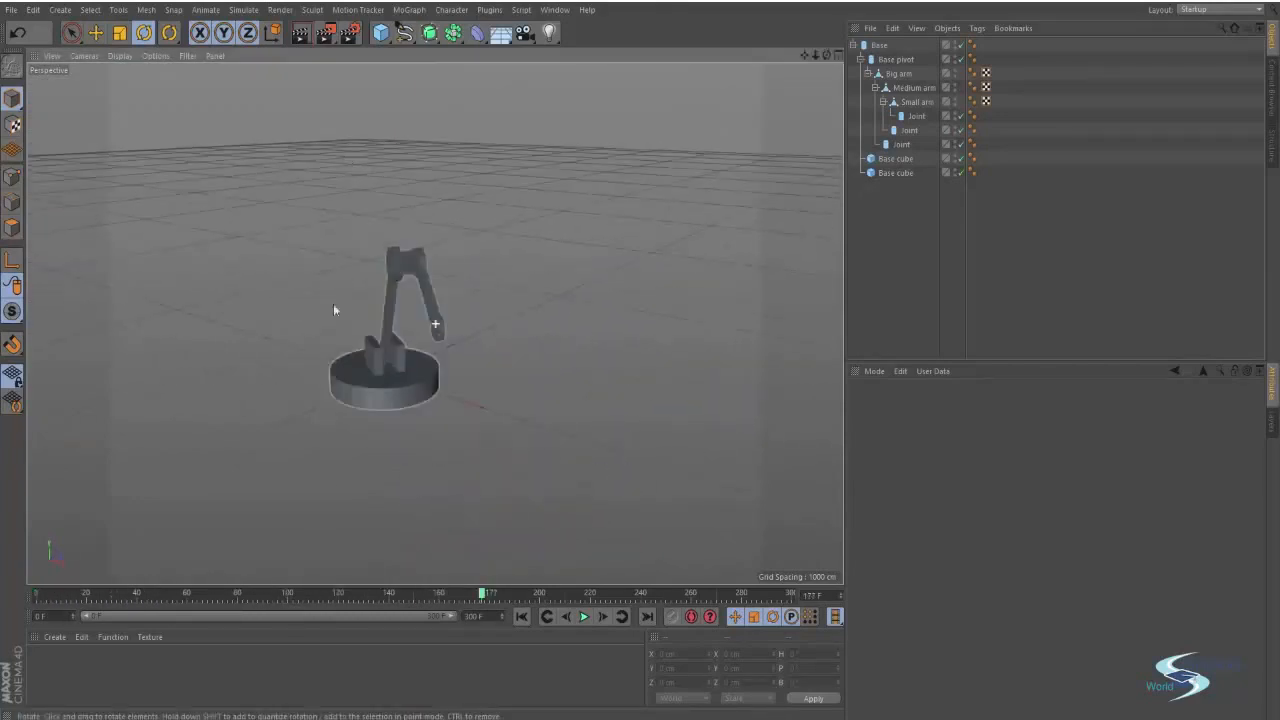
left_click(383, 35)
left_click_drag(367, 229, 392, 362, "alt")
key("e")
left_click_drag(488, 414, 674, 471)
key("t")
left_click_drag(654, 418, 346, 459)
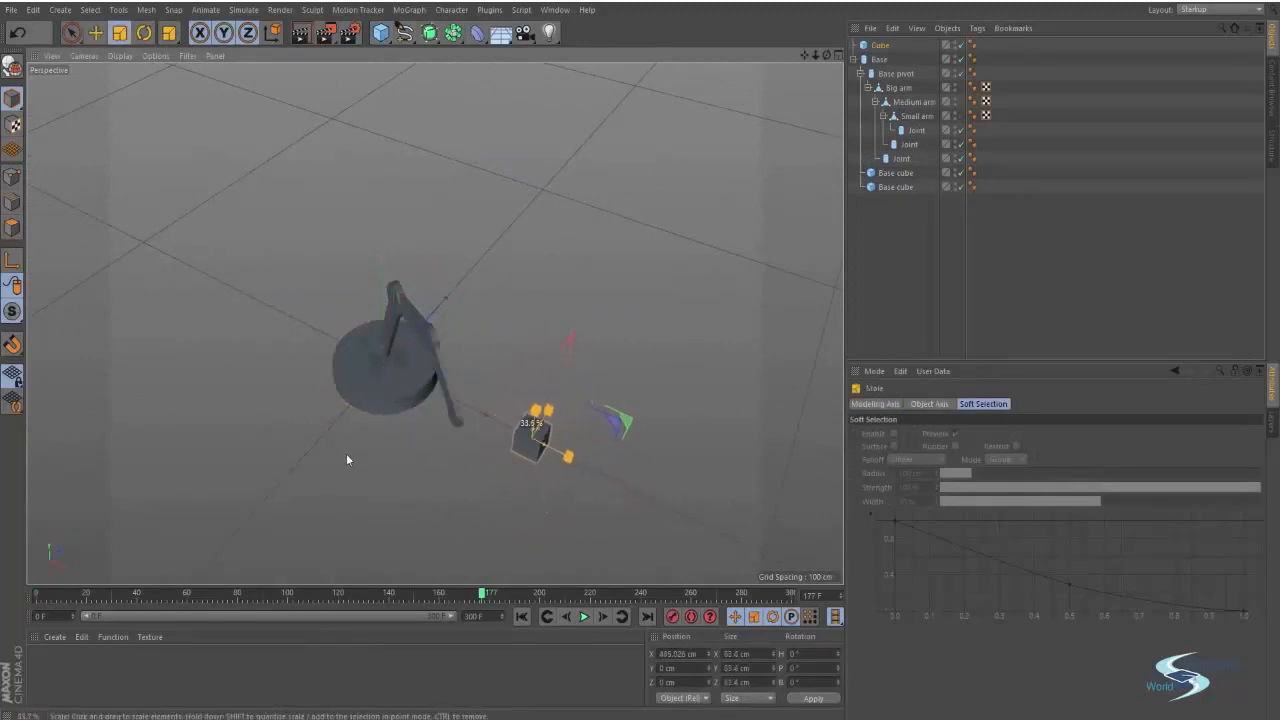
Rotate the Base until the bent arm points straight at the cube.
left_click_drag(366, 391, 390, 403, "alt")
key("r")
left_click(386, 432)
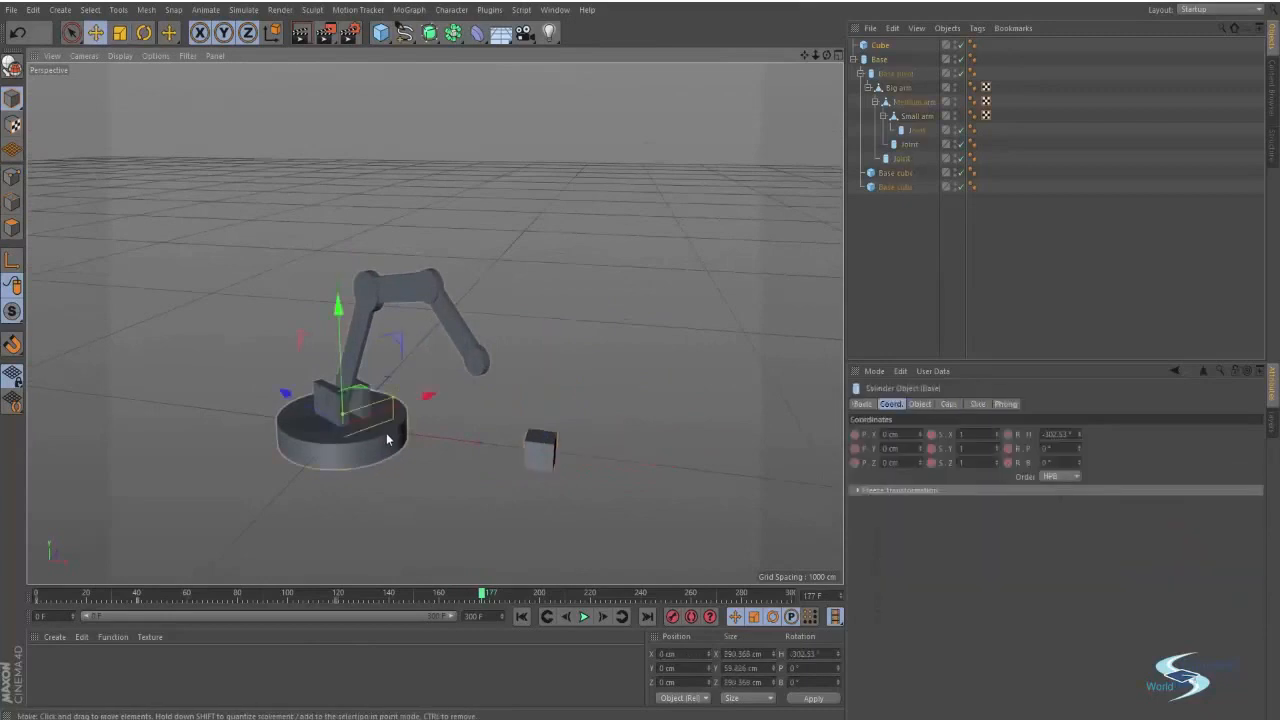
left_click_drag(359, 461, 416, 450)
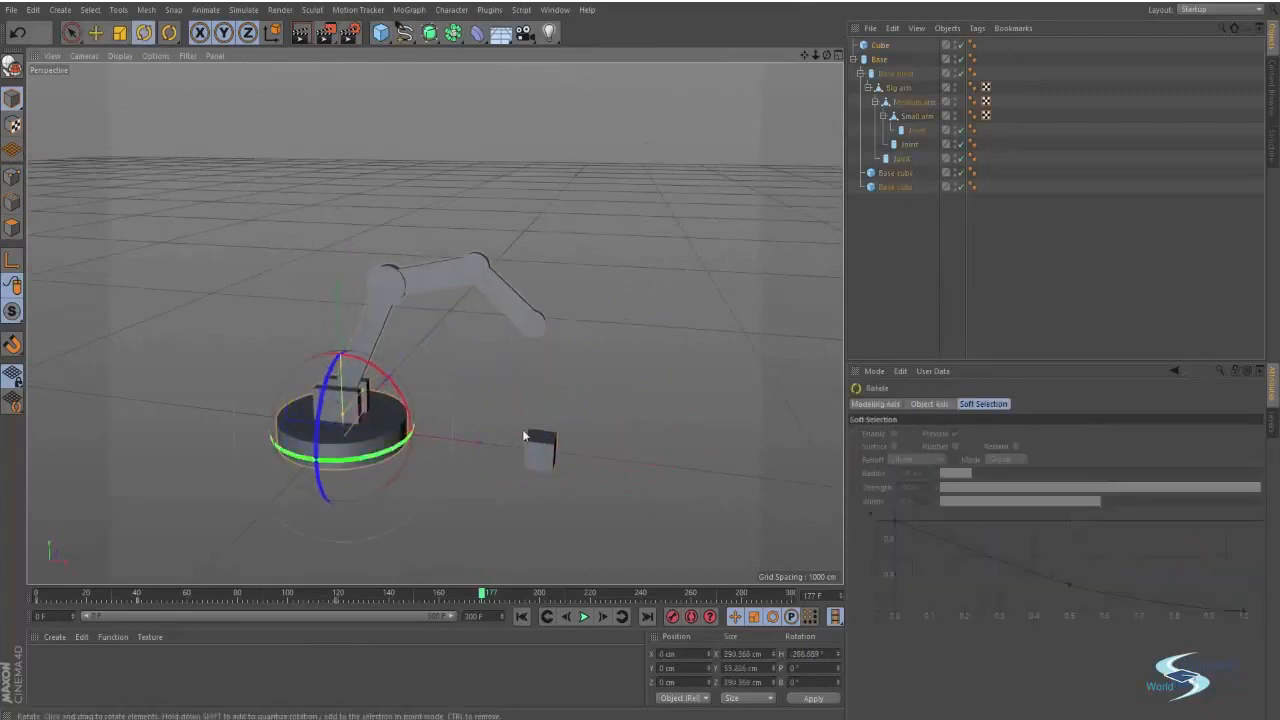
left_click_drag(546, 425, 364, 433, "alt")
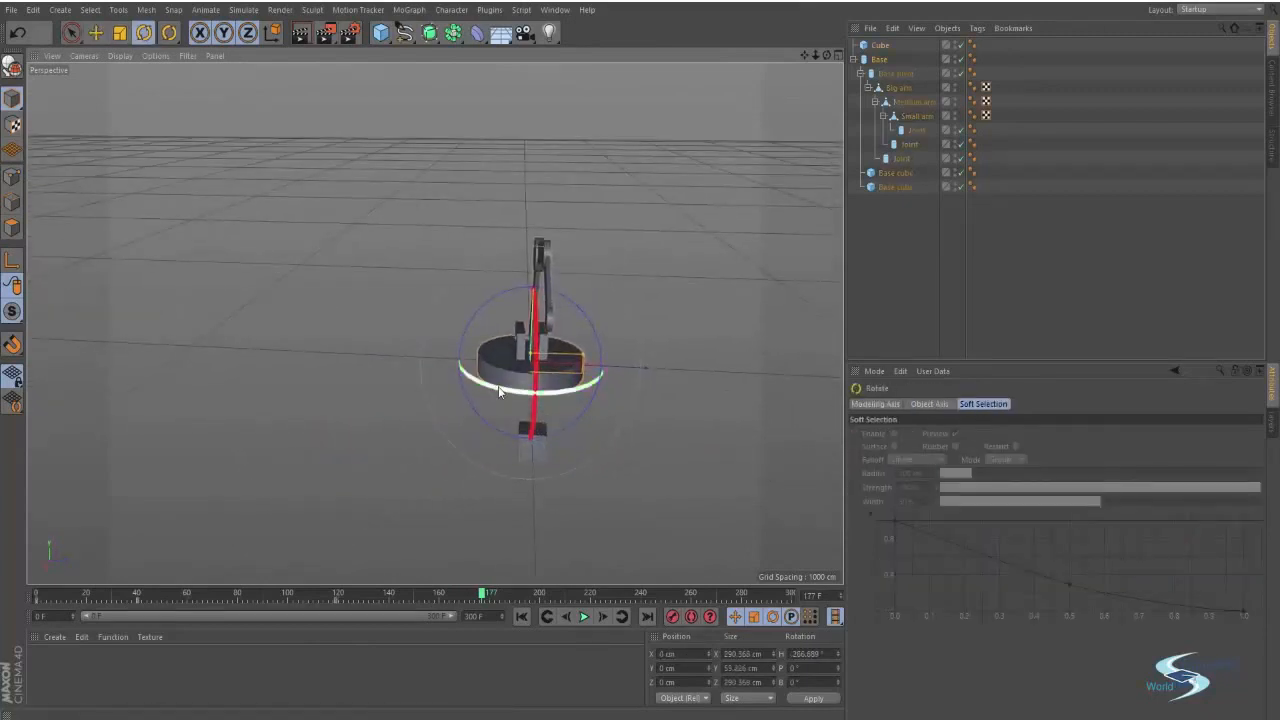
left_click_drag(501, 389, 450, 350)
Lower the Big arm and adjust the Medium and Small arms to bring the arm's tip down to the cube.
left_click(439, 265)
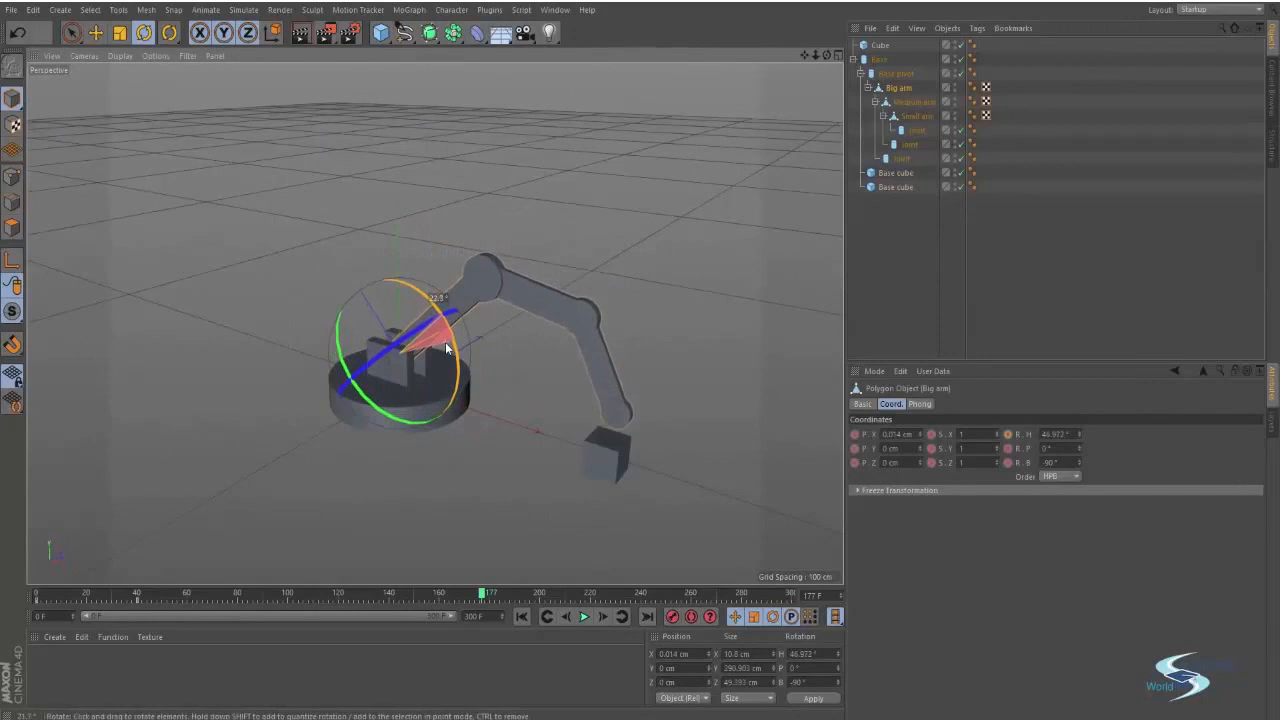
left_click(539, 296)
left_click_drag(548, 289, 597, 285)
left_click(590, 358)
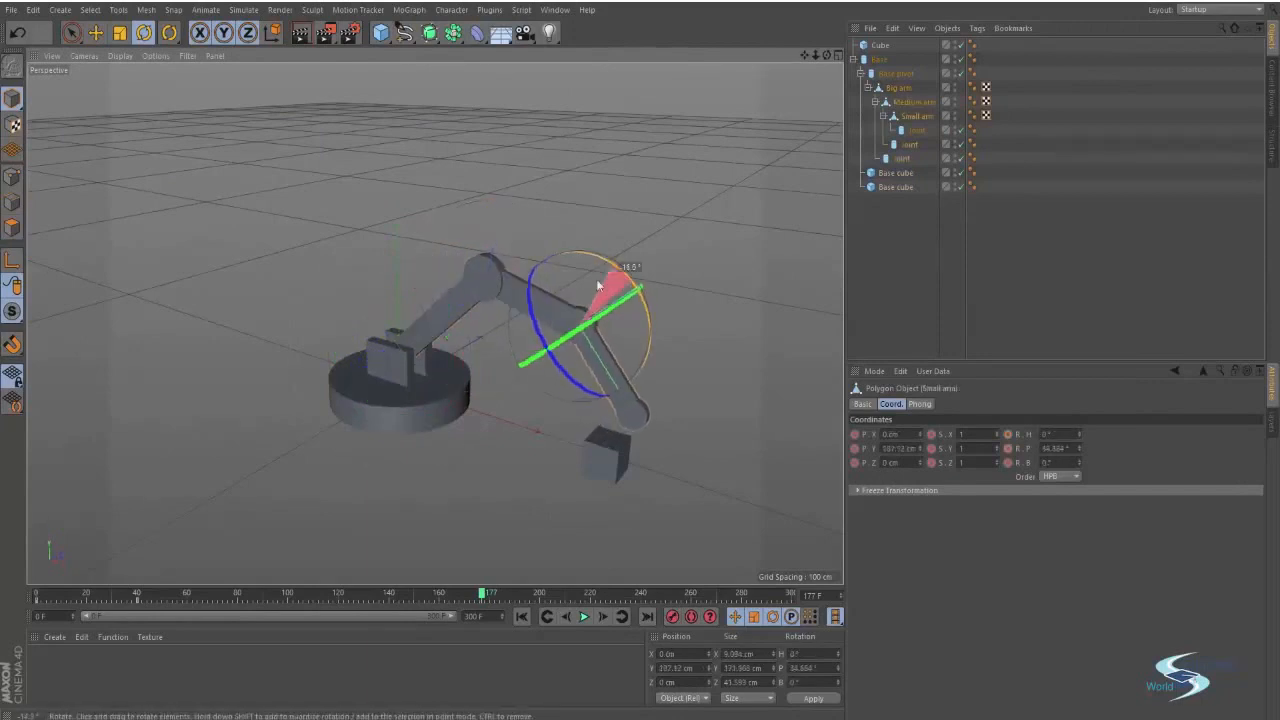
left_click(457, 302)
left_click_drag(437, 310, 559, 304)
left_click(557, 317)
Fine-tune the Big arm and Small arm rotations so the arm's tip rests on top of the cube.
left_click(473, 312)
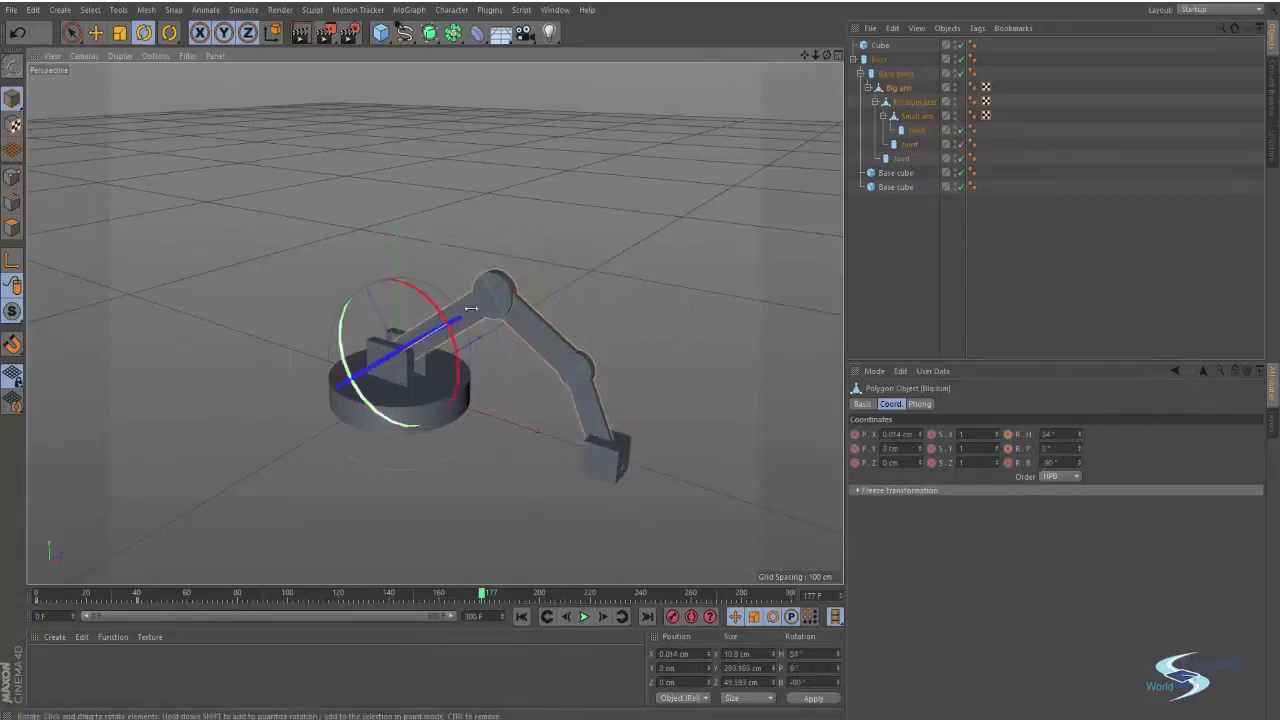
left_click_drag(457, 343, 456, 339)
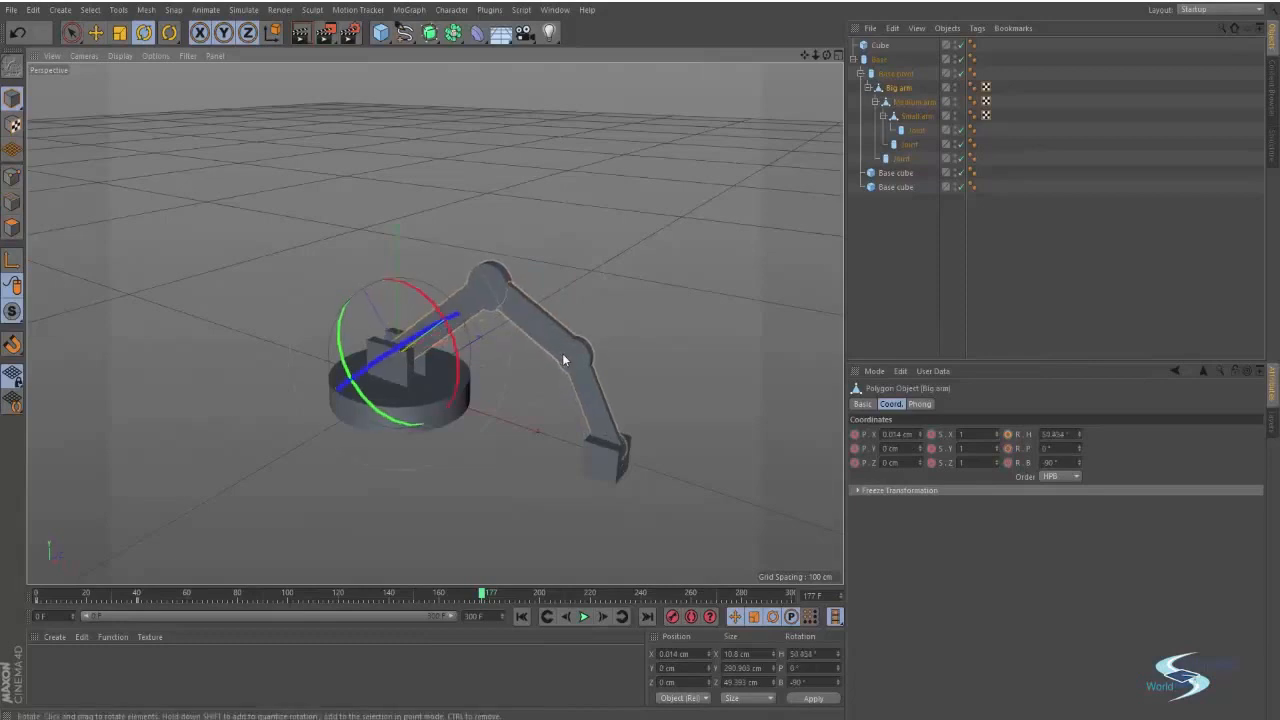
left_click(597, 389)
left_click_drag(645, 353, 645, 357)
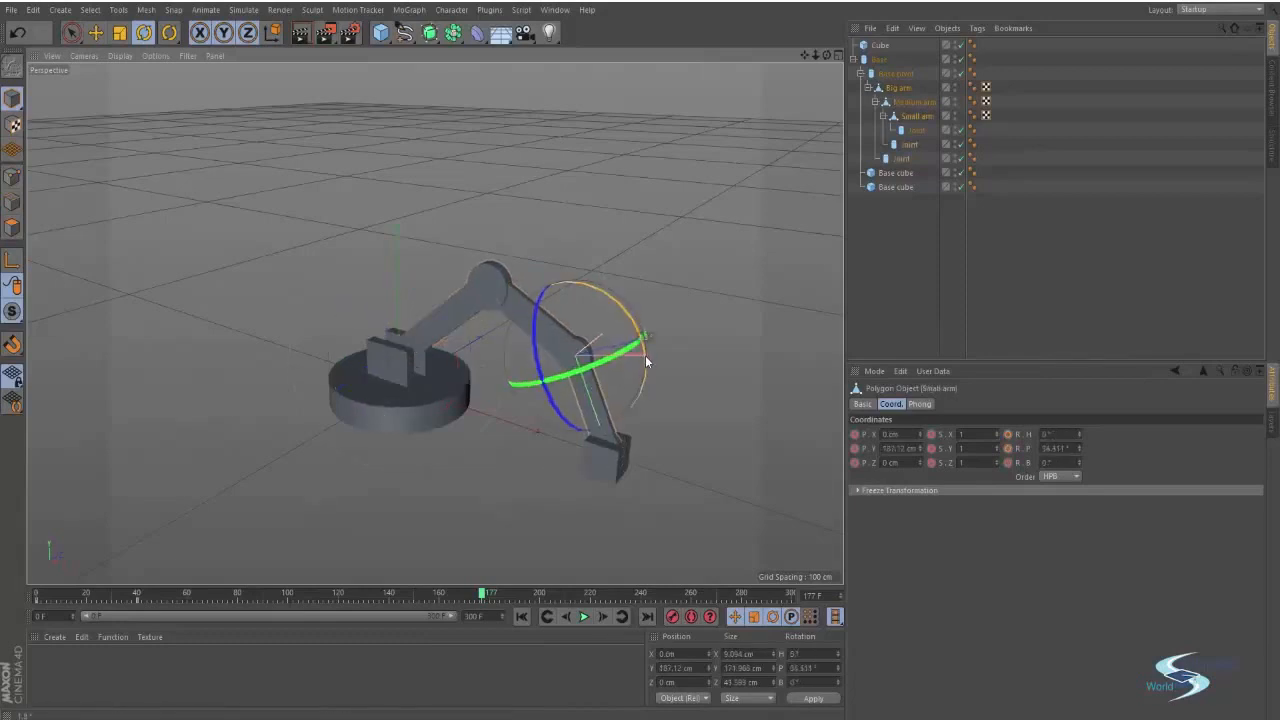
Select all objects, including the cube, and record their keyframes at frame 177.
key("e")
left_click(696, 359)
left_click_drag(598, 440, 622, 385, "alt")
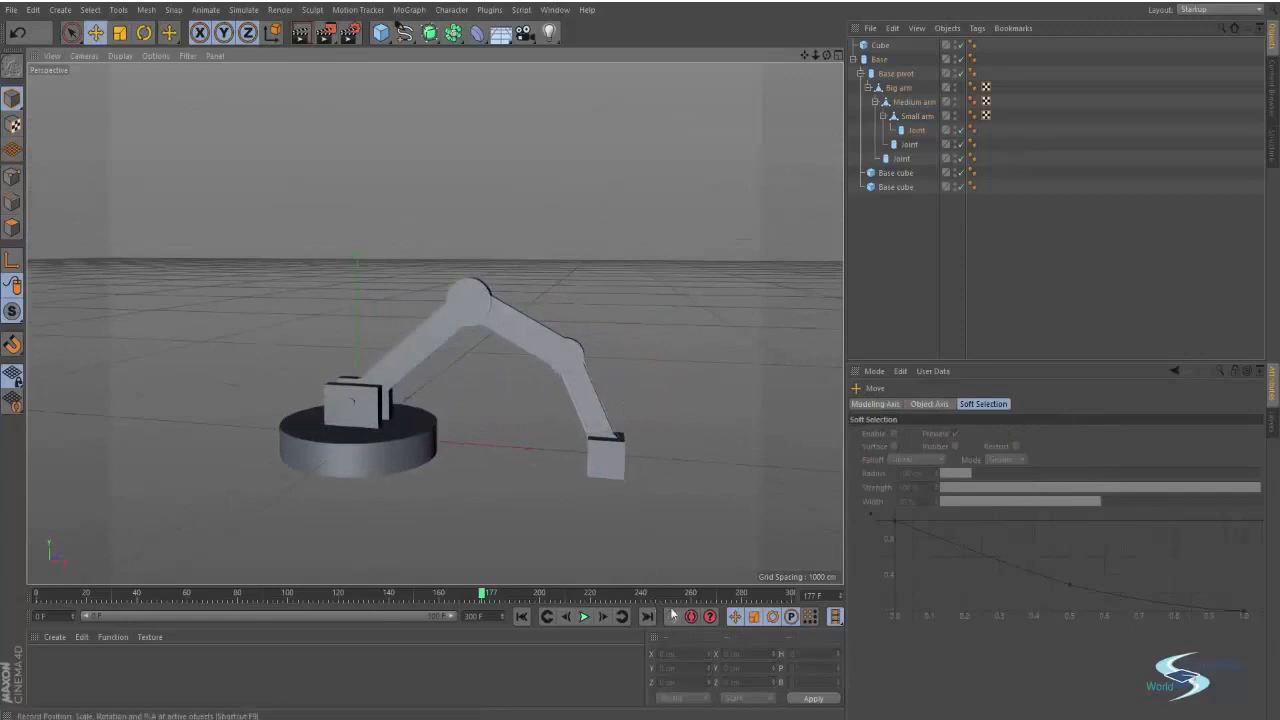
left_click_drag(1018, 266, 858, 20)
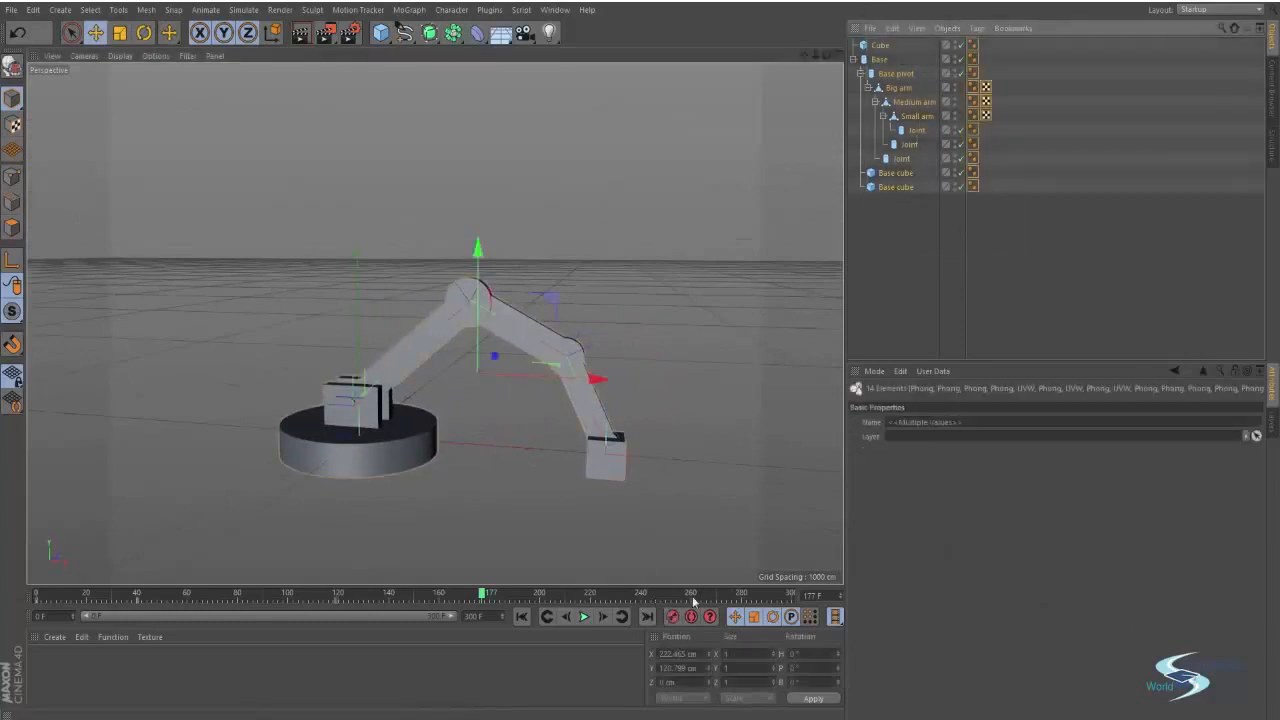
left_click(923, 278)
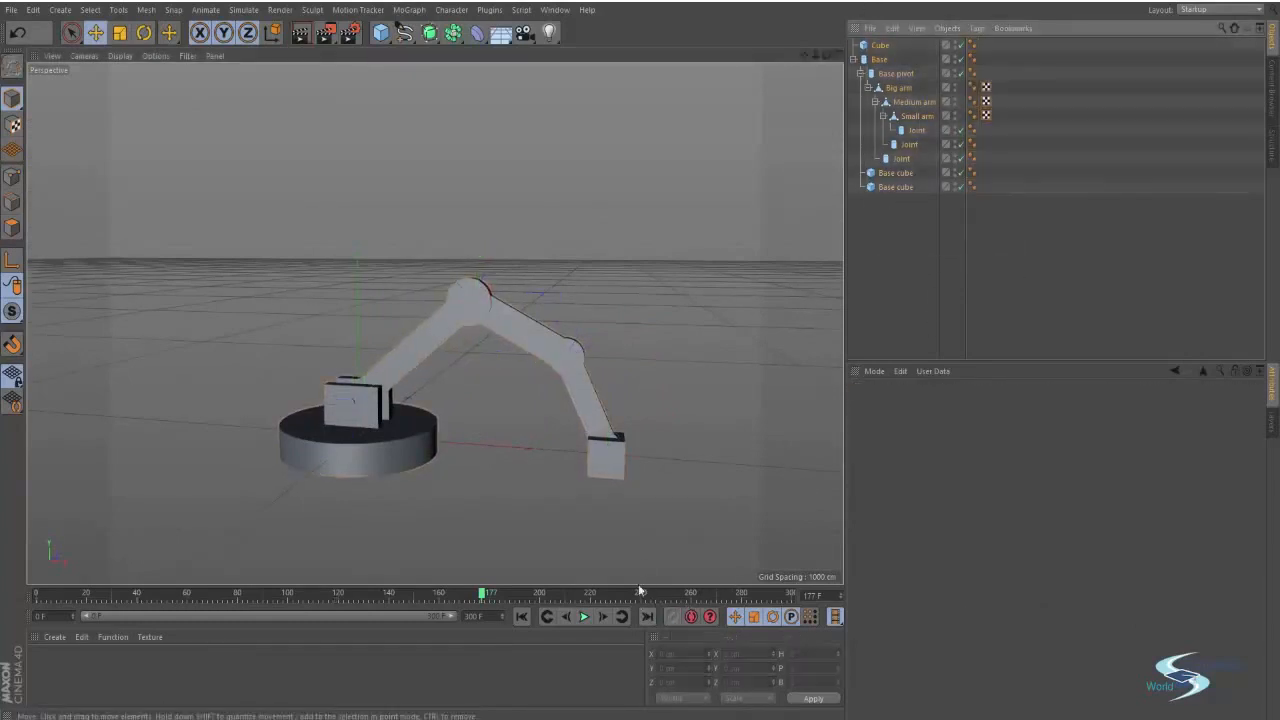
Play back the animation, stop at frame 227, and inspect where the arm's tip meets the cube.
left_click(542, 618)
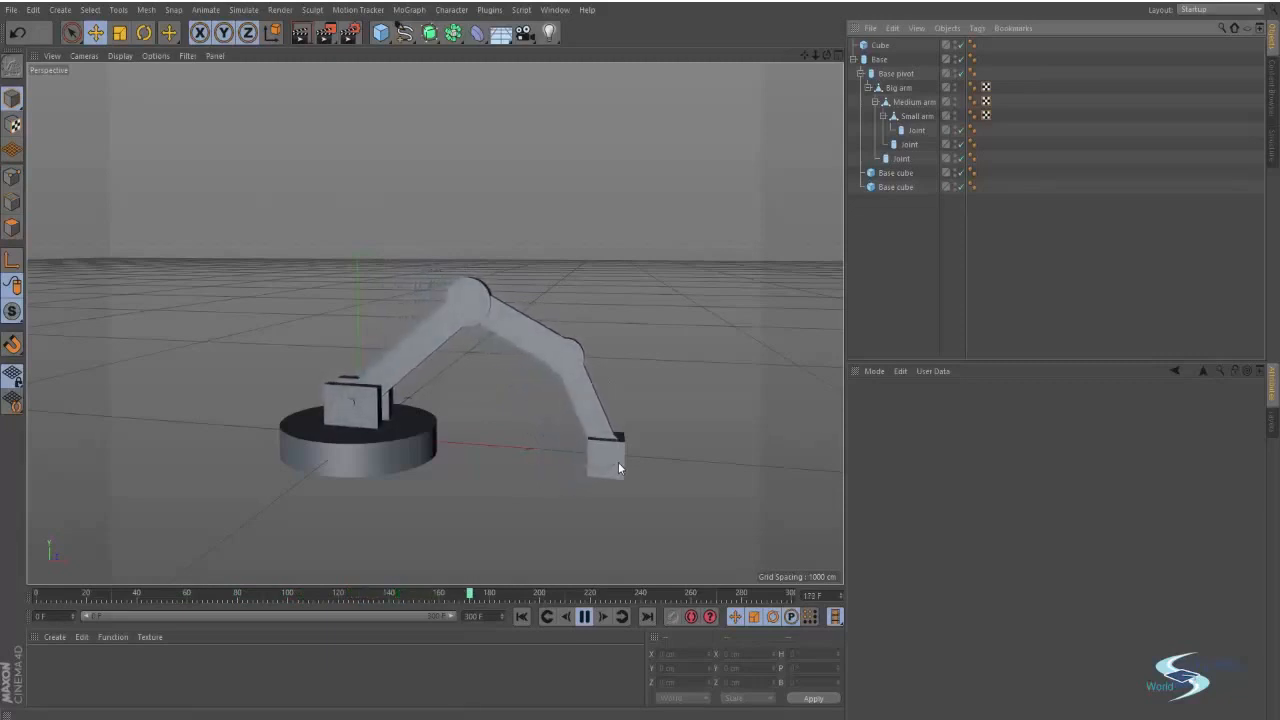
left_click(585, 616)
left_click_drag(598, 444, 600, 416, "alt")
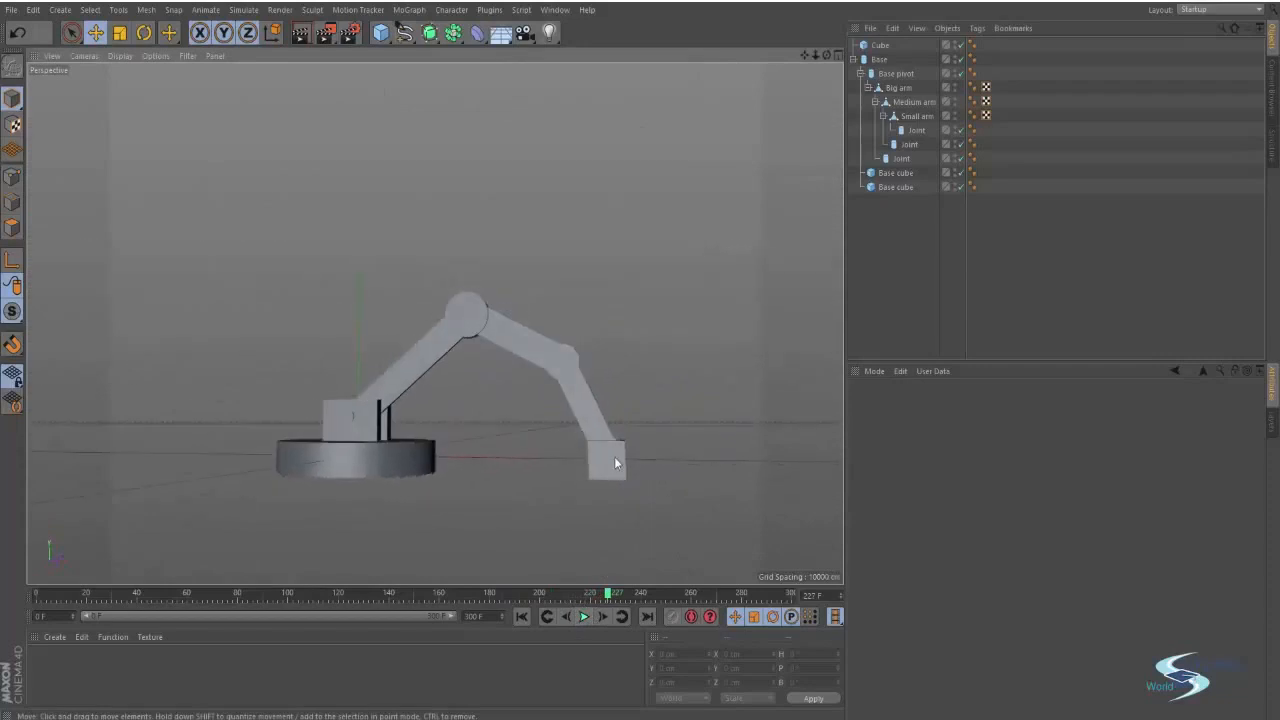
right_click_drag(616, 455, 674, 404, "alt")
mouse_move(609, 414)
left_mouse_down("alt")
mouse_move(592, 455)
mouse_move(608, 438)
mouse_move(481, 462)
mouse_move(556, 453)
mouse_move(572, 428)
mouse_move(557, 469)
mouse_move(592, 442)
mouse_move(568, 476)
mouse_move(607, 416)
mouse_move(576, 369)
mouse_move(591, 394)
mouse_move(628, 369)
mouse_move(603, 352)
mouse_move(618, 387)
mouse_move(577, 402)
mouse_move(598, 425)
left_mouse_up("alt")
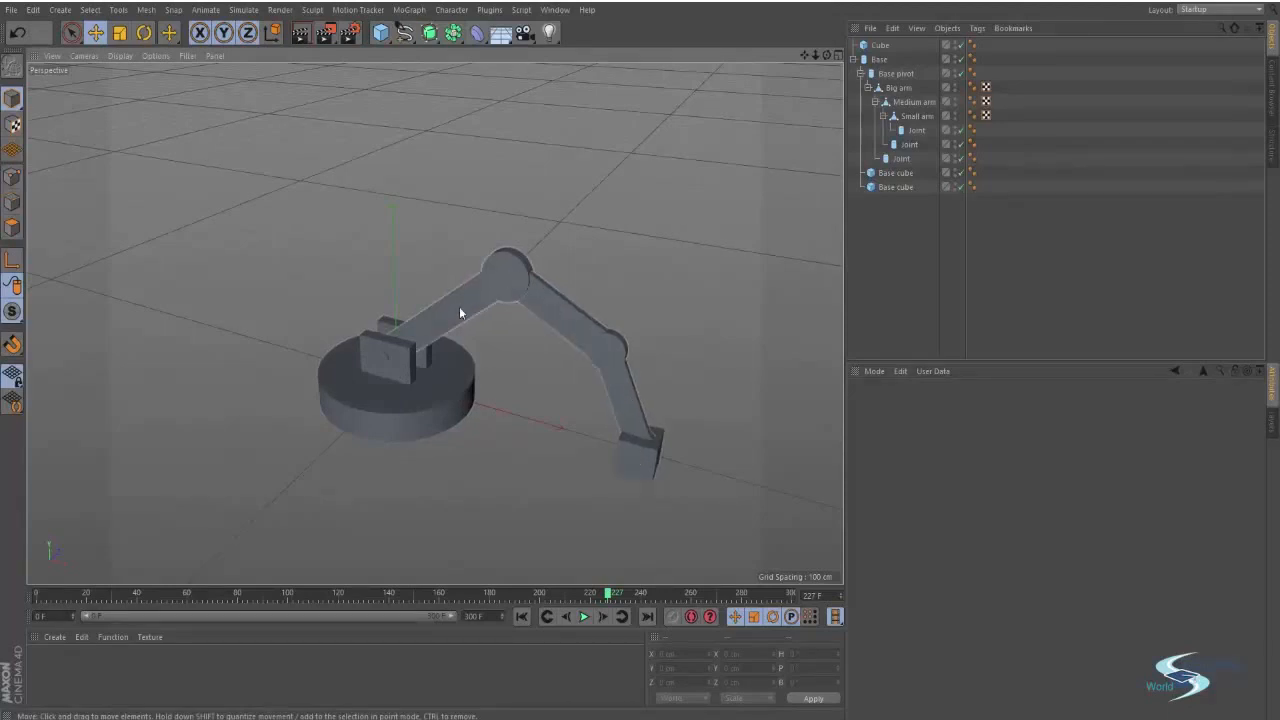
Rotate the Big arm upright at frame 227 and try new angles for the Medium and Small arms.
left_click(397, 357)
key("r")
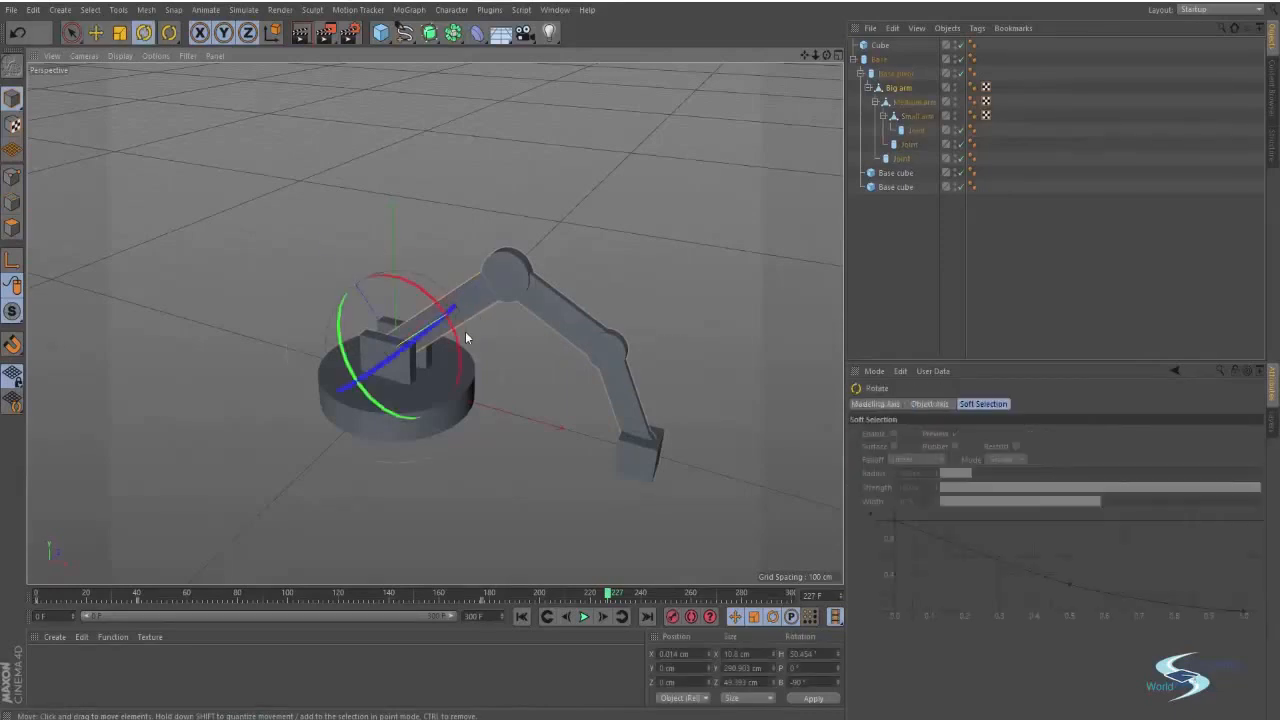
left_click_drag(411, 293, 407, 289)
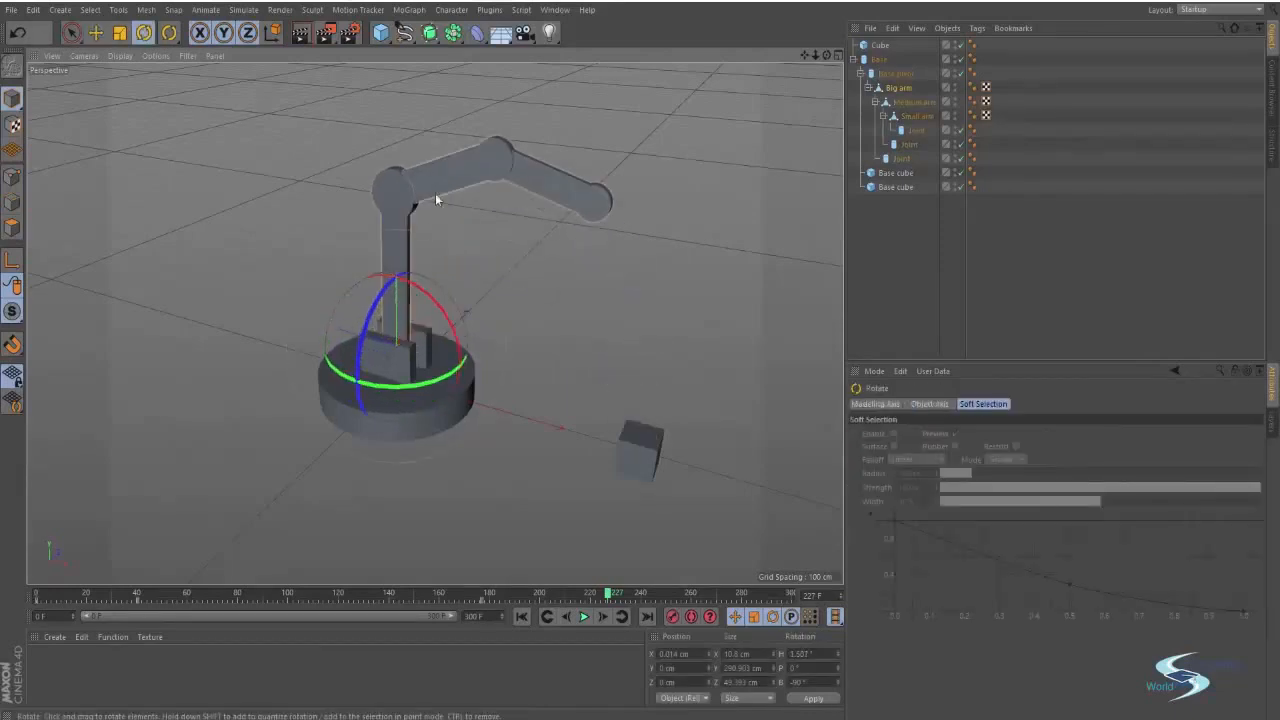
left_click(436, 189)
left_click_drag(460, 182, 453, 127)
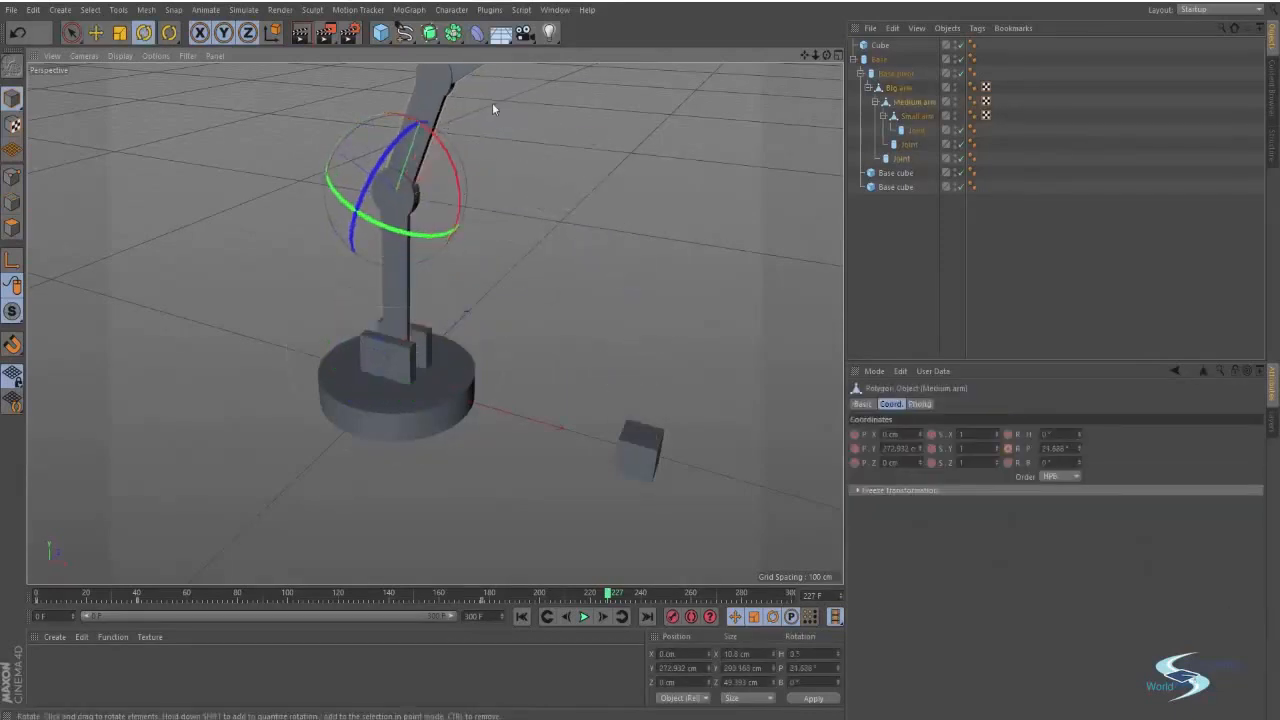
middle_click_drag(492, 102, 482, 240, "alt")
left_click(480, 198)
left_click_drag(490, 222, 489, 278)
left_click_drag(517, 363, 524, 298, "alt")
Readjust the Medium, Small and Big arm rotations so the arm reaches out above the cube.
left_click(440, 250)
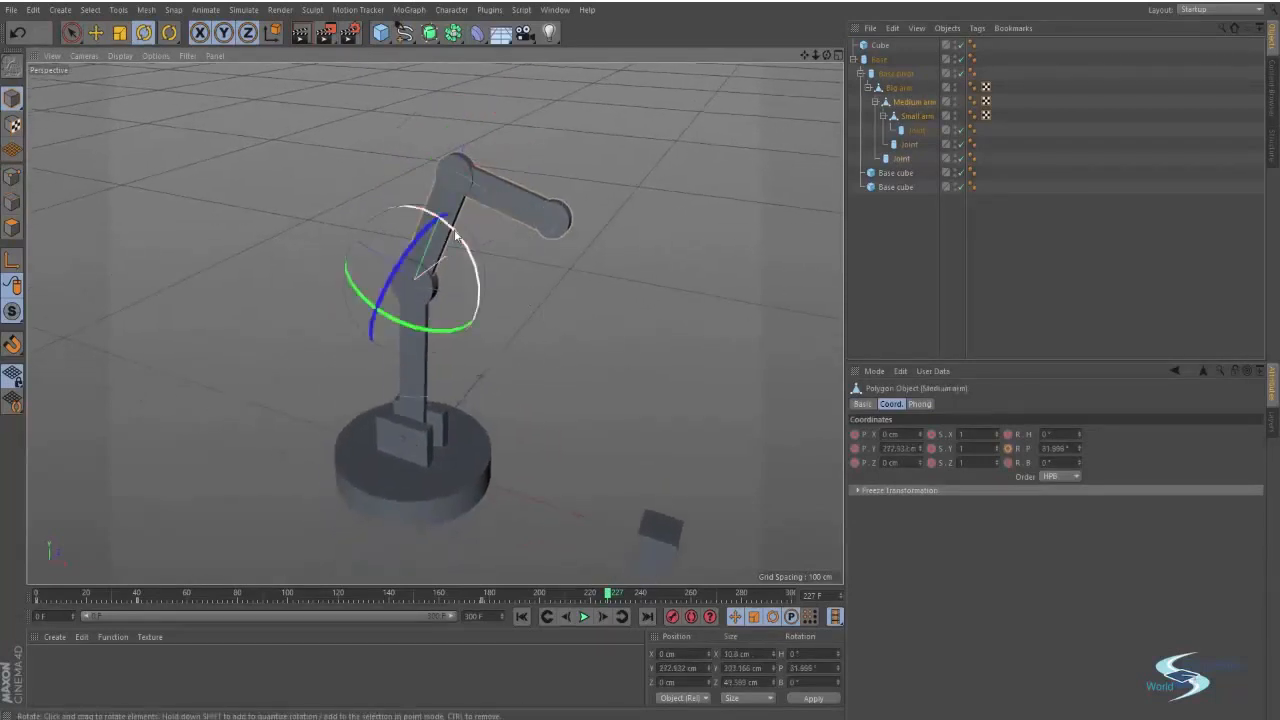
left_click_drag(458, 240, 530, 300)
left_click(530, 300)
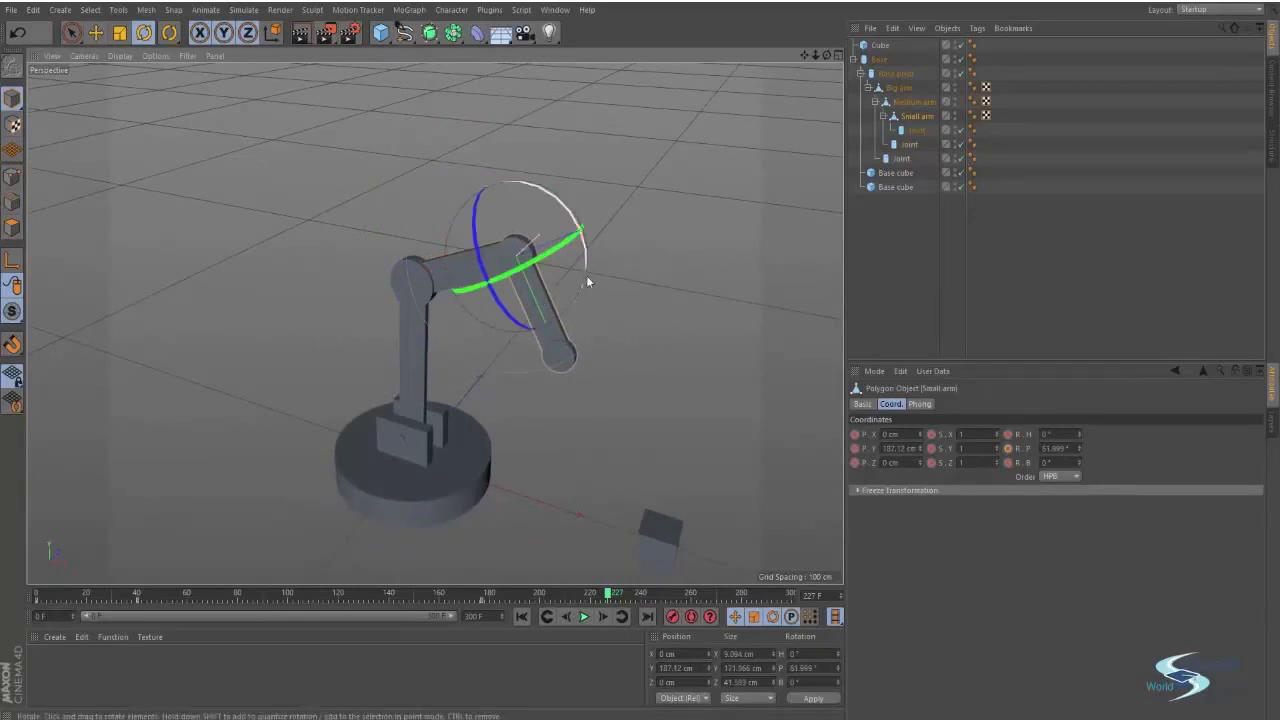
left_click_drag(586, 268, 480, 282)
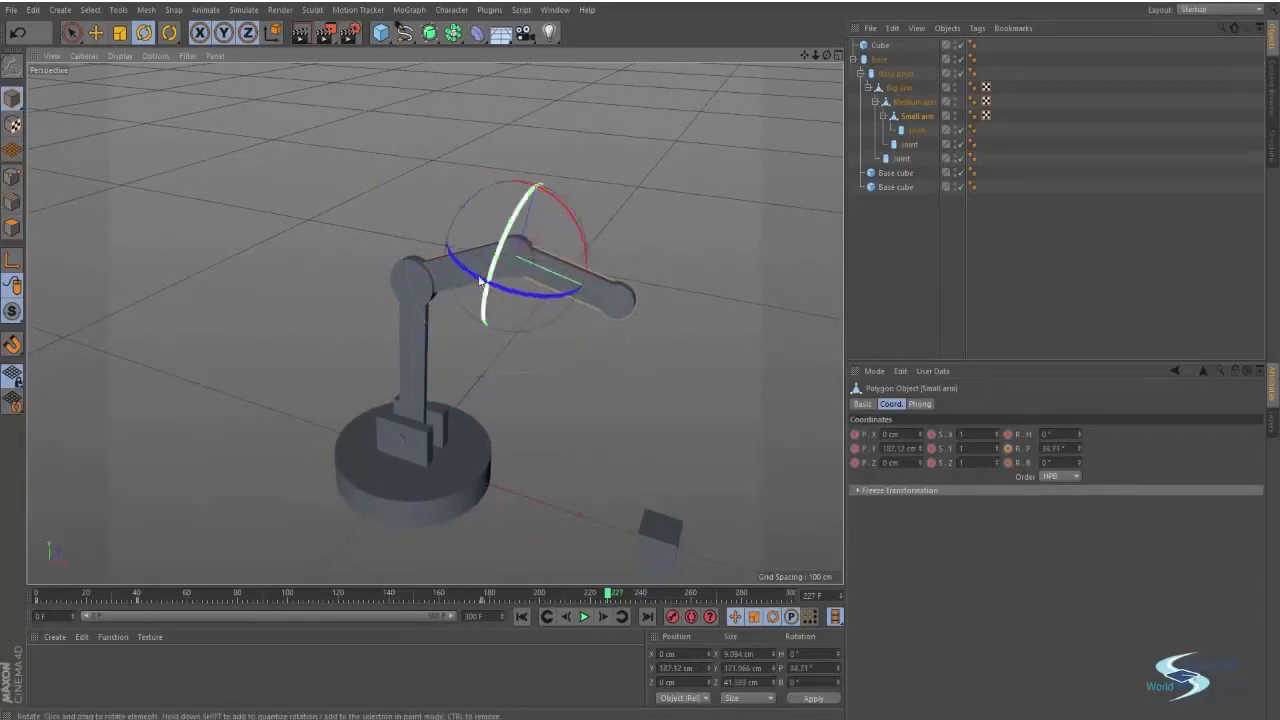
left_click(414, 325)
left_click_drag(440, 352, 497, 364)
left_click(524, 303)
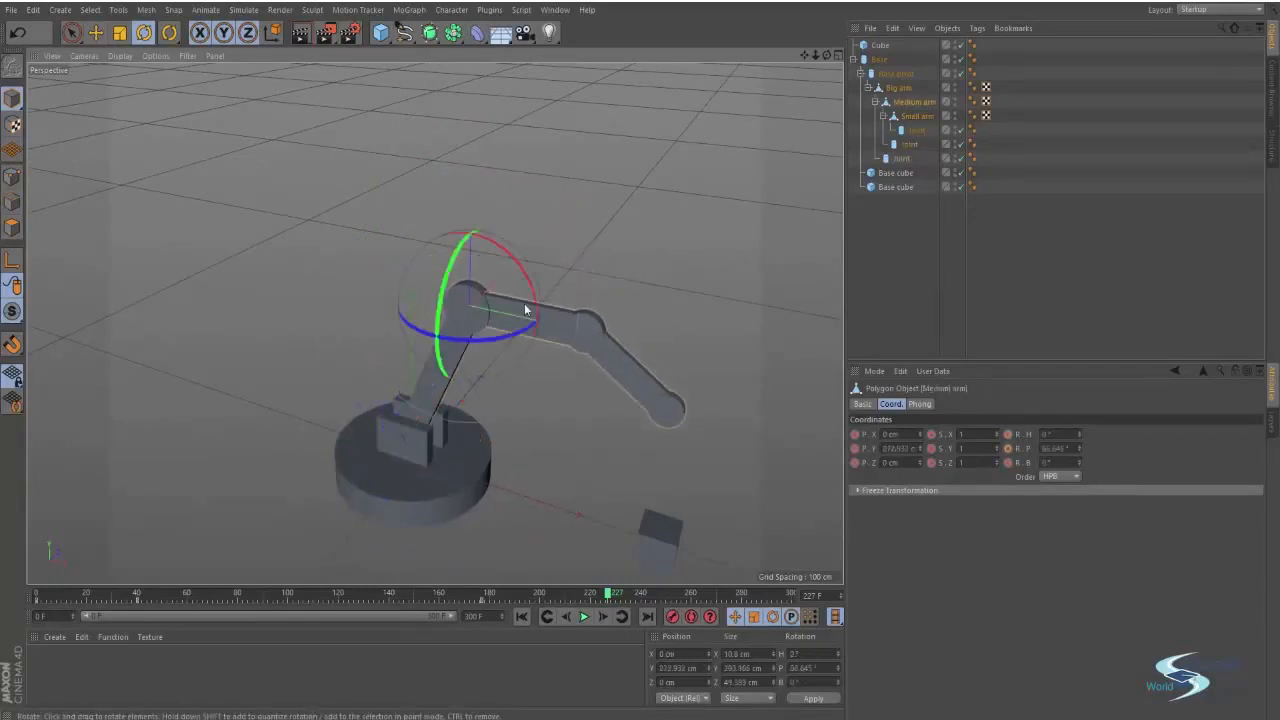
left_click_drag(534, 292, 460, 268)
left_click(606, 218)
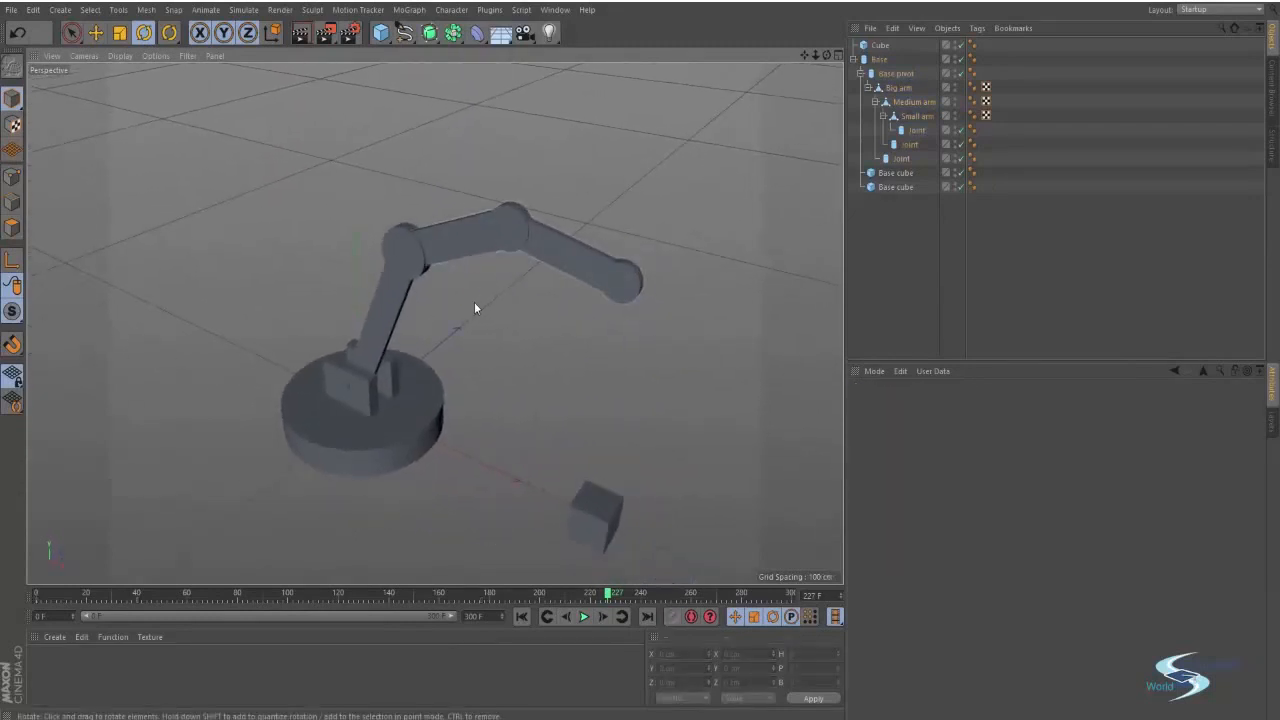
Examine the joints along the arm, from the tip joint down to the Big arm at the base.
left_click_drag(546, 306, 607, 269, "alt")
left_click(625, 269)
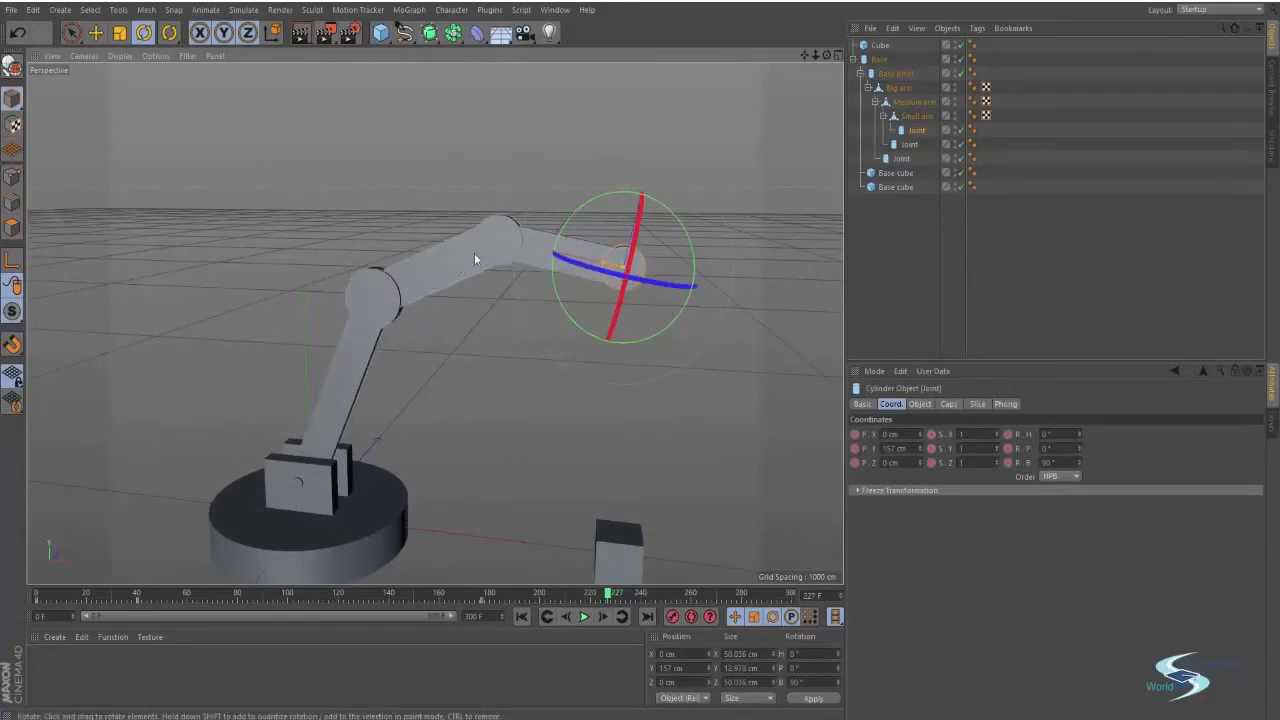
left_click(481, 182)
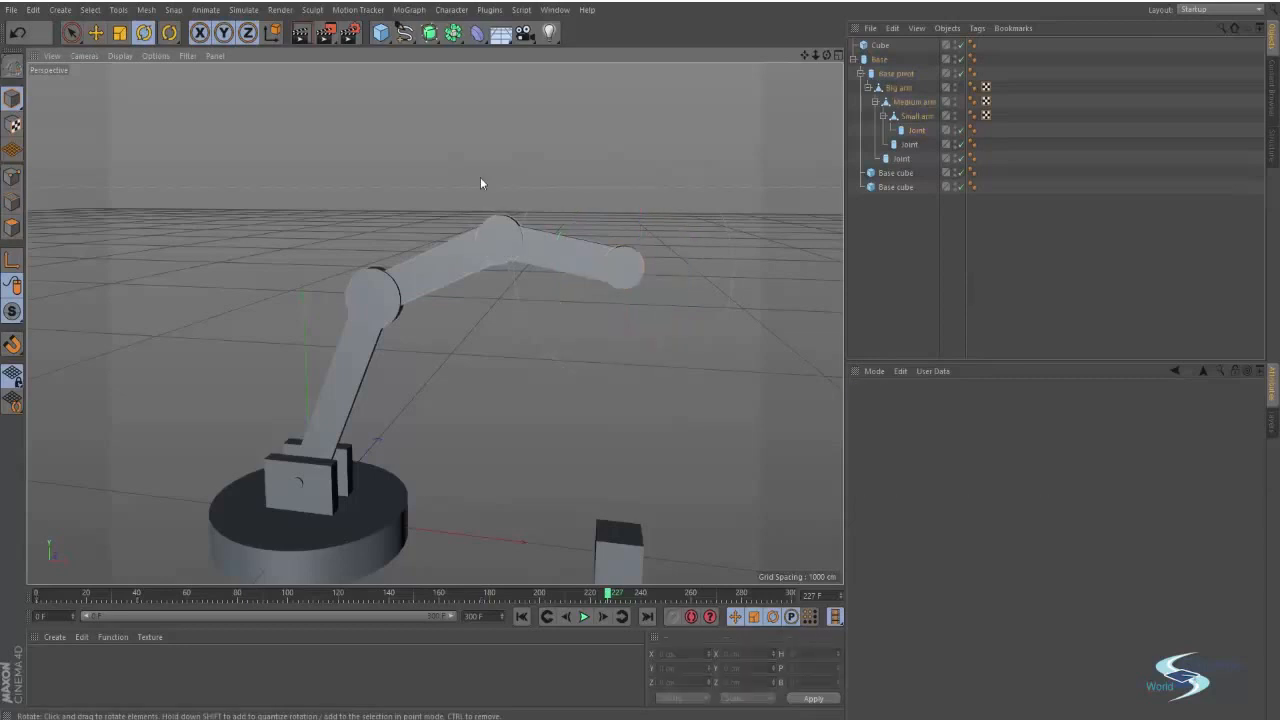
left_click(512, 235)
left_click(378, 305)
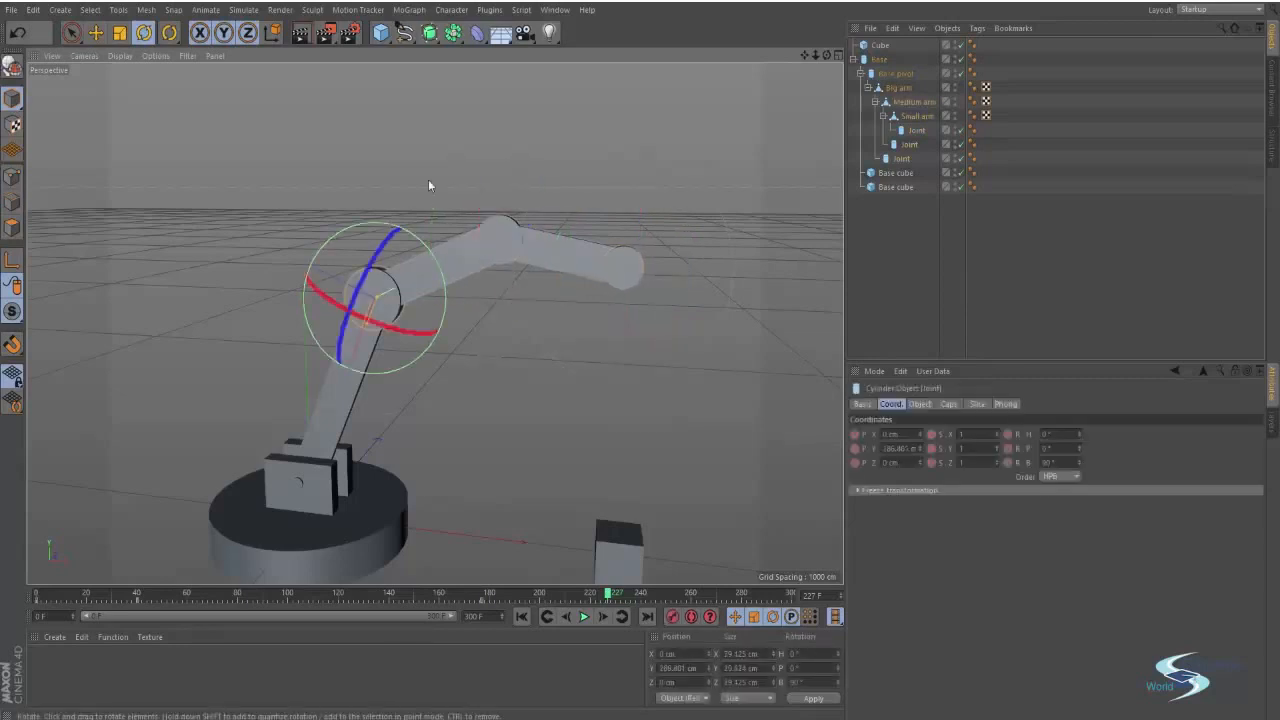
left_click(456, 162)
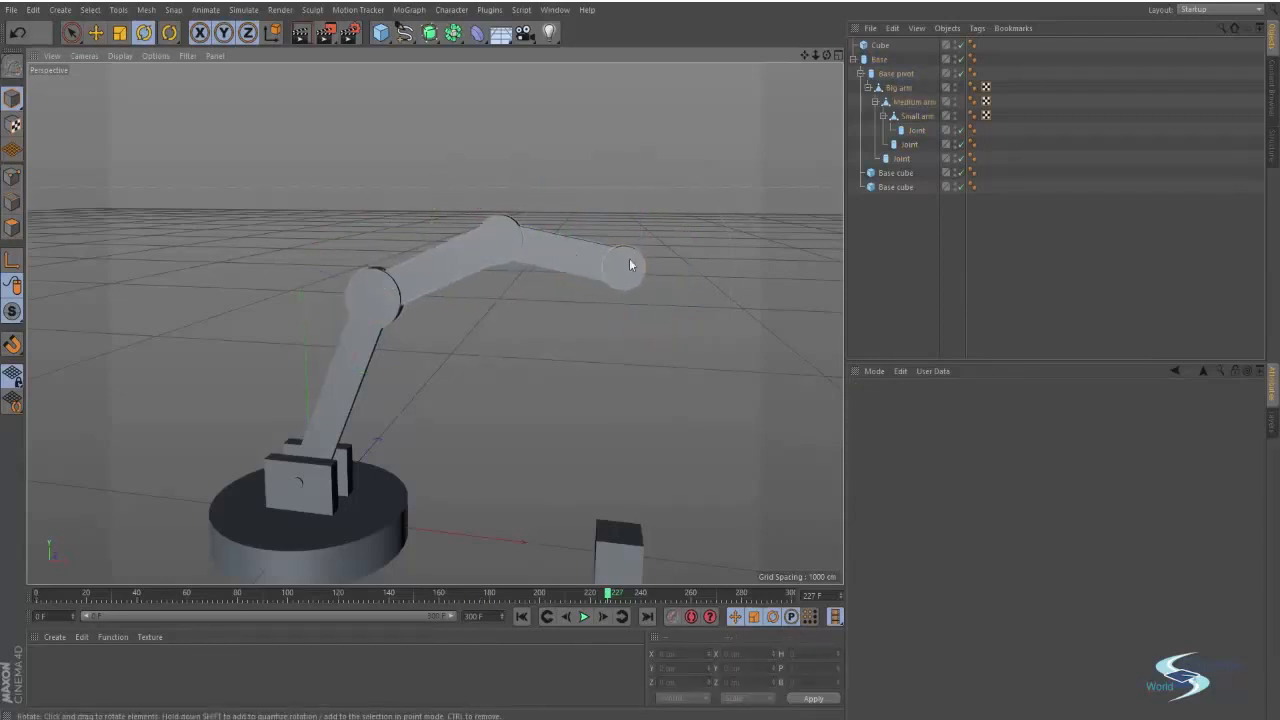
left_click(346, 363)
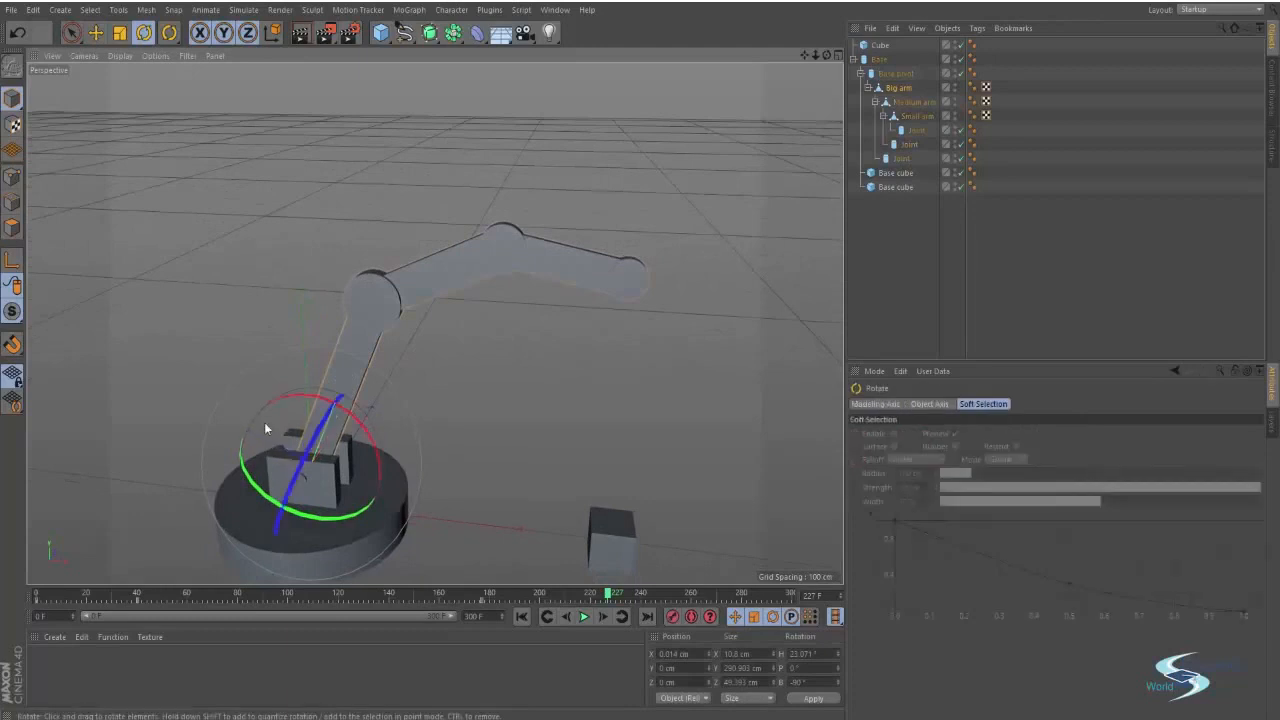
key("t")
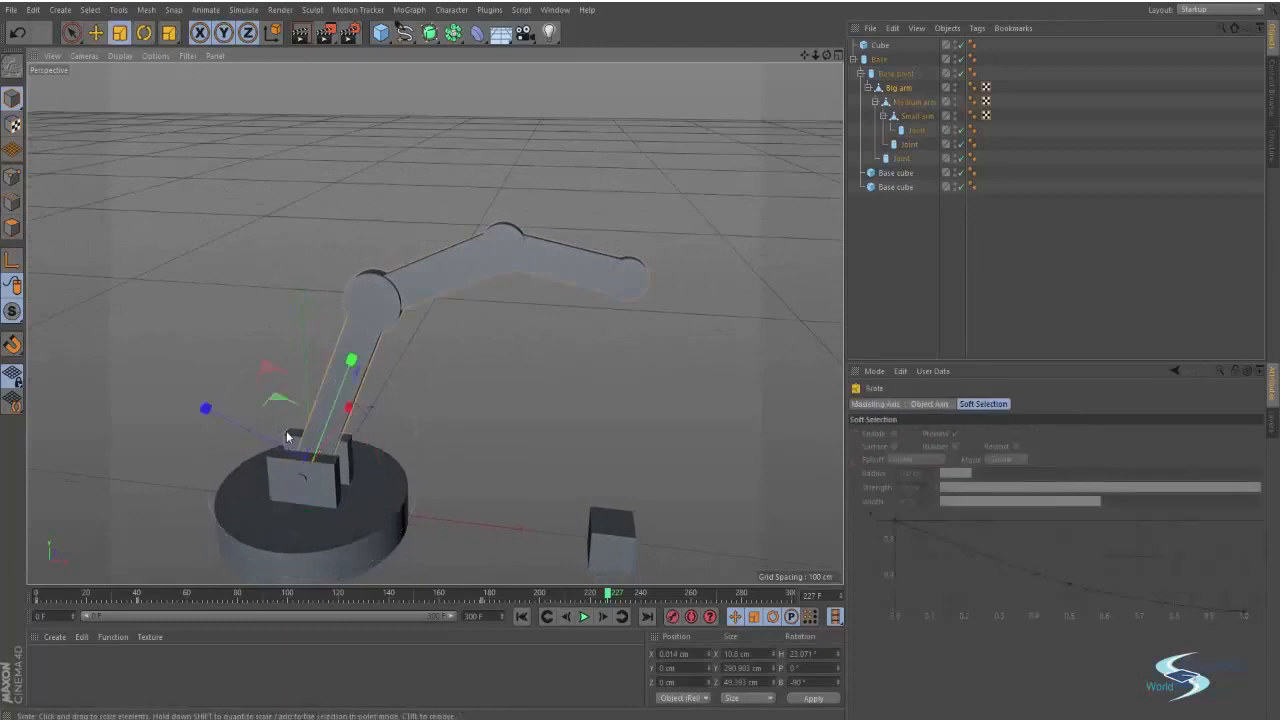
left_click(625, 351)
left_click_drag(445, 350, 497, 292, "alt")
Delete all keyframes of the Cube and Base in the Timeline, then close it.
left_click(555, 9)
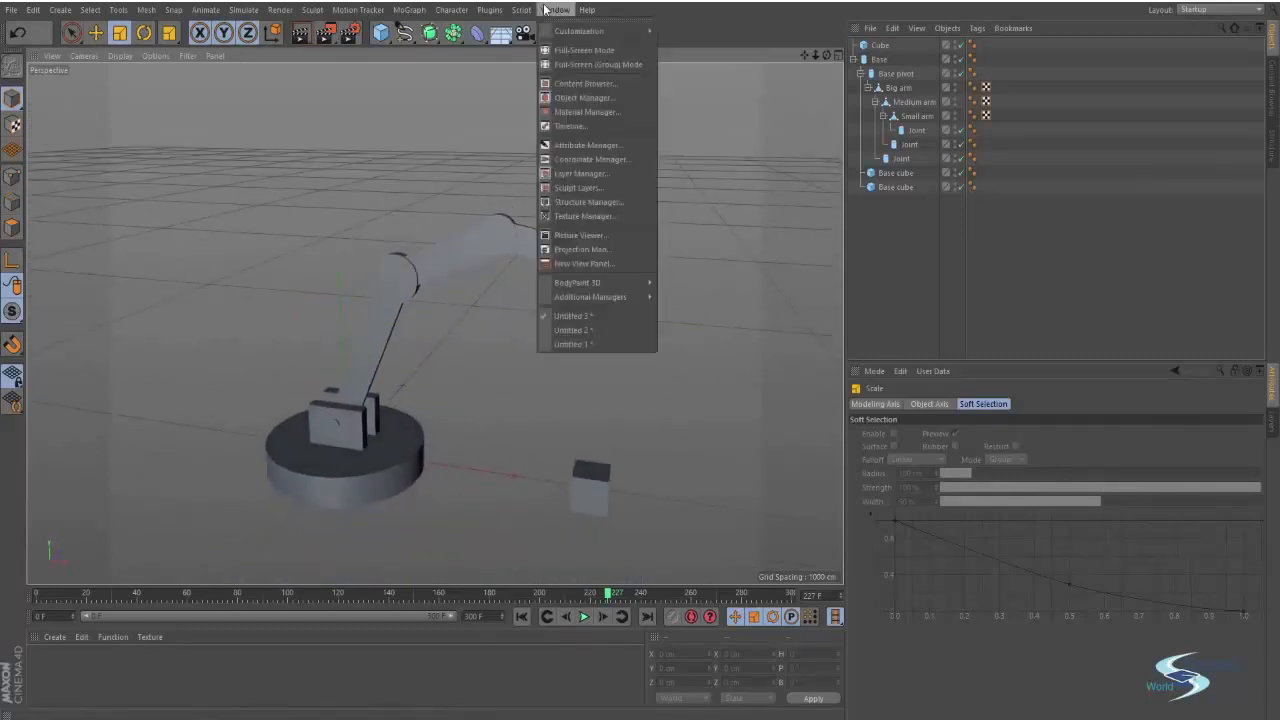
left_click(573, 126)
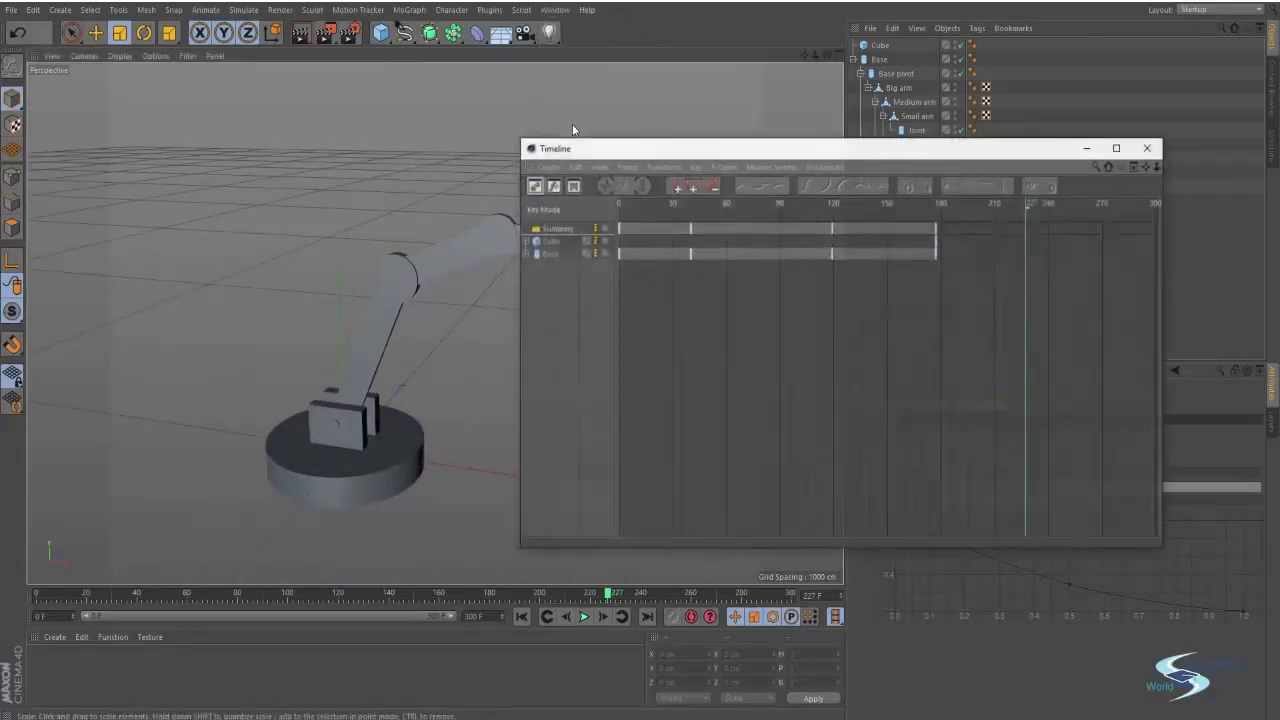
left_click(543, 243)
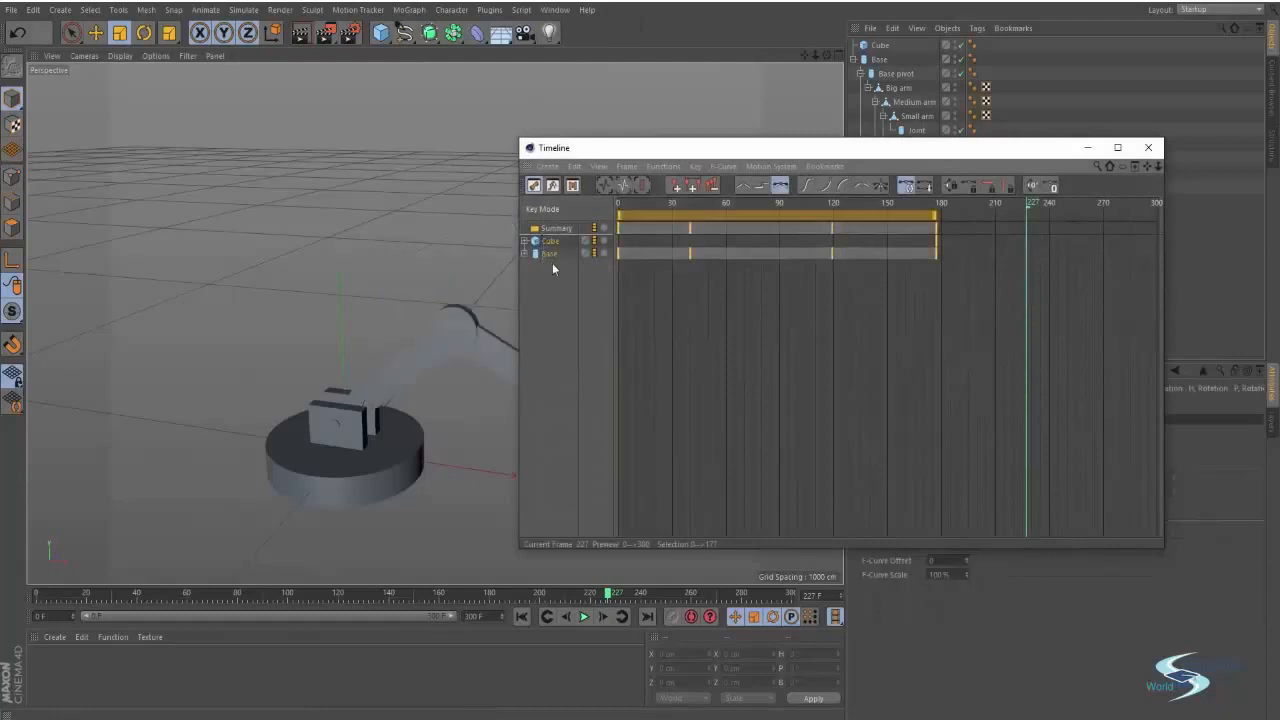
key("Delete")
left_click(1148, 148)
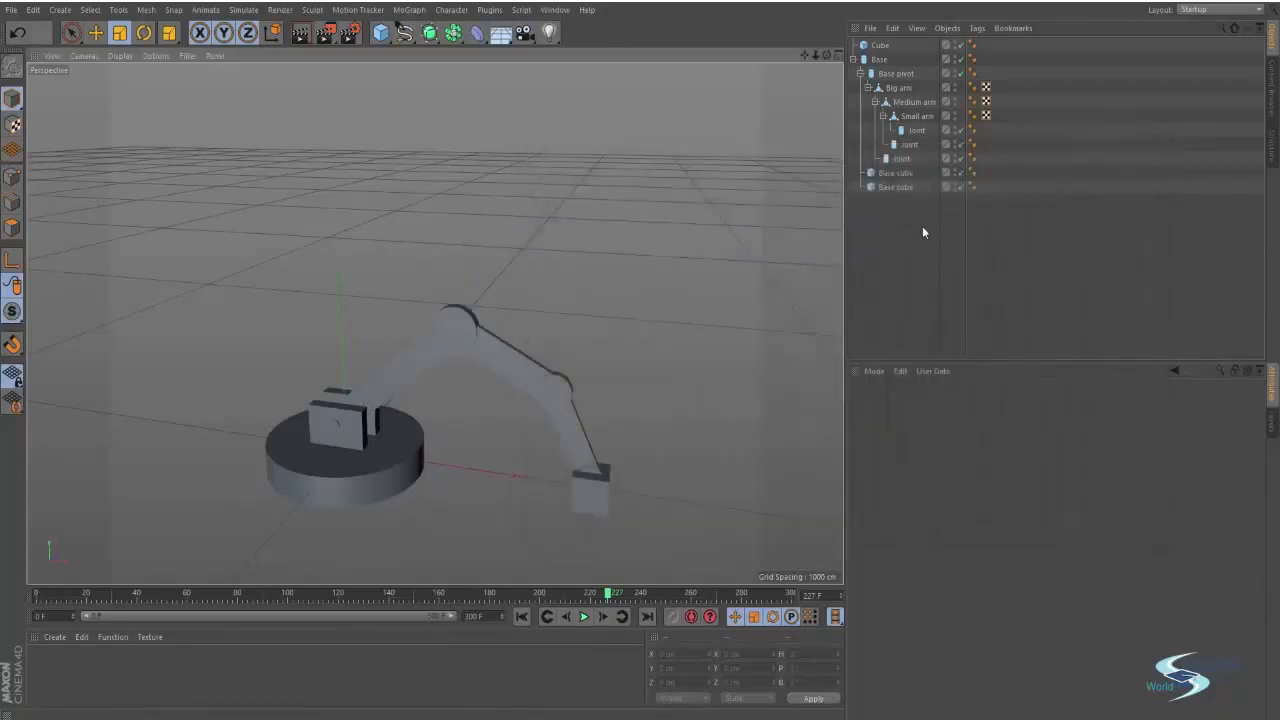
Set the Big arm's heading rotation to 0°.
left_click(895, 88)
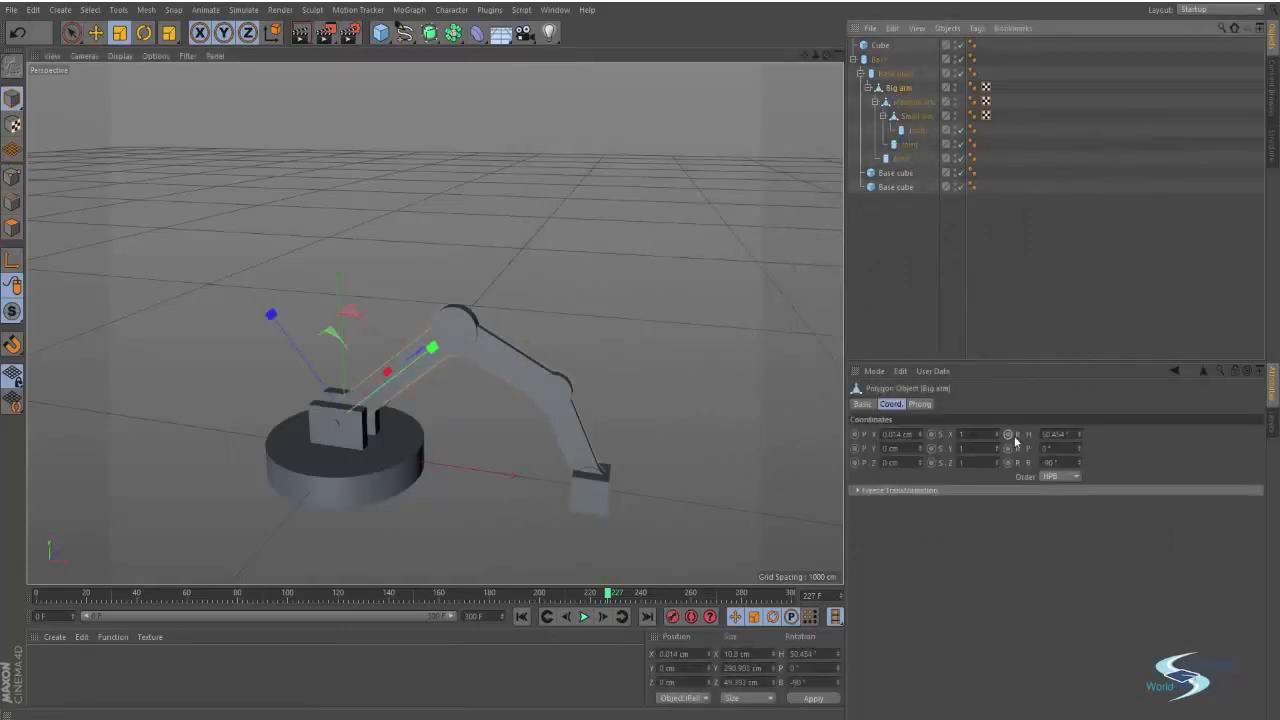
left_click(1054, 433)
type("0")
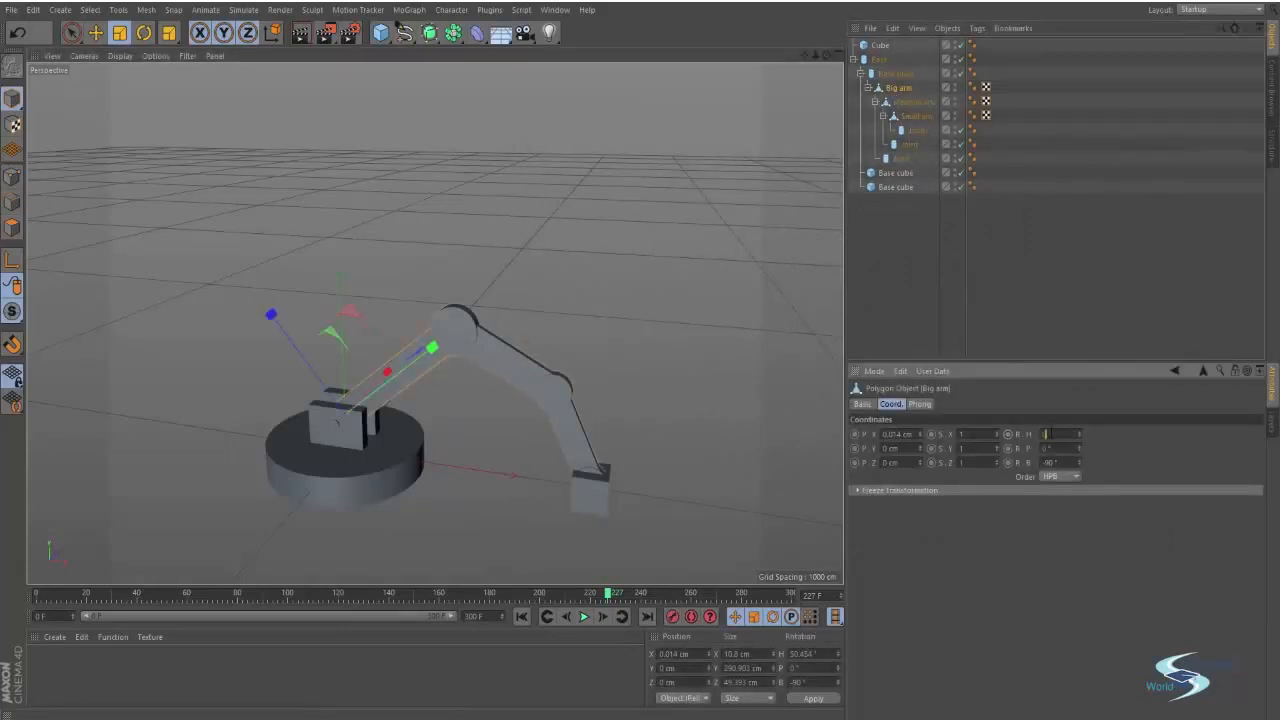
key("Return")
Set the pitch rotation of both the Medium arm and the Small arm to 0°.
left_click(913, 101)
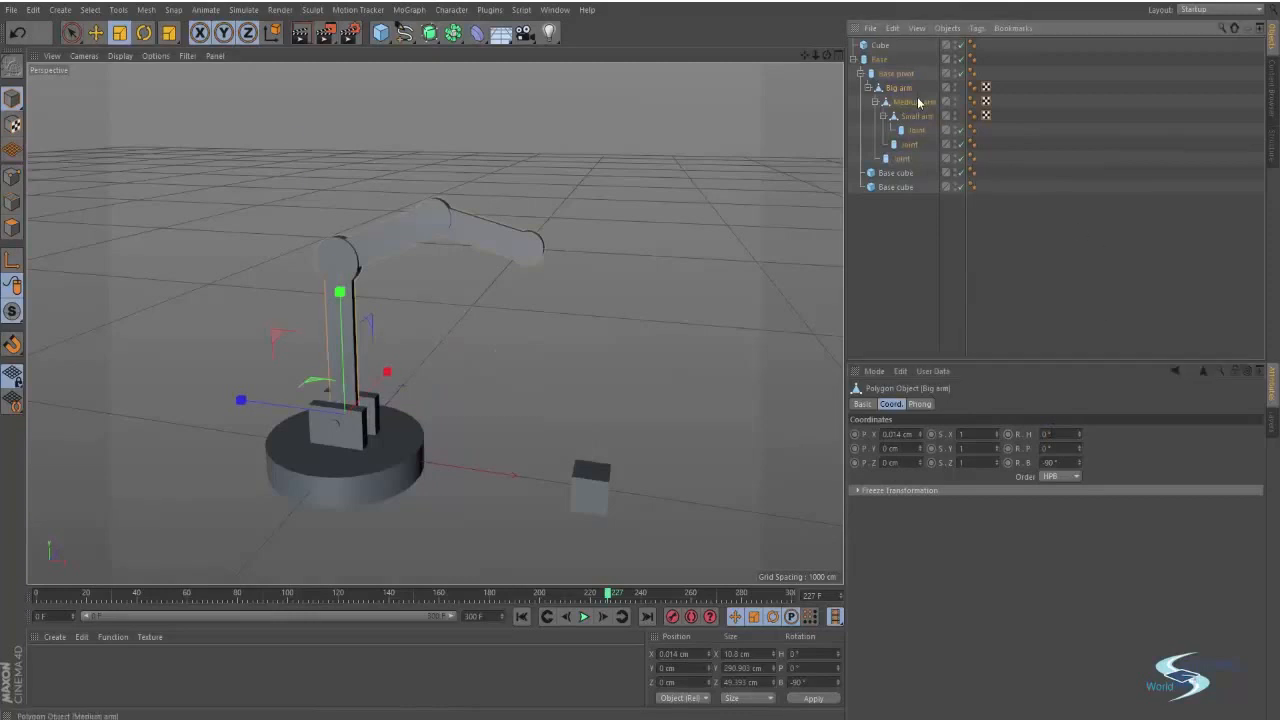
left_click(1058, 448)
type("0")
key("Return")
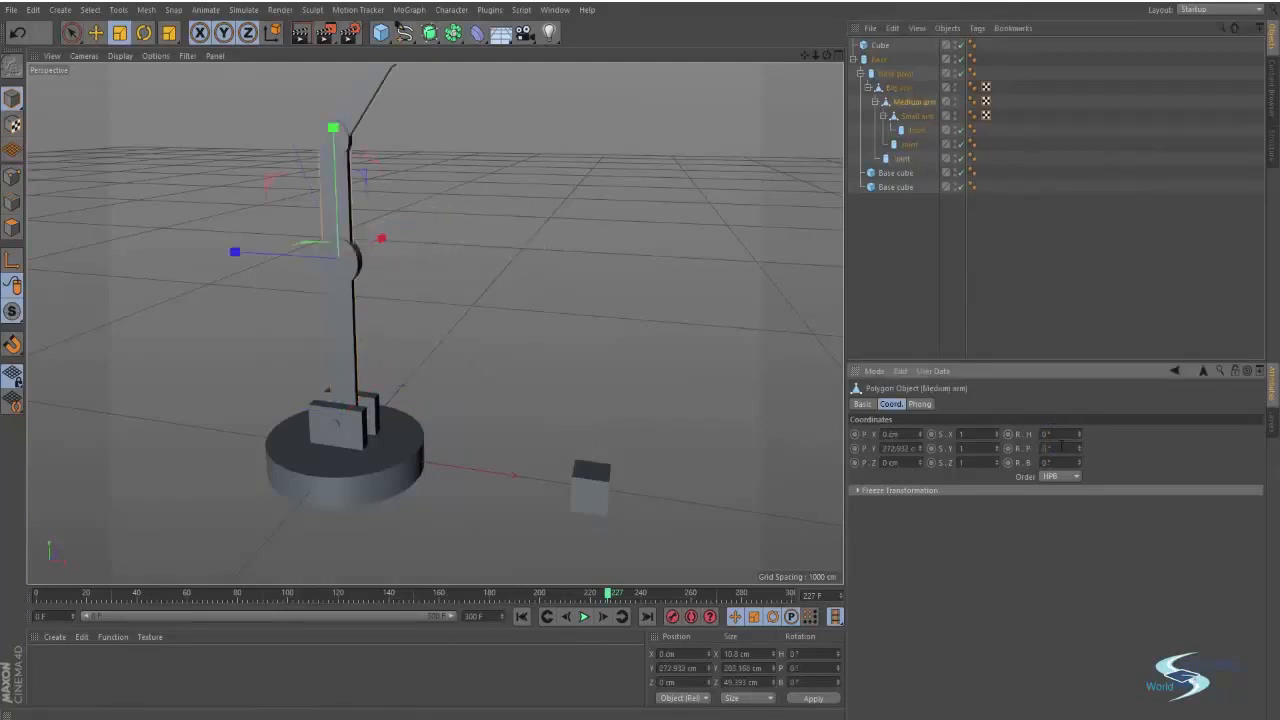
left_click(917, 116)
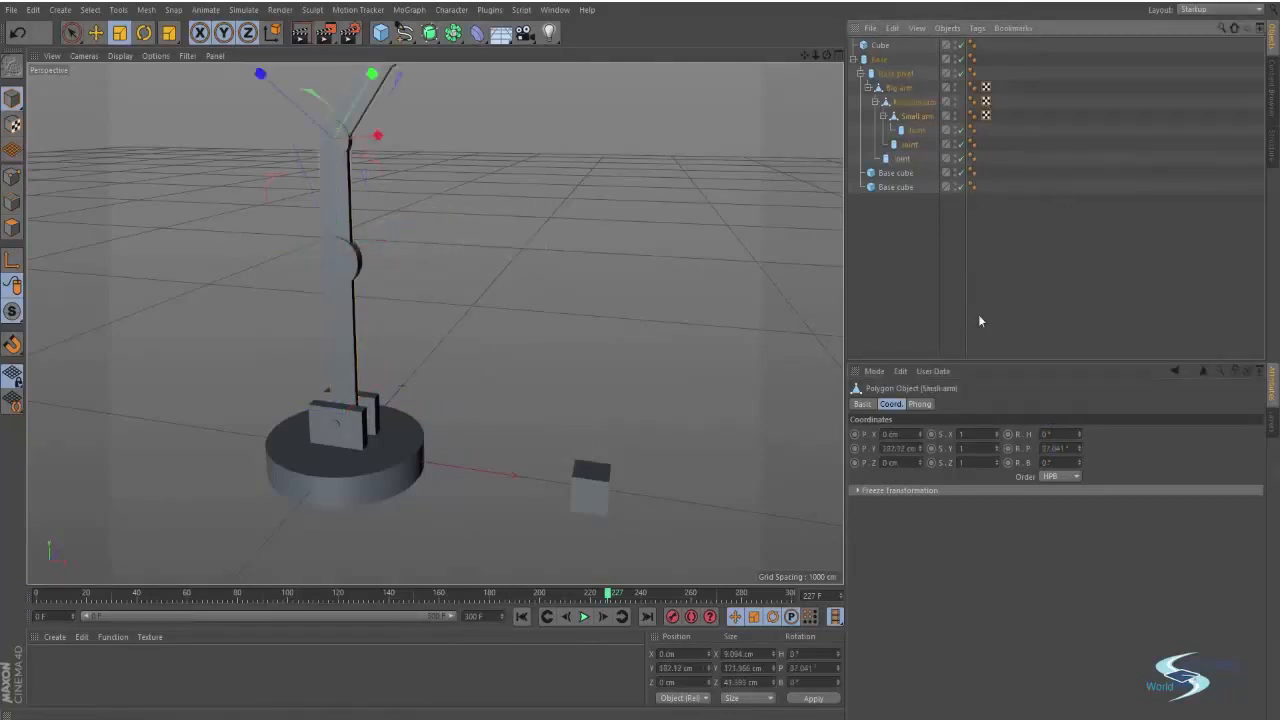
left_click(1057, 447)
type("0")
key("Return")
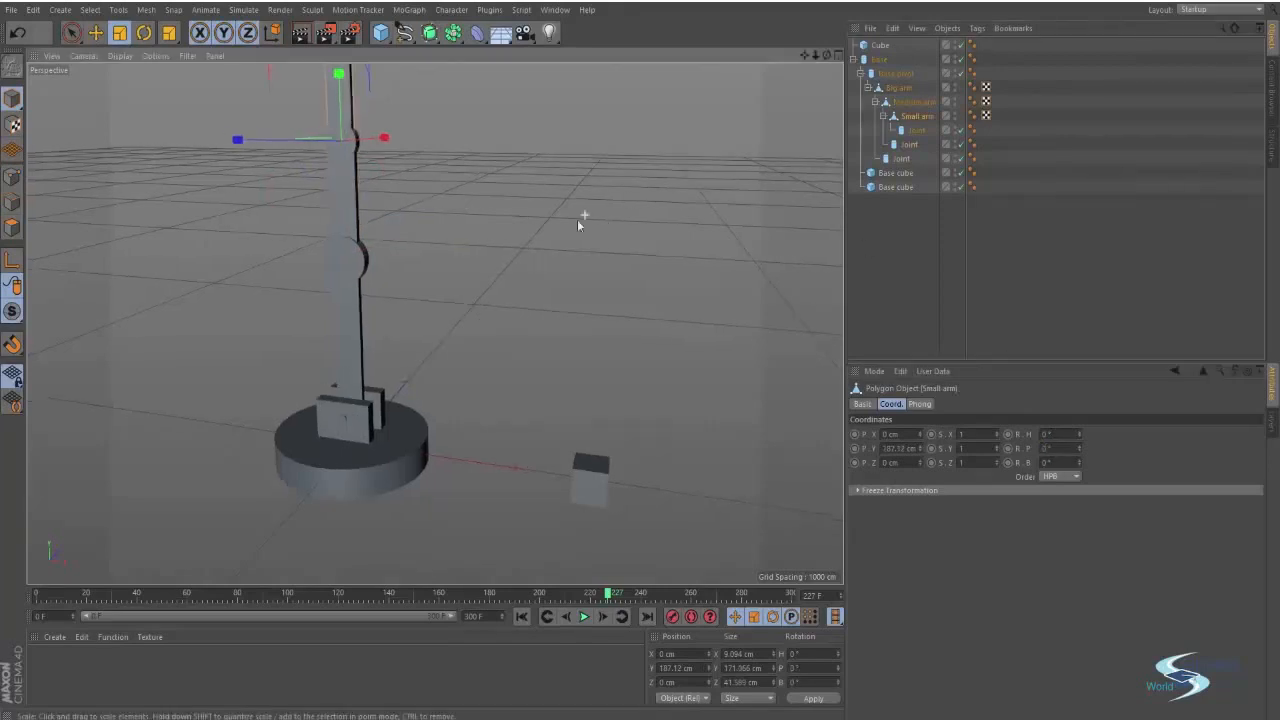
left_click_drag(583, 217, 757, 381, "alt")
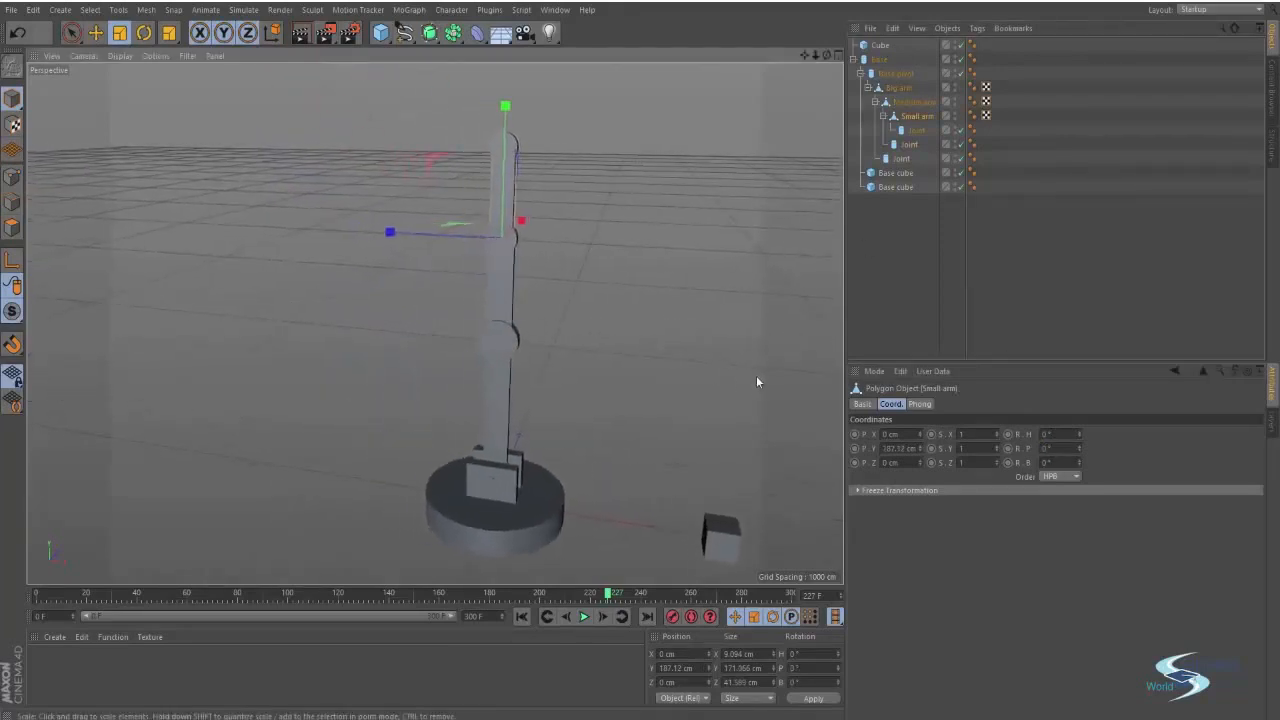
Reset the Base's heading rotation to 0°, switch to the Move tool and clear the selection.
left_click(886, 76)
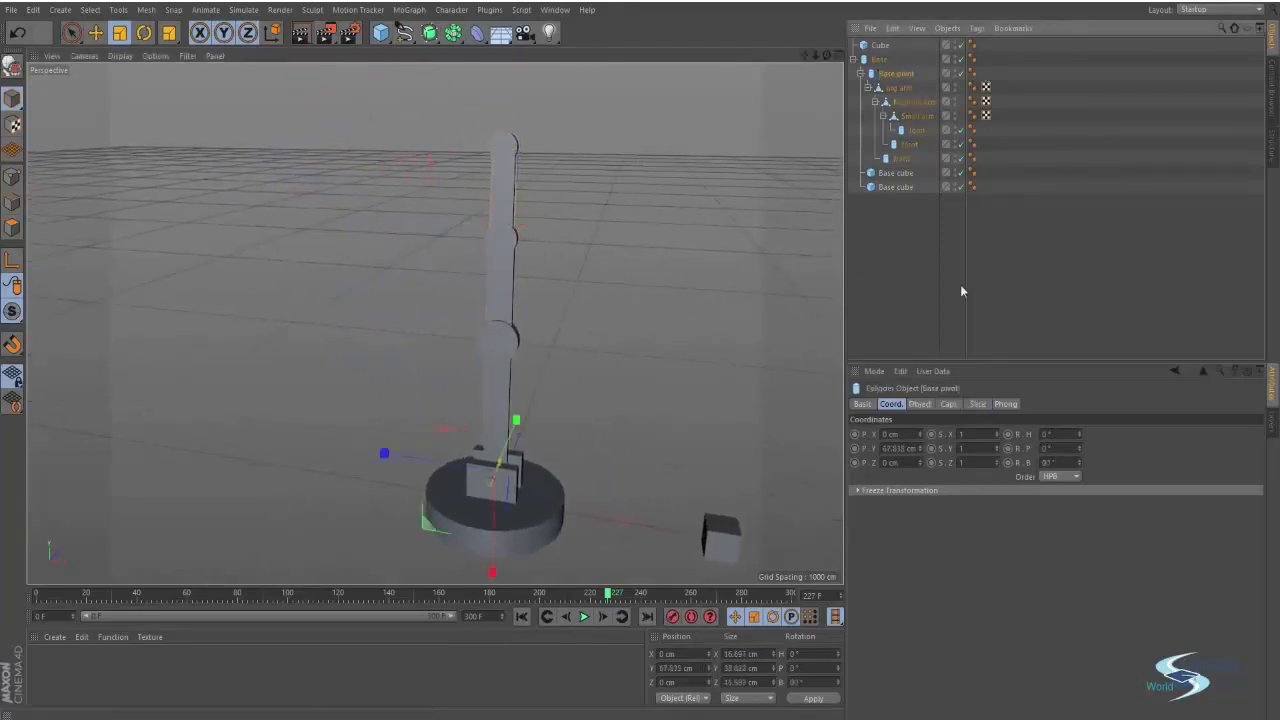
left_click(879, 59)
double_click(1057, 434)
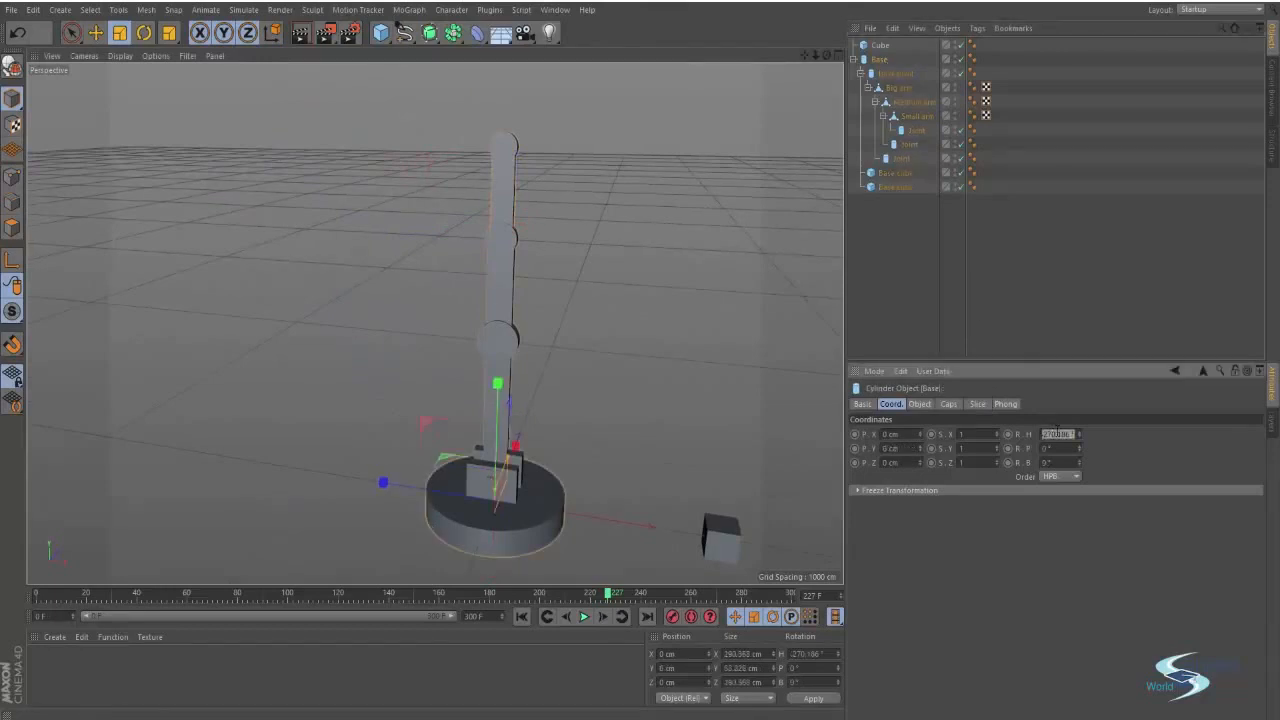
type("0")
key("Return")
key("e")
left_click(686, 293)
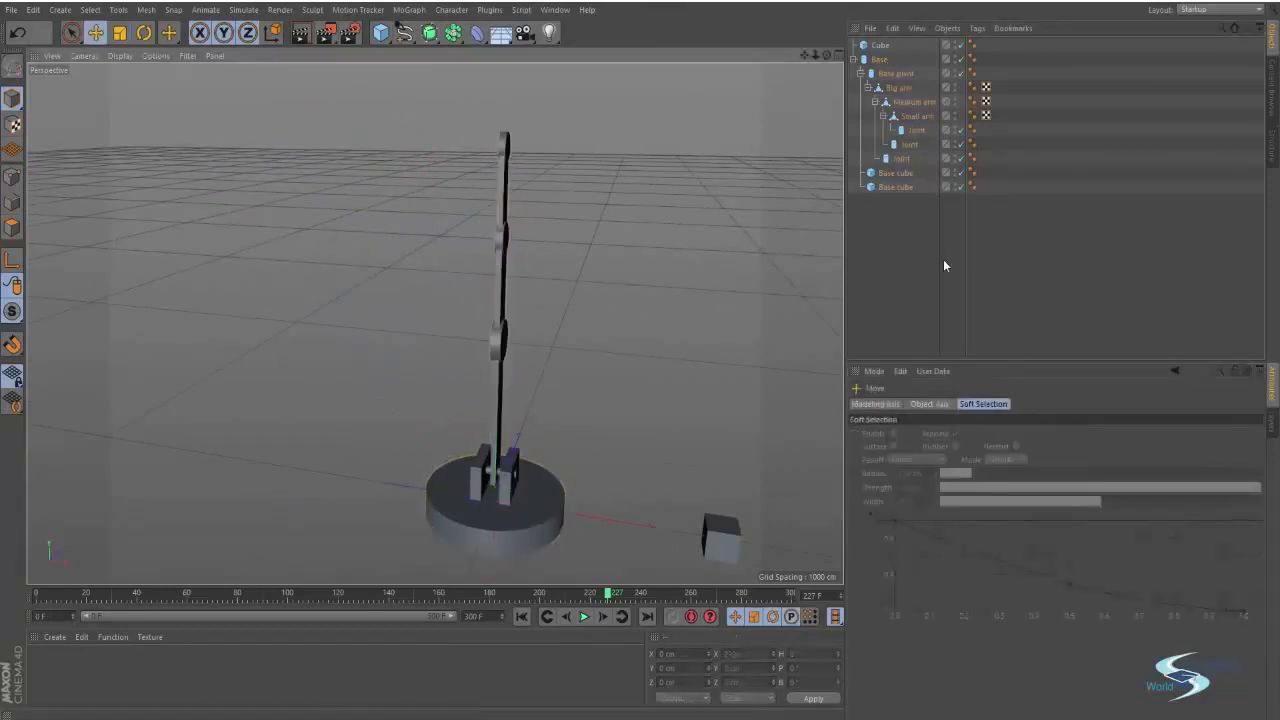
Delete the cube beside the robot arm.
left_click_drag(591, 386, 400, 320, "alt")
left_click(592, 551)
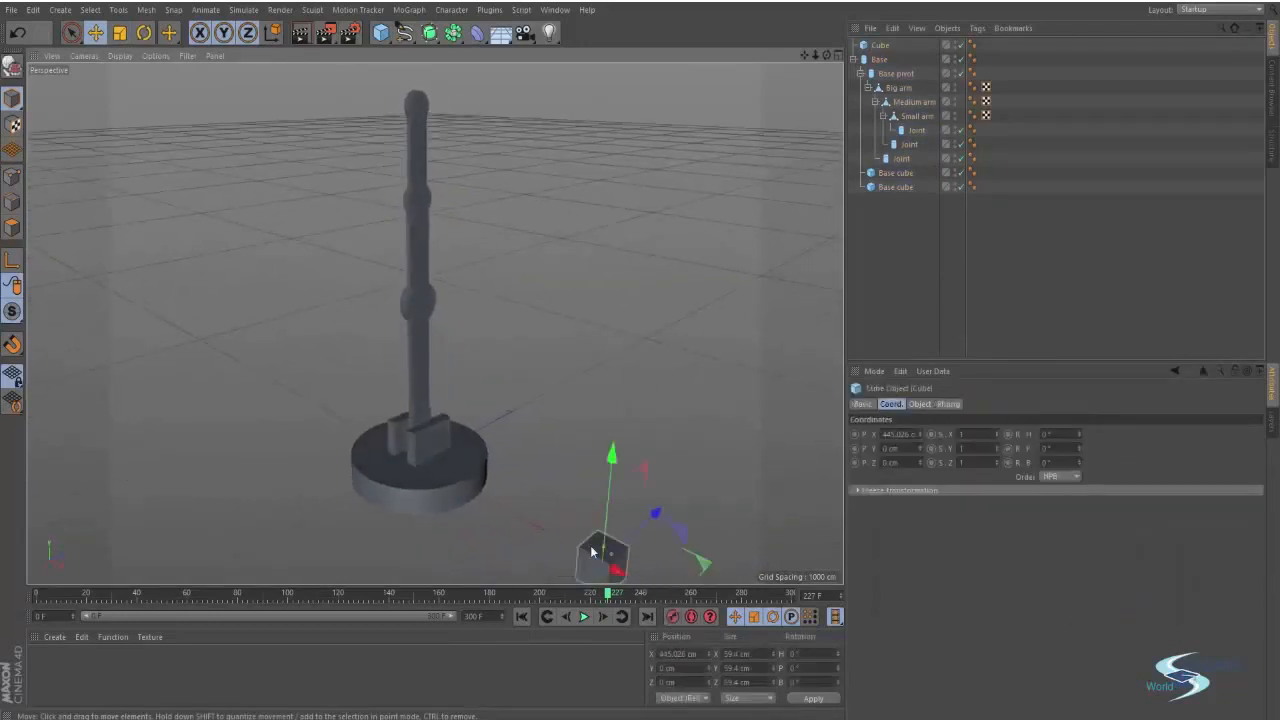
key("Delete")
left_click_drag(590, 545, 517, 268, "alt")
Switch to the Untitled 1 project and raise the Cube.2.Goal null to see how its arm follows.
key("v")
mouse_move(513, 294)
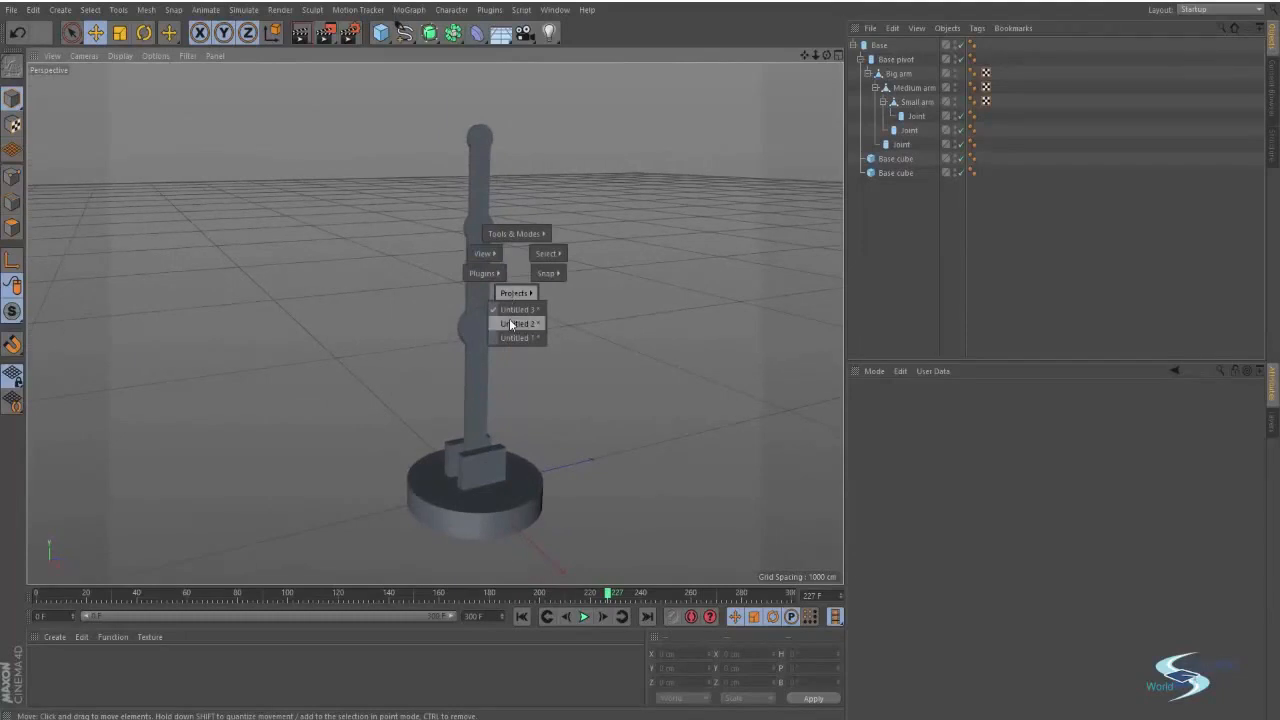
left_click(509, 335)
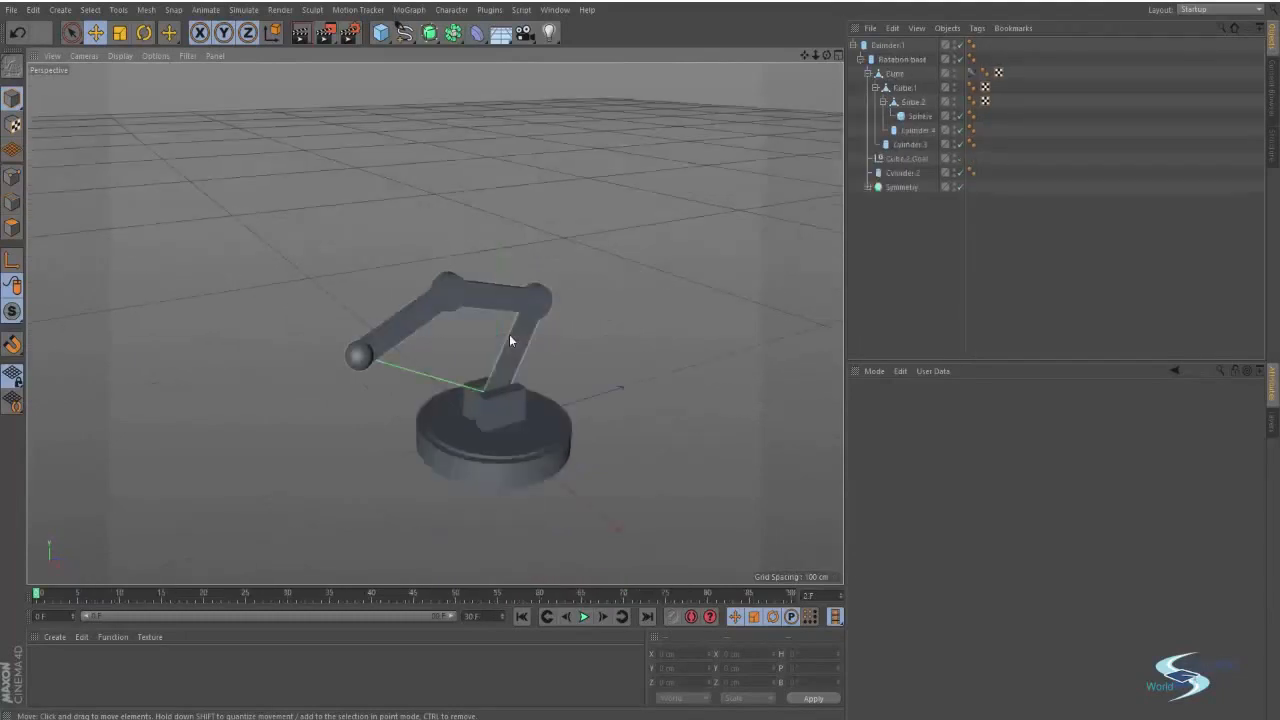
left_click(906, 159)
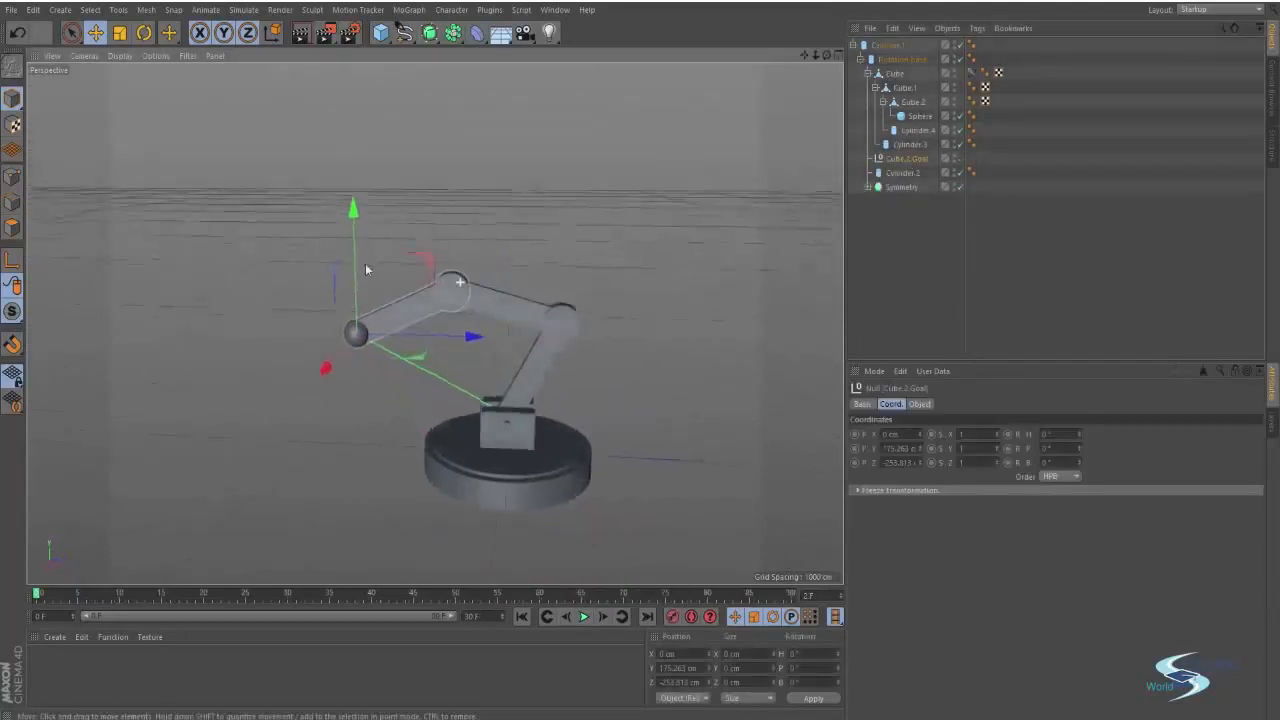
left_click_drag(418, 266, 451, 175)
Return to the Untitled 3 project and view the straightened robot arm.
key("v")
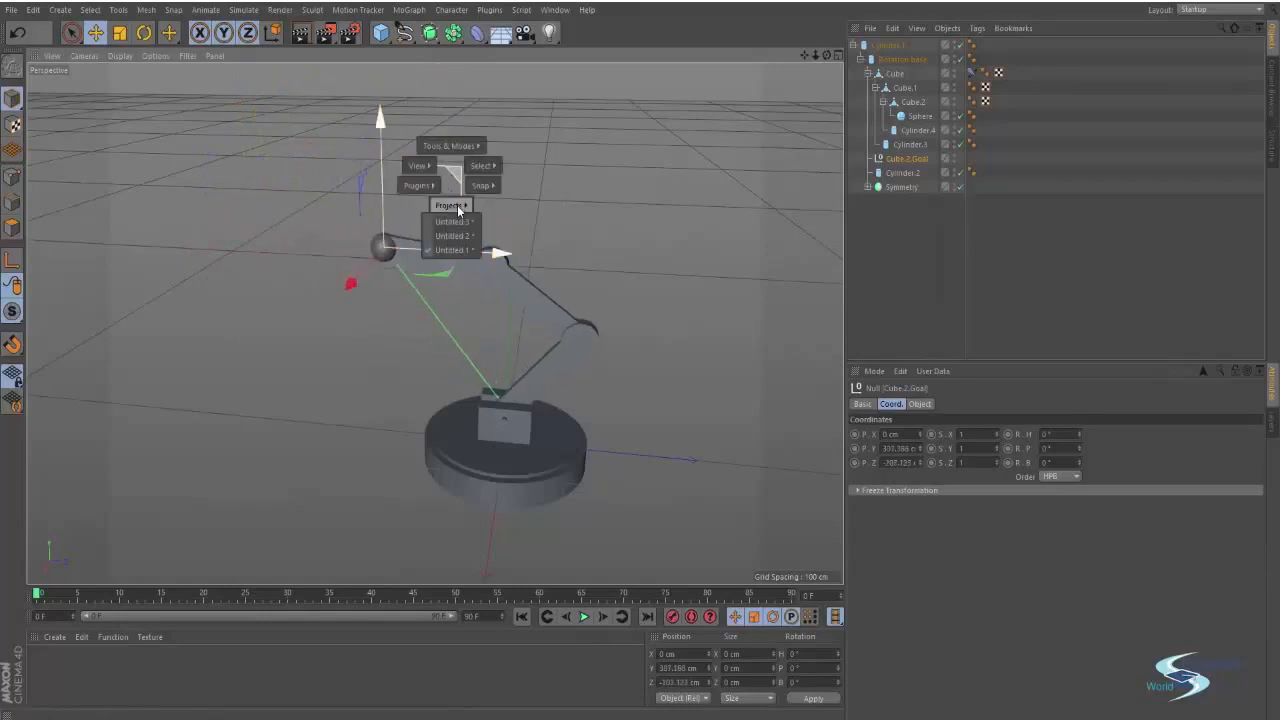
left_click(455, 221)
left_click_drag(434, 323, 505, 310, "alt")
left_click_drag(471, 303, 503, 320, "alt")
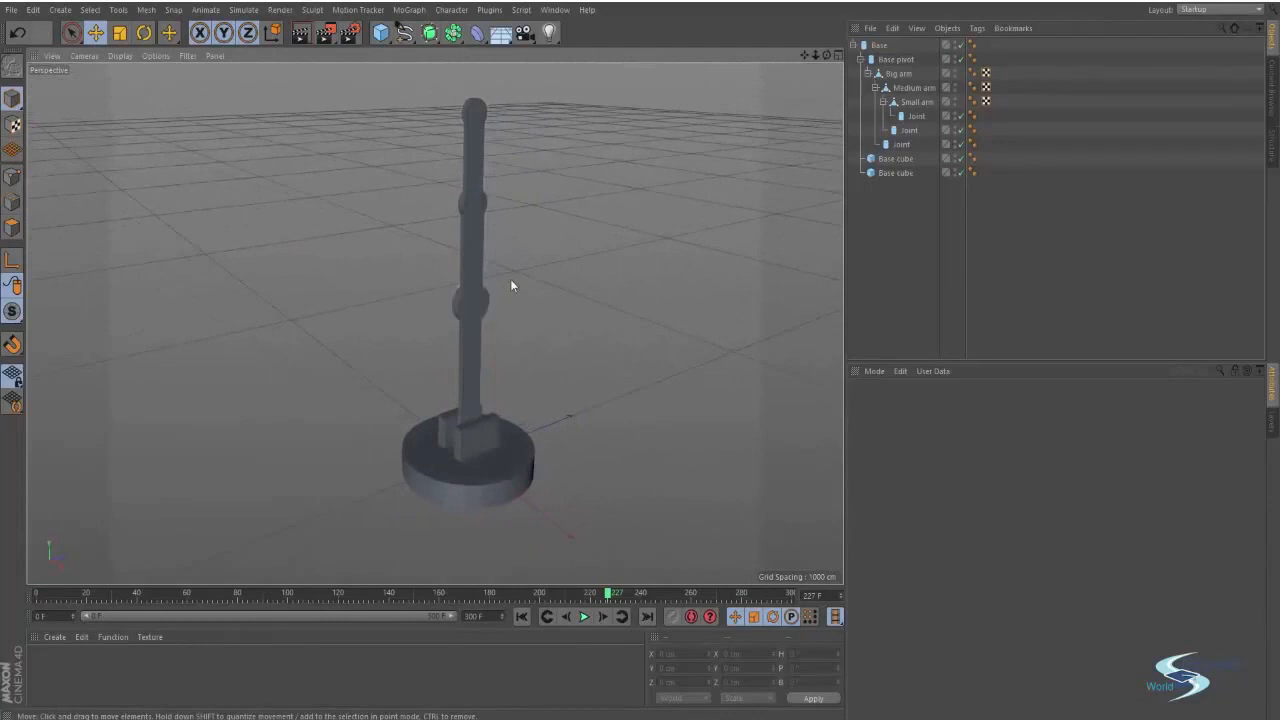
left_click_drag(569, 269, 591, 257, "alt")
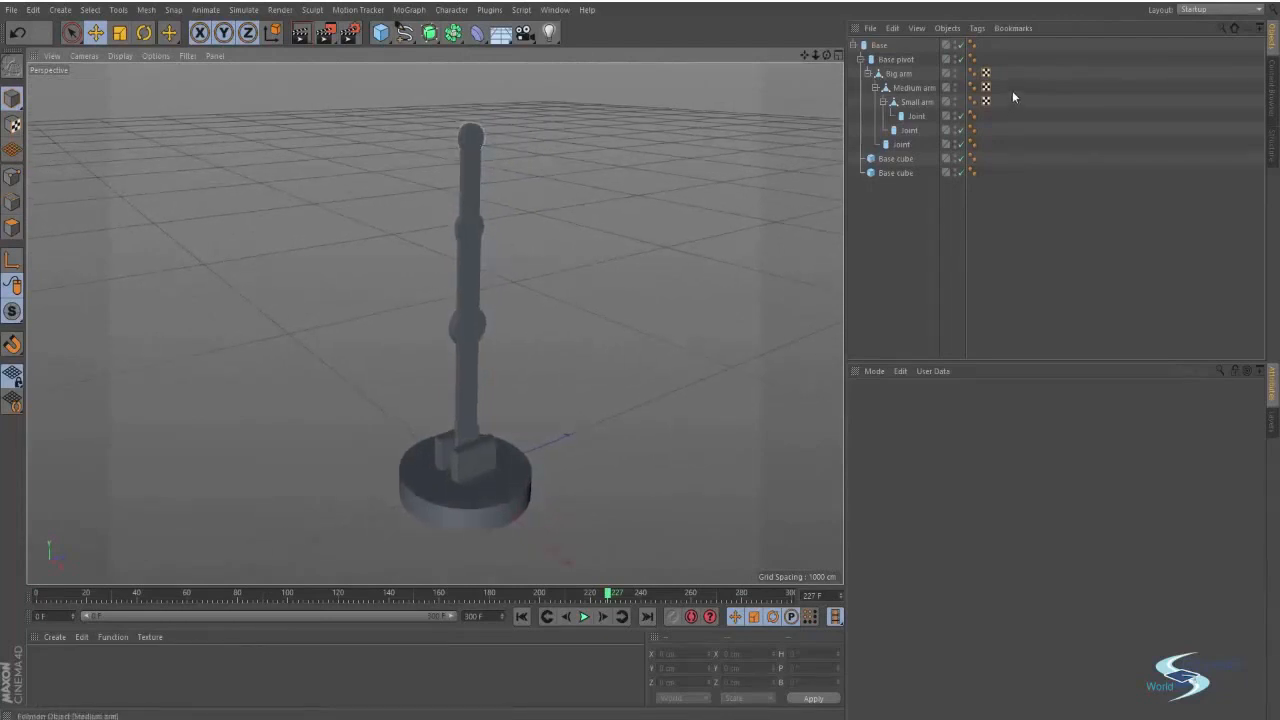
Add the Character IK tag to the Big arm object.
left_click(897, 75)
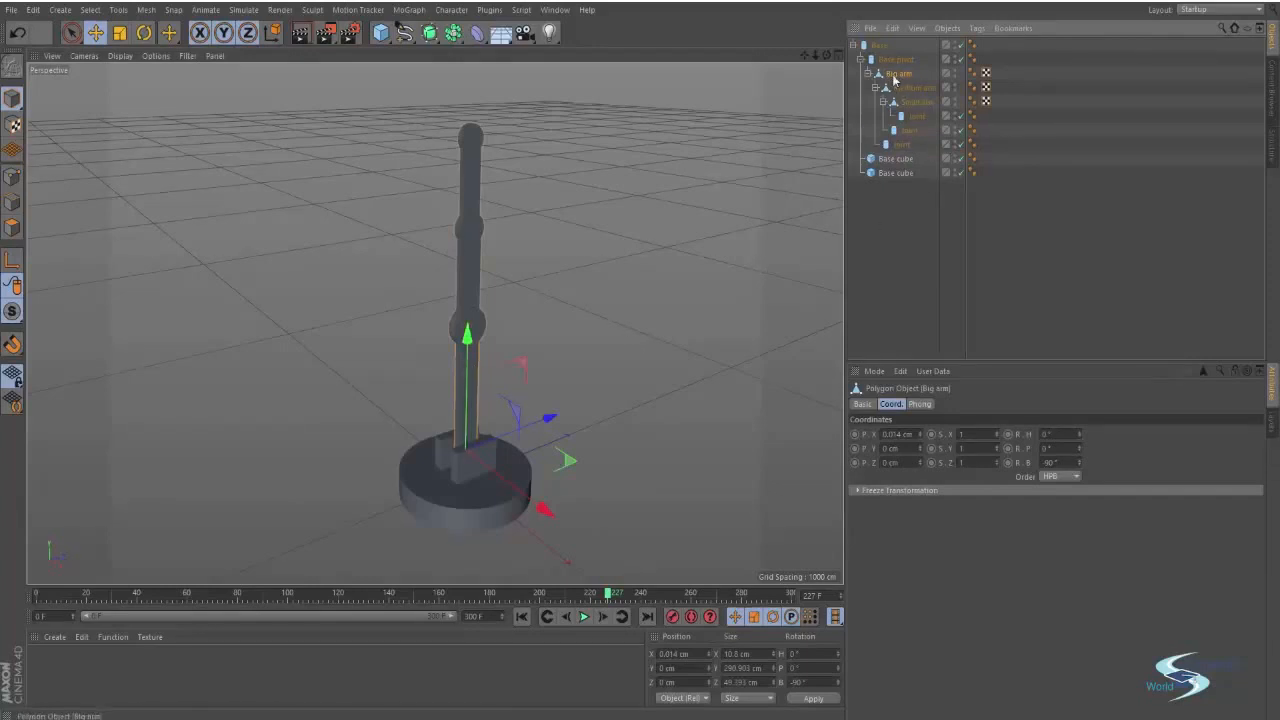
right_click(897, 76)
mouse_move(956, 84)
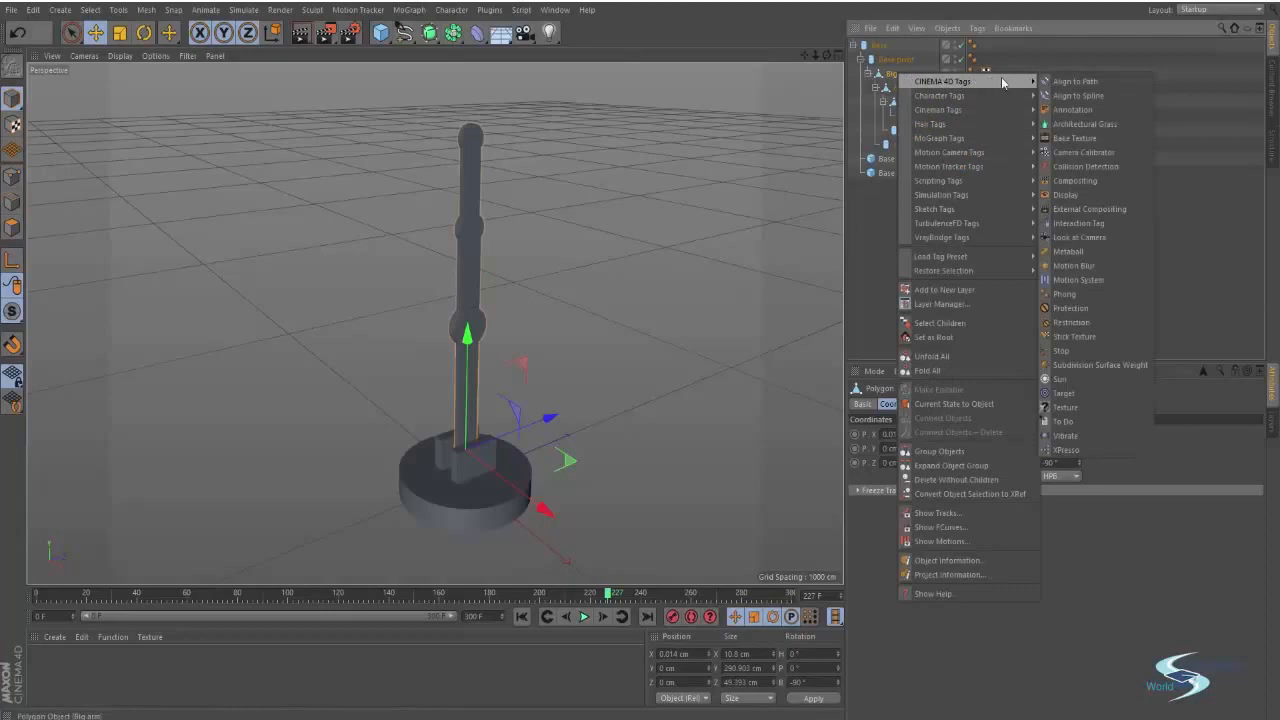
mouse_move(988, 170)
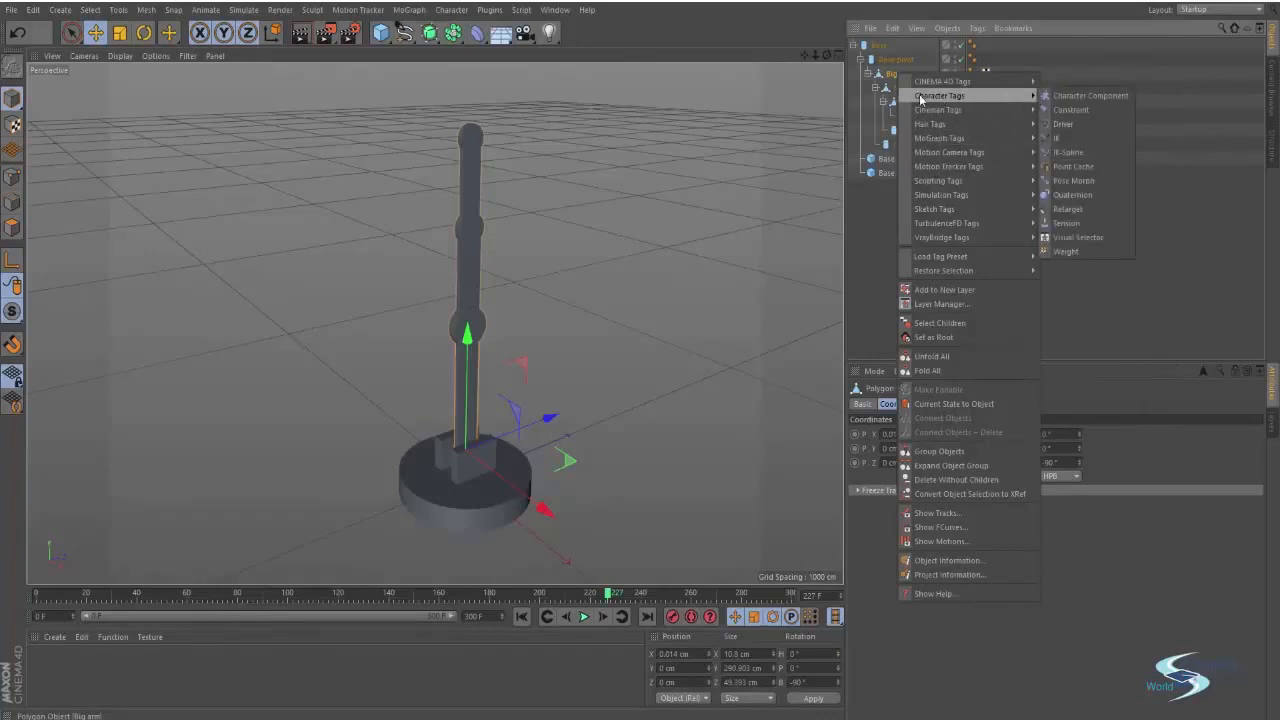
mouse_move(985, 103)
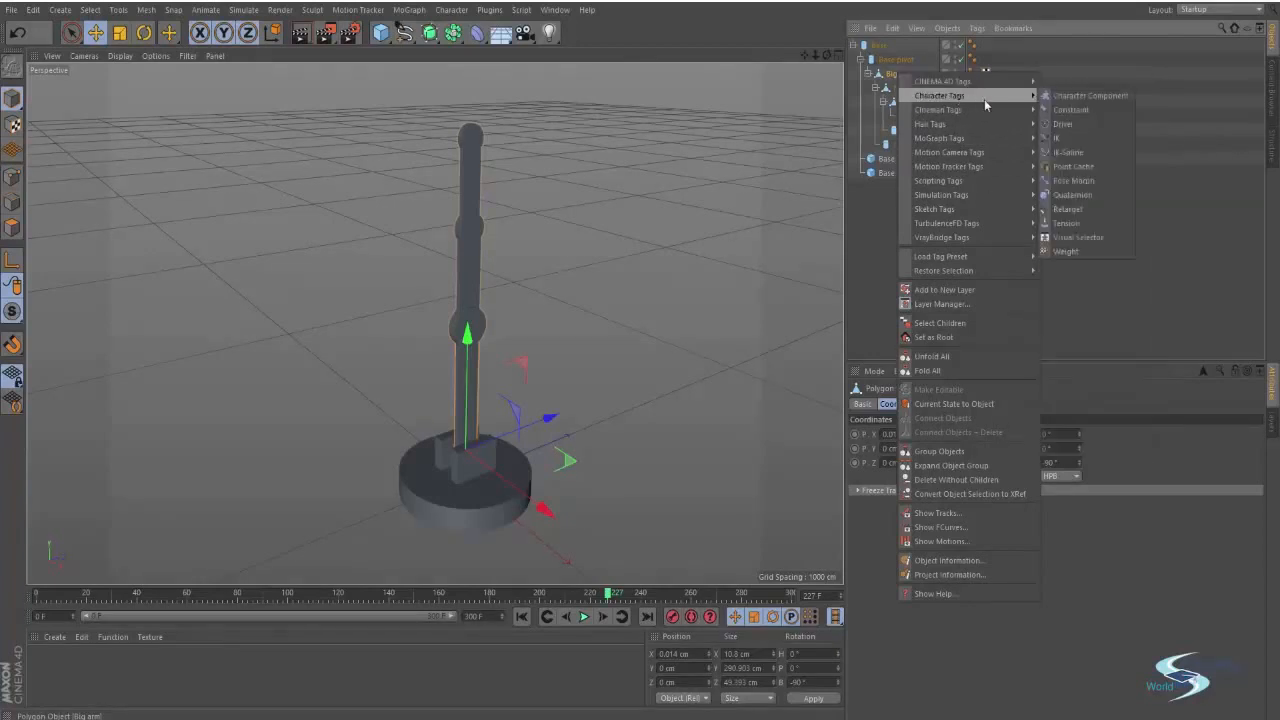
left_click(1085, 145)
Look at the goal-driven arm in the Untitled 1 project and return to Untitled 3.
key("v")
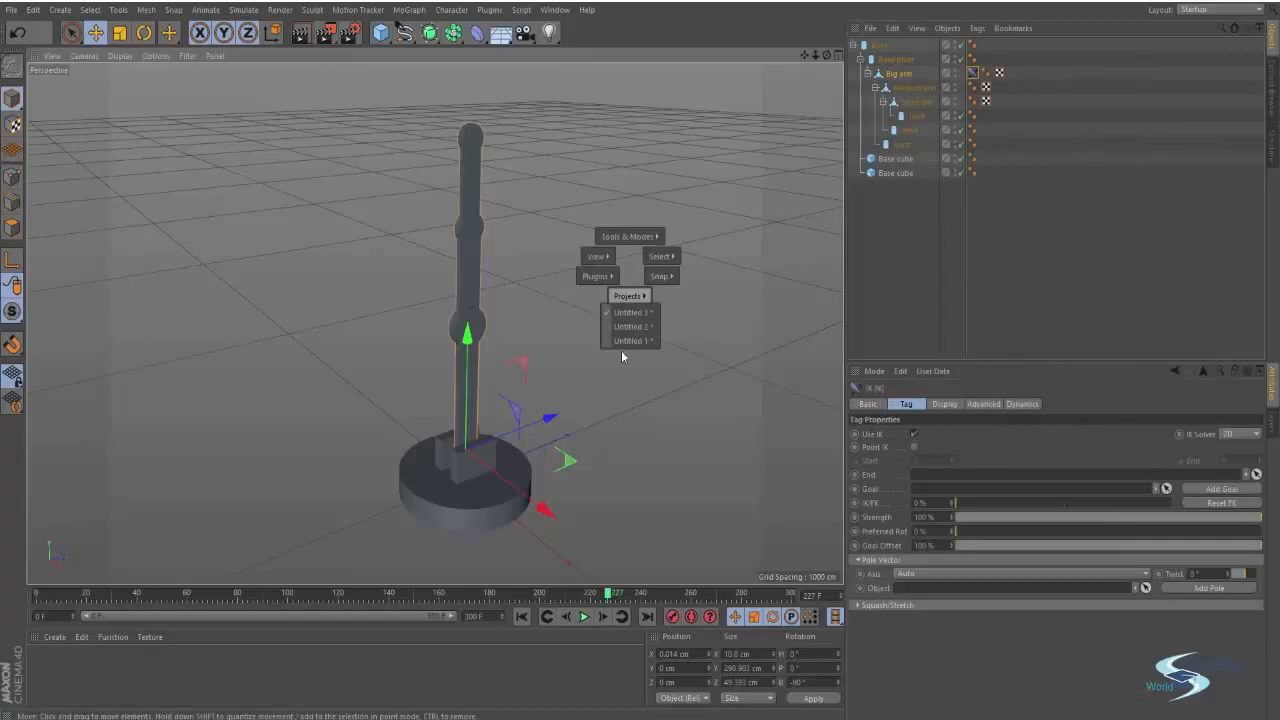
left_click(628, 340)
key("v")
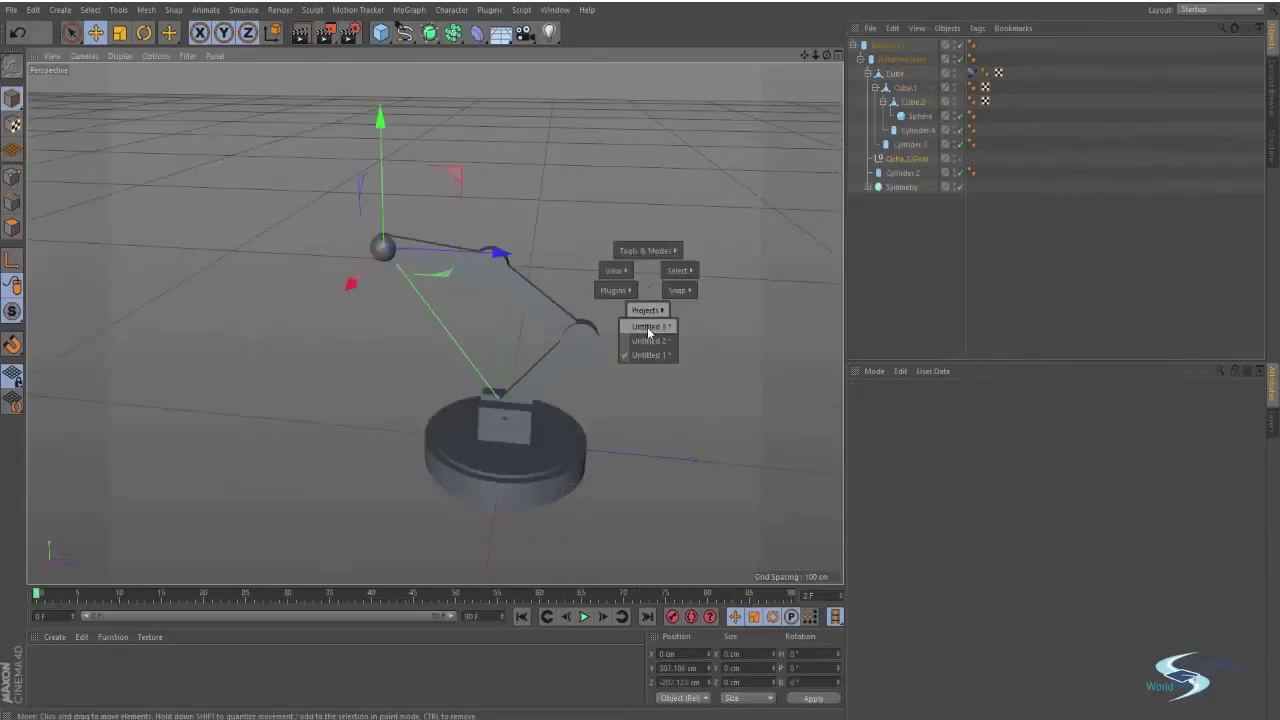
left_click(647, 328)
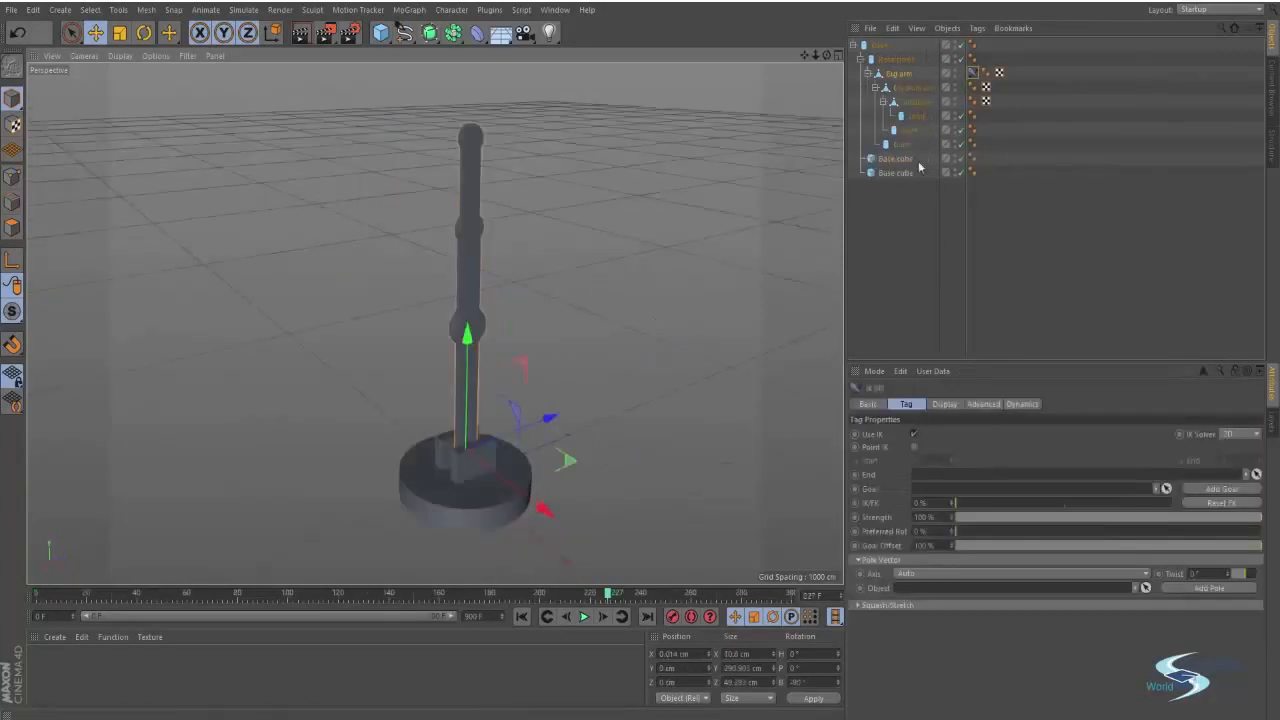
Review where the IK tag sits among the Character tags and view the properties of the Big arm's IK tag.
right_click(899, 77)
mouse_move(1013, 95)
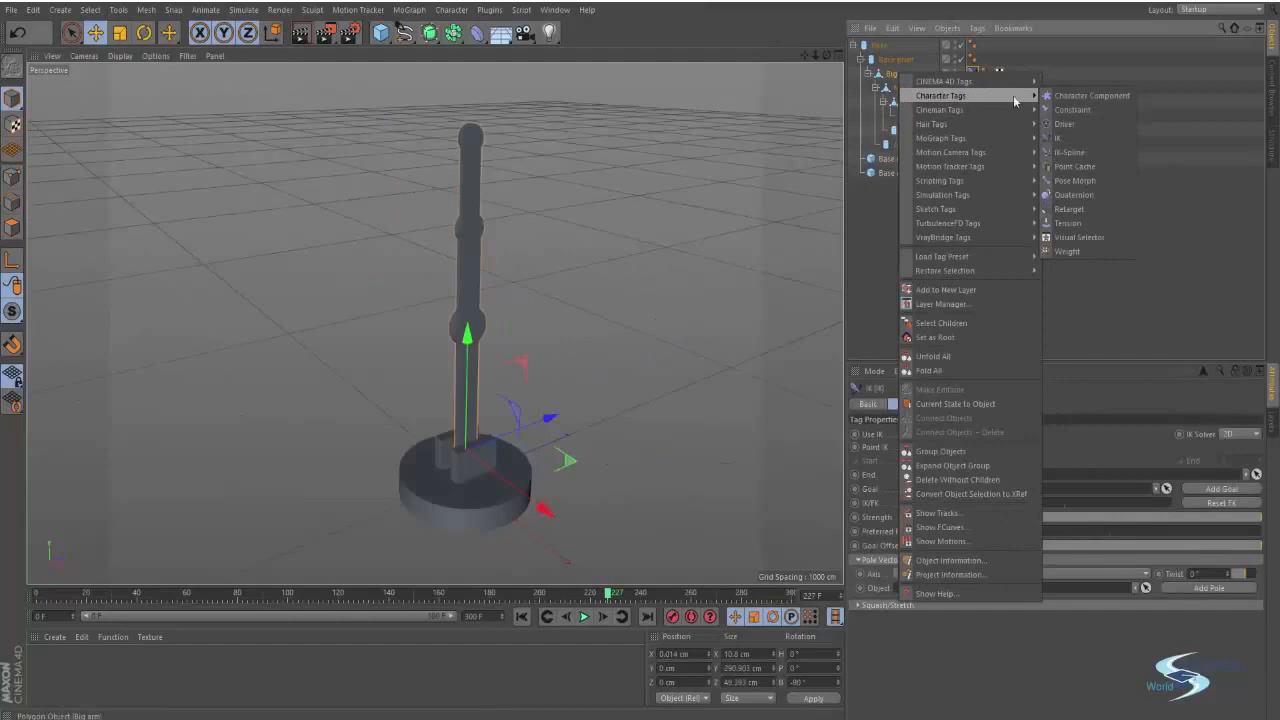
left_click(1073, 137)
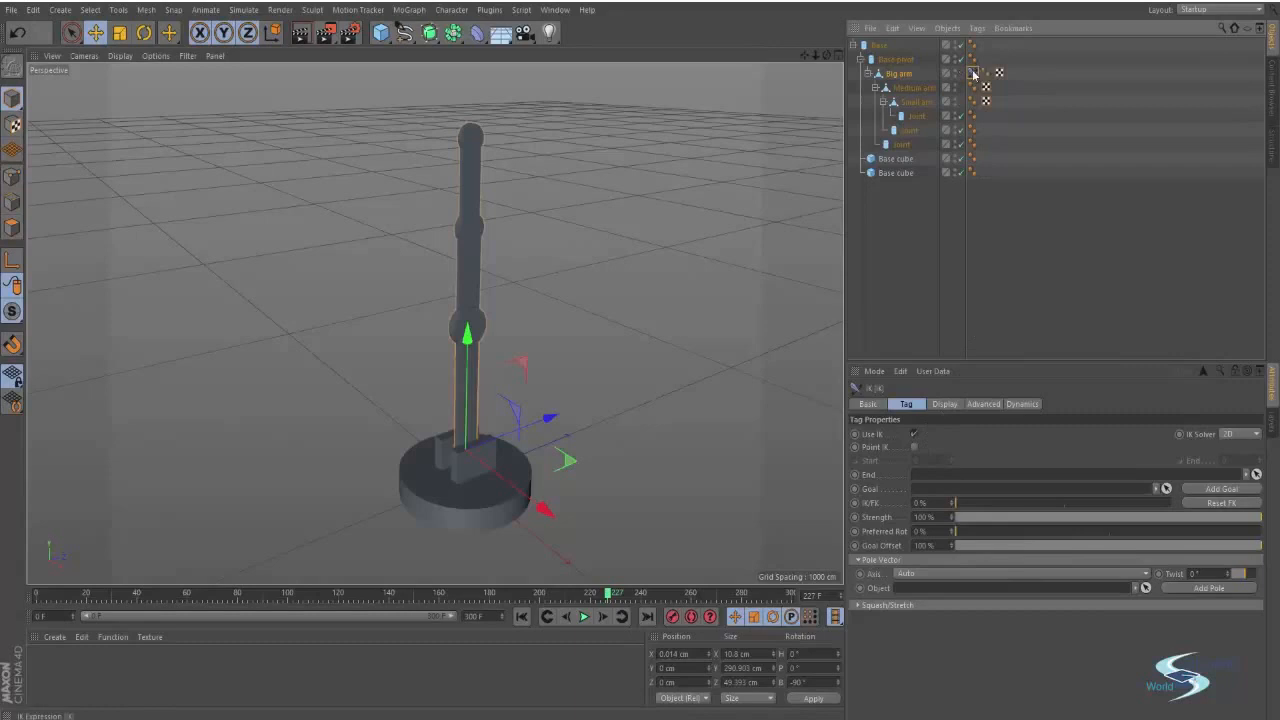
left_click(905, 77)
left_click(972, 75)
Try rotating the Big arm by hand with the Rotate tool and undo the rotations.
left_click_drag(565, 321, 515, 325, "alt")
left_click_drag(465, 421, 440, 408, "alt")
key("r")
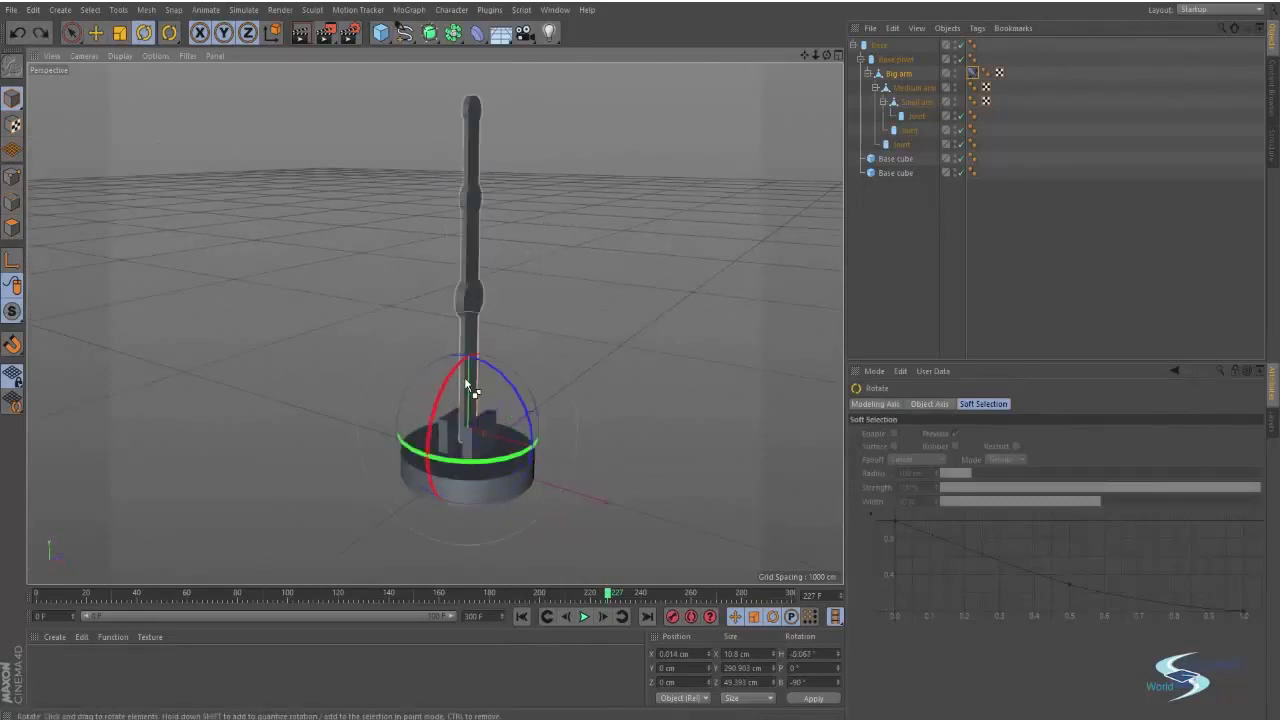
left_click(503, 489)
left_click_drag(503, 491, 460, 515)
key("ctrl+z")
left_click(472, 349)
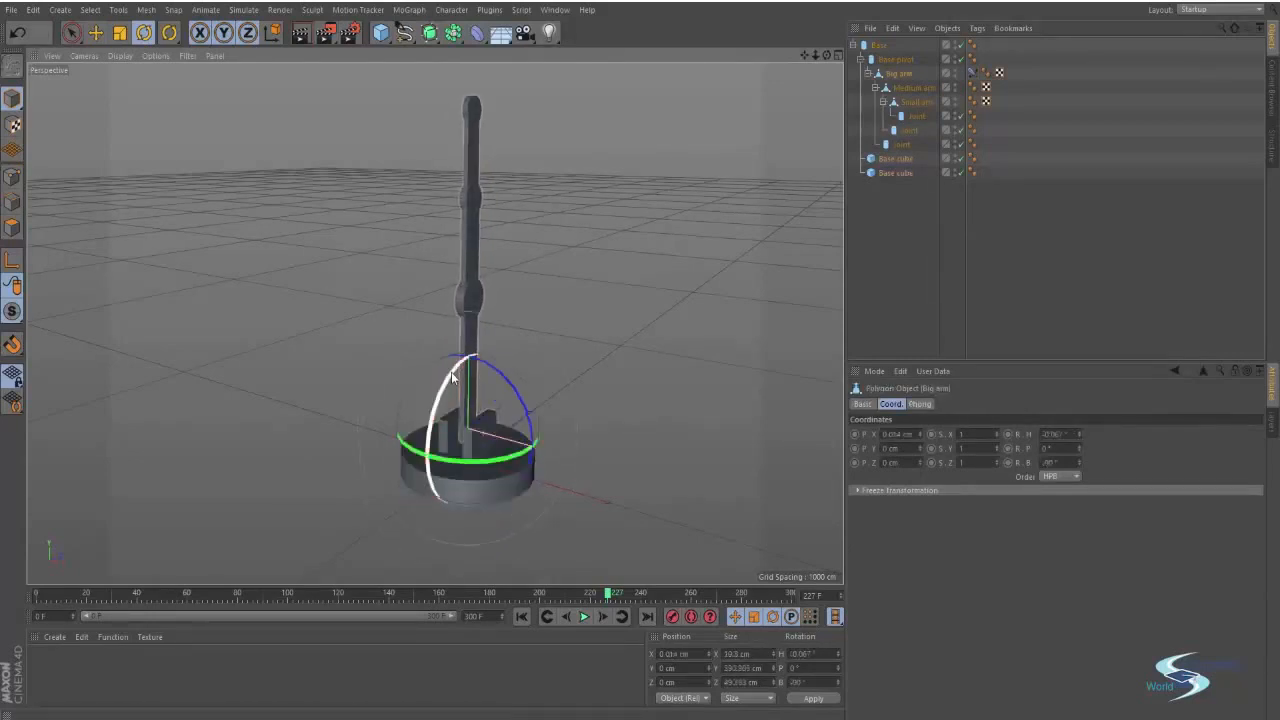
left_click_drag(458, 378, 455, 382)
key("ctrl+z")
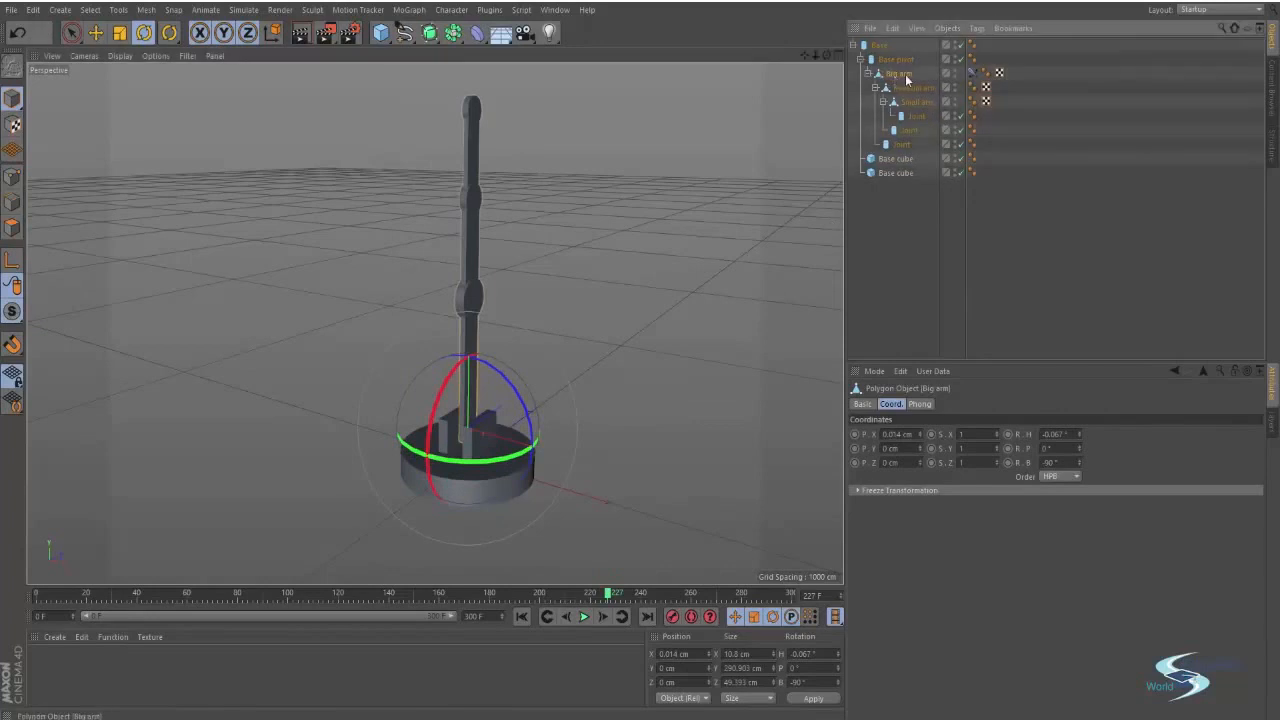
Assign the Joint at the tip of the Small arm as the End object of the Big arm's IK tag.
left_click(973, 74)
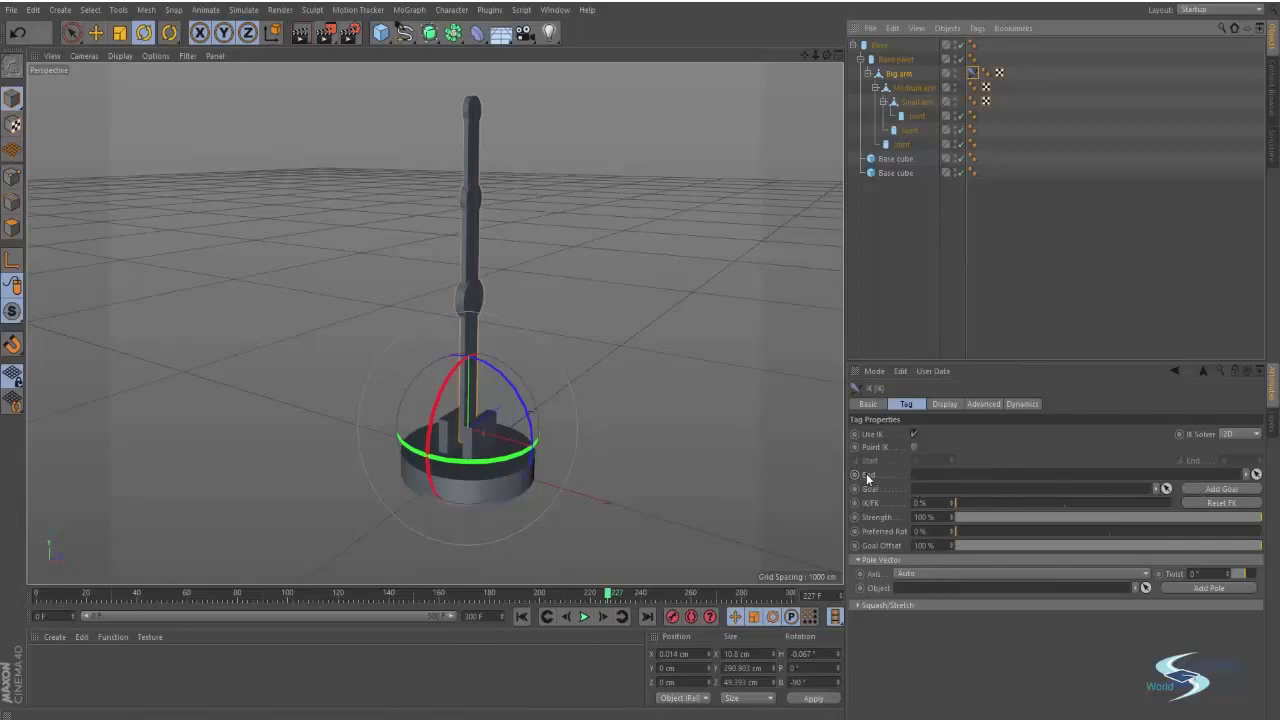
left_click(475, 113)
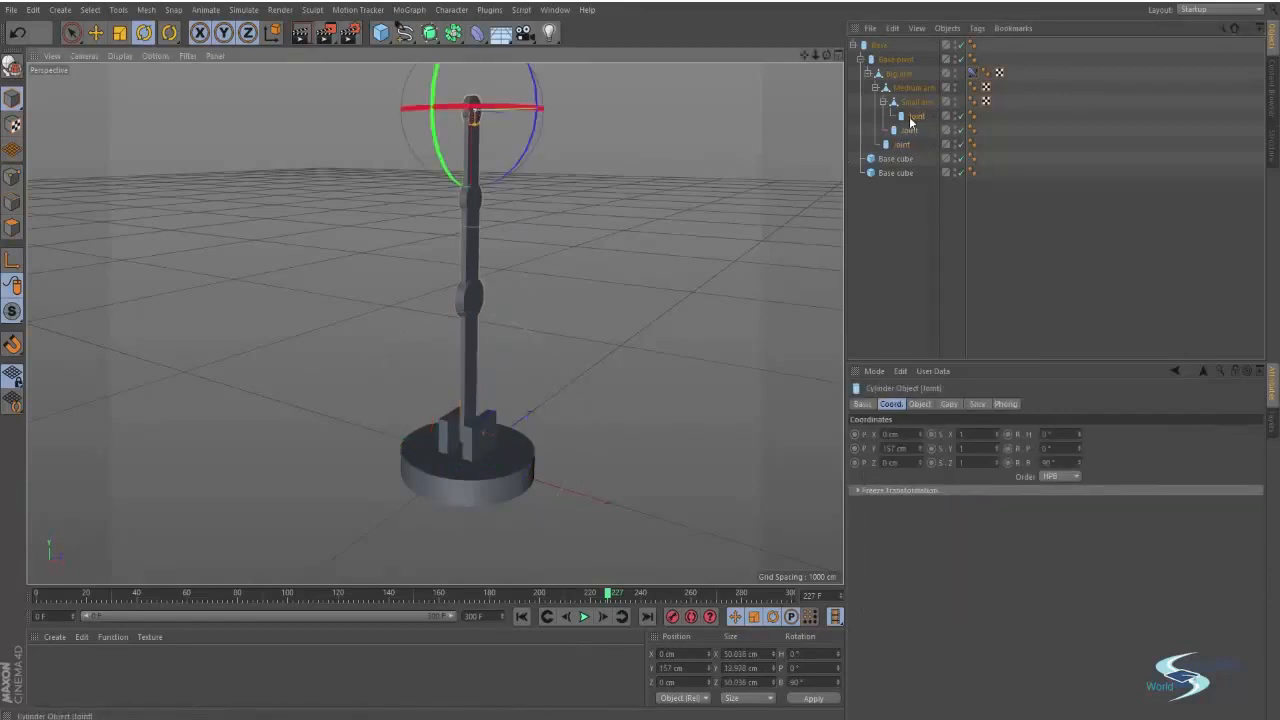
left_click(976, 74)
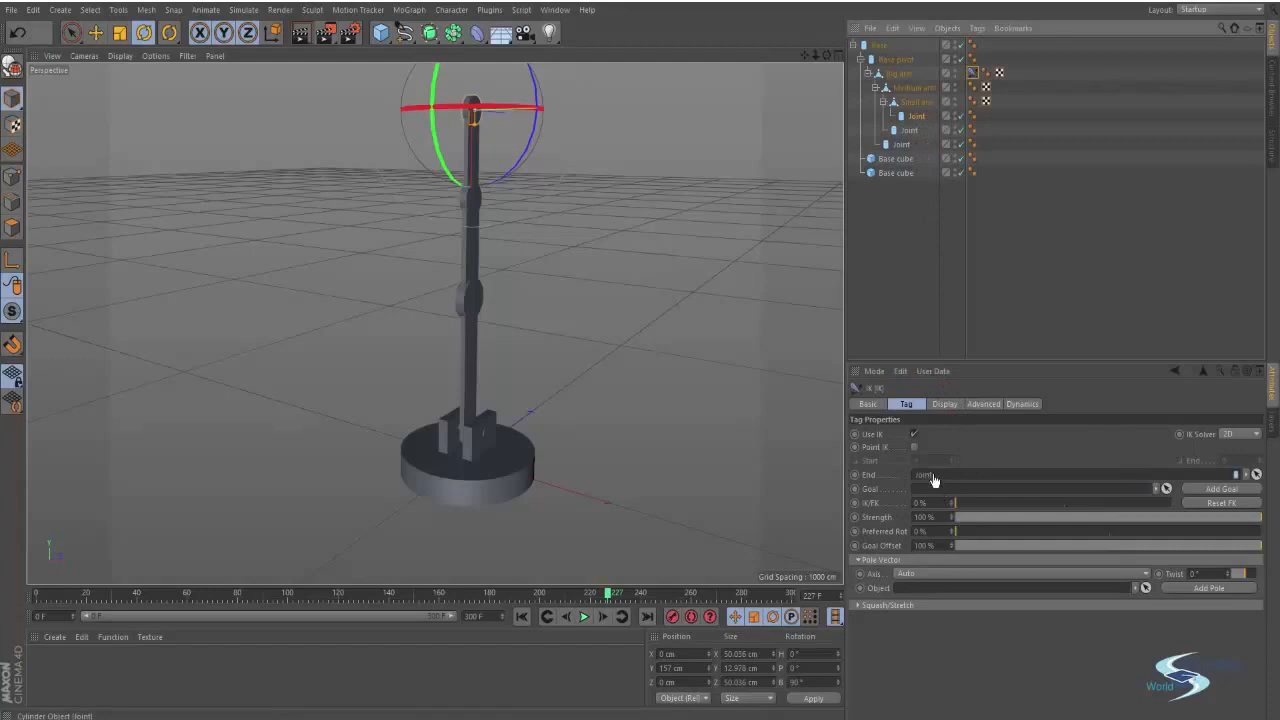
Switch to the Move tool and examine the tip Joint, the Small arm and the Big arm's IK tag.
middle_click_drag(642, 266, 641, 307, "alt")
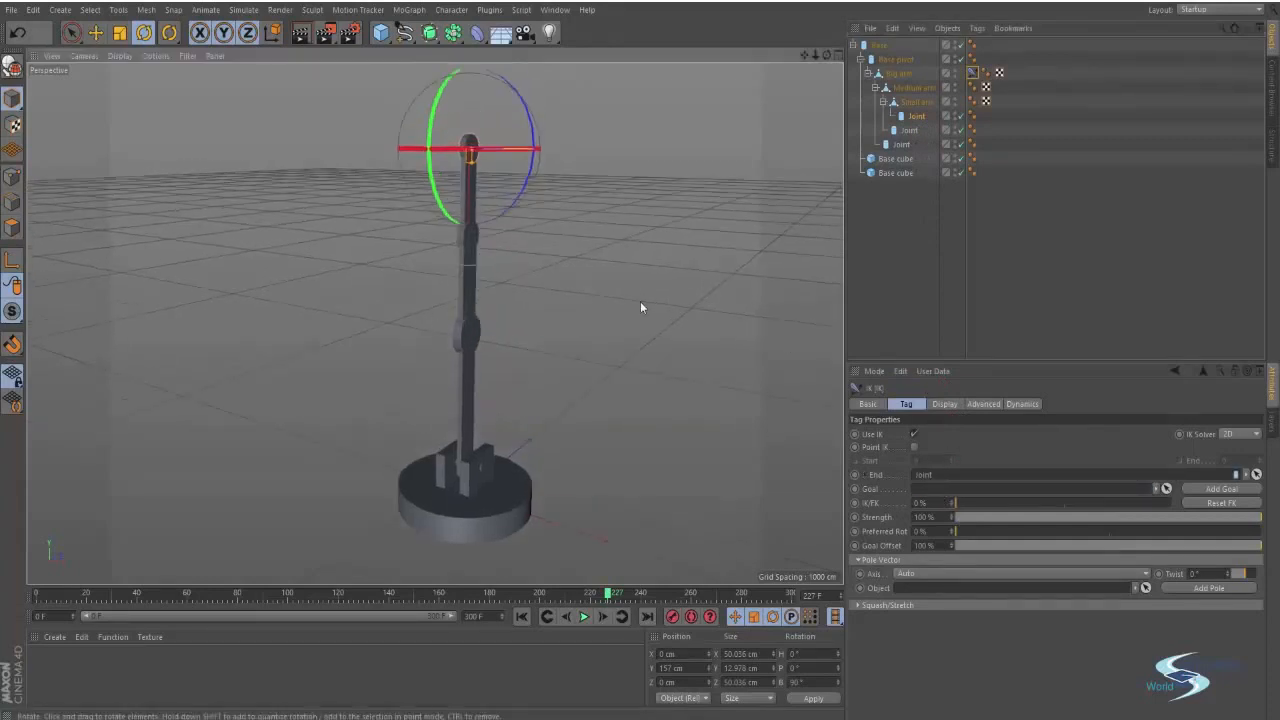
mouse_move(641, 305)
left_mouse_down("alt")
mouse_move(576, 304)
mouse_move(617, 313)
left_mouse_up("alt")
key("e")
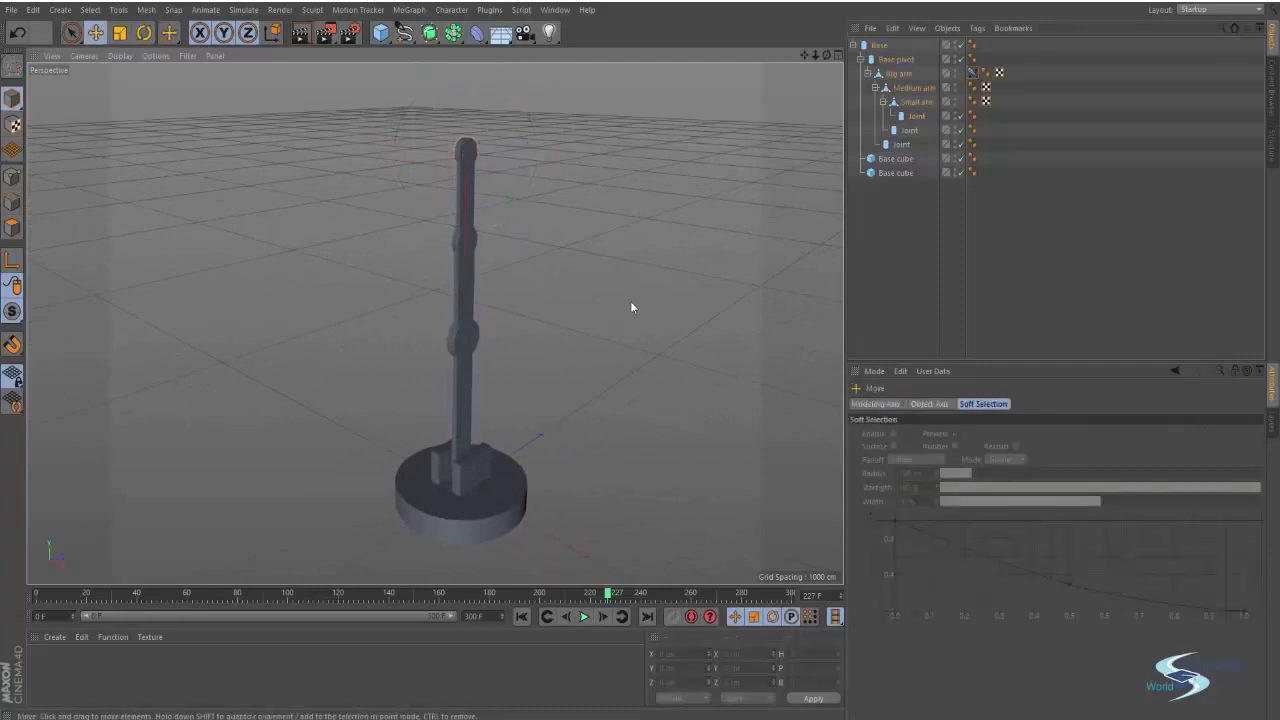
left_click(467, 152)
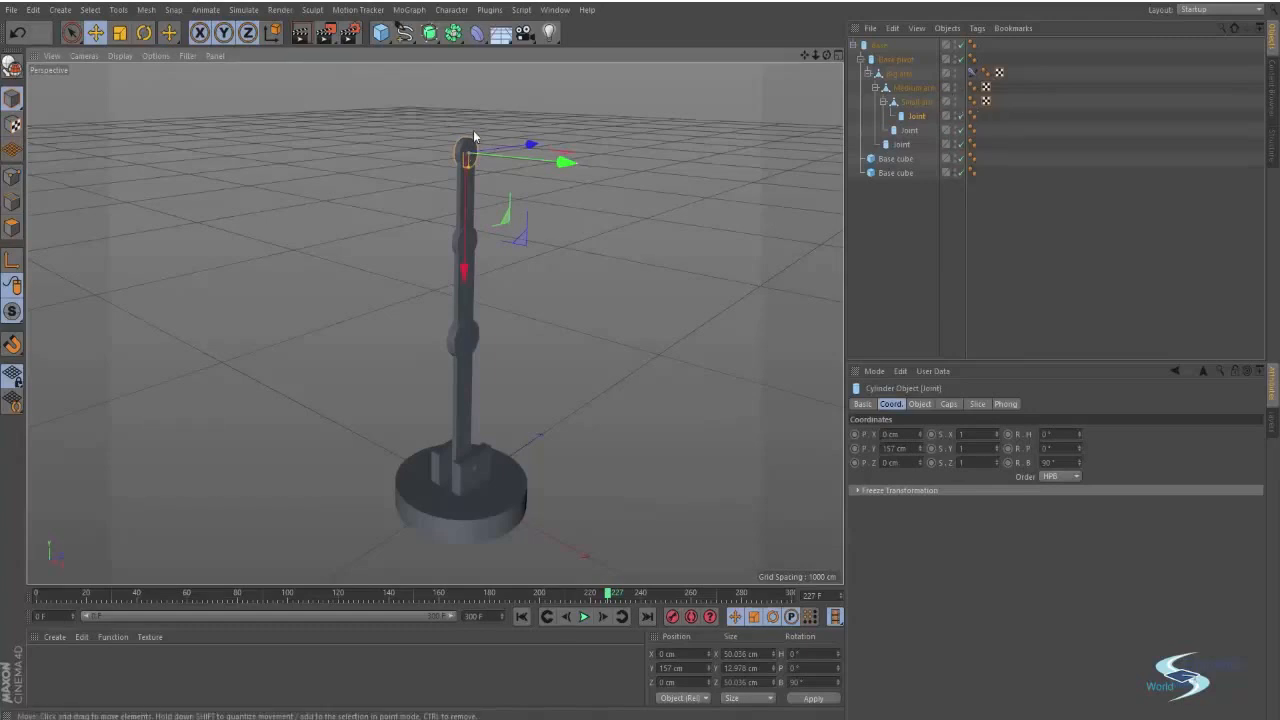
left_click(474, 216)
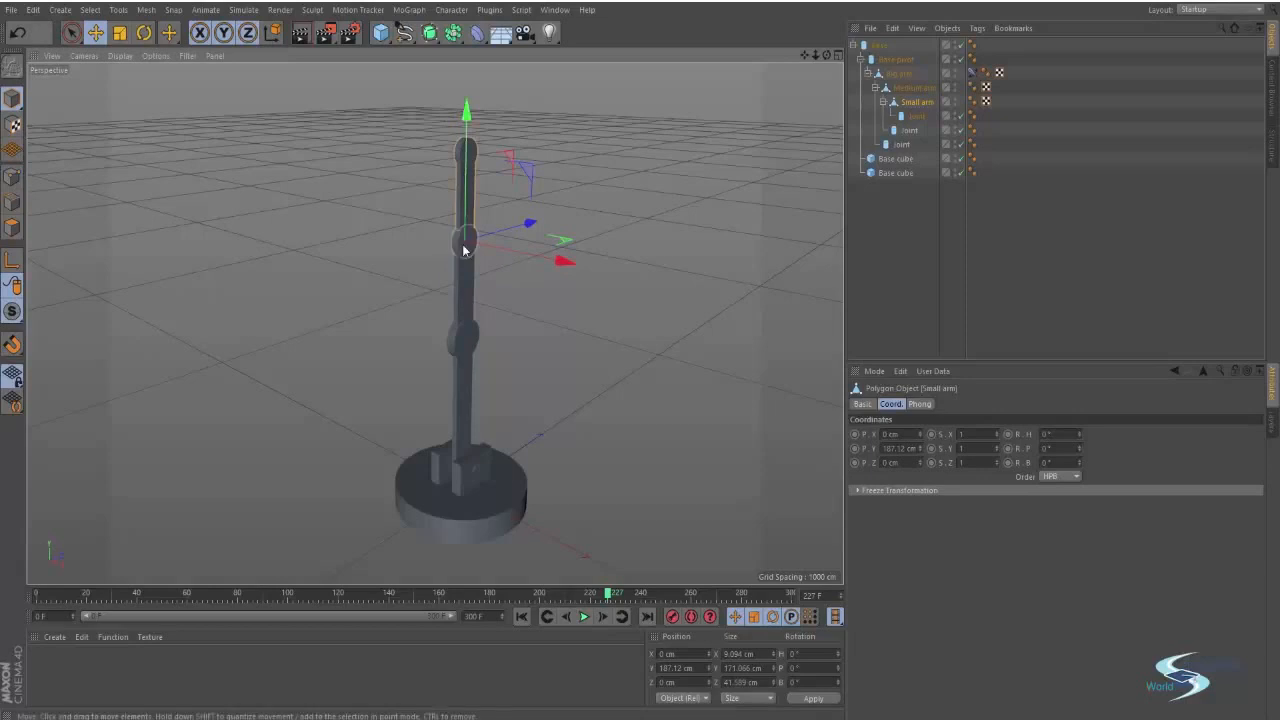
left_click(470, 153)
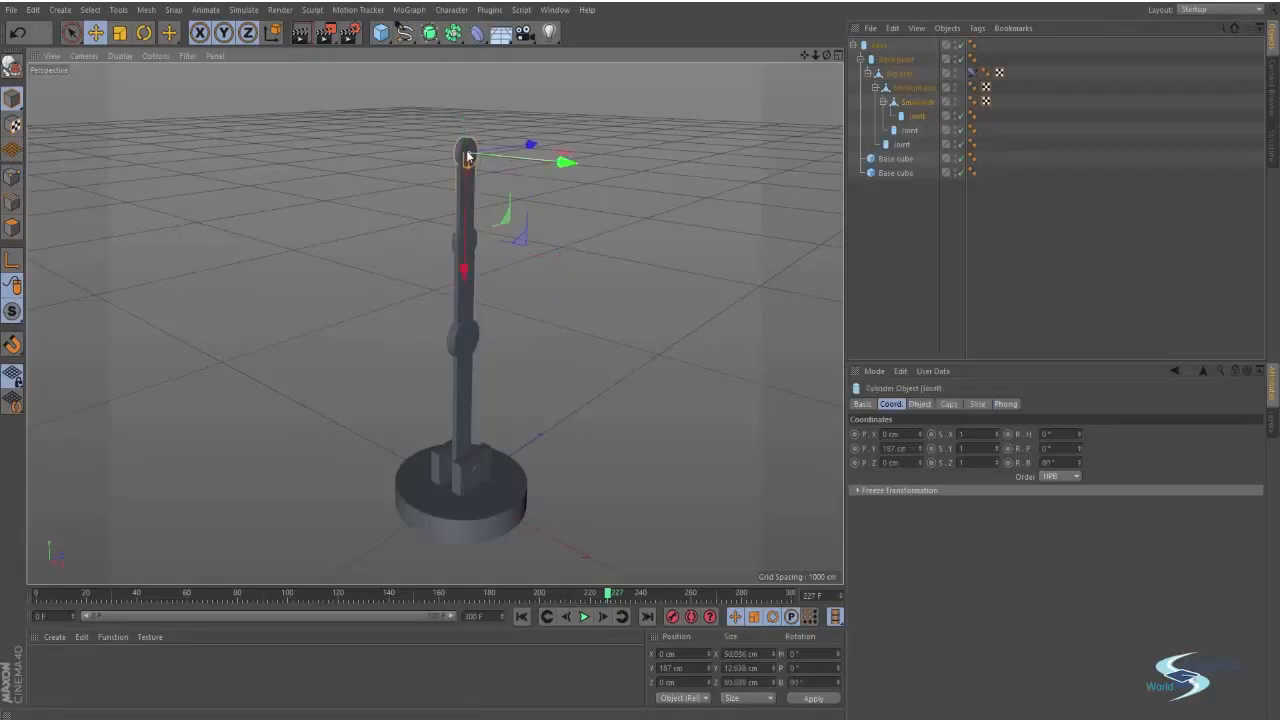
left_click(975, 74)
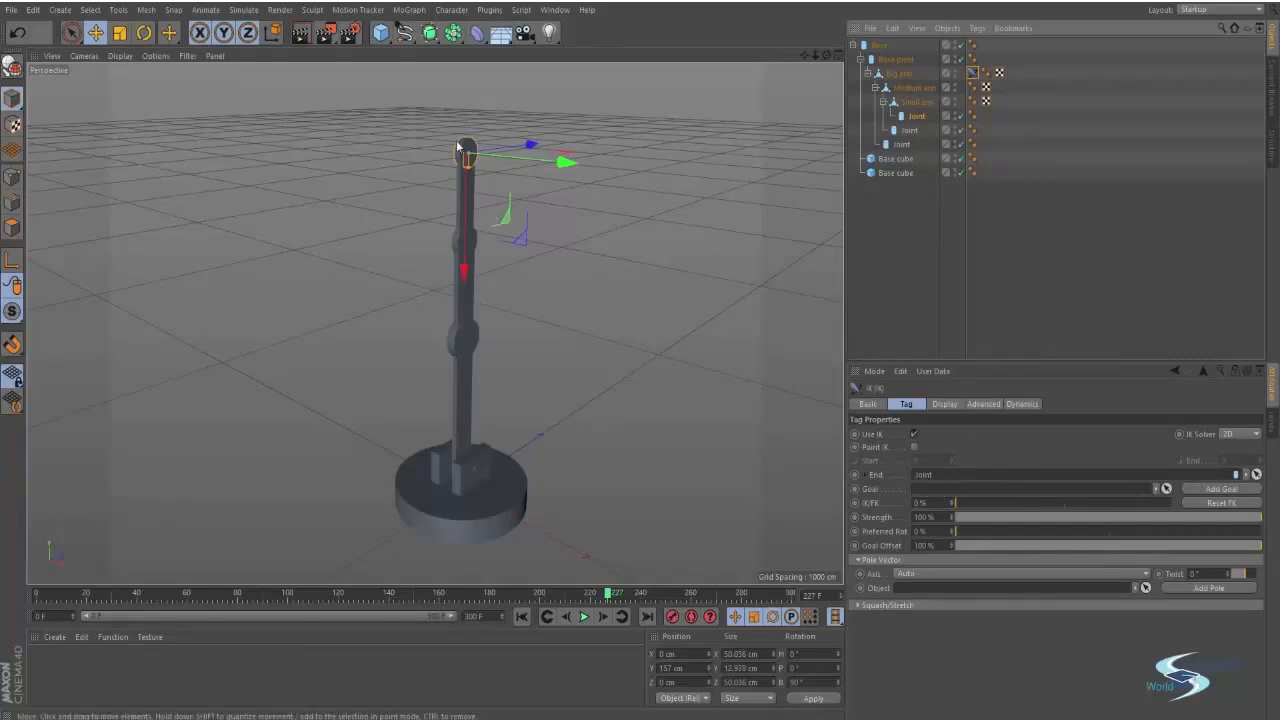
Try placing a null and a sphere beside the arm as possible goal objects, and delete both.
left_click_drag(493, 217, 413, 141, "alt")
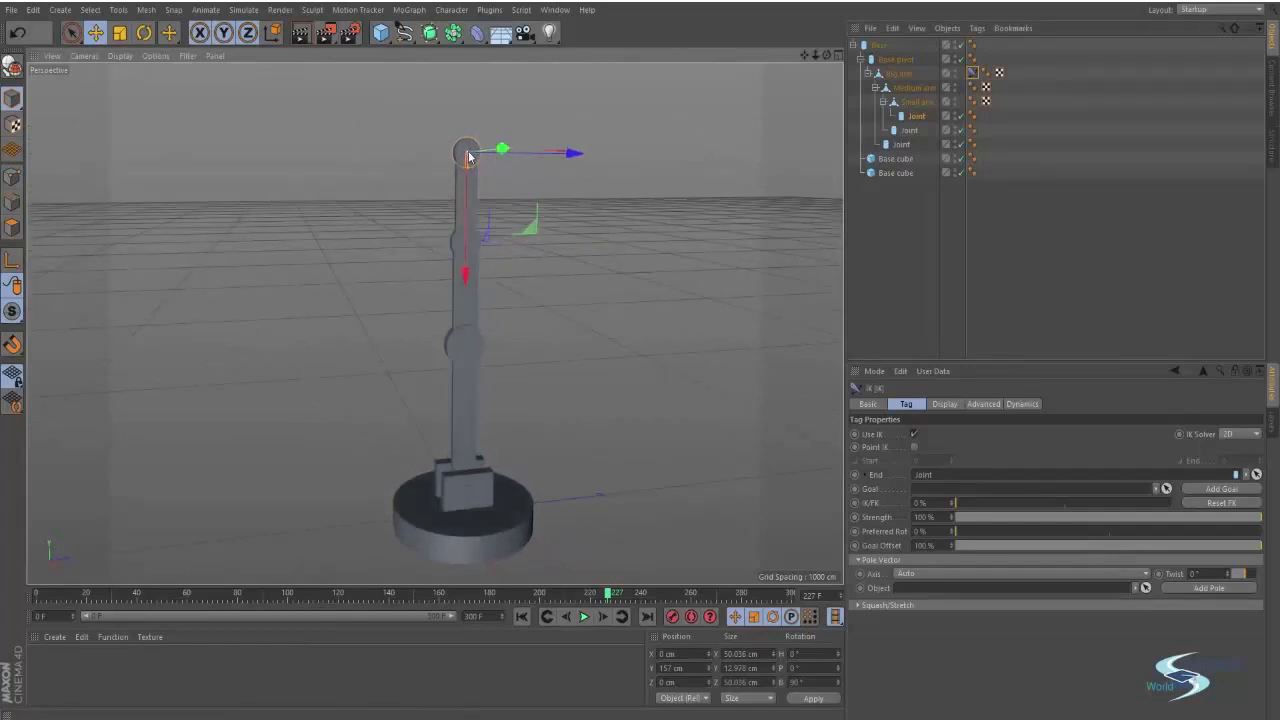
left_click_drag(691, 220, 497, 232, "alt")
left_click_drag(380, 32, 436, 51)
left_click_drag(530, 410, 600, 335)
left_click_drag(380, 32, 633, 77)
left_click_drag(541, 376, 643, 257)
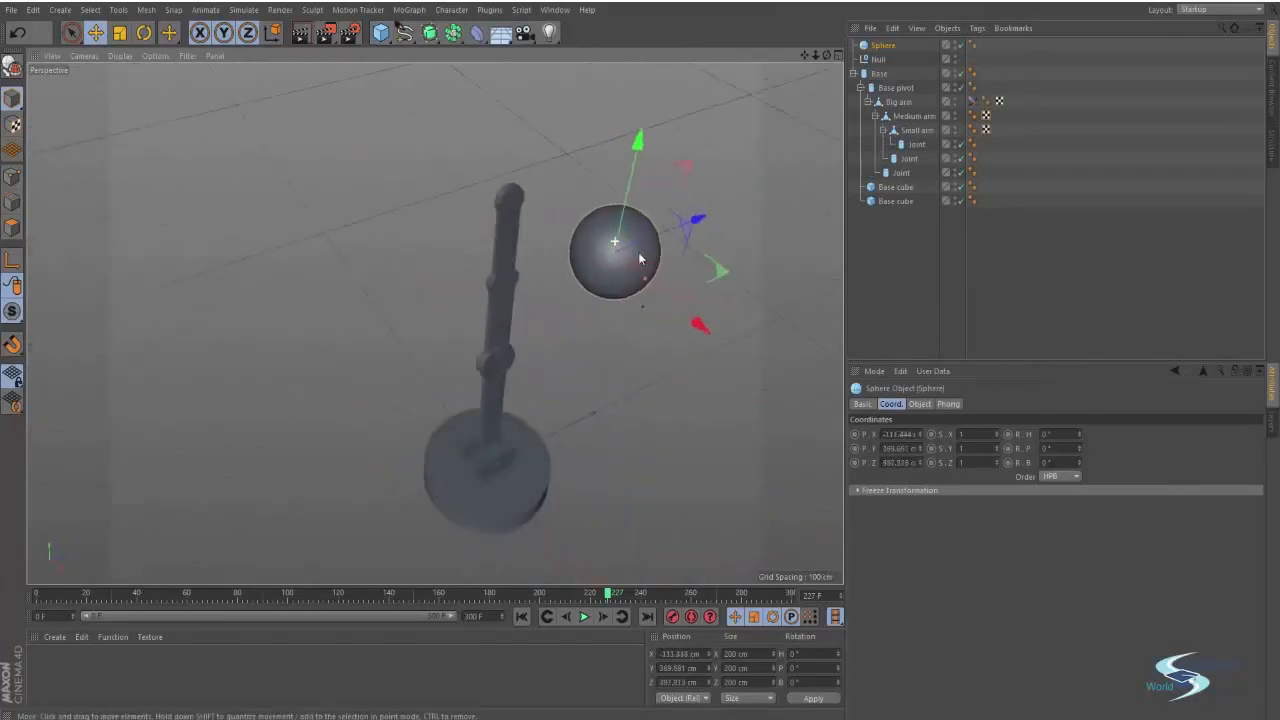
key("Delete")
left_click(875, 46)
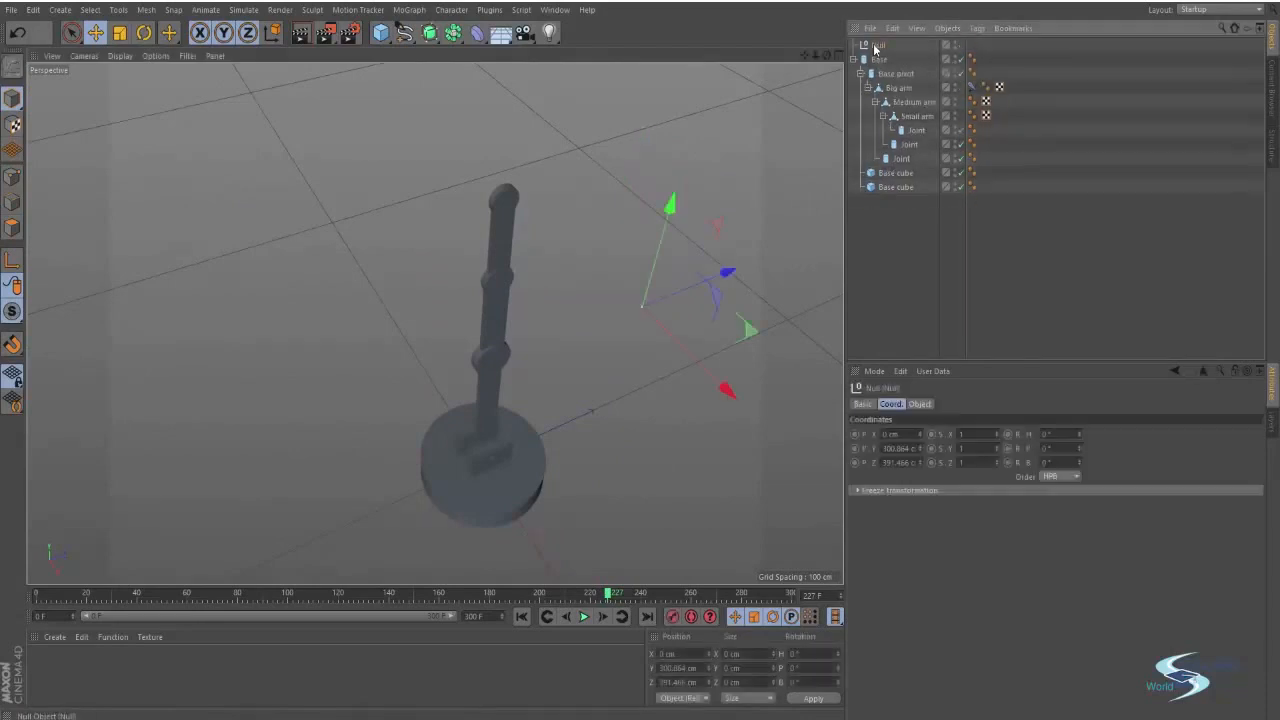
key("Delete")
Add a new null and move it beside the arm to about Y 365 cm and Z 348 cm.
left_click(973, 73)
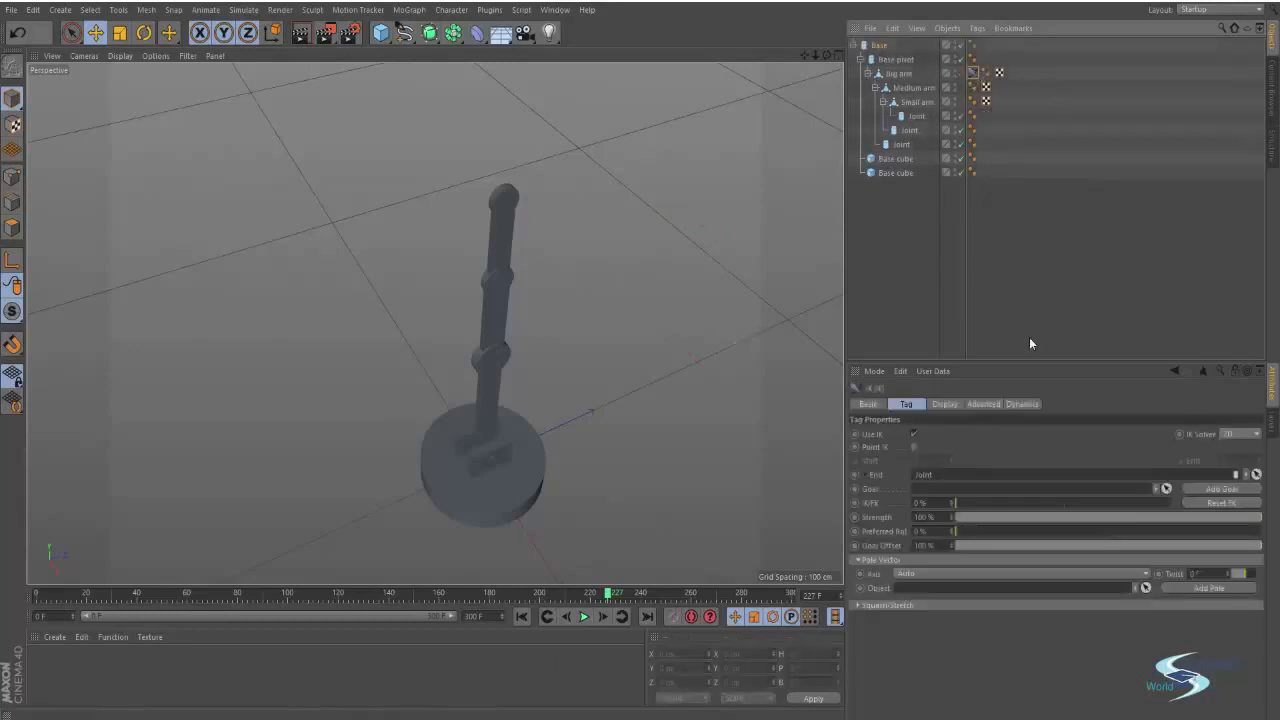
left_click_drag(620, 330, 813, 451, "alt")
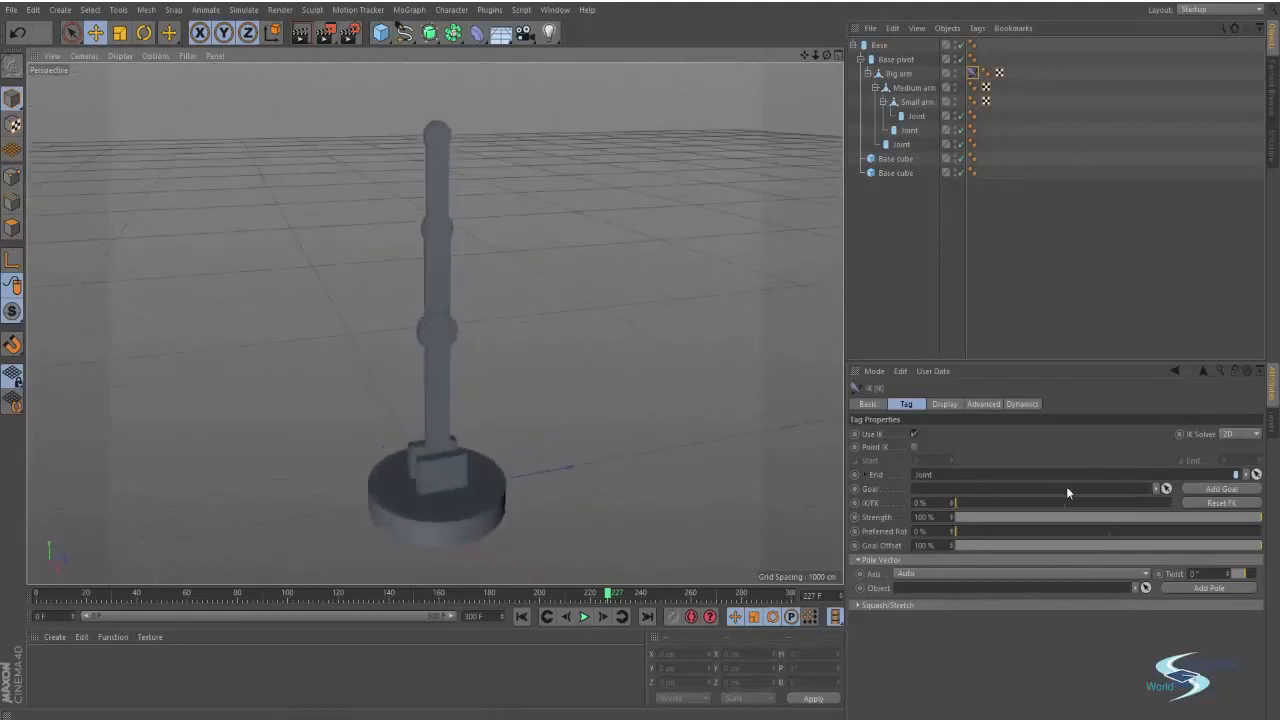
left_click_drag(380, 32, 430, 50)
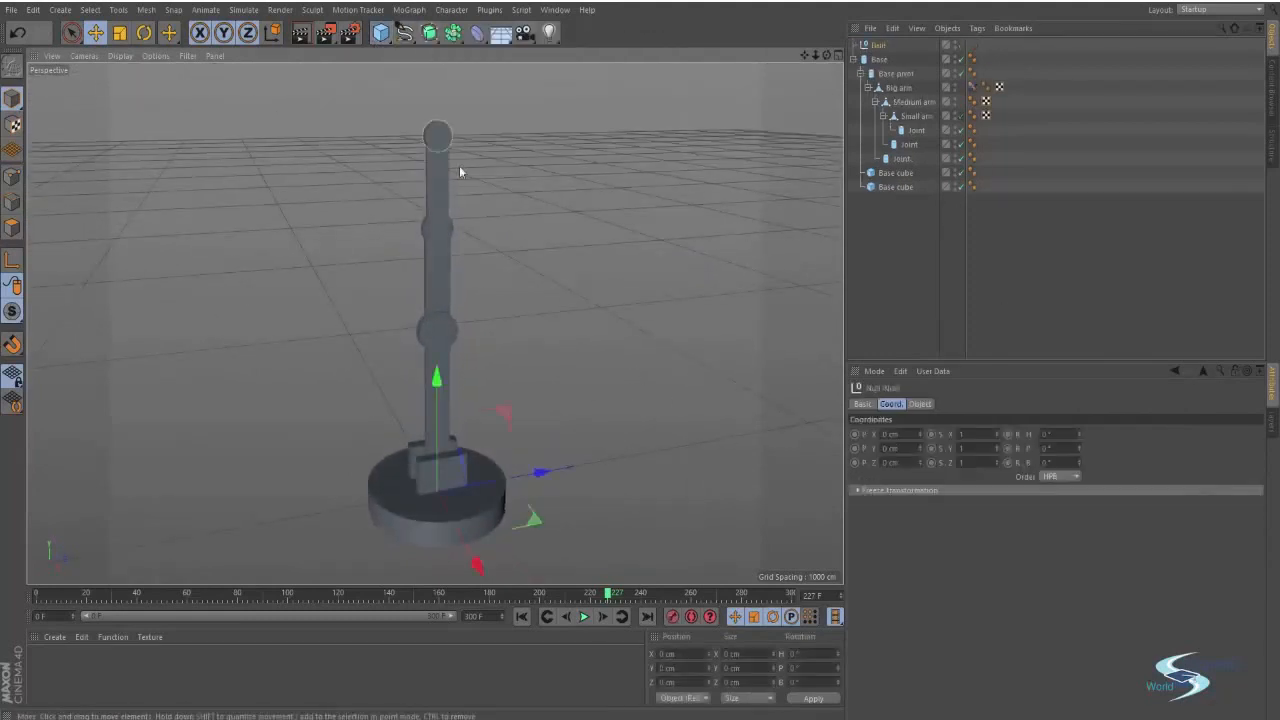
left_click_drag(502, 418, 663, 223)
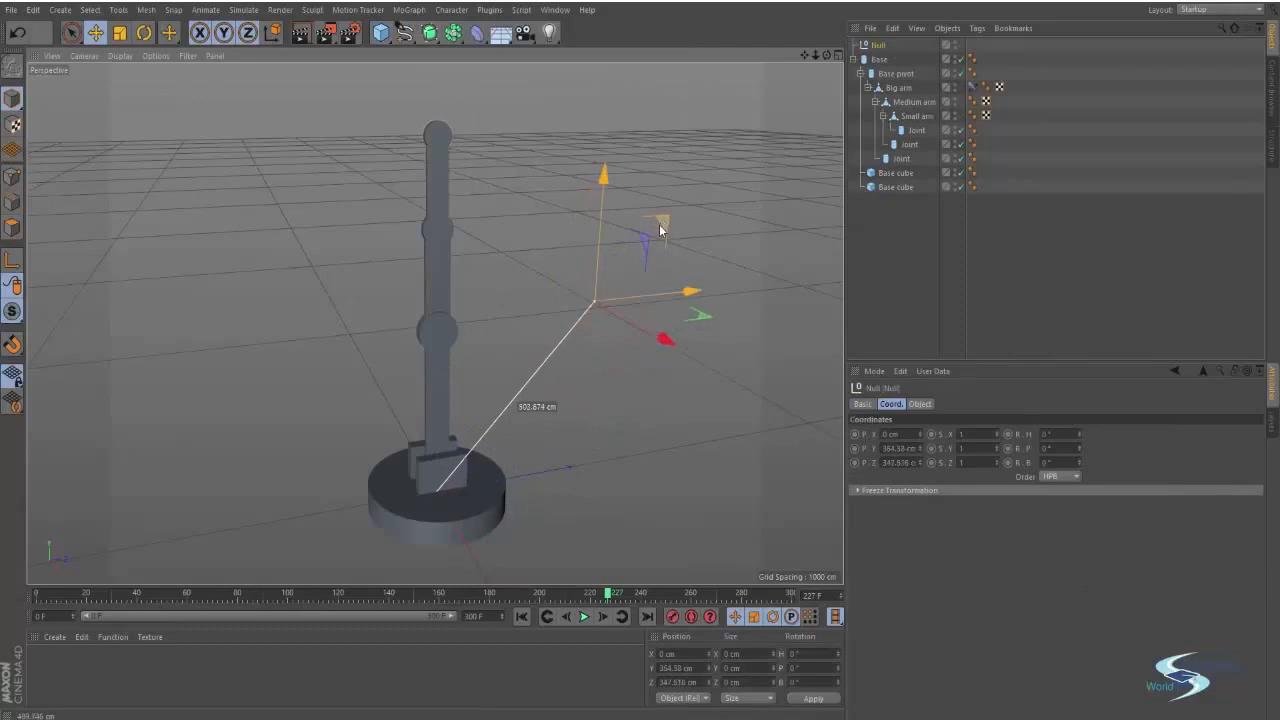
Assign the Null as the Goal of the Big arm's IK tag and check how the arm reaches towards it.
left_click(971, 87)
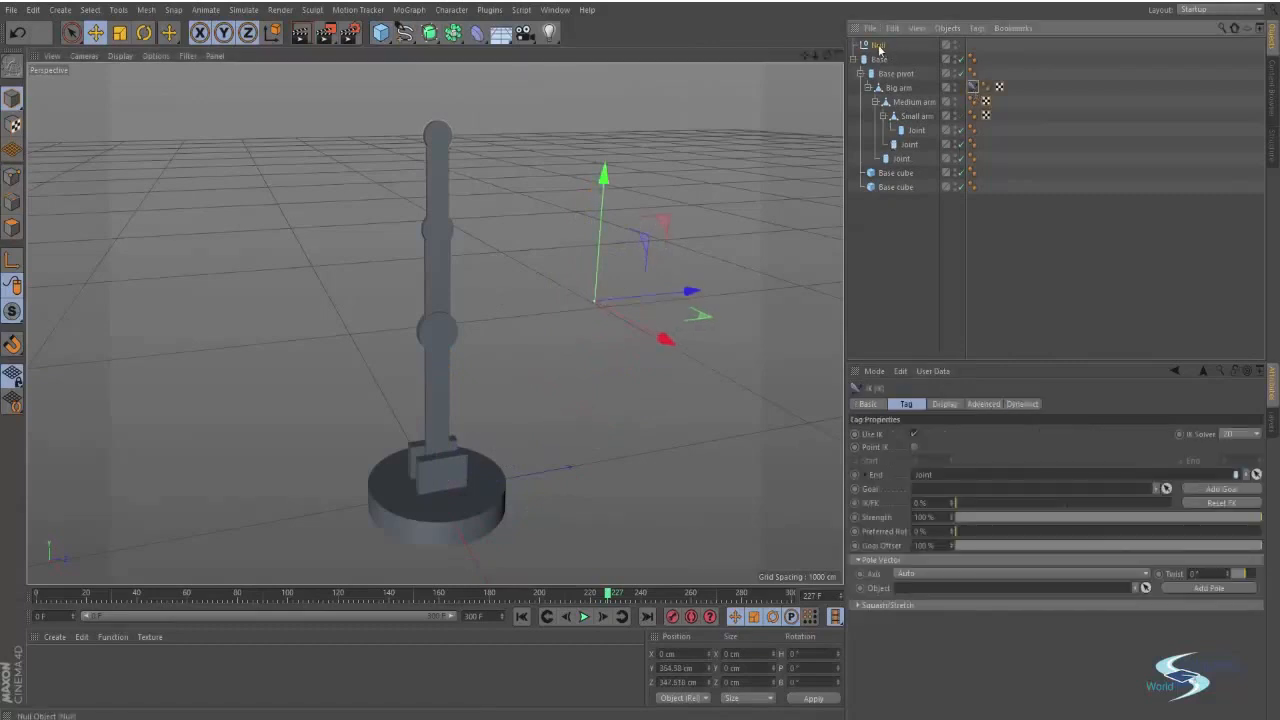
left_click_drag(879, 47, 882, 75)
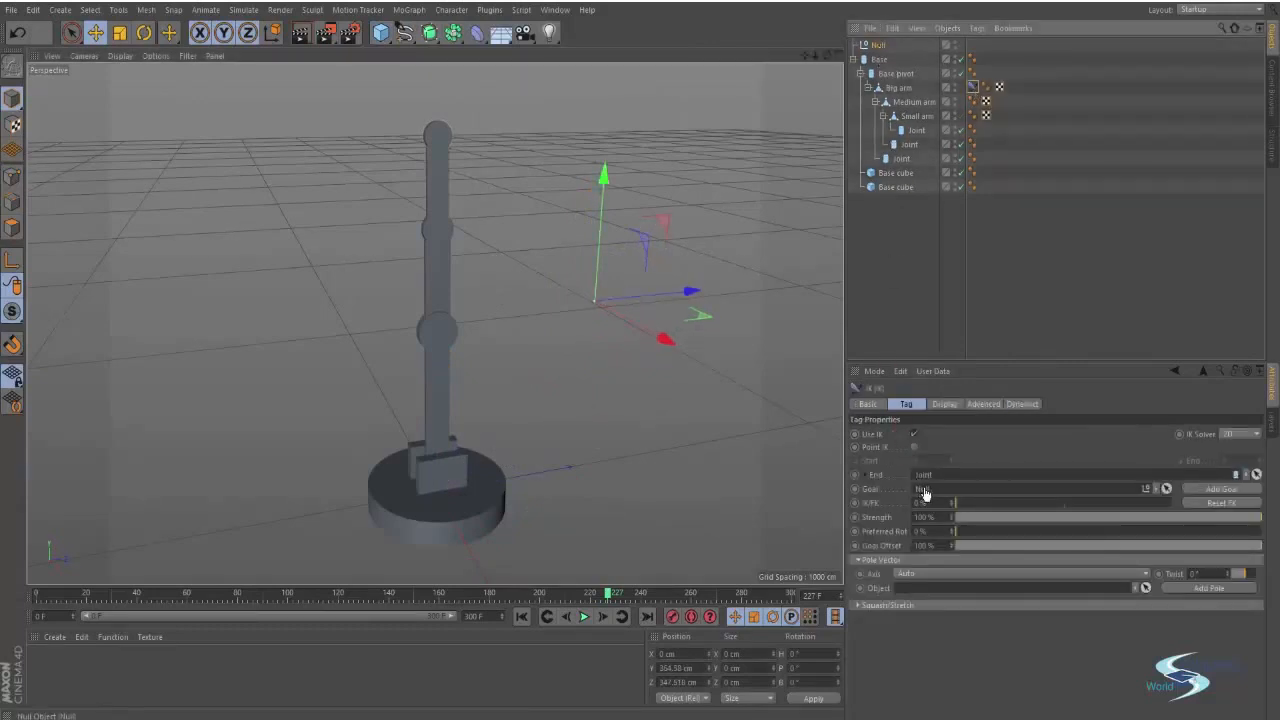
left_click_drag(925, 493, 925, 492)
mouse_move(617, 315)
left_mouse_down("alt")
mouse_move(661, 394)
mouse_move(663, 340)
mouse_move(574, 290)
mouse_move(600, 328)
left_mouse_up("alt")
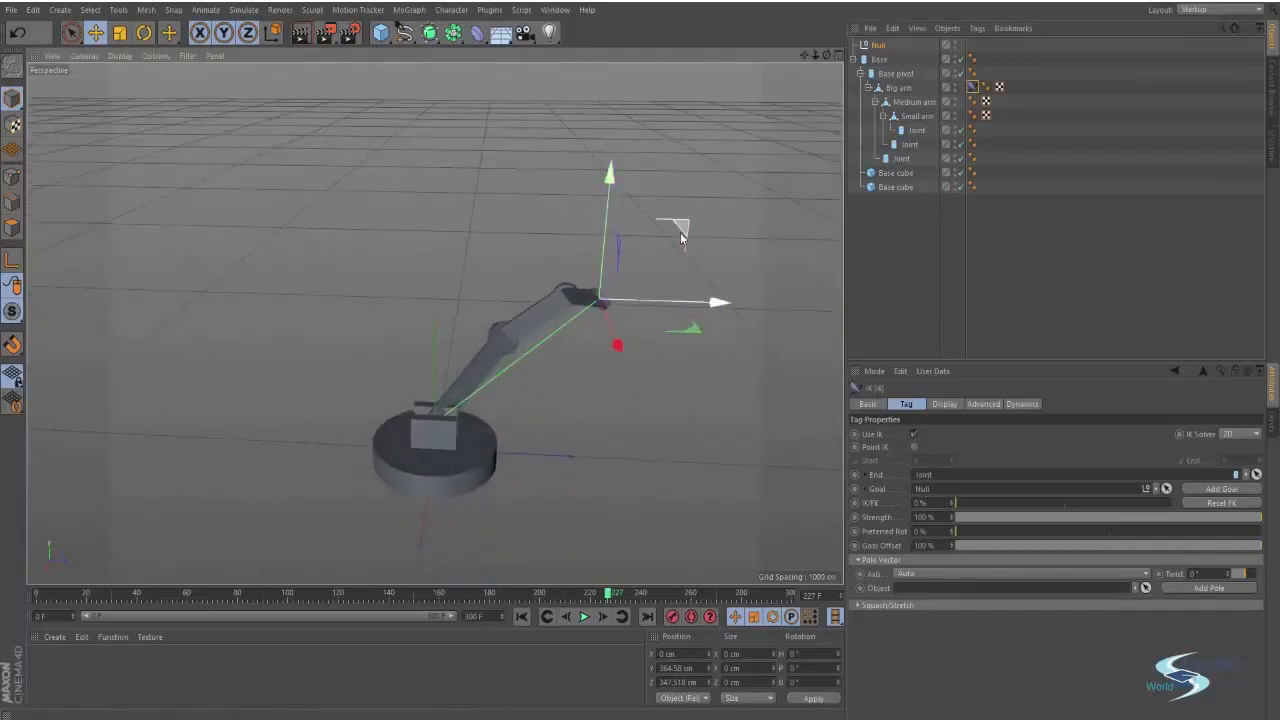
mouse_move(677, 234)
left_mouse_down()
mouse_move(633, 283)
mouse_move(703, 238)
mouse_move(680, 238)
left_mouse_up()
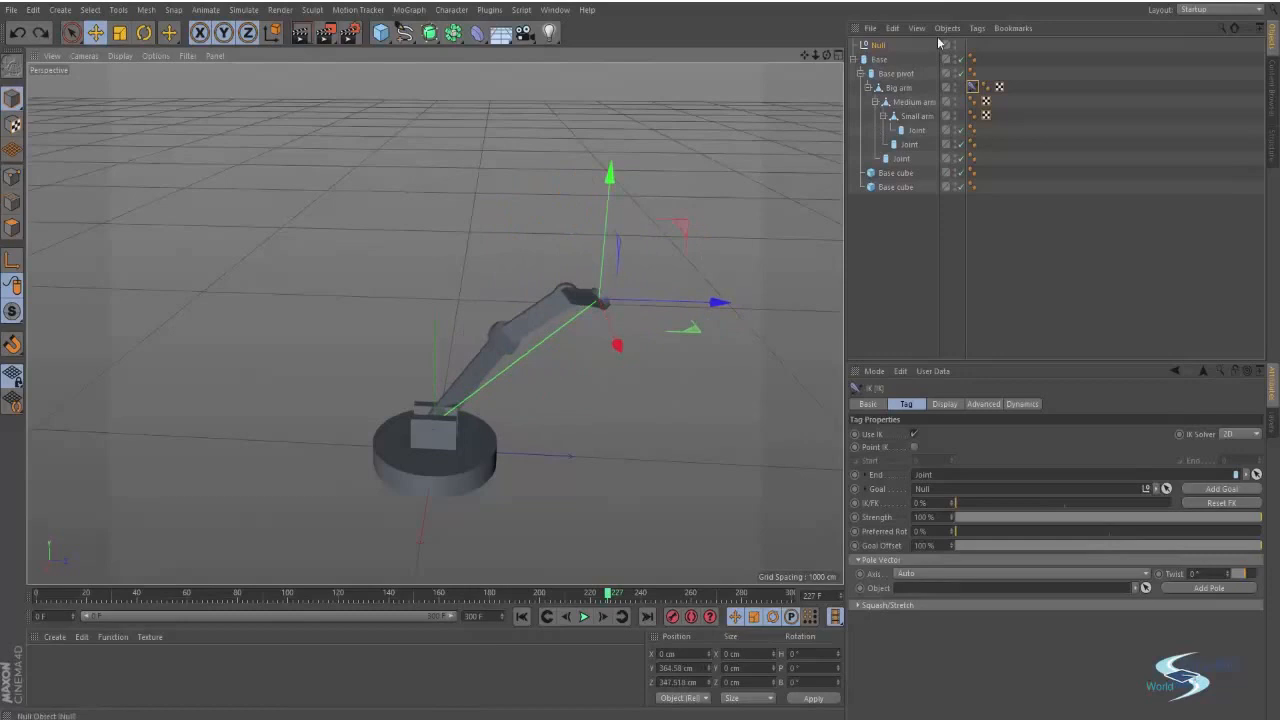
Delete the Null goal, undo the deletion and inspect the Goal setting of the Big arm's IK tag.
left_click(877, 46)
key("Delete")
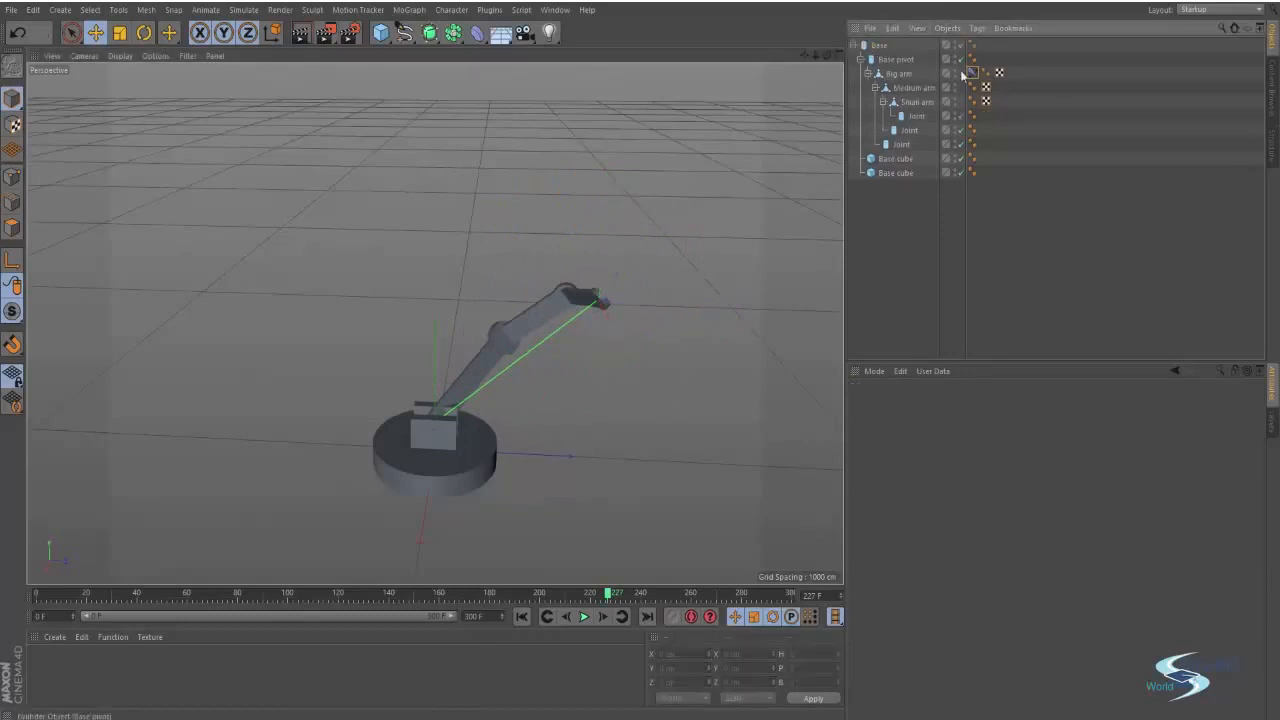
key("ctrl+z")
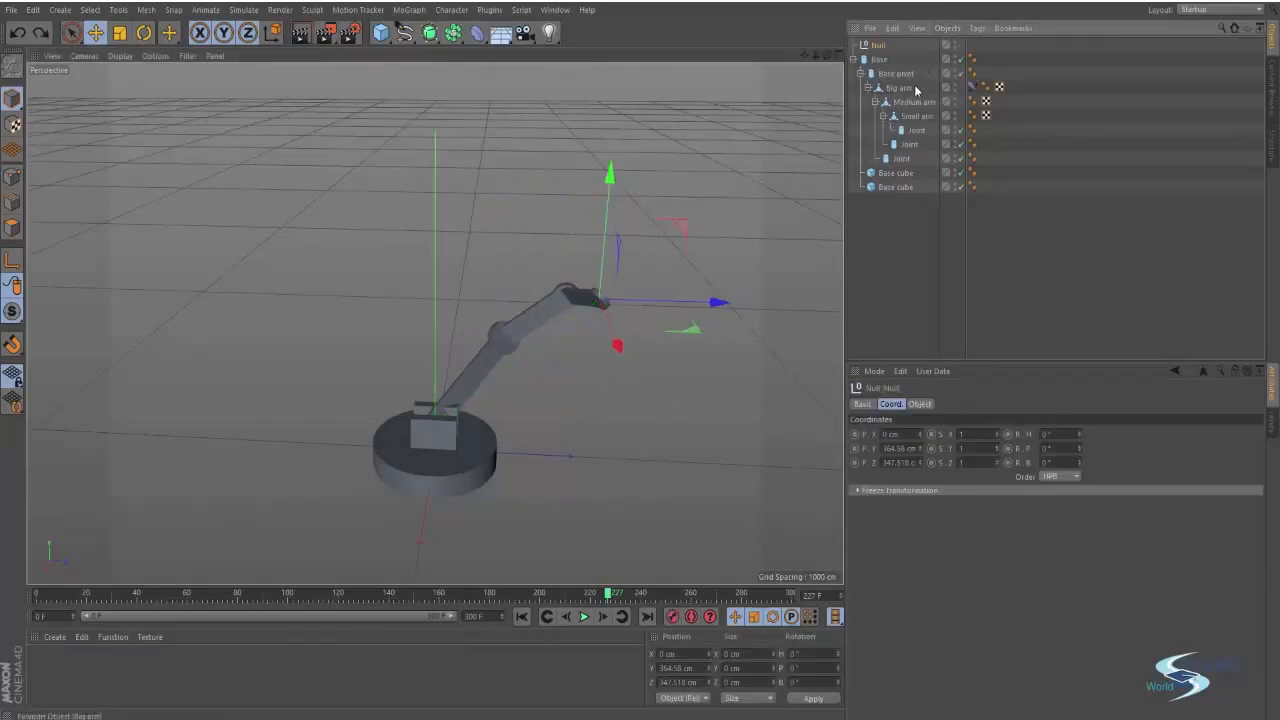
left_click(972, 87)
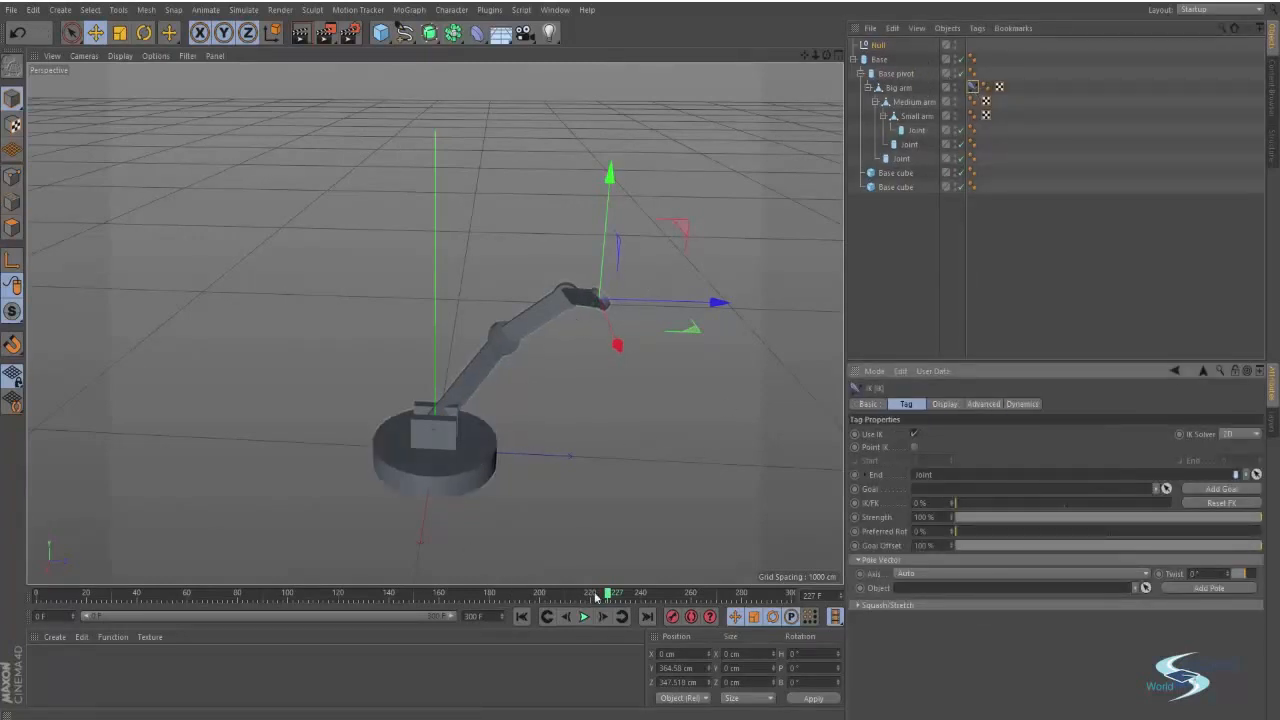
Delete the loose Null and add a new goal object to the Big arm's IK tag.
left_click_drag(607, 594, 36, 595)
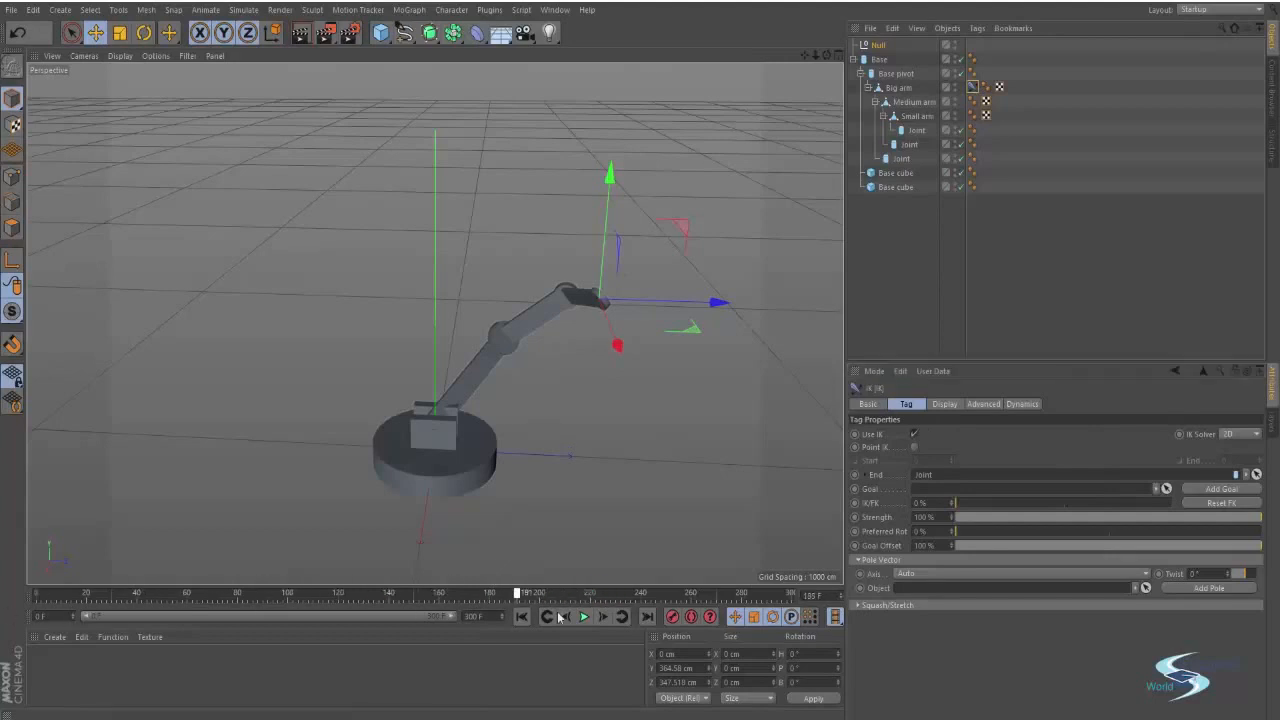
left_click_drag(558, 617, 579, 608)
left_click(877, 46)
key("Delete")
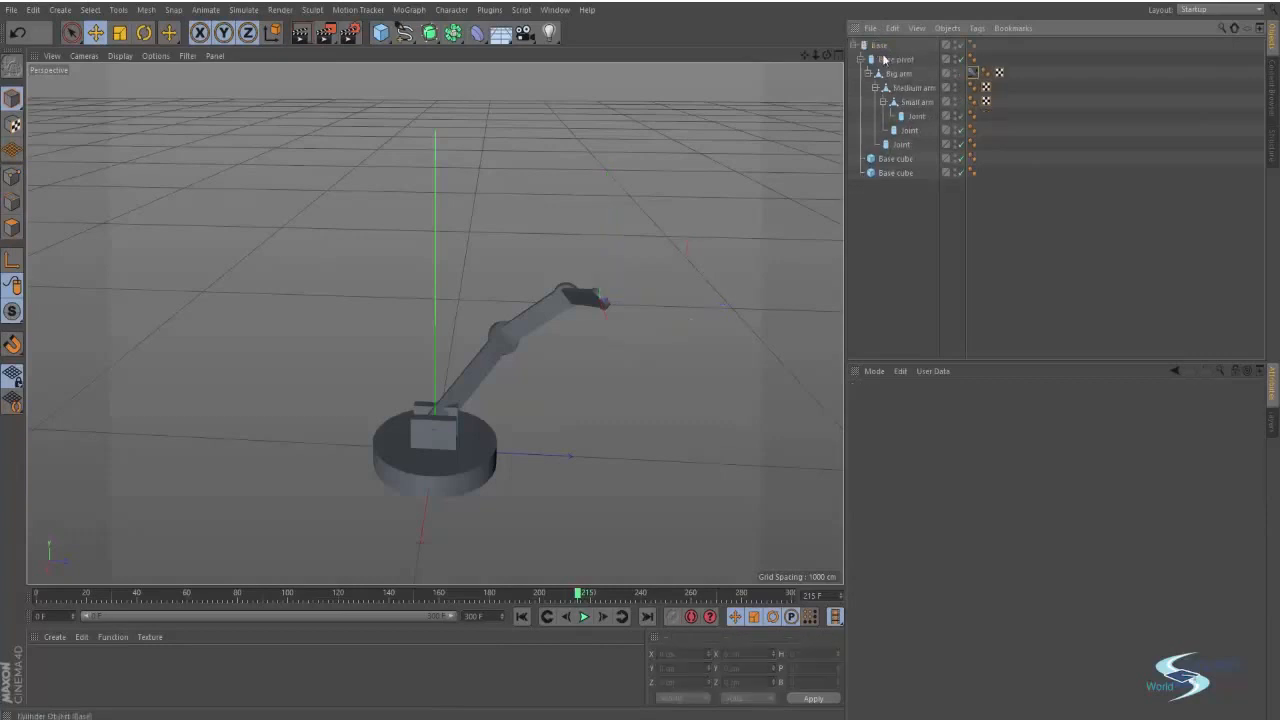
left_click(973, 74)
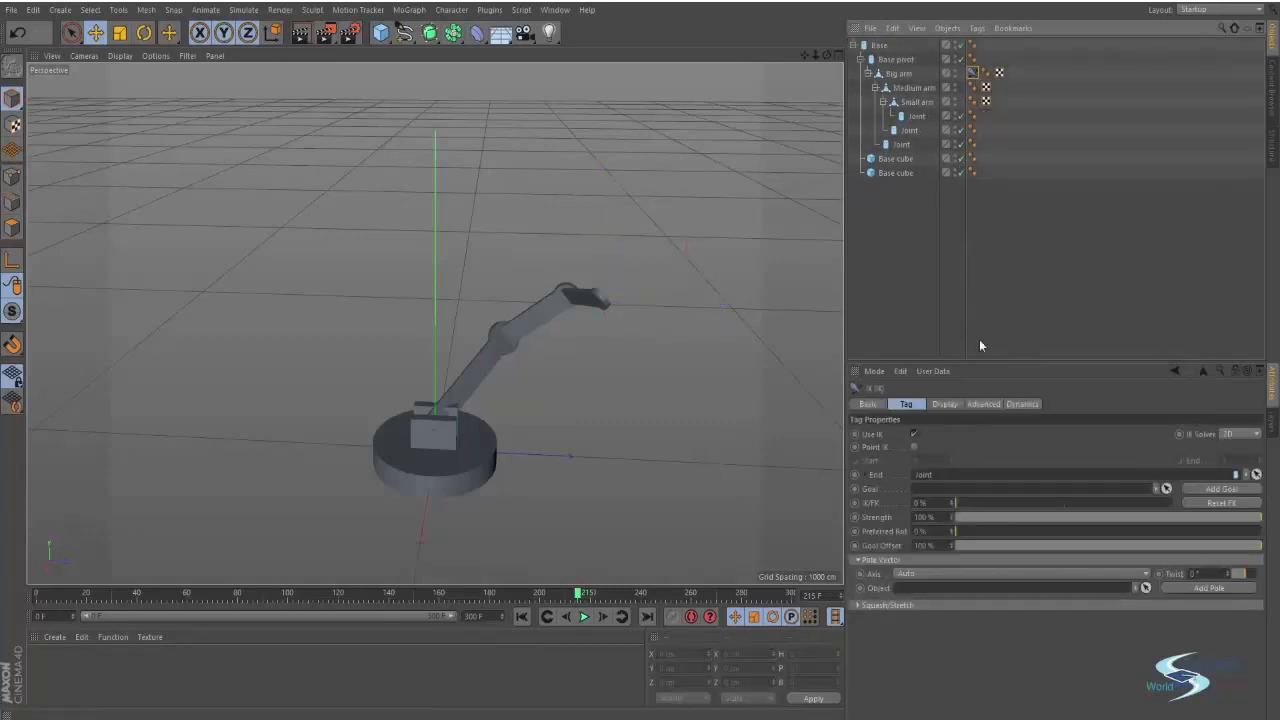
left_click(1202, 488)
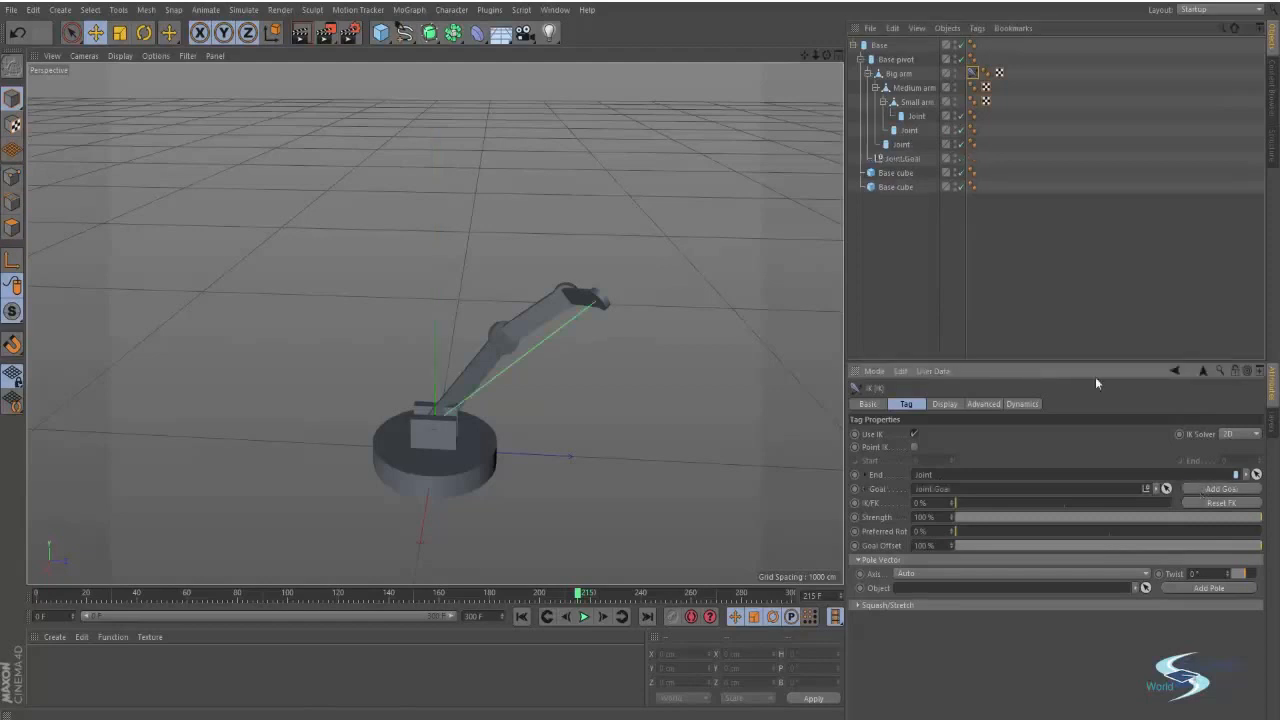
Compare the Joint.Goal null with the Big arm and its Joint, try moving the goal, and undo the move.
left_click(895, 159)
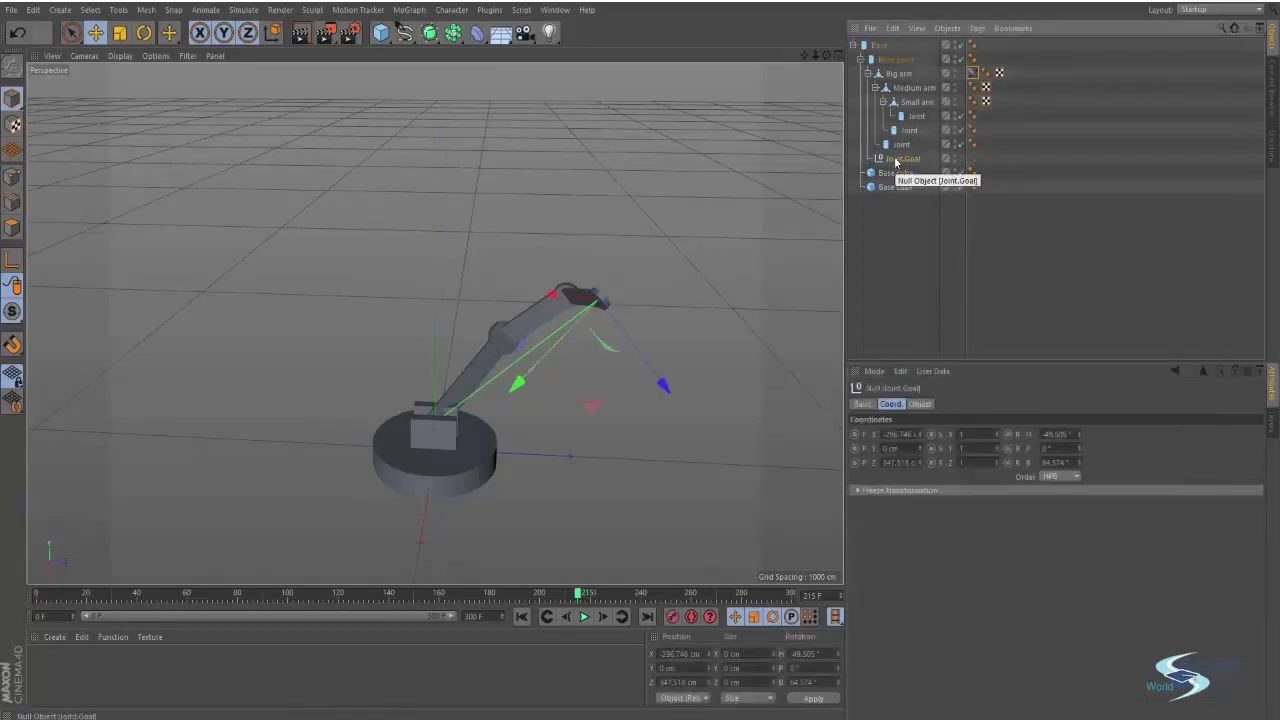
left_click(896, 75)
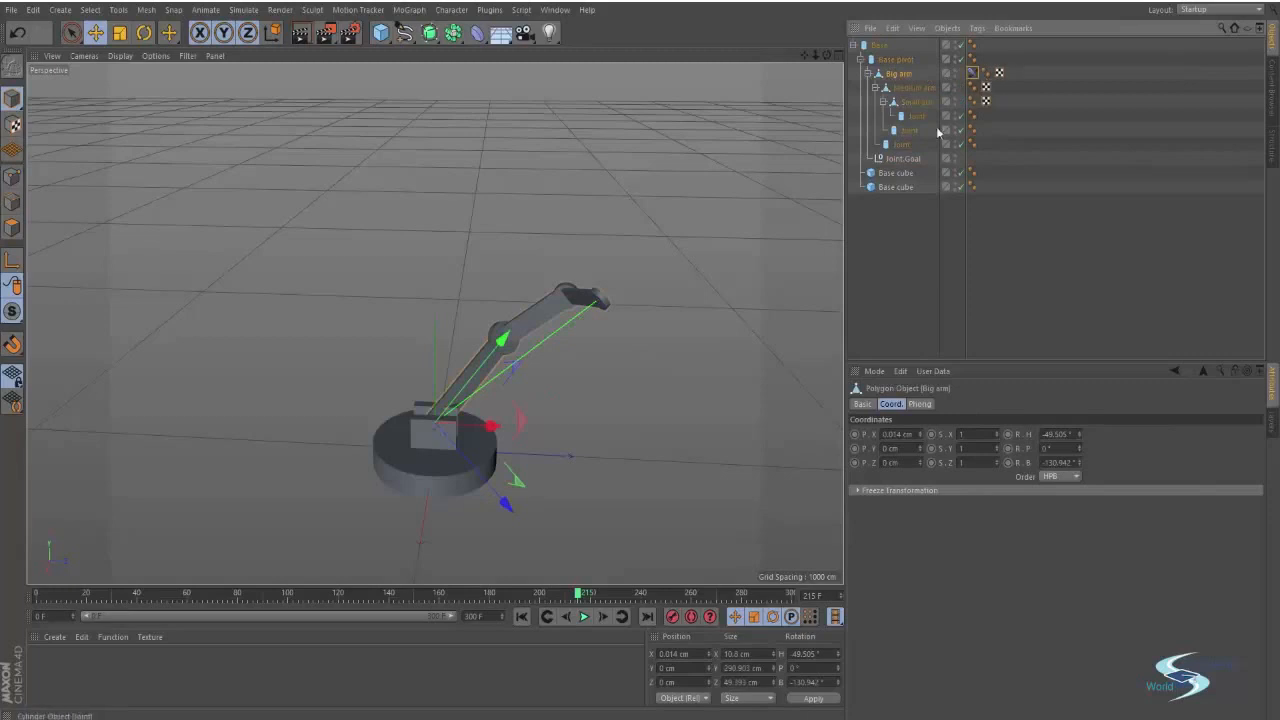
left_click(901, 145)
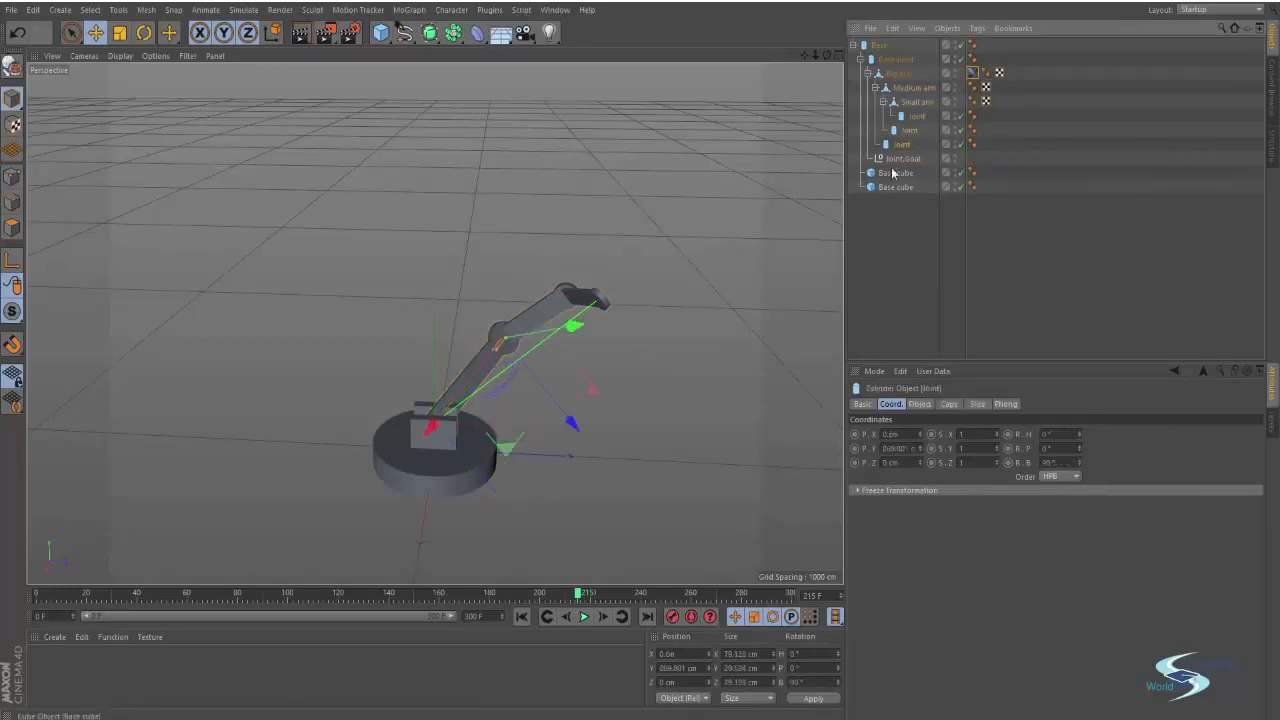
left_click(902, 162)
left_click_drag(662, 328, 602, 398, "alt")
key("ctrl+z")
Examine from several sides how the arm bends between the base and the Joint.Goal null, and review the IK tag's settings.
left_click_drag(564, 284, 461, 304, "alt")
left_click(974, 73)
right_click_drag(461, 304, 518, 307, "alt")
mouse_move(516, 300)
left_mouse_down("alt")
mouse_move(546, 281)
mouse_move(533, 312)
left_mouse_up("alt")
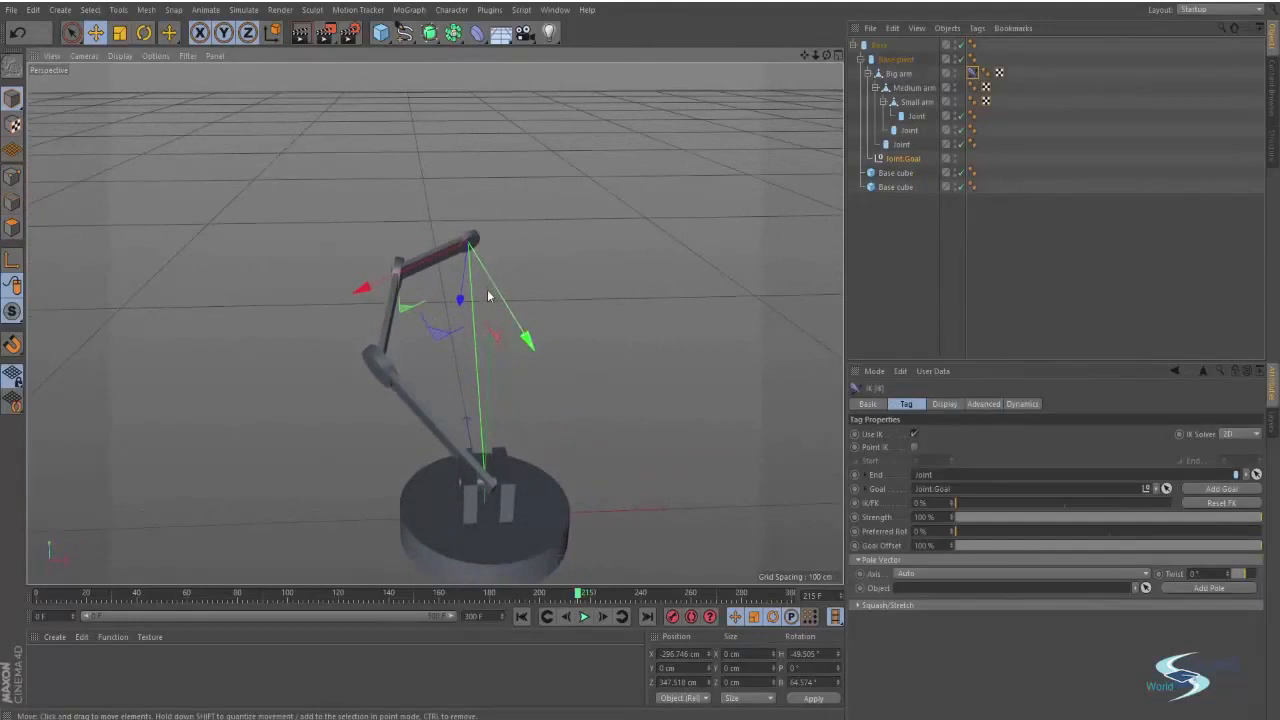
left_click(900, 159)
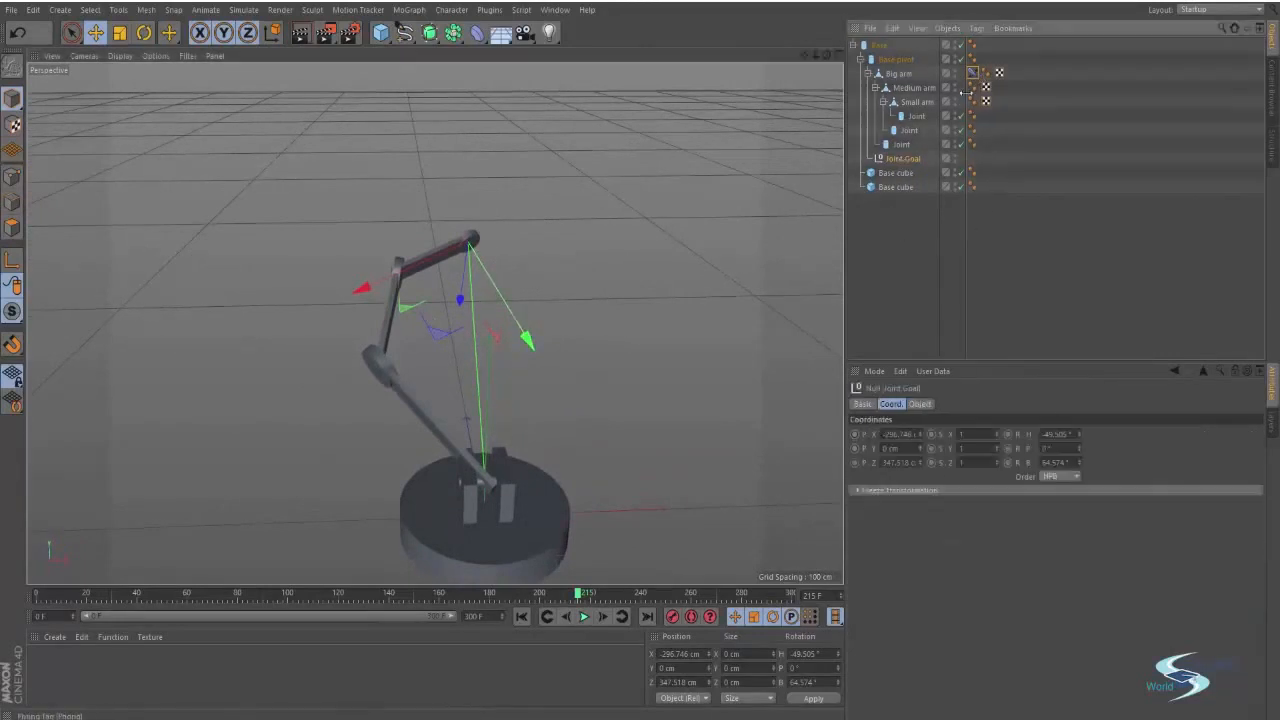
left_click_drag(460, 286, 382, 278, "alt")
right_click_drag(364, 322, 490, 292, "alt")
left_click_drag(331, 347, 340, 347, "alt")
right_click_drag(340, 346, 297, 383, "alt")
left_click_drag(297, 383, 420, 330, "alt")
middle_click_drag(420, 330, 458, 330, "alt")
Try X as the pole vector Axis of the Big arm's IK tag, test it by moving the goal, and undo the move.
left_click(974, 75)
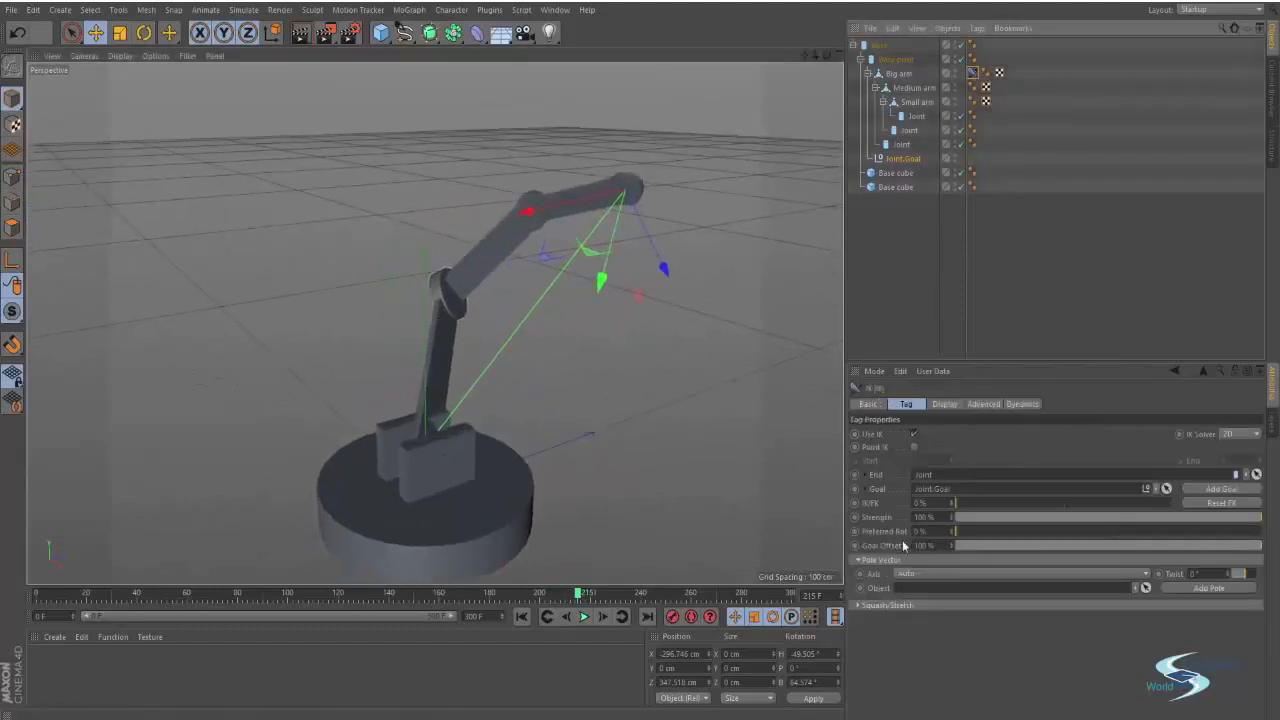
left_click(902, 576)
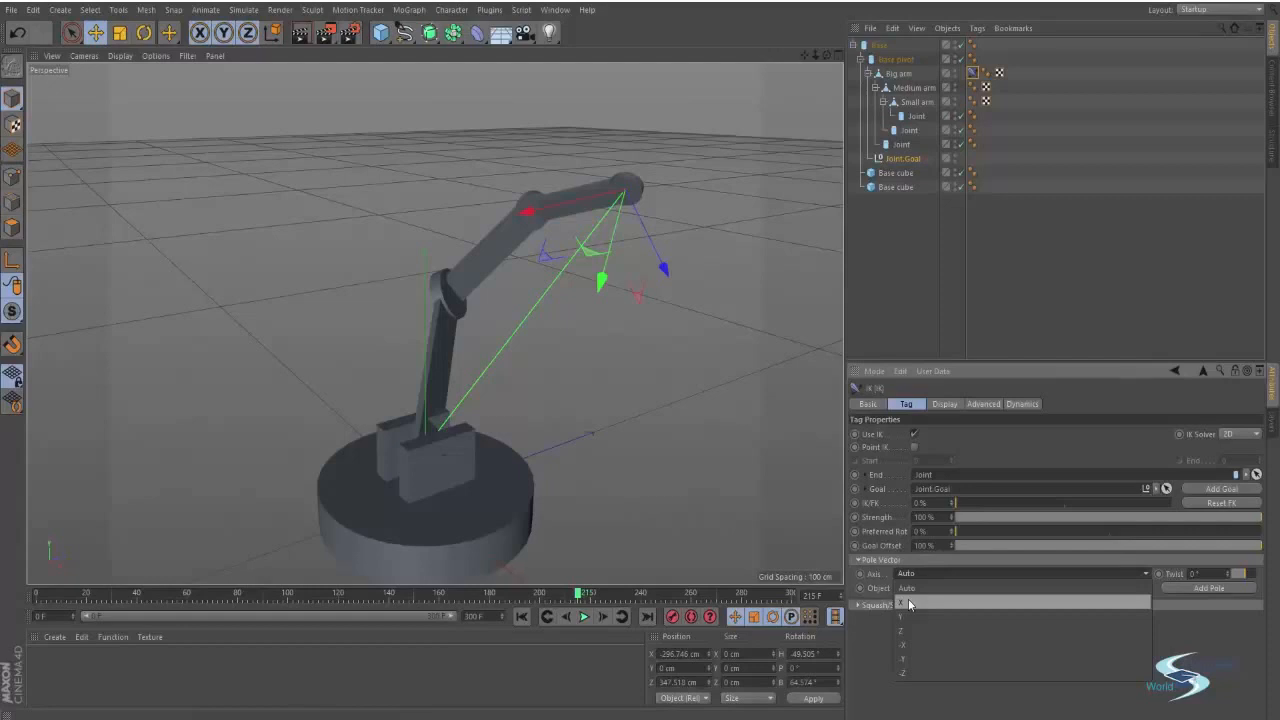
left_click(908, 603)
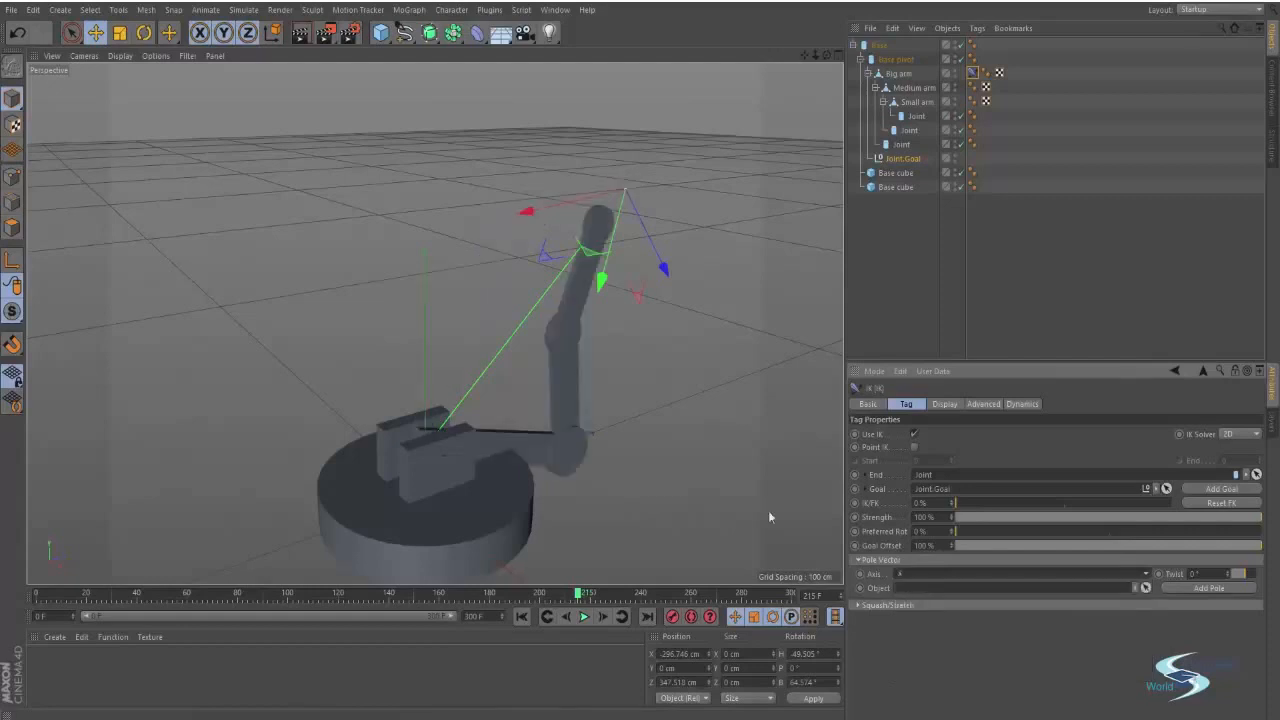
left_click_drag(770, 517, 484, 387, "alt")
left_click_drag(630, 290, 608, 312)
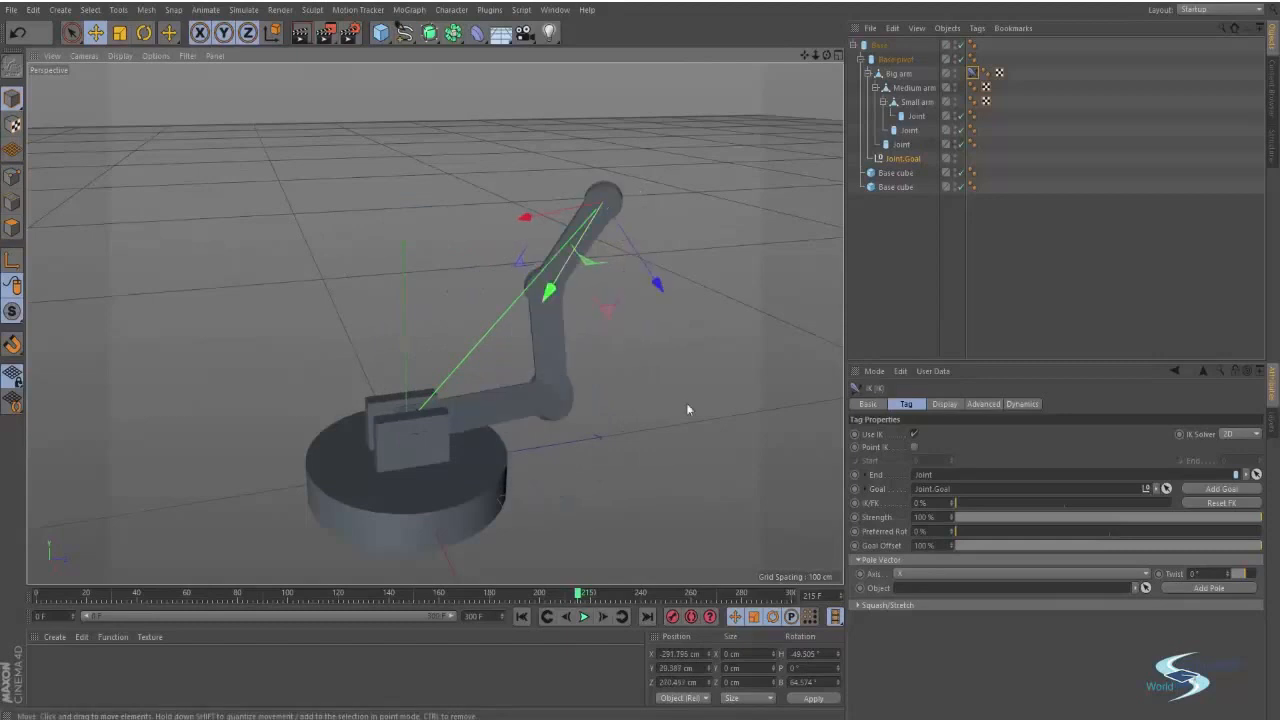
key("ctrl+z")
Try Y as the IK tag's pole vector Axis, test it by moving the goal null, and undo the move.
left_click(911, 574)
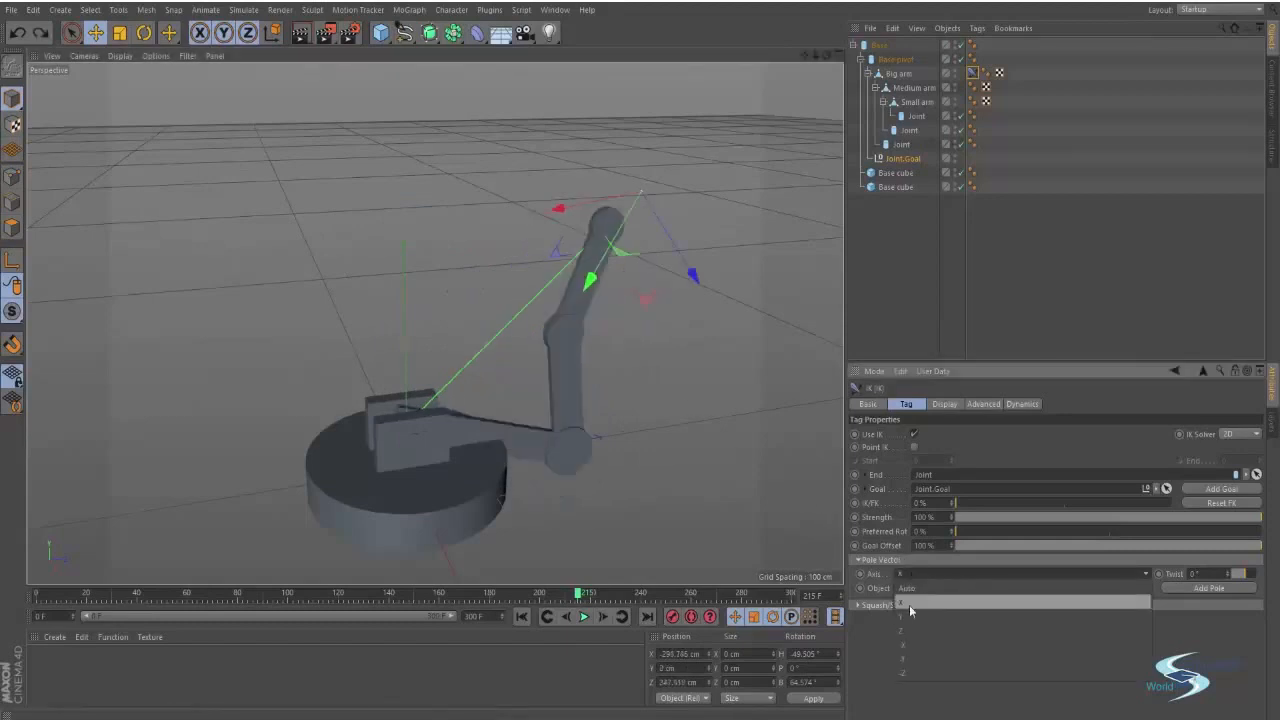
left_click(909, 605)
left_click_drag(650, 370, 607, 243, "alt")
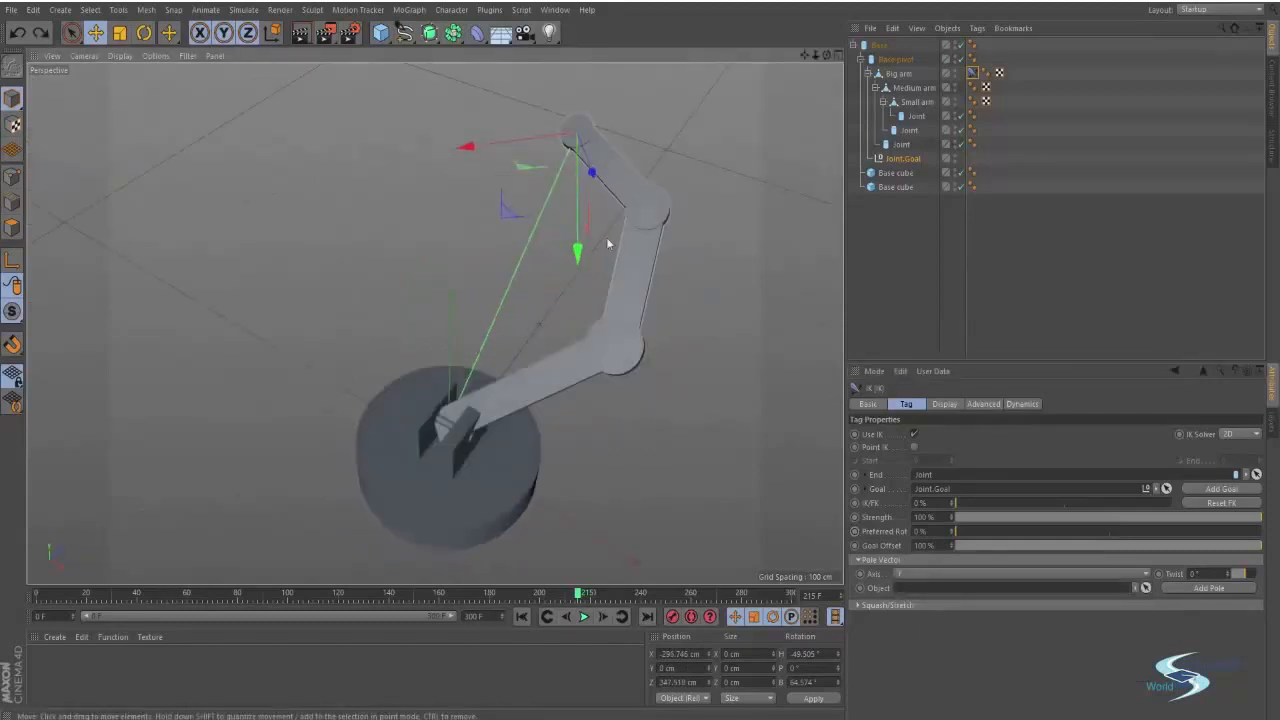
left_click_drag(505, 213, 607, 165)
key("ctrl+z")
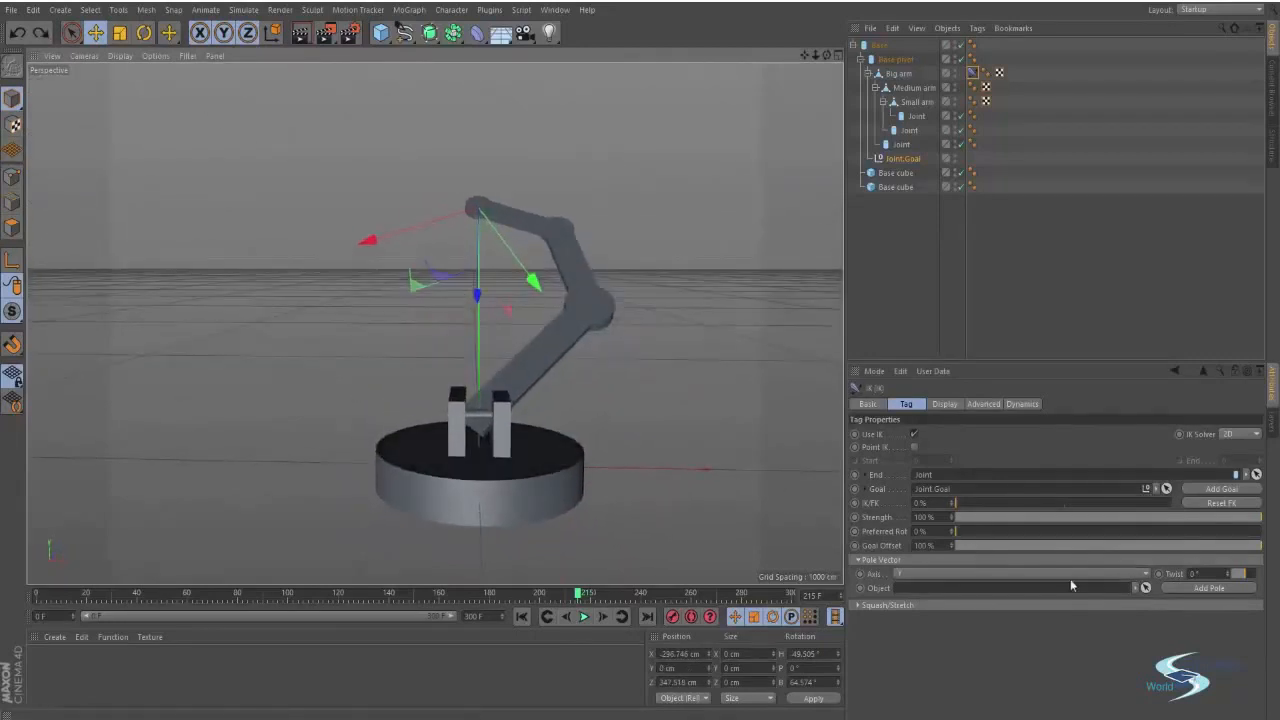
Try a pole vector Twist of -90° on the IK tag, inspect the arm's alignment with the base, and undo the twist.
left_click_drag(1239, 574, 1238, 573)
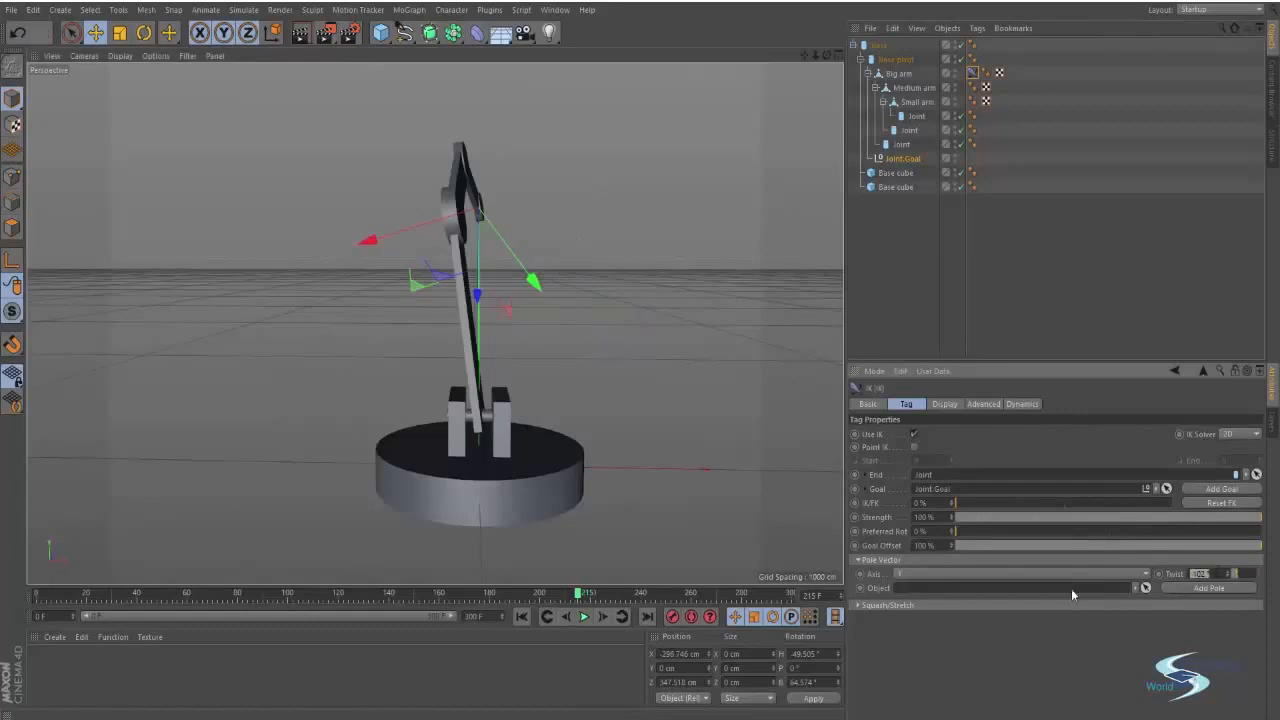
type("90")
key("Return")
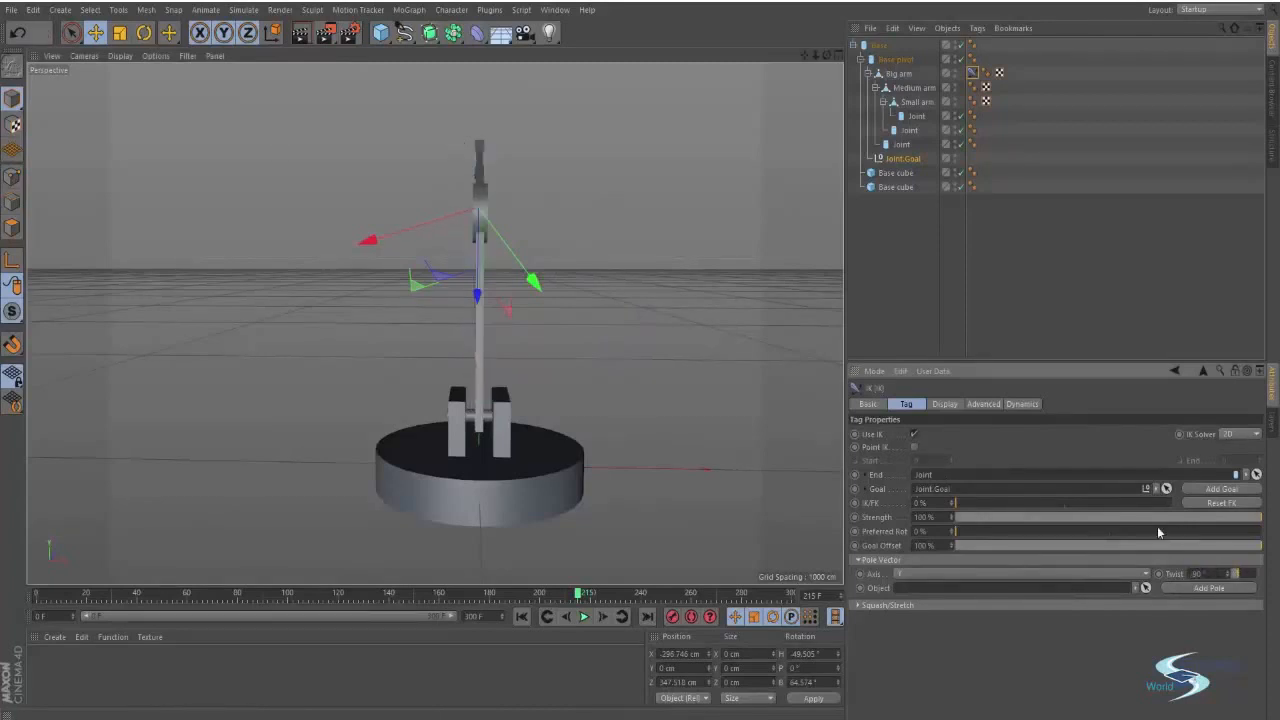
left_click_drag(714, 428, 686, 463, "alt")
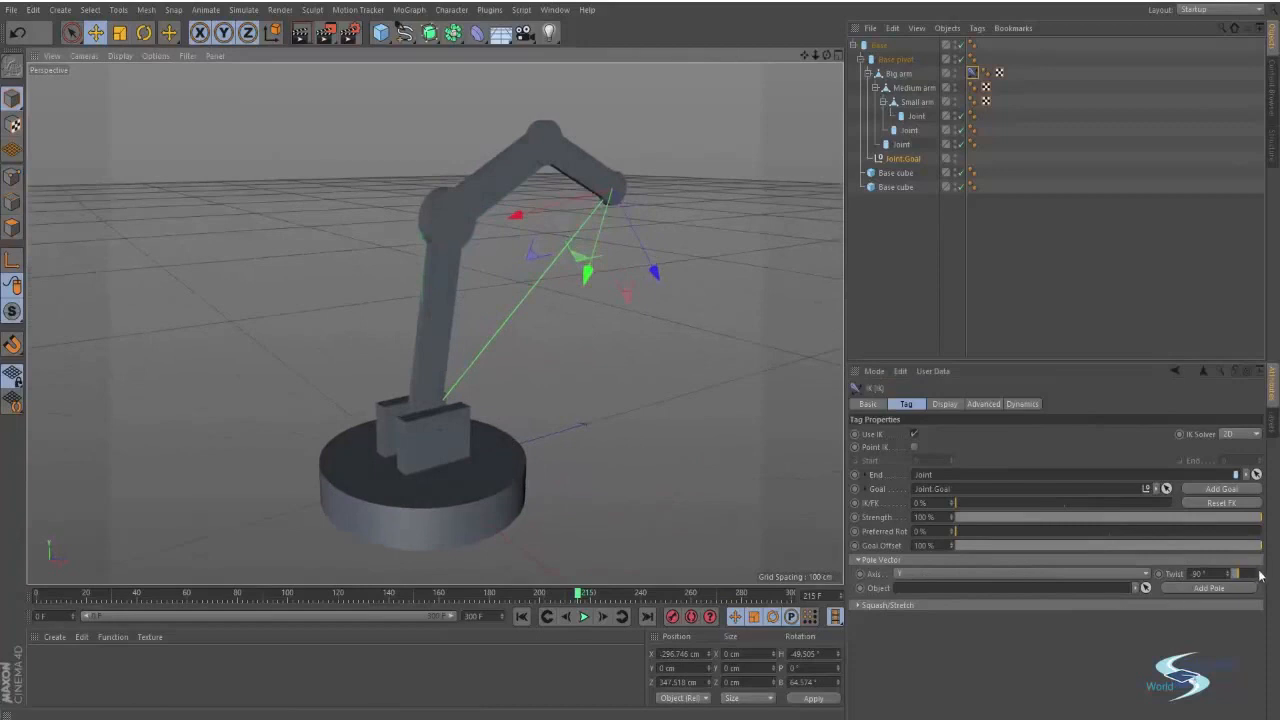
key("ctrl+z")
Try Z as the IK tag's pole vector Axis, test it by moving the goal null, and undo the move.
left_click_drag(578, 276, 662, 334, "alt")
left_click(911, 573)
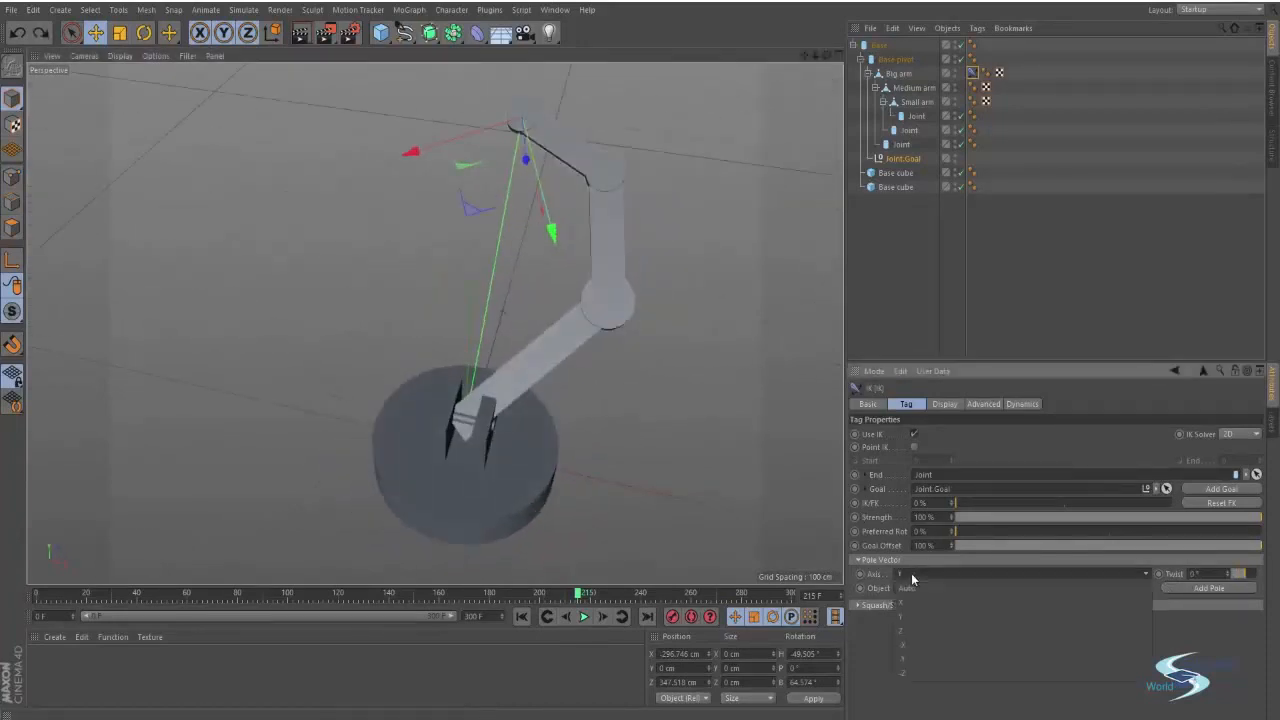
left_click(905, 630)
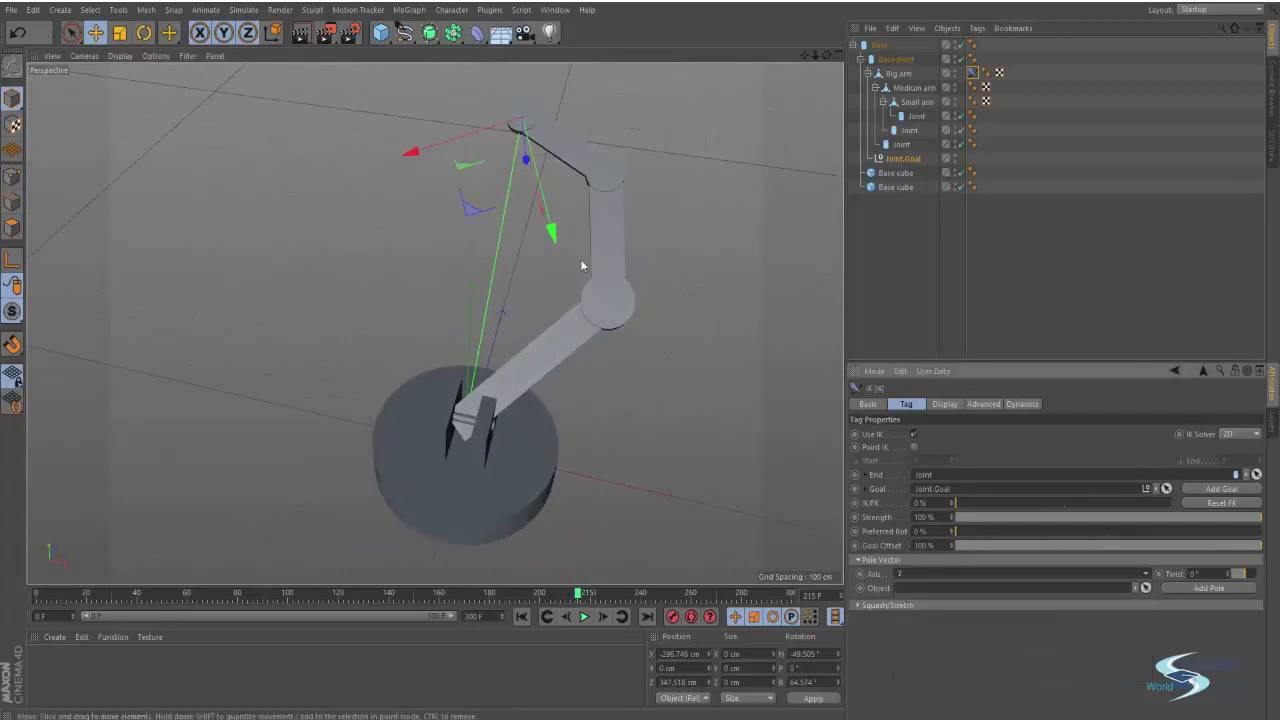
left_click_drag(464, 211, 485, 278)
key("ctrl+z")
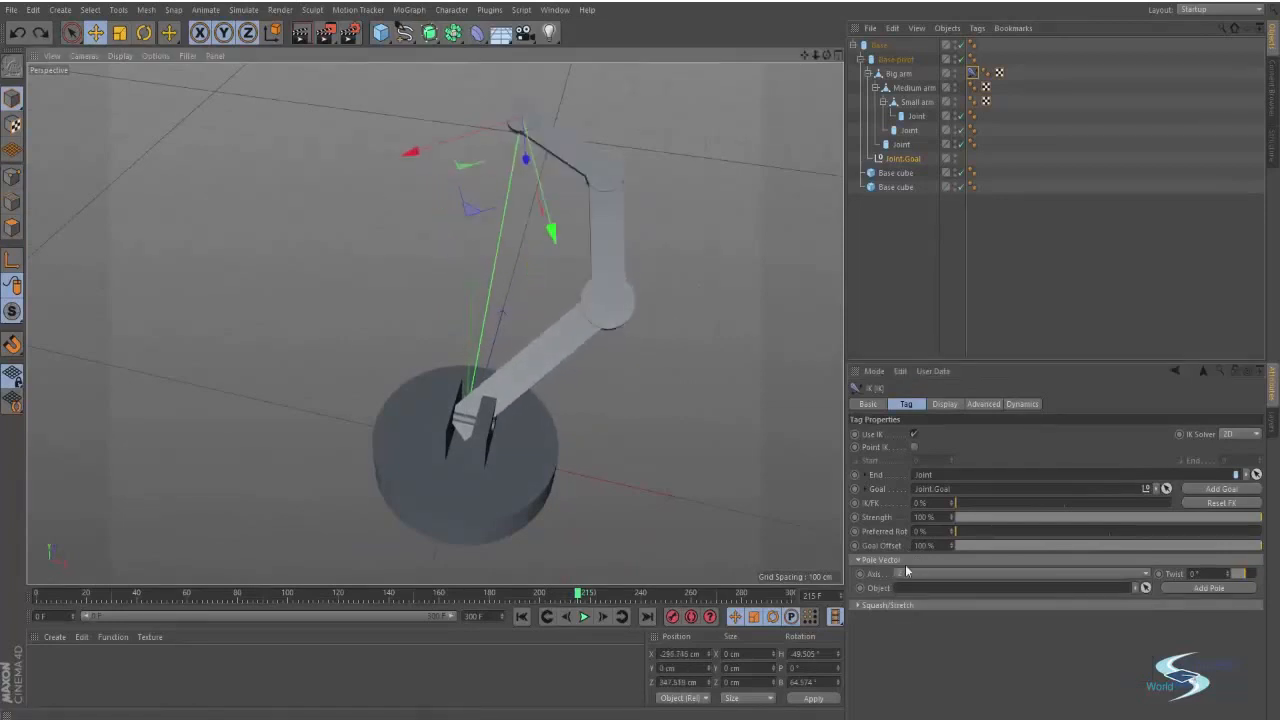
Set the IK tag's pole vector Axis to Y and check from several angles how the arm follows the goal null.
left_click(910, 573)
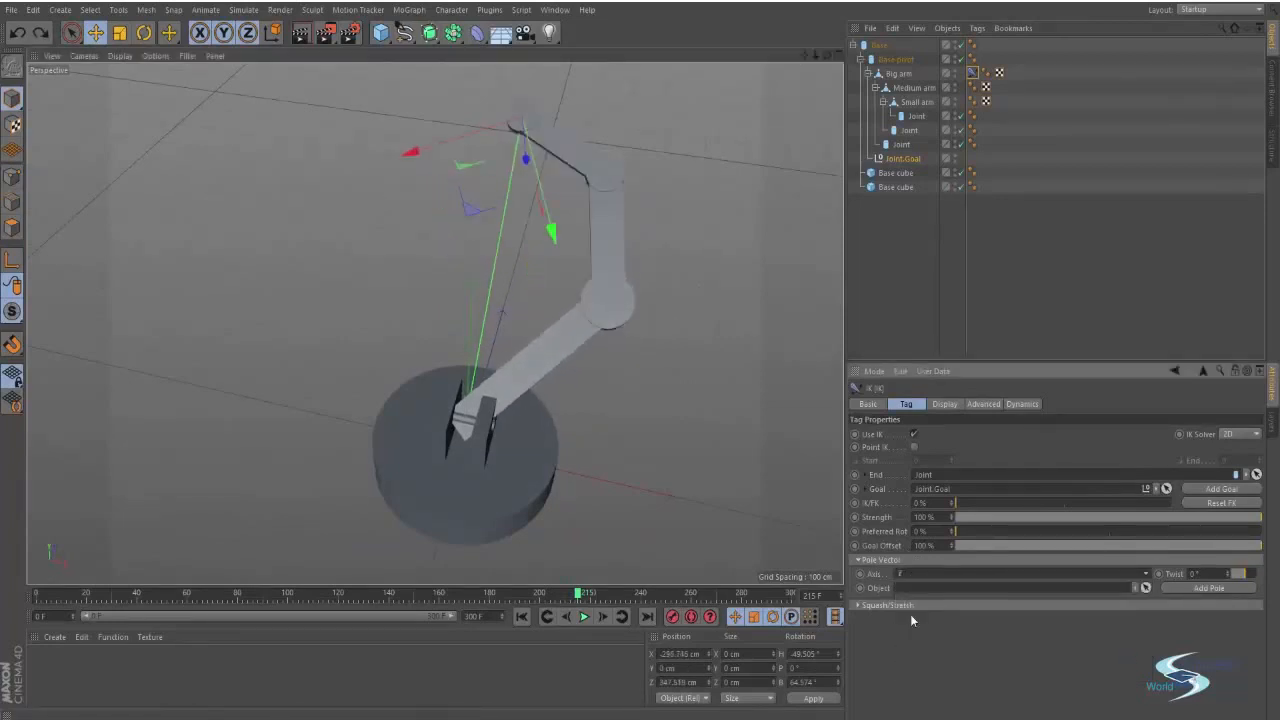
left_click(910, 614)
left_click_drag(601, 320, 530, 178, "alt")
scroll(615, 349, "up", 5)
left_click_drag(622, 312, 672, 468, "alt")
left_click_drag(565, 270, 531, 441, "alt")
left_click_drag(342, 435, 245, 335)
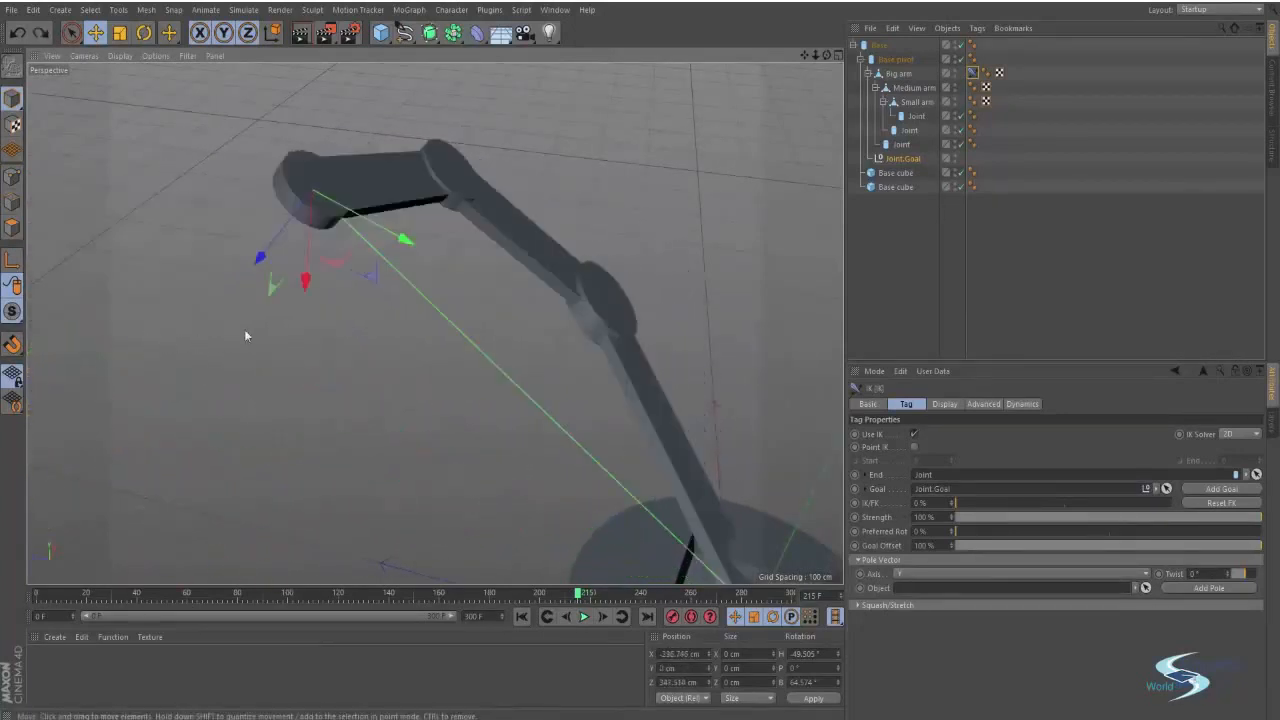
left_click_drag(562, 305, 551, 274, "alt")
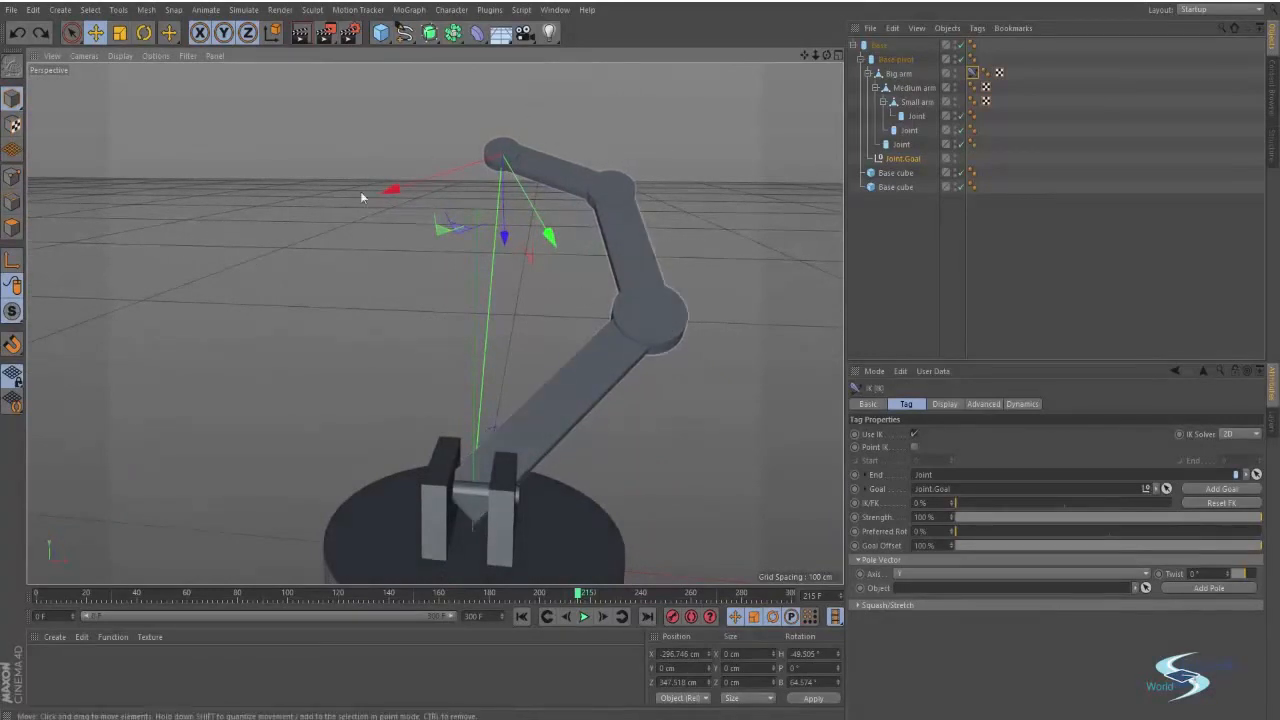
Set the pole vector Twist of the Big arm's IK tag to -90° and check the arm's alignment with the base.
left_click(971, 76)
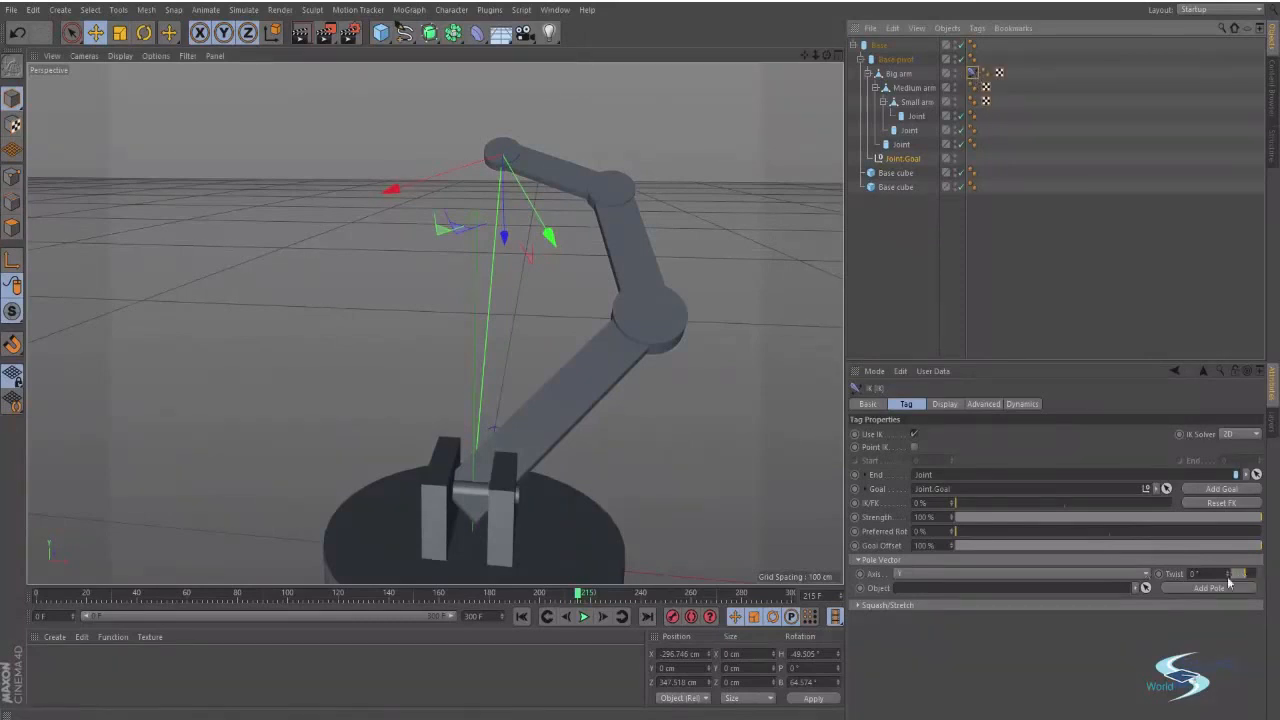
left_click_drag(1230, 578, 1222, 618)
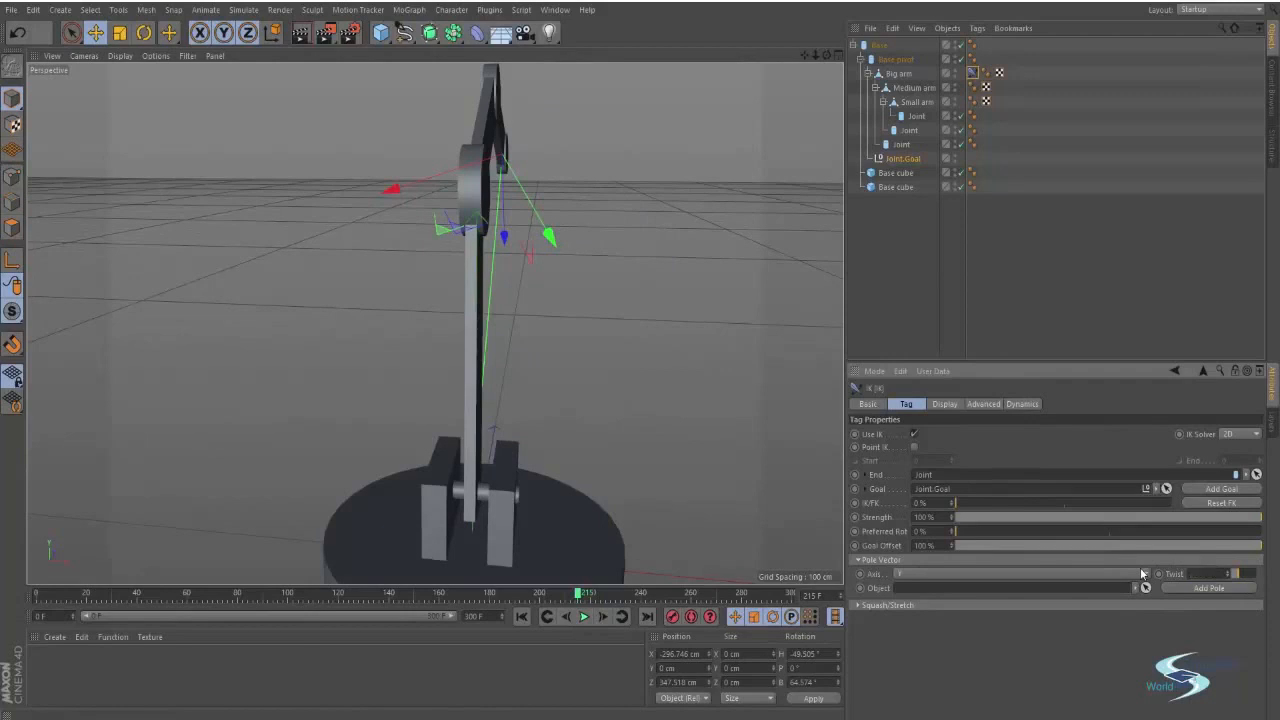
key("Return")
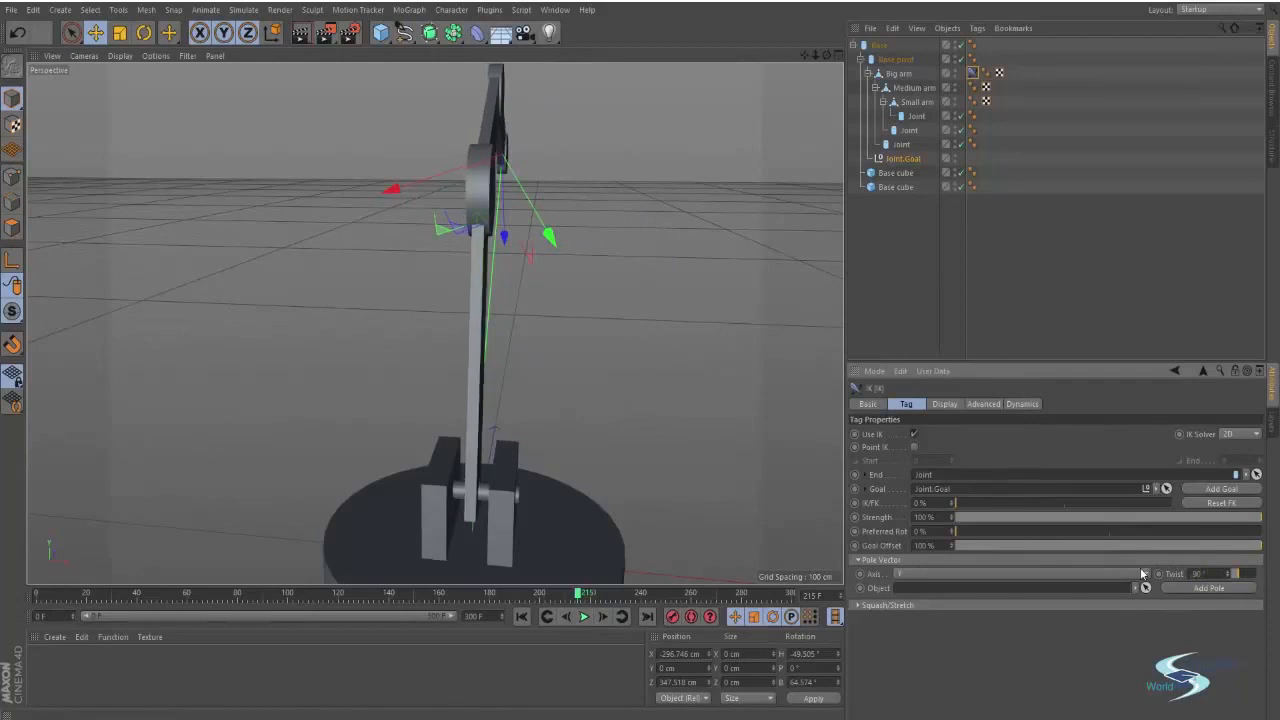
left_click(884, 253)
left_click_drag(350, 170, 396, 271, "alt")
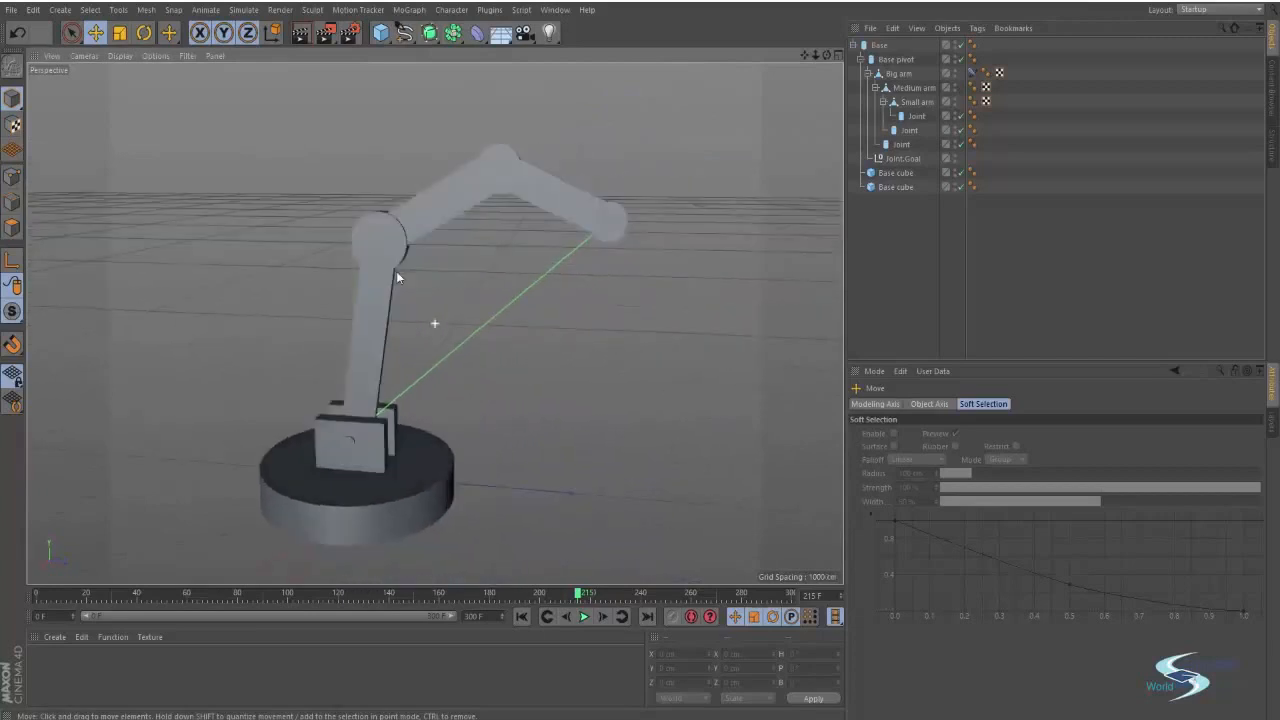
Reset the Joint.Goal null's H, P and B rotation to 0° and check the orientation of its axes.
left_click(902, 165)
left_click_drag(640, 217, 723, 290, "alt")
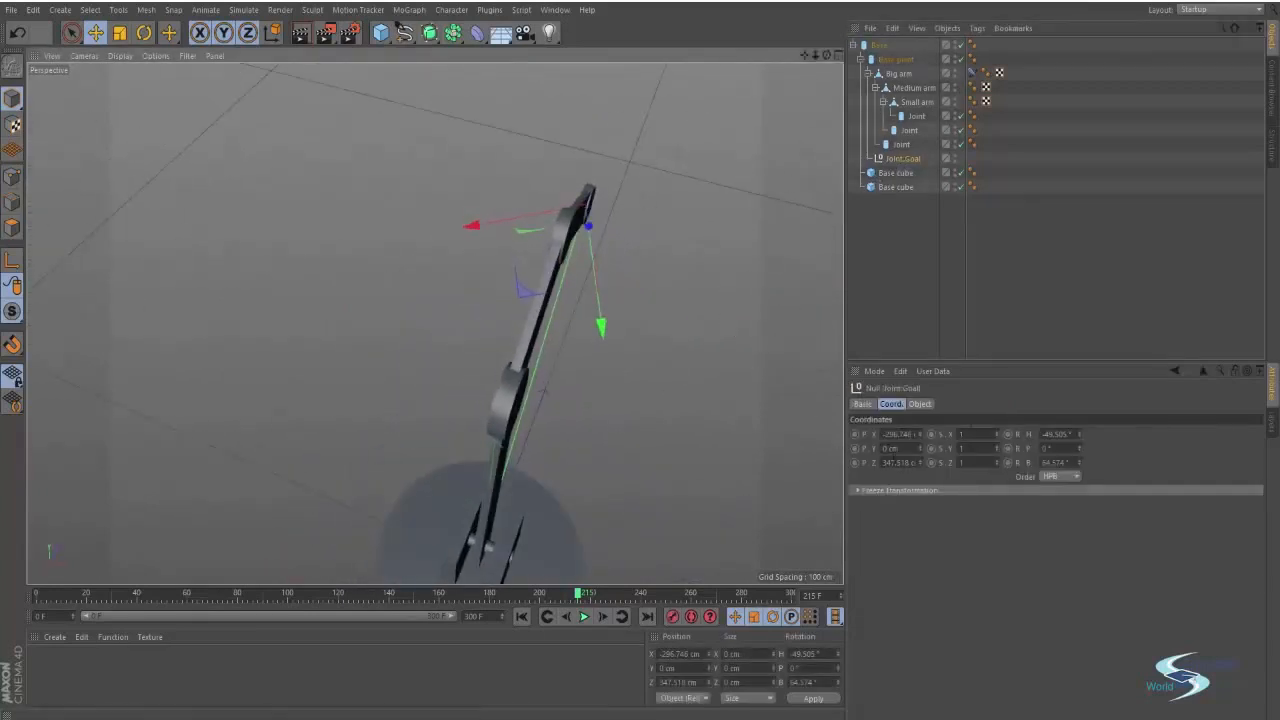
left_click_drag(594, 228, 679, 180, "alt")
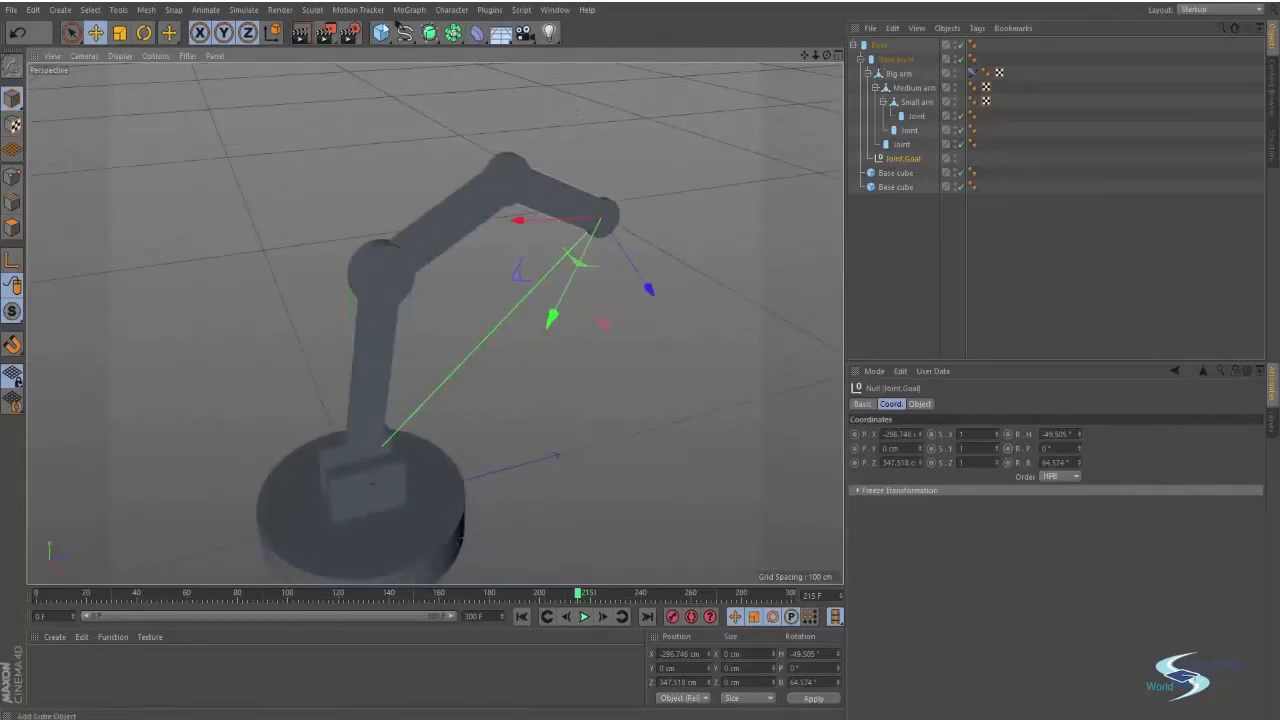
left_click(385, 35)
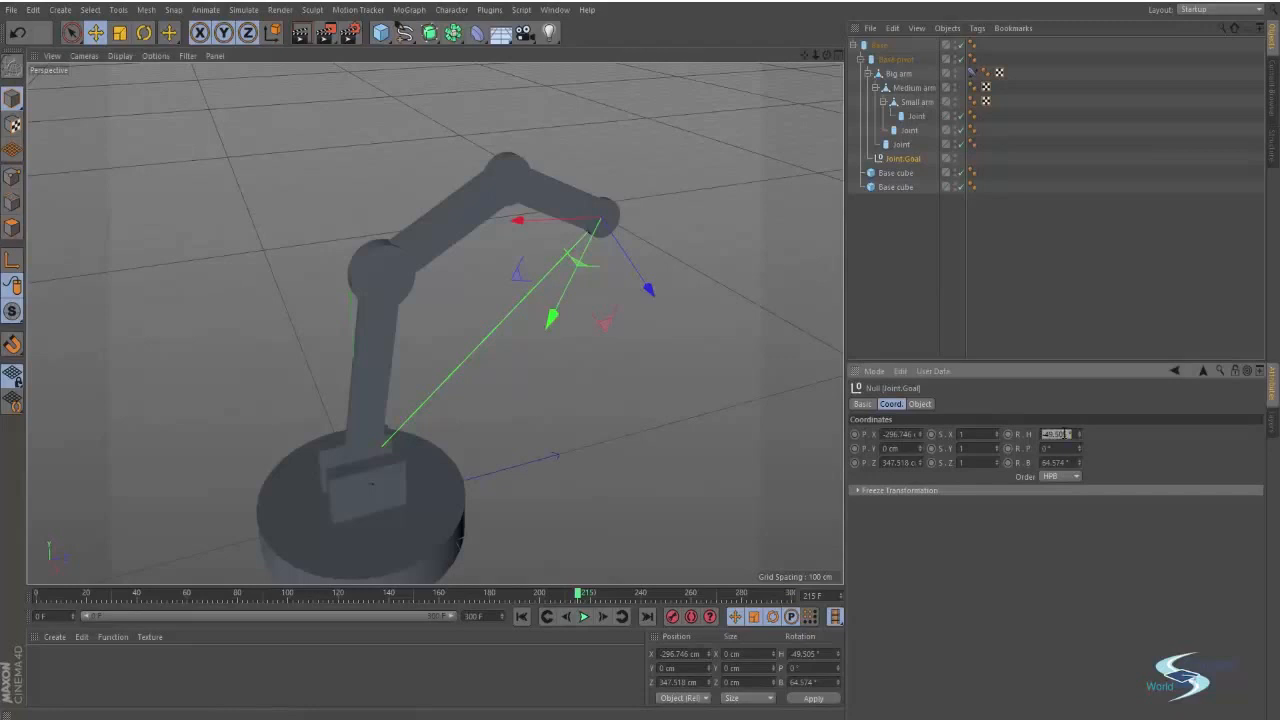
key("Tab")
key("Tab")
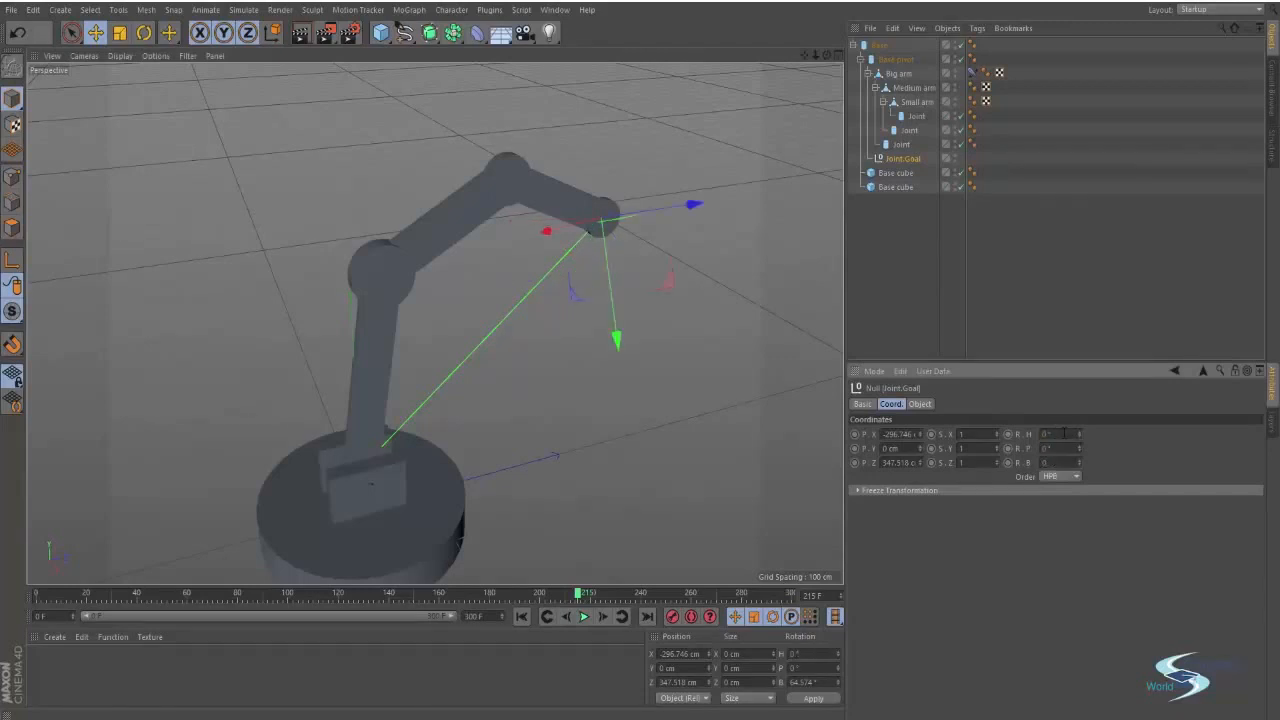
left_click(881, 287)
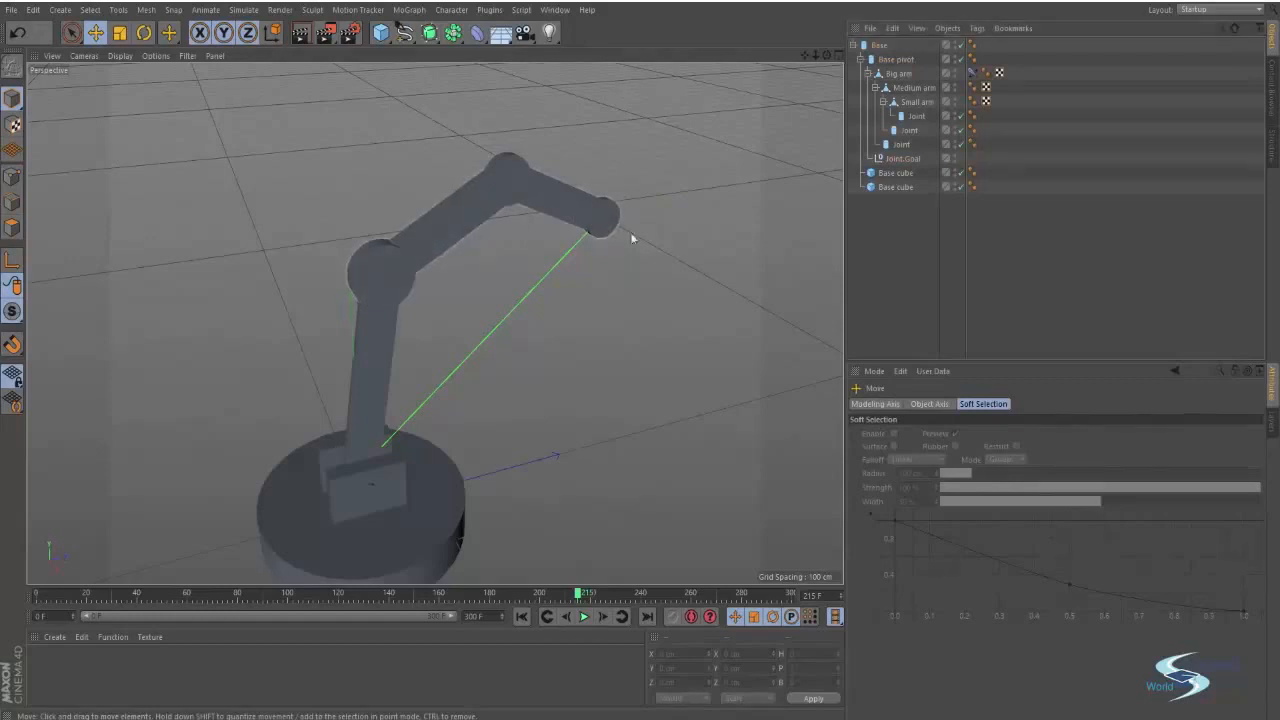
left_click(902, 158)
left_click_drag(590, 250, 628, 312, "alt")
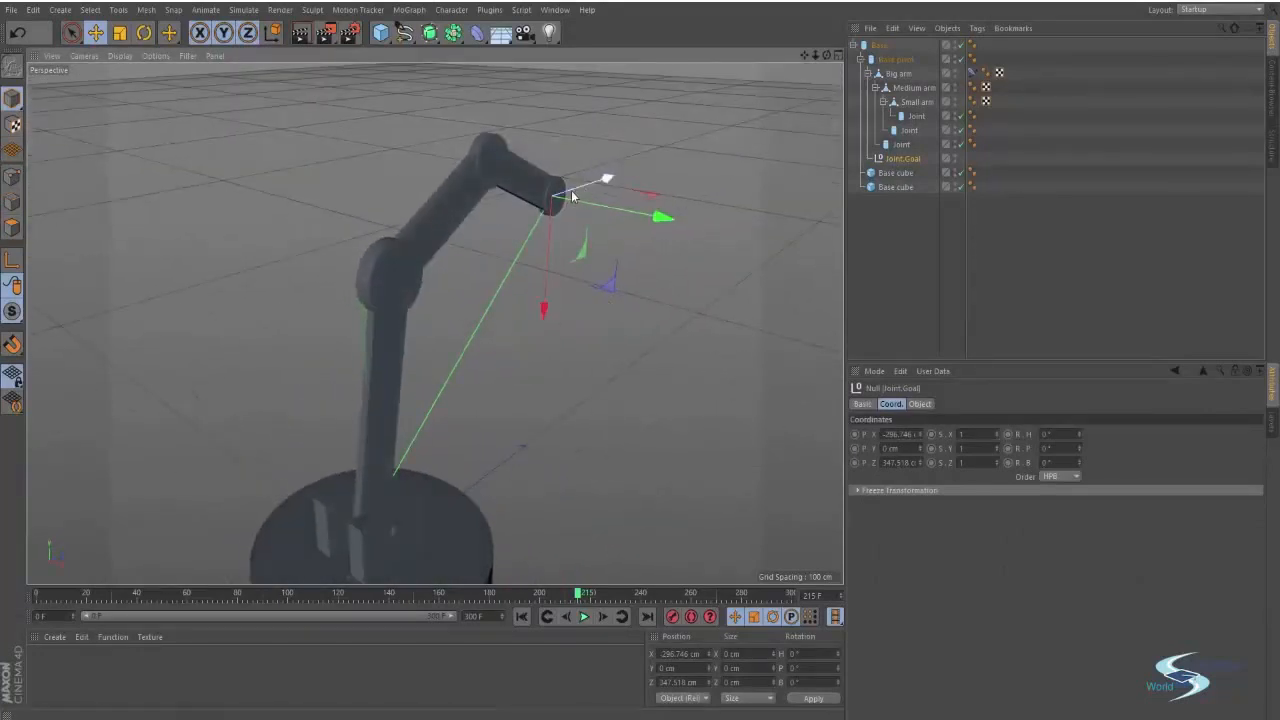
Move the Joint.Goal null to about X -95 cm, Z 353 cm to test the arm's bend, and review the Big arm's IK tag.
left_click_drag(588, 197, 480, 224, "alt")
left_click_drag(629, 262, 661, 433)
left_click_drag(652, 424, 579, 319, "alt")
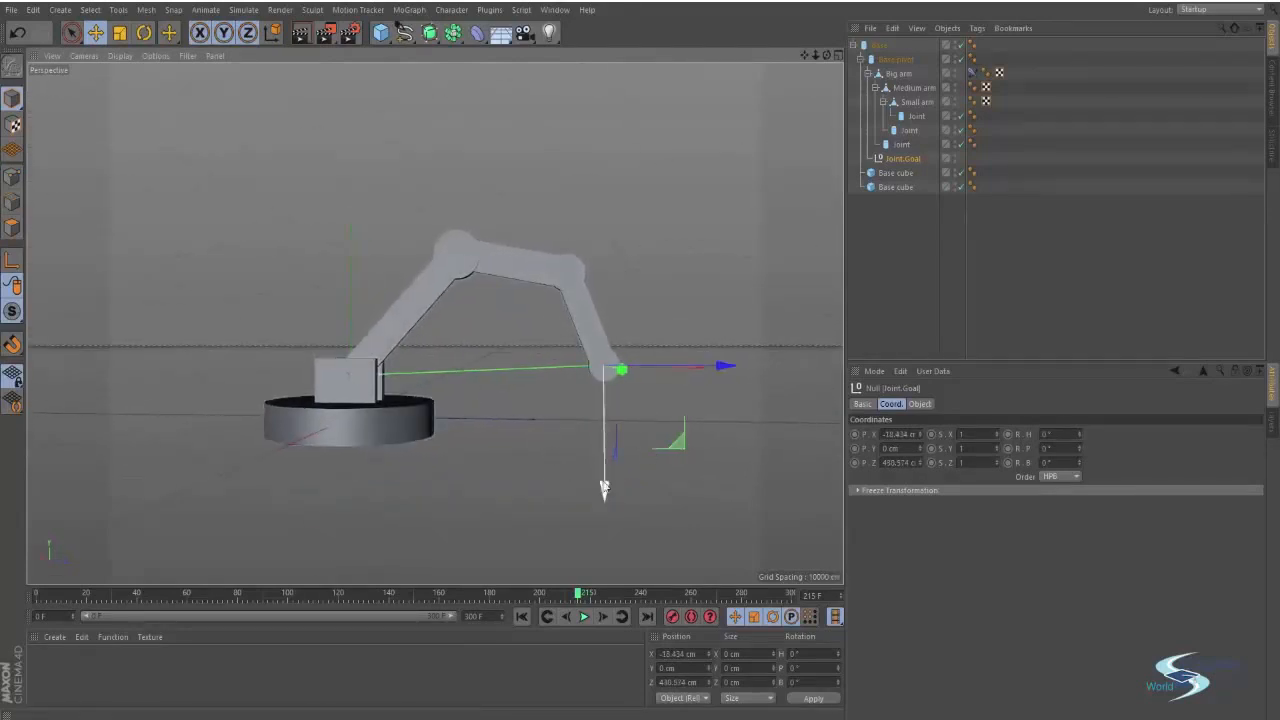
left_click_drag(604, 486, 634, 399)
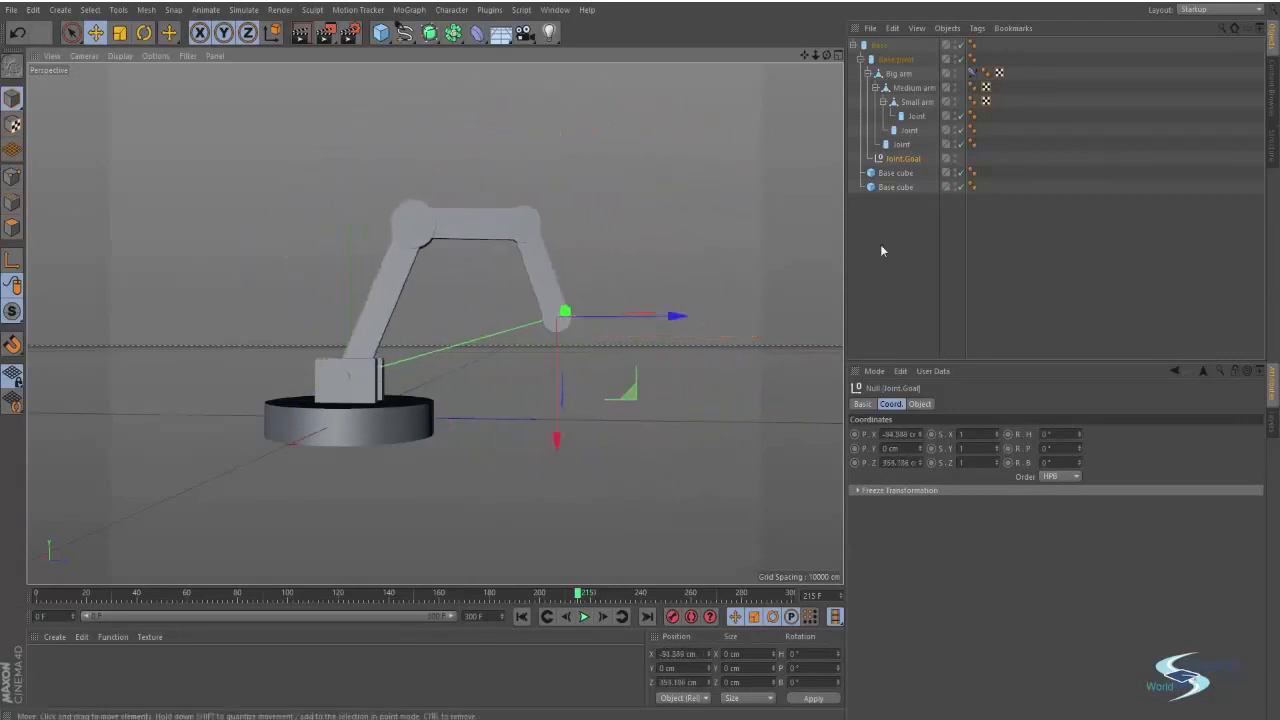
left_click(973, 73)
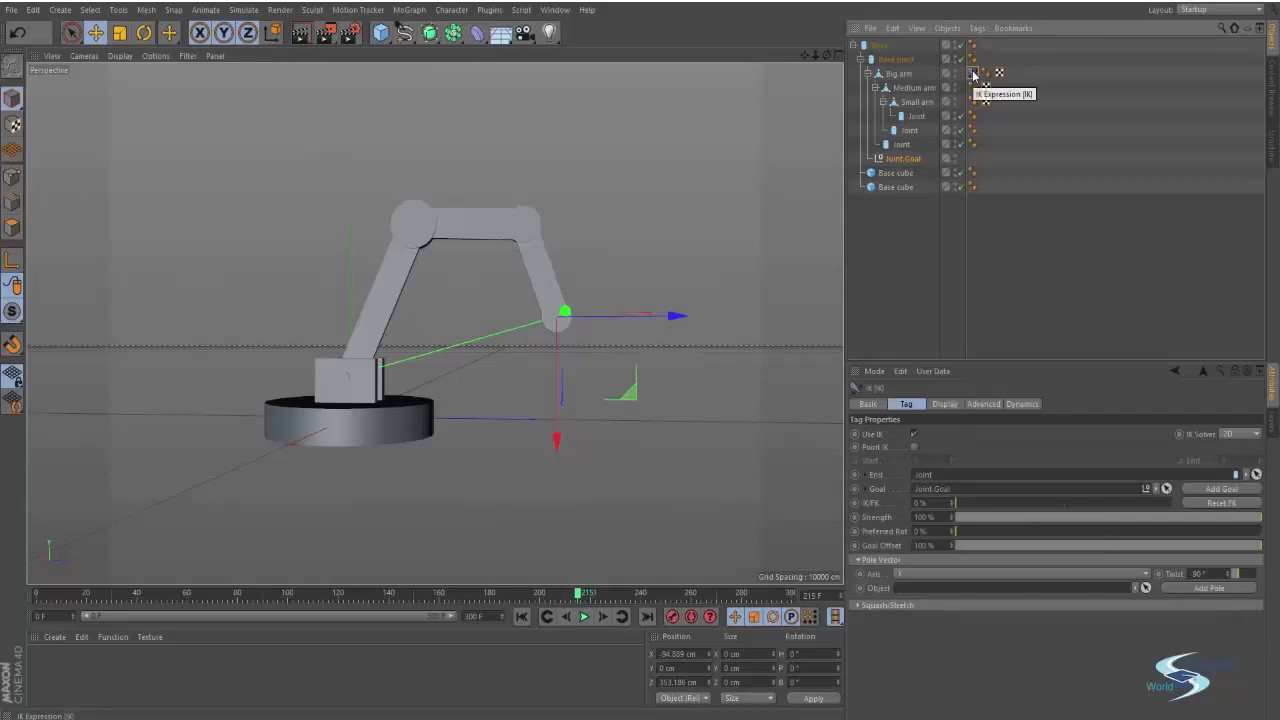
left_click_drag(763, 233, 526, 366, "alt")
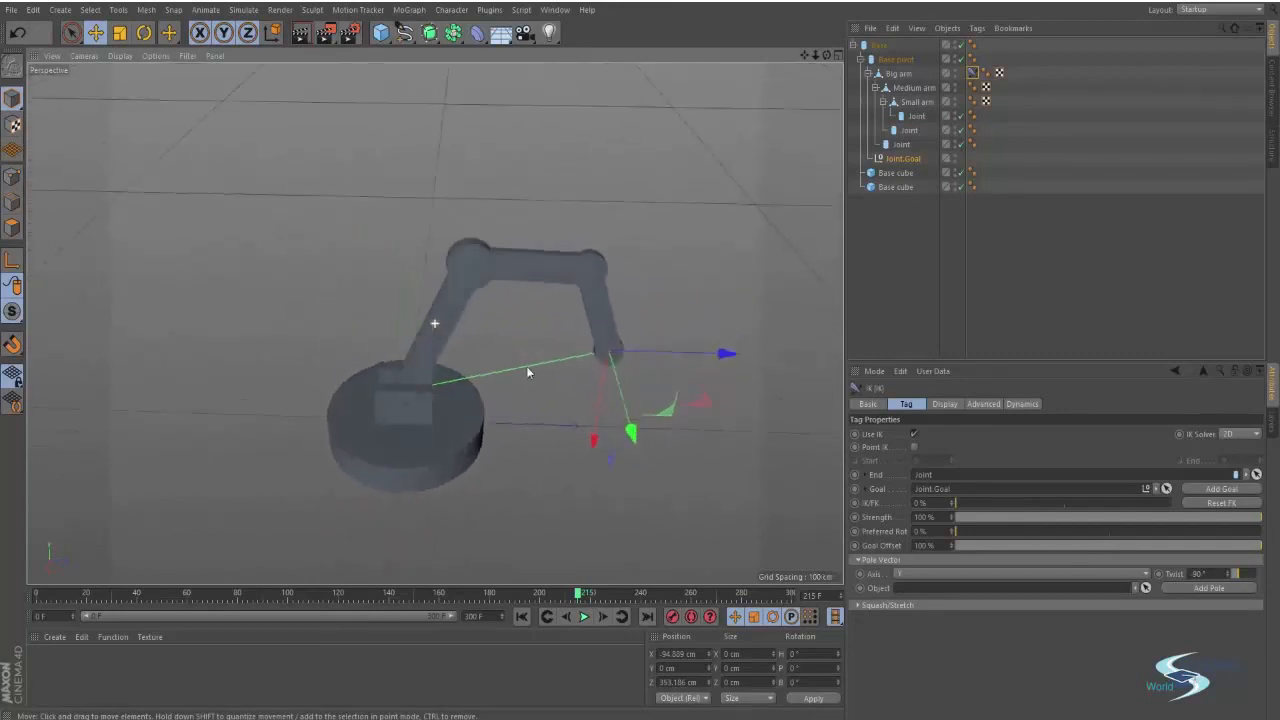
Examine the rotation axes and hierarchy of the Base, Base pivot, Big arm and Joint.Goal objects in turn.
left_click(879, 45)
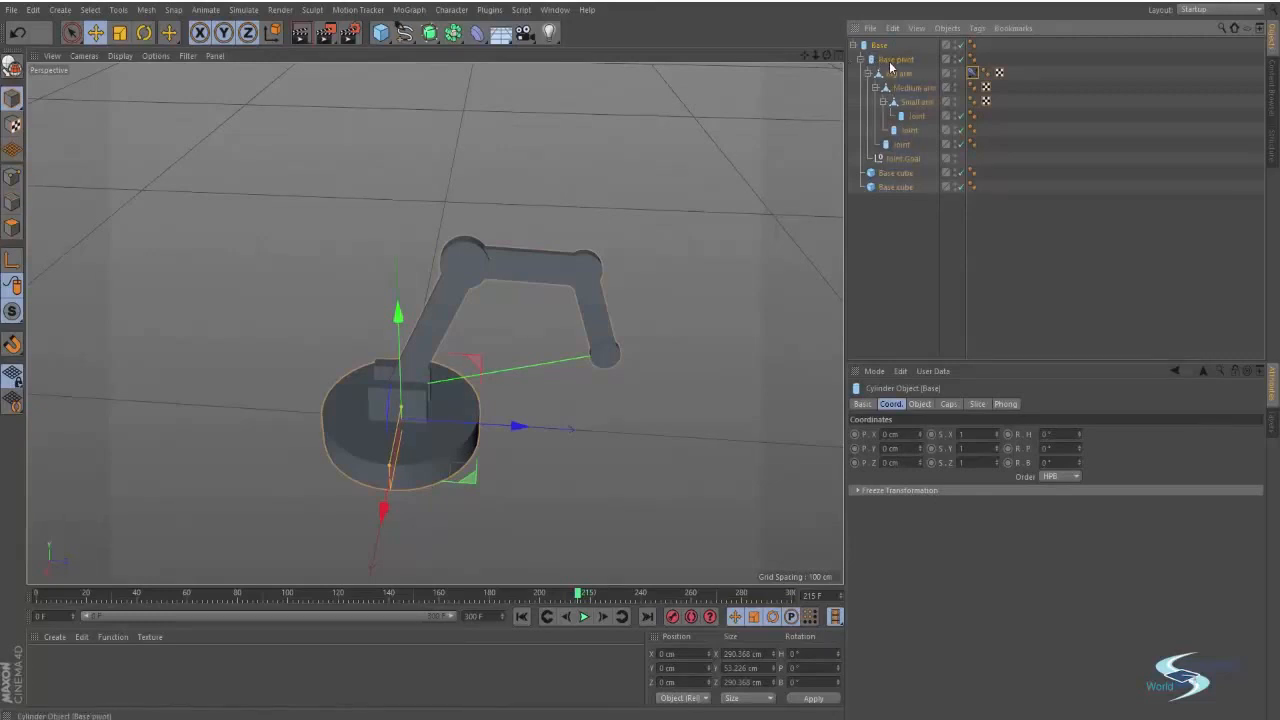
left_click(891, 61)
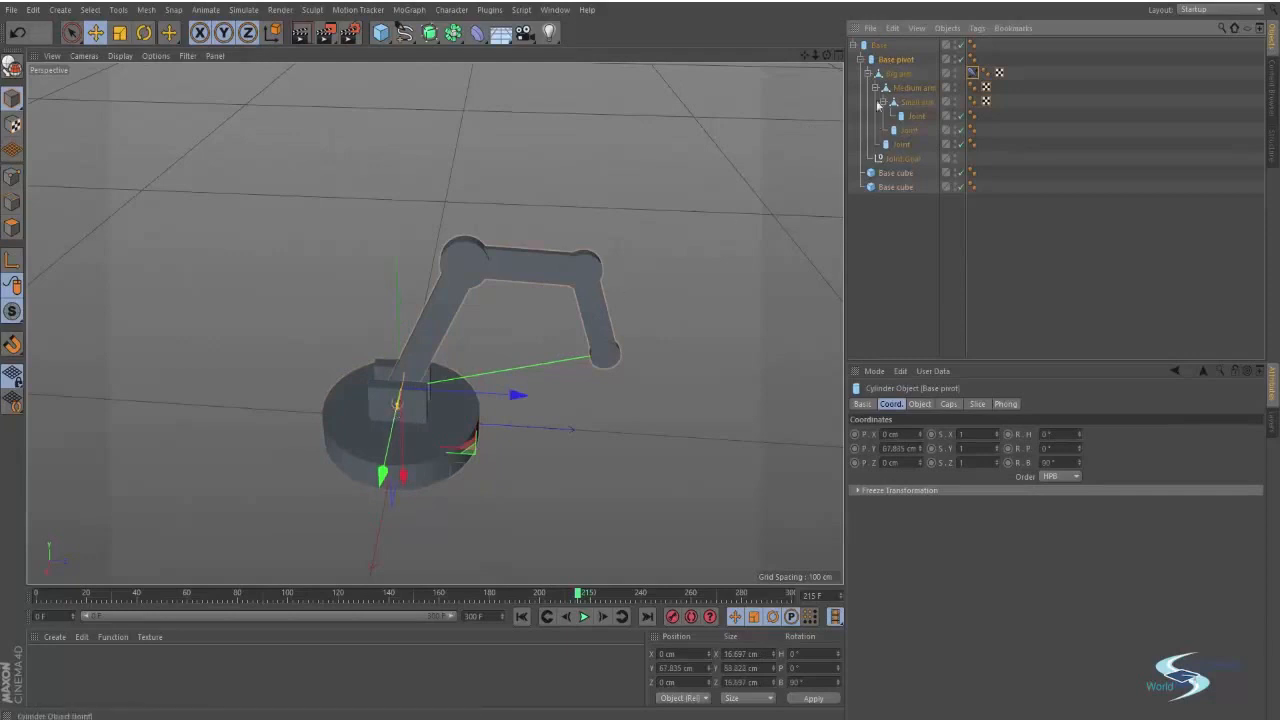
left_click(879, 47)
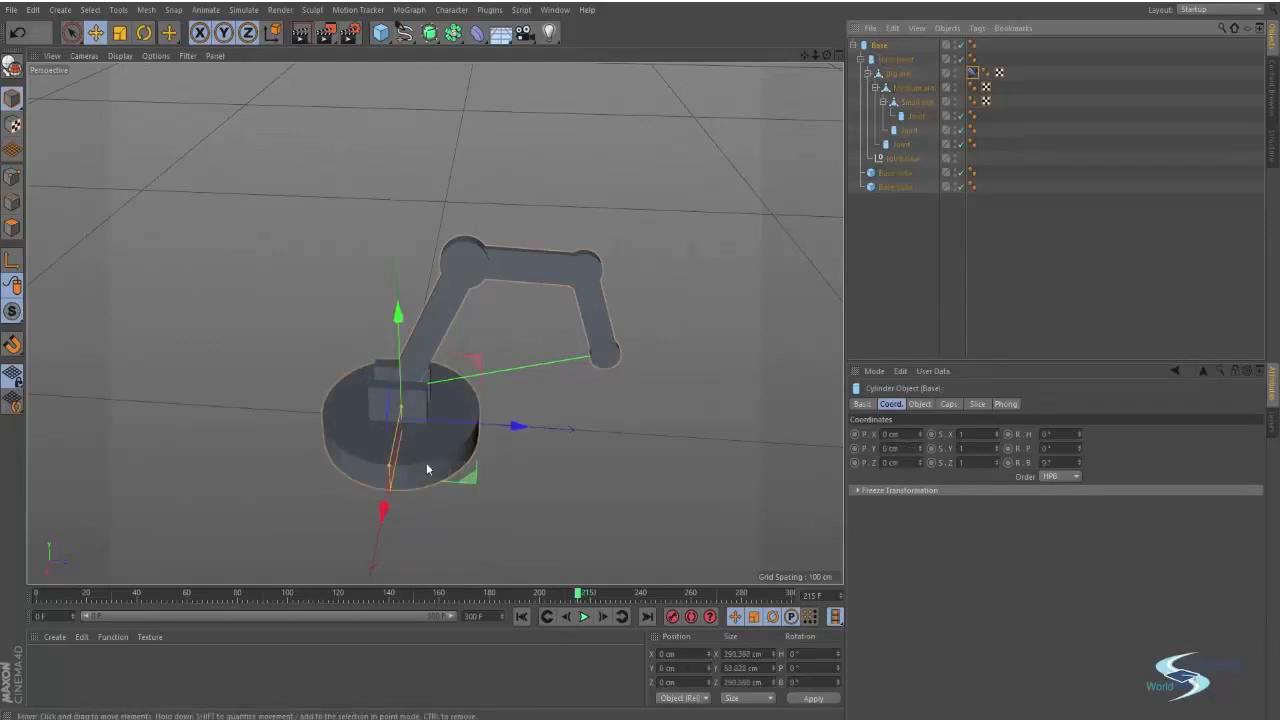
key("r")
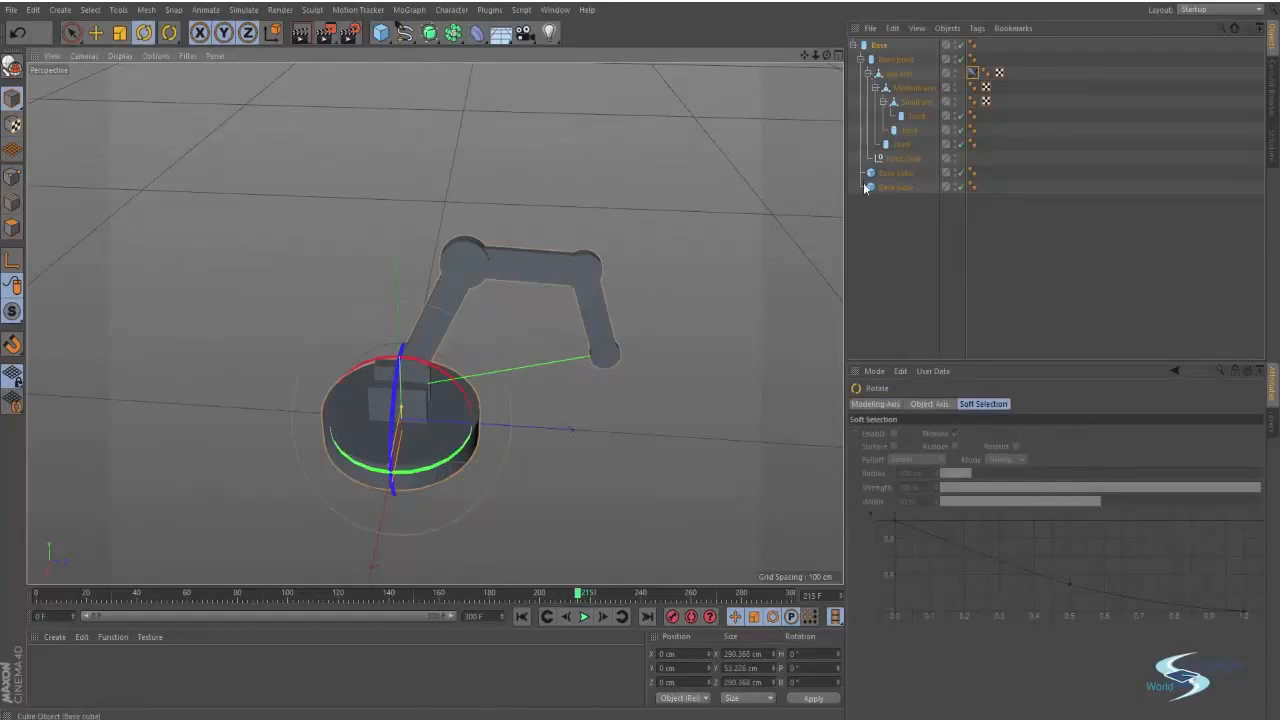
left_click(897, 74)
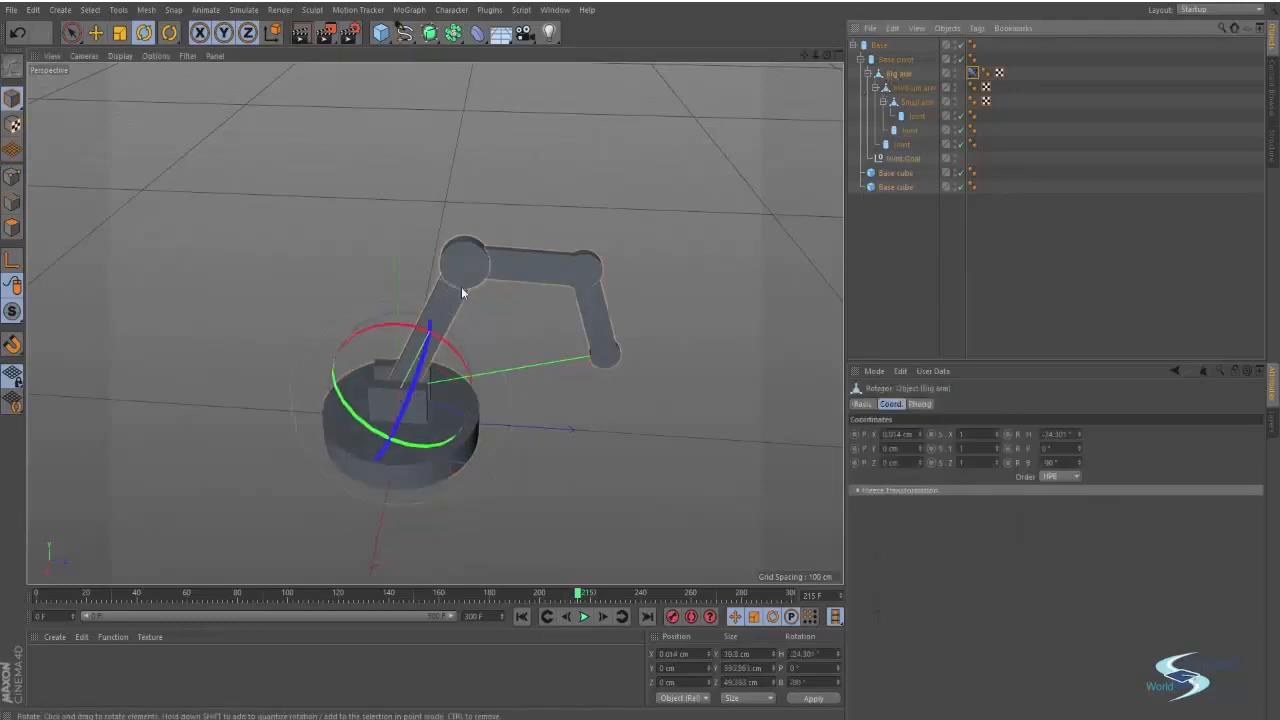
left_click_drag(436, 412, 380, 400, "alt")
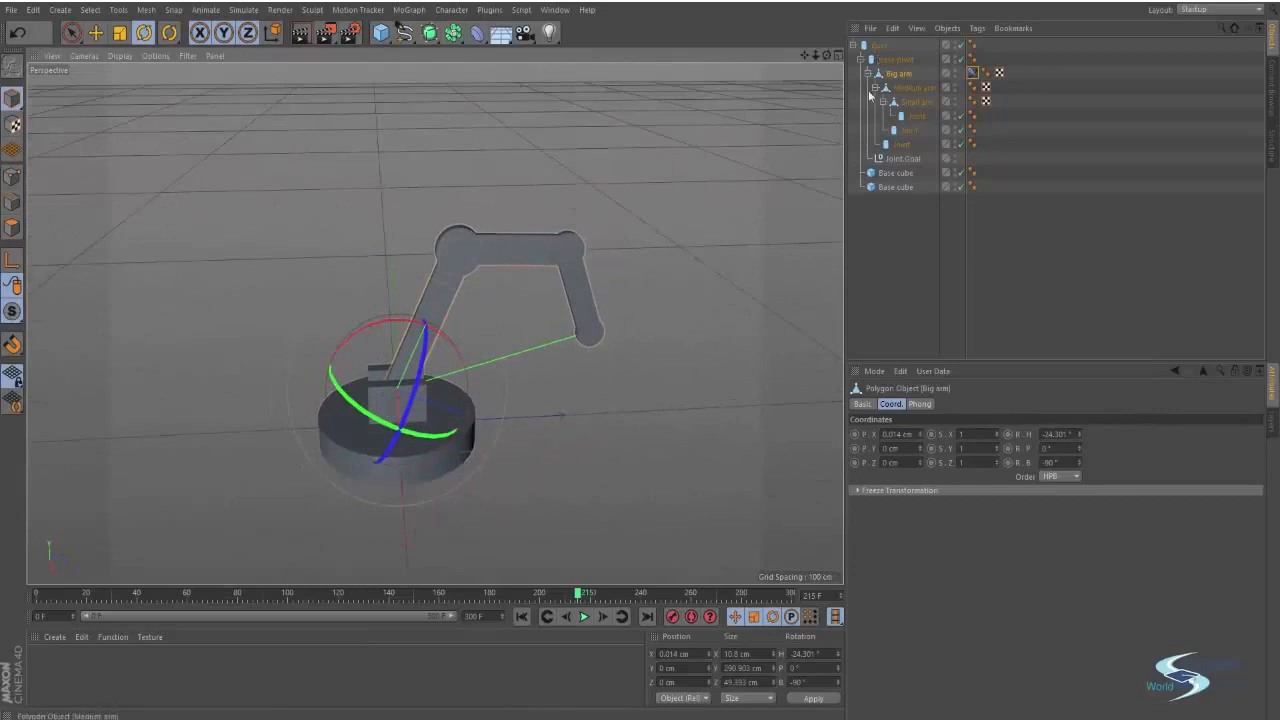
left_click(900, 159)
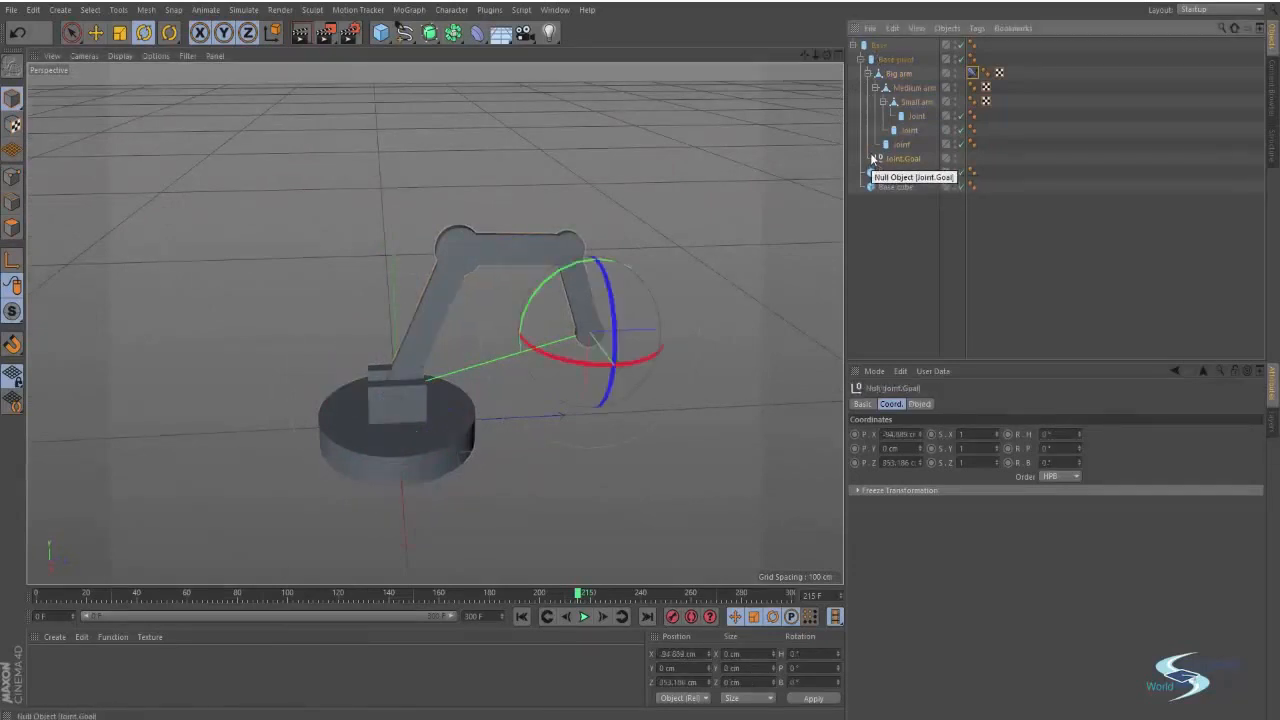
left_click(868, 75)
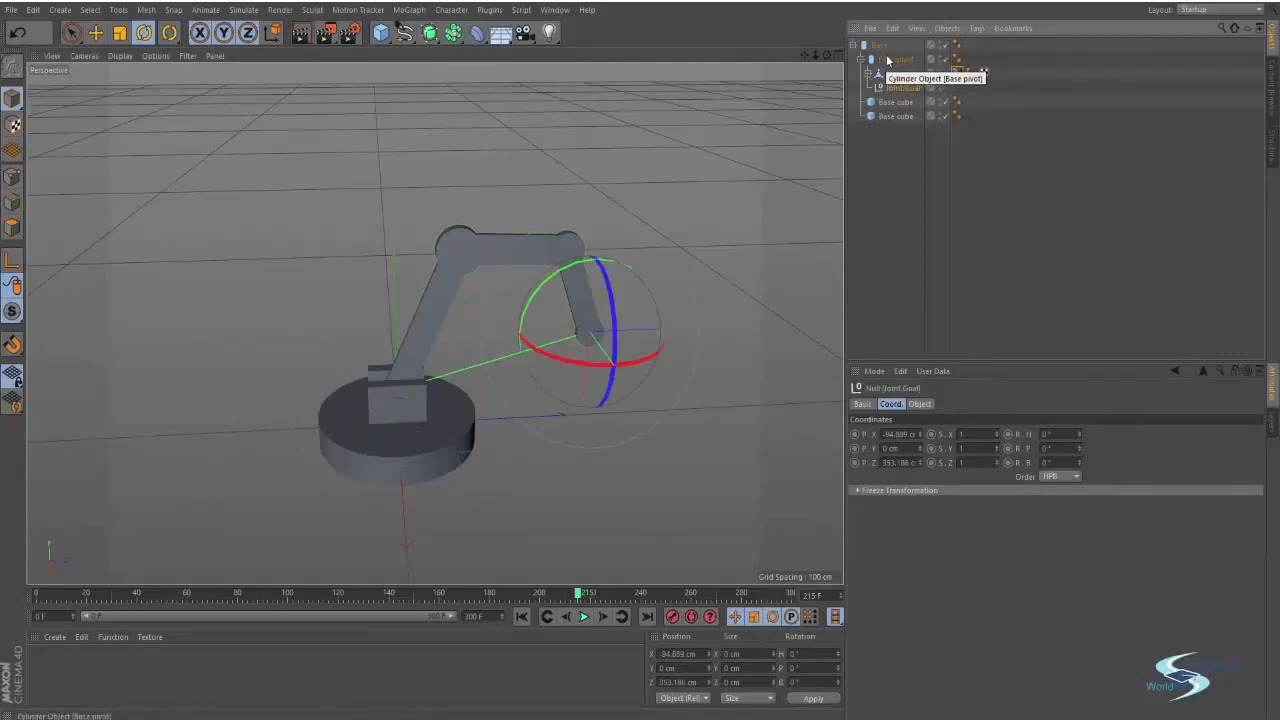
left_click(868, 74)
left_click(888, 61)
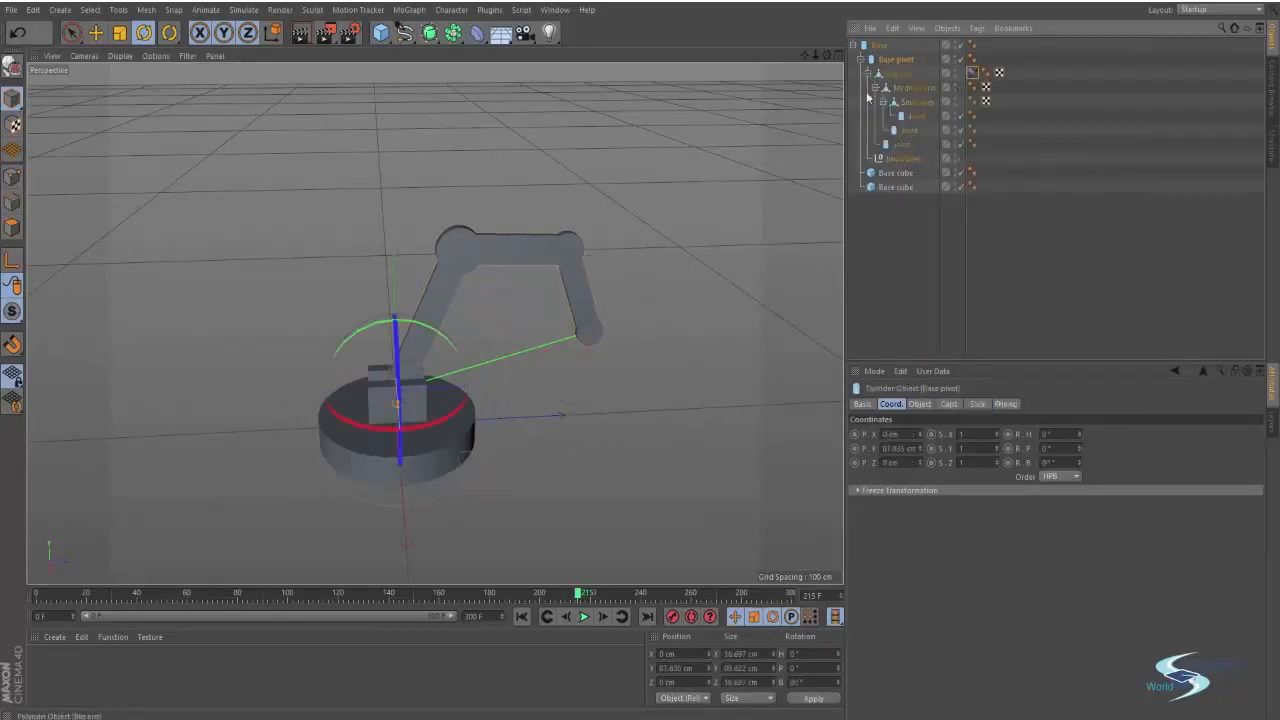
left_click(879, 45)
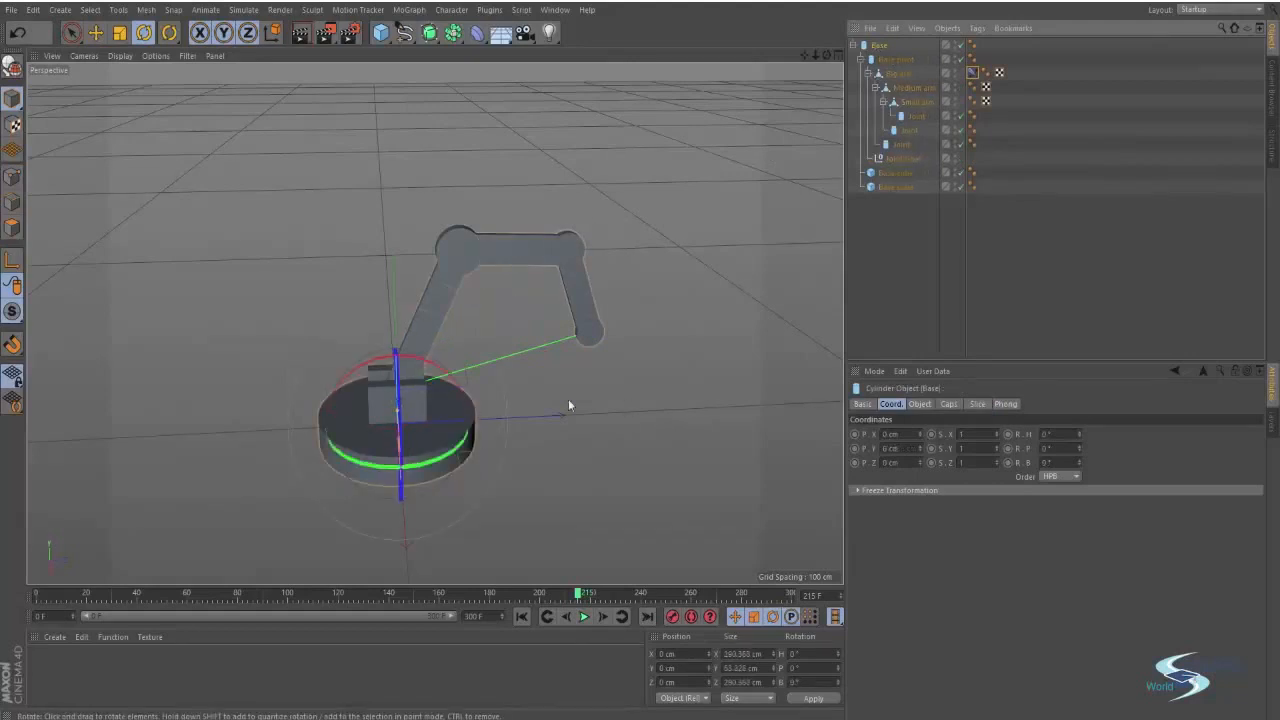
mouse_move(714, 300)
left_mouse_down("alt")
mouse_move(564, 322)
mouse_move(591, 266)
mouse_move(722, 305)
left_mouse_up("alt")
Go to frame 0 and move the Joint.Goal null lower and farther from the base, to about X -29 cm, Z 551 cm.
left_click(904, 158)
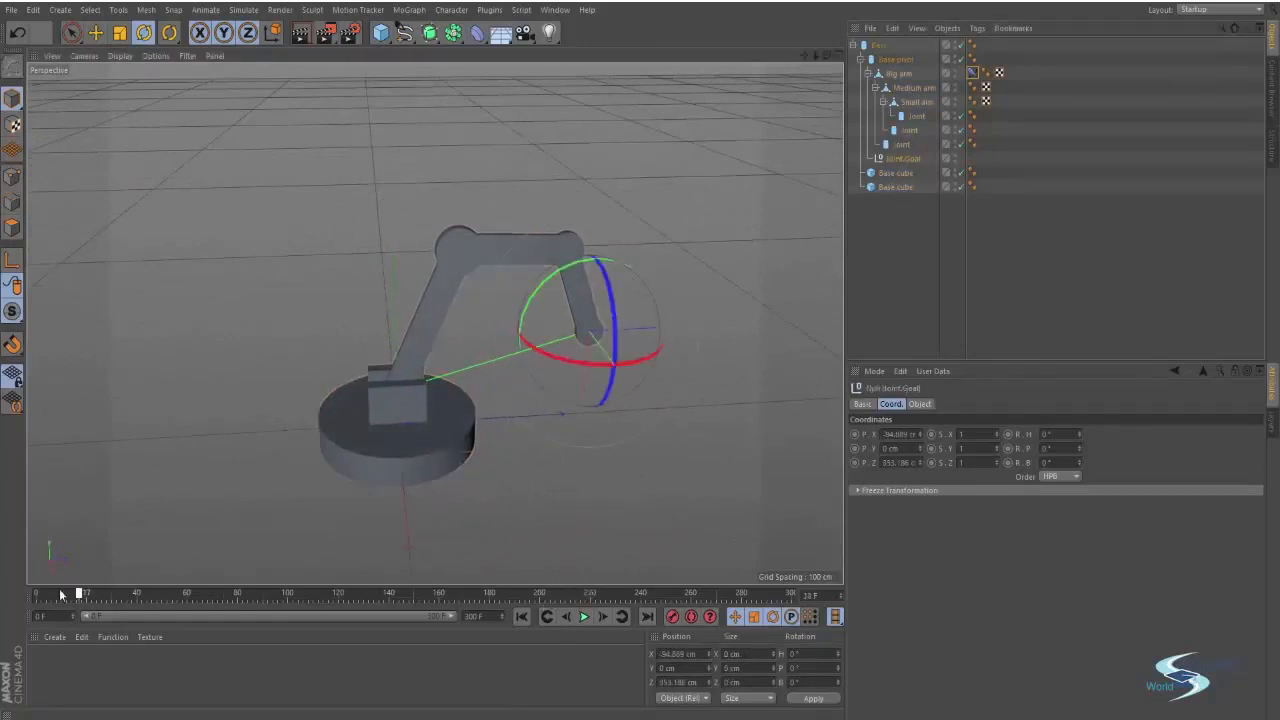
left_click_drag(60, 595, 36, 595)
key("e")
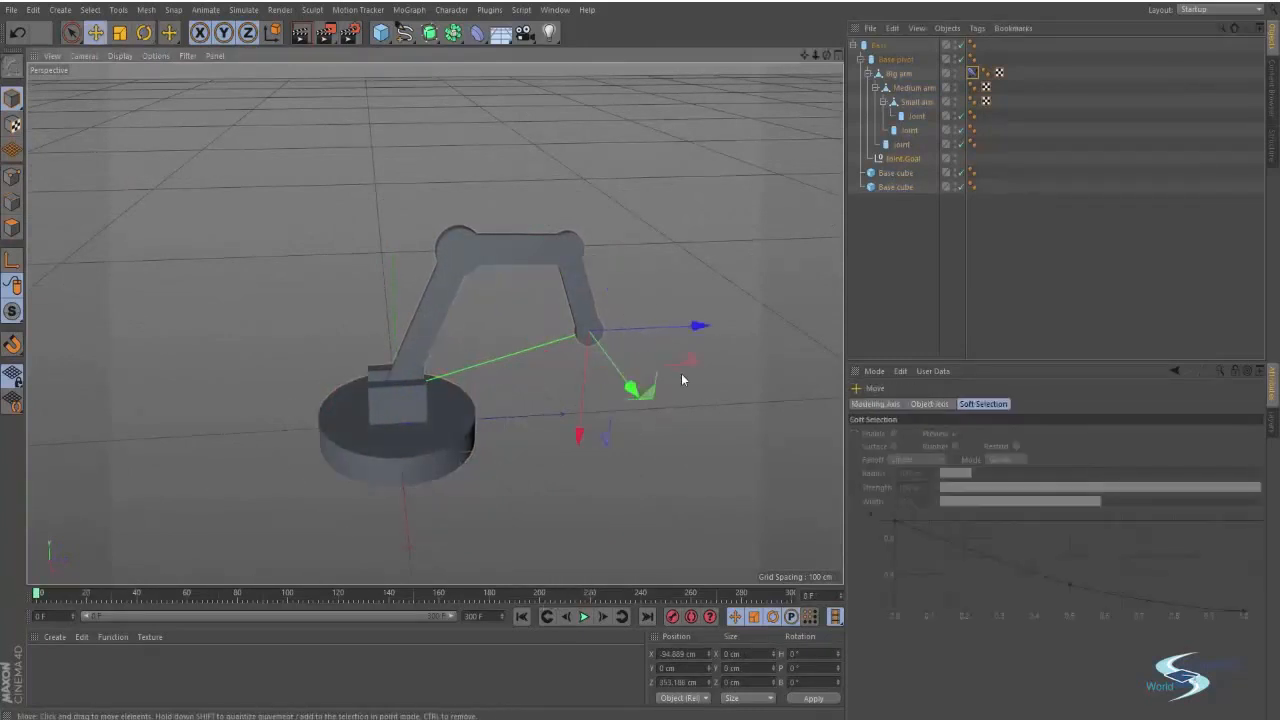
left_click_drag(648, 390, 750, 425)
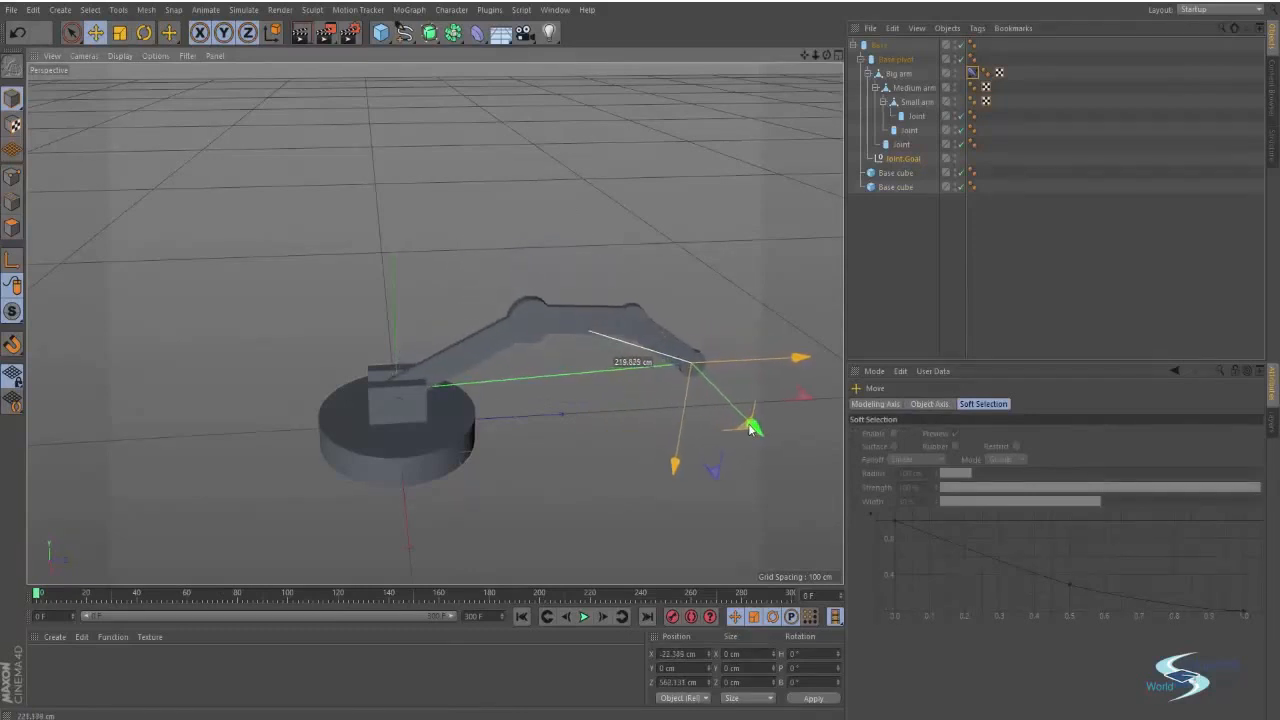
Rotate the Base about its vertical axis to test how the arm follows, and undo the rotation.
left_click(417, 458)
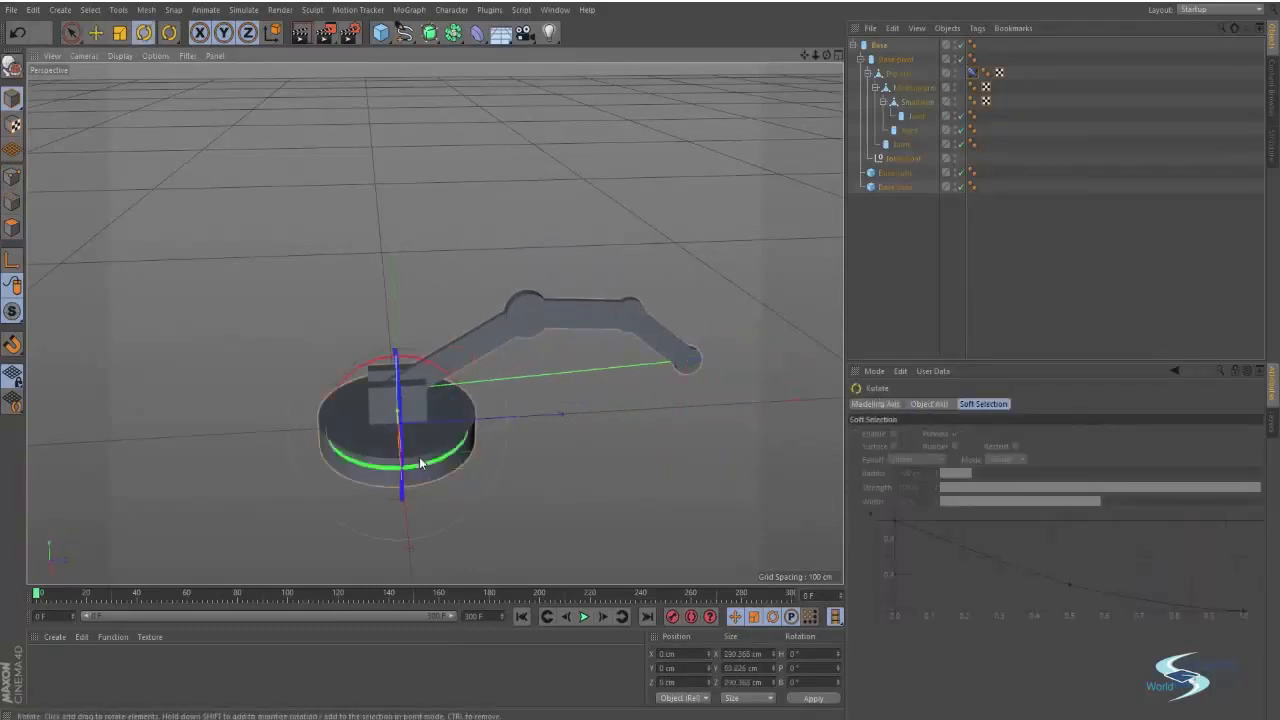
key("r")
left_click_drag(417, 462, 450, 456)
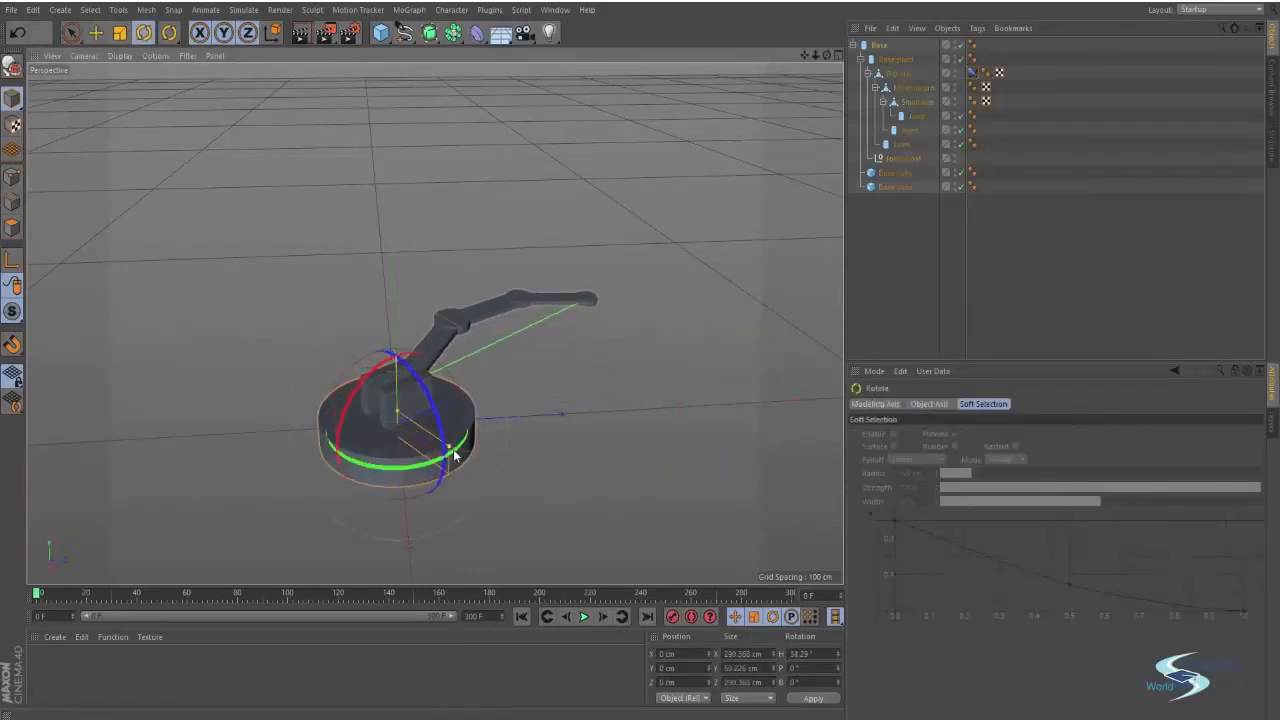
key("ctrl+z")
Examine the arm's alignment with the base and the Joint.Goal null from several angles.
left_click_drag(480, 390, 482, 482, "alt")
left_click(903, 158)
left_click(482, 483)
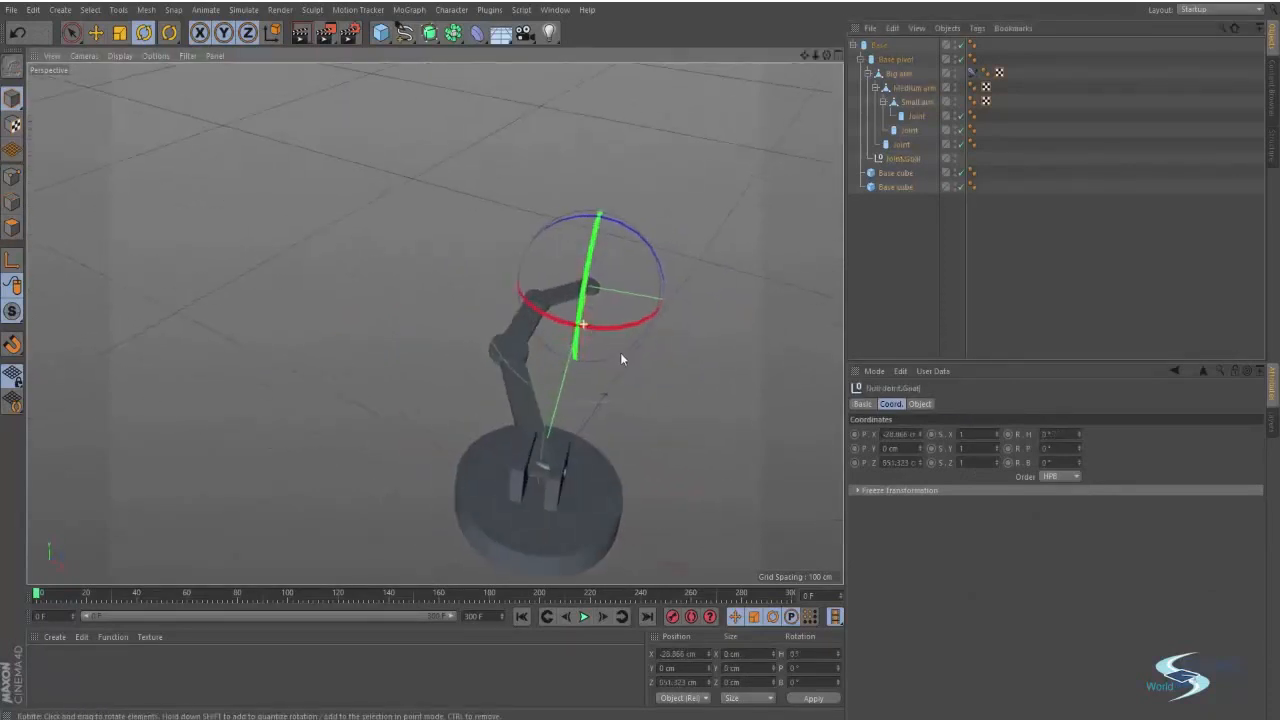
key("e")
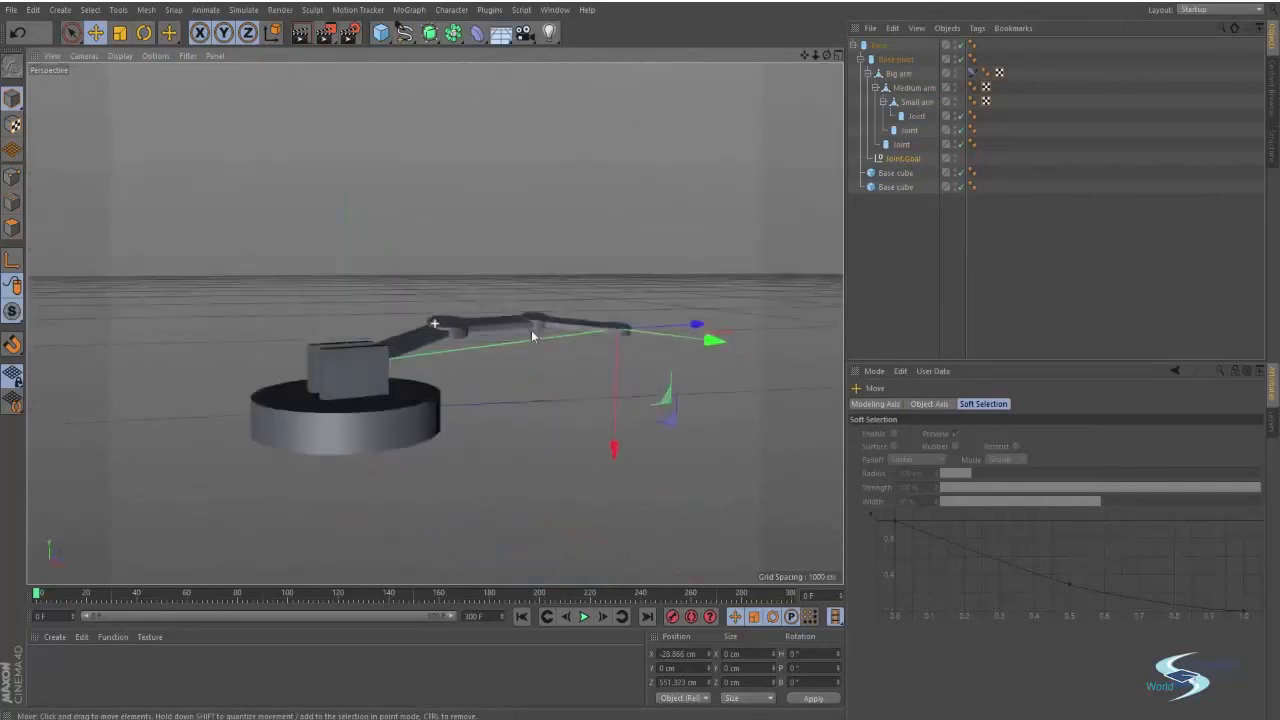
left_click_drag(531, 330, 611, 475, "alt")
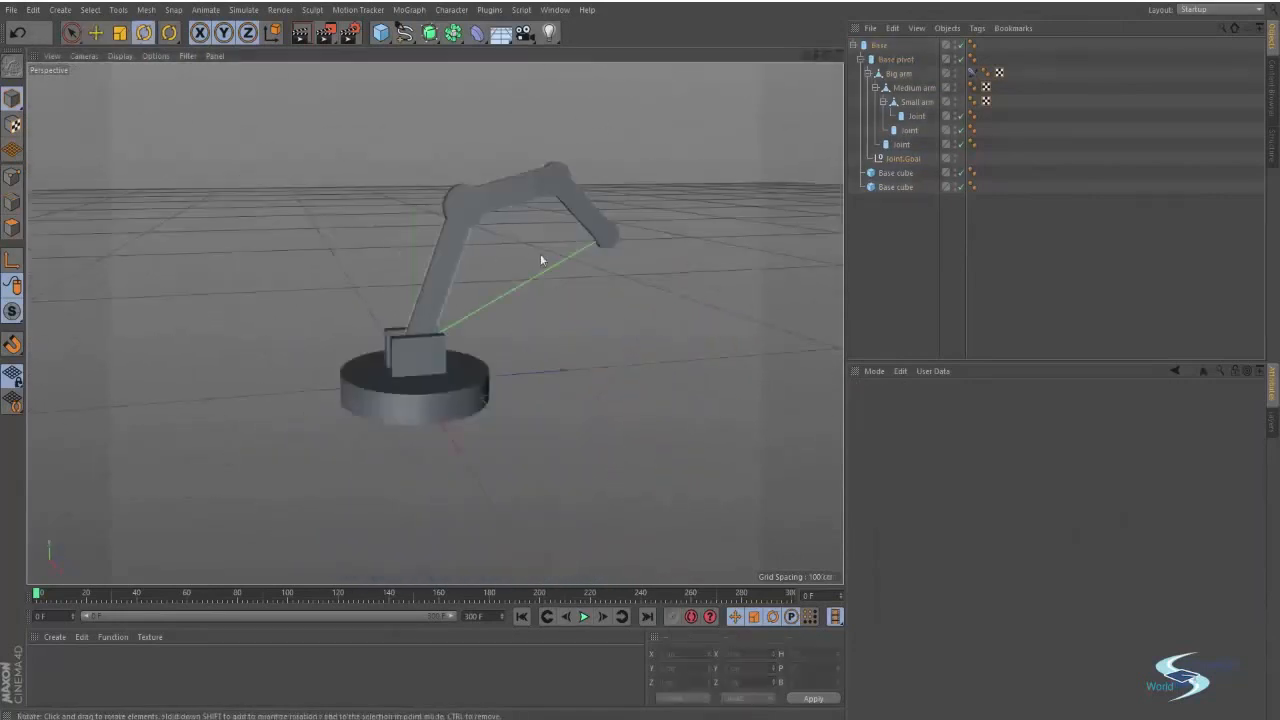
left_click_drag(541, 260, 498, 229, "alt")
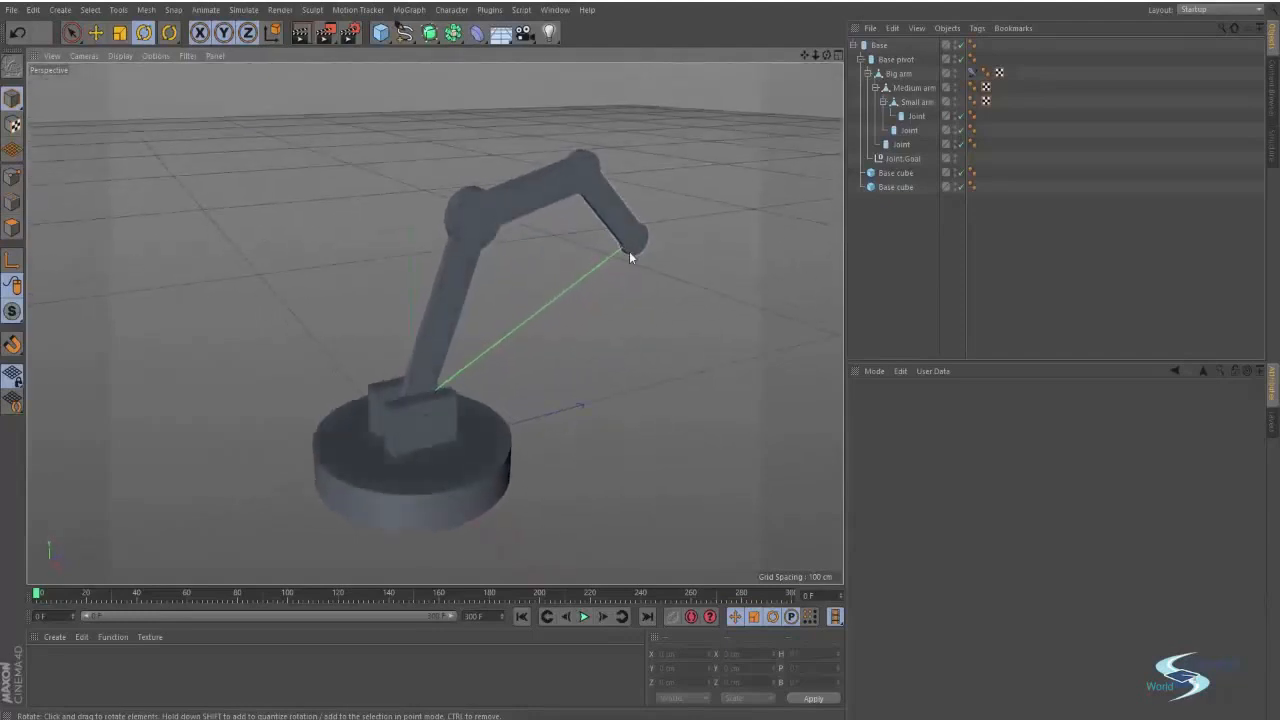
left_click_drag(491, 337, 466, 297, "alt")
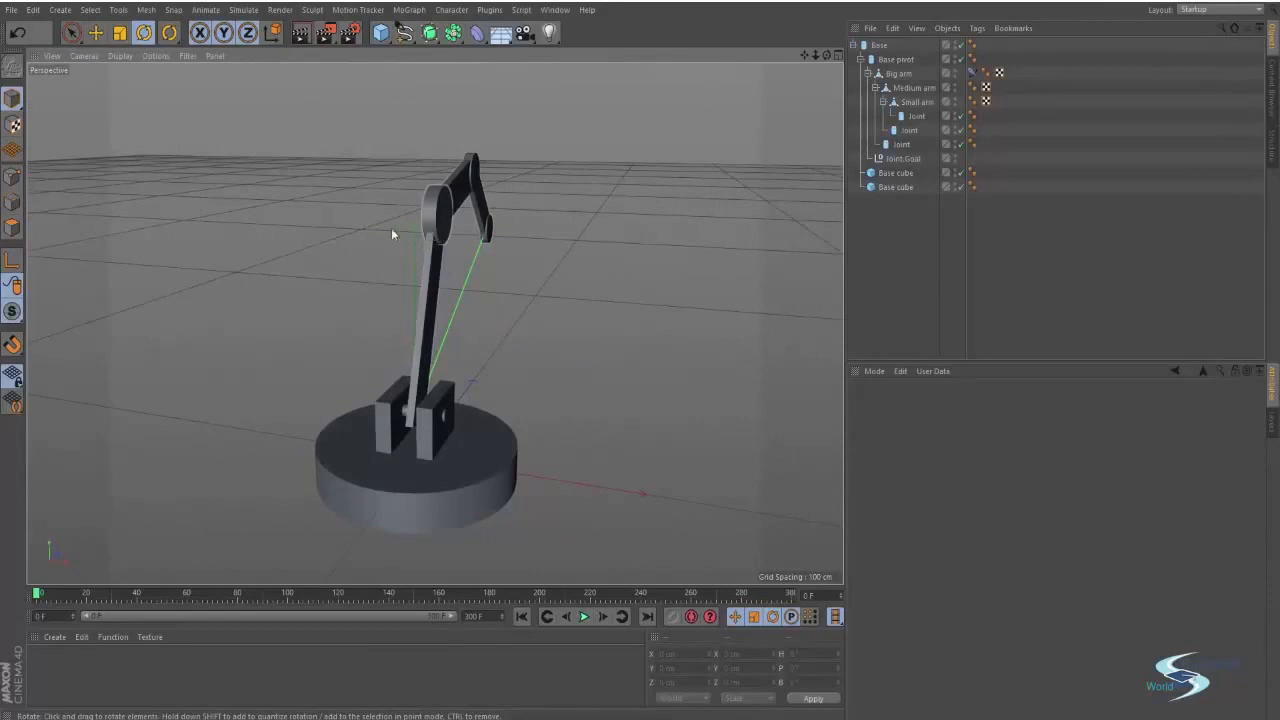
Try rotating the Base about its vertical axis, deselect it and check the arm from the side.
left_click(423, 493)
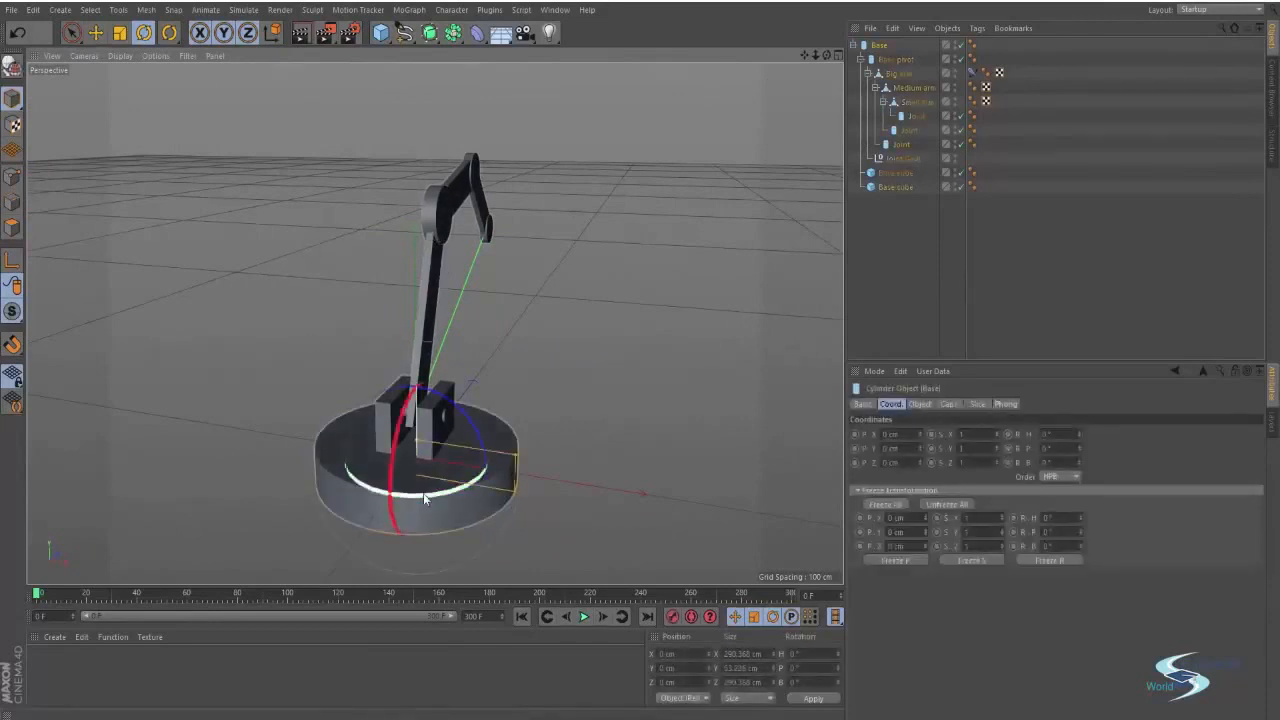
mouse_move(423, 493)
left_mouse_down()
mouse_move(459, 486)
mouse_move(421, 492)
left_mouse_up()
left_click(656, 349)
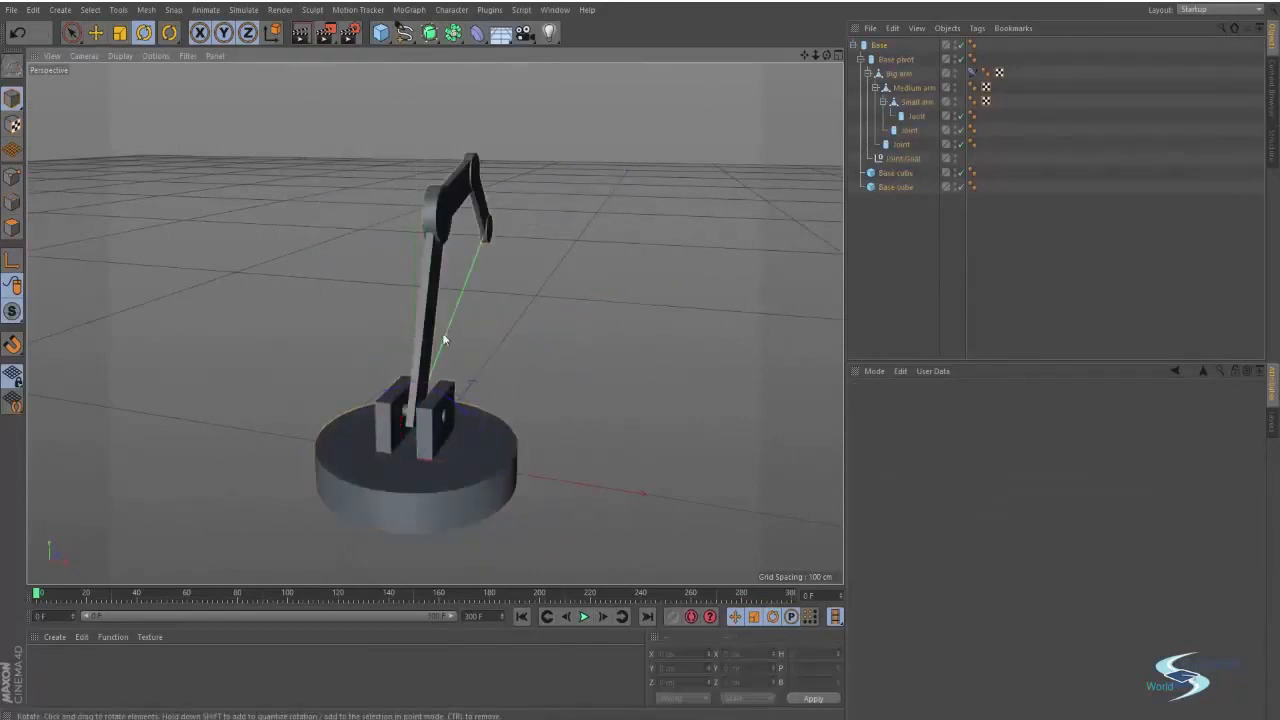
left_click_drag(443, 334, 397, 345, "alt")
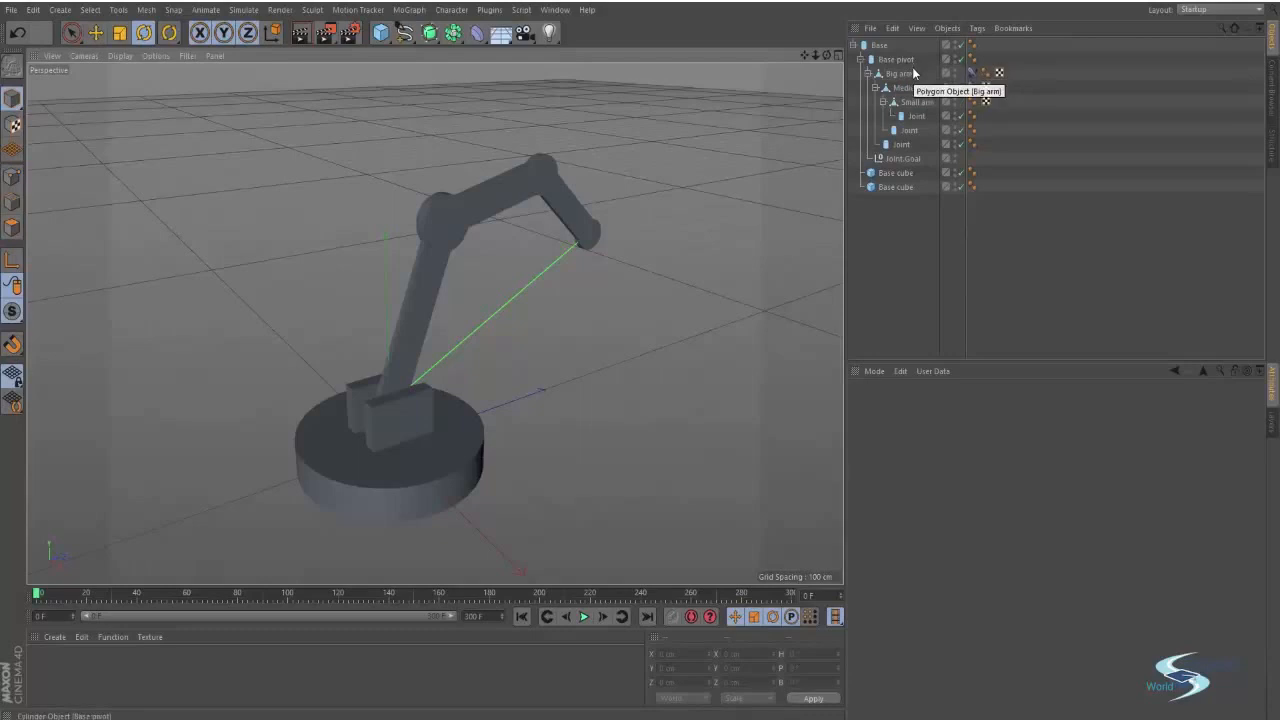
Set the IK Solver of the Big arm's IK tag to 3D.
left_click(973, 74)
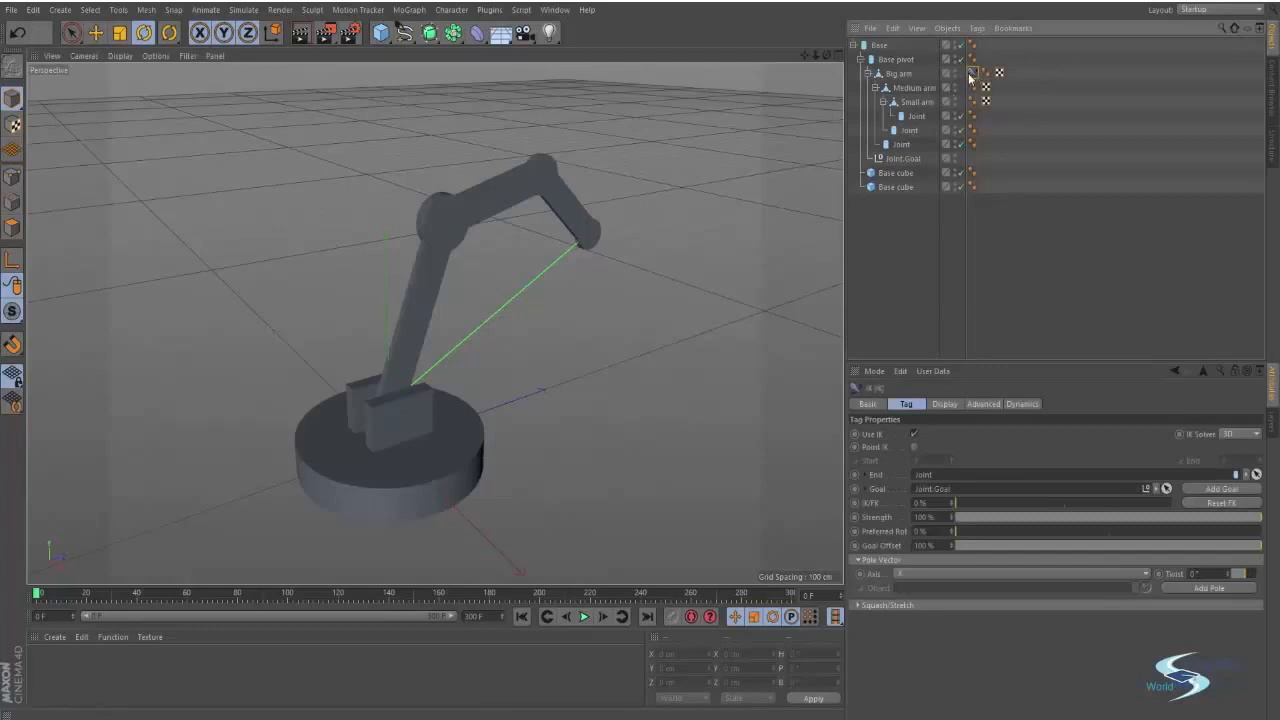
left_click(1240, 436)
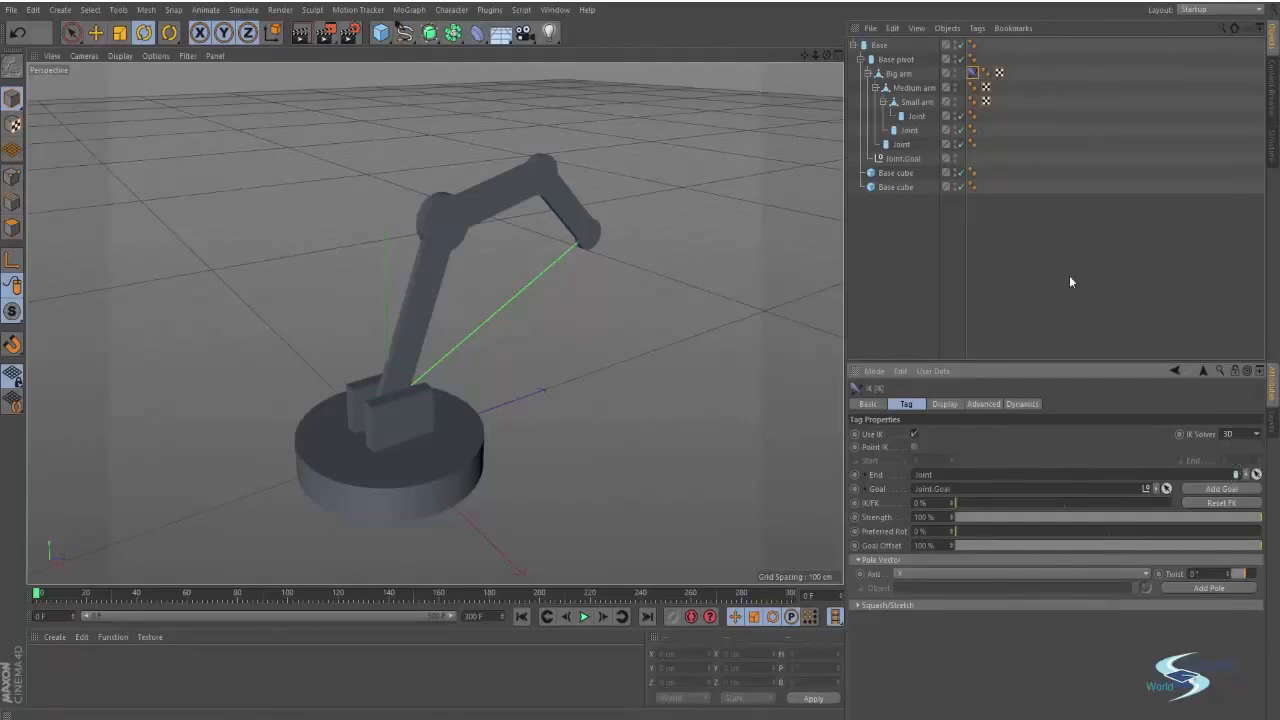
left_click(972, 75)
Move the Joint.Goal null closer to the base, to about X -160 cm and Z 290 cm.
left_click(897, 159)
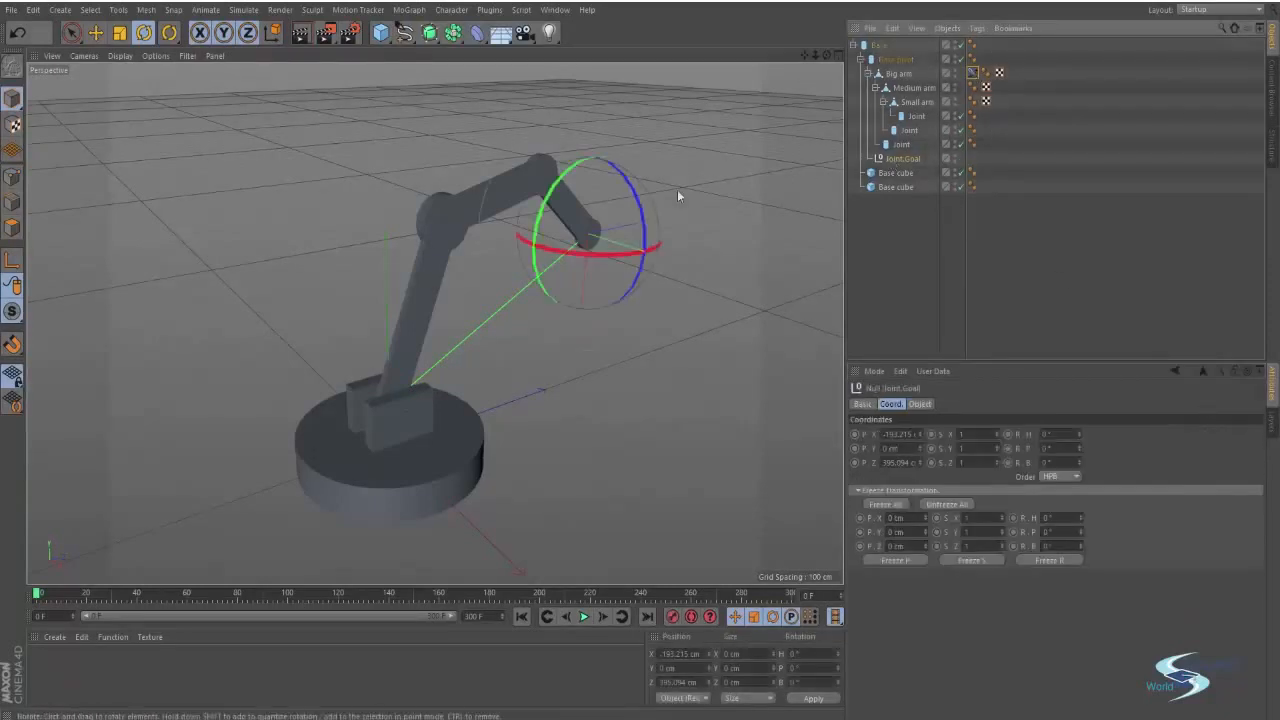
left_click_drag(677, 189, 536, 216, "alt")
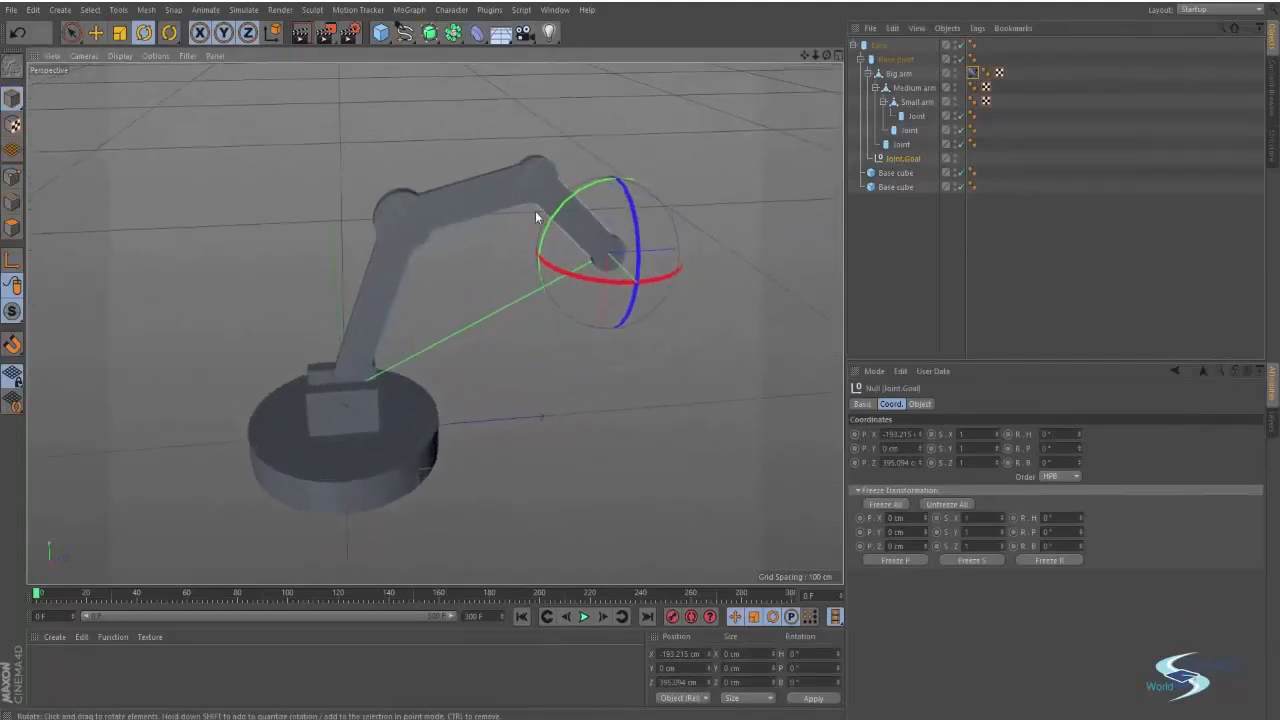
key("e")
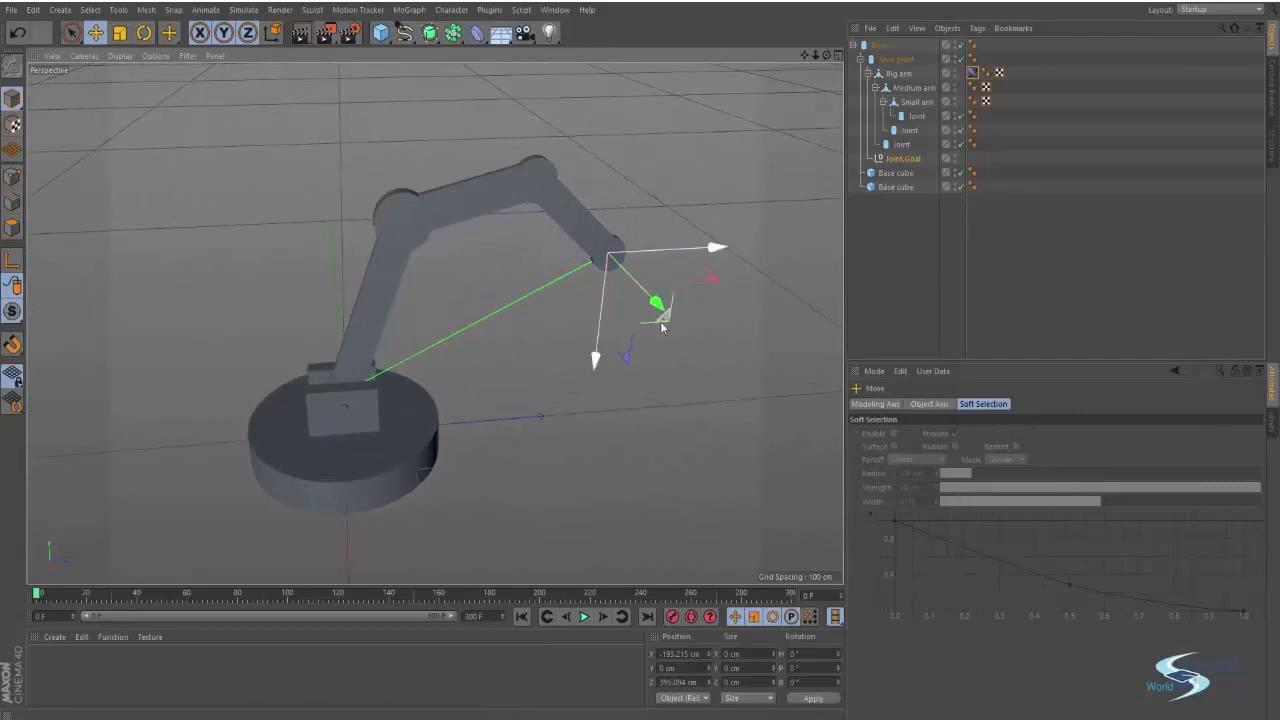
left_click_drag(666, 323, 588, 340)
Rotate the Base about its vertical axis to a heading of about 74°.
left_click(400, 451)
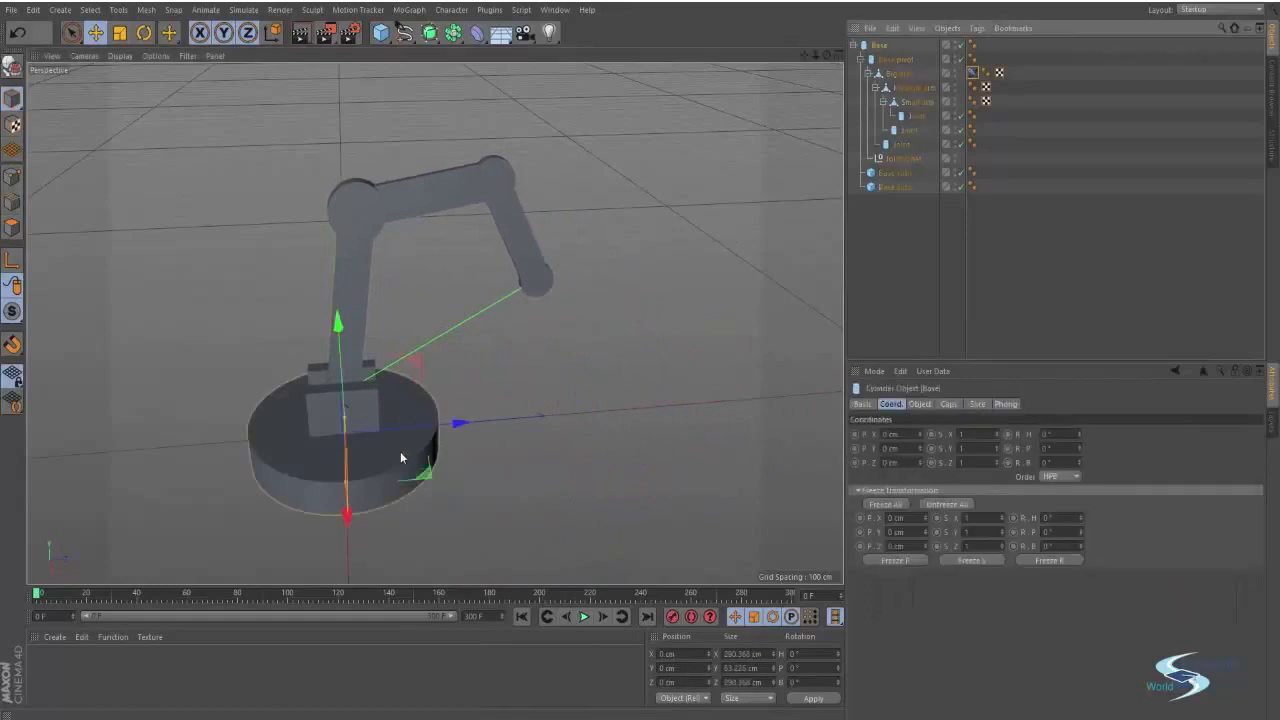
key("r")
left_click_drag(380, 487, 536, 404)
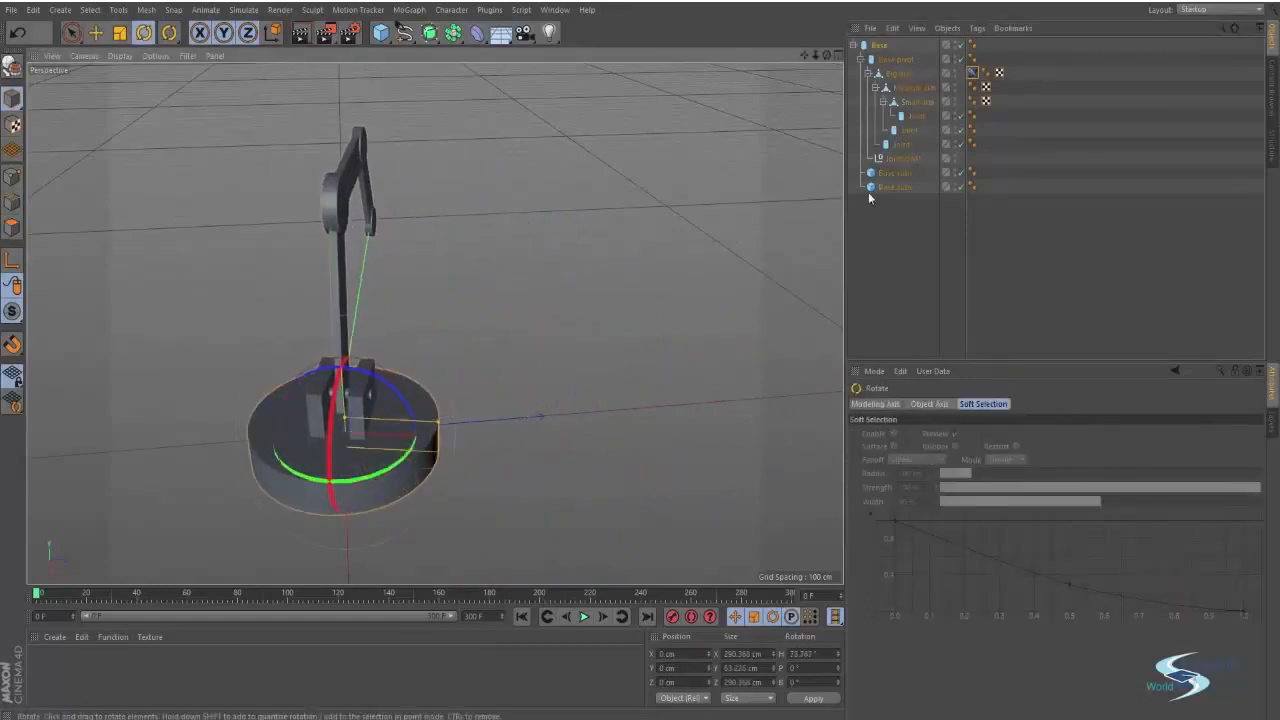
Try moving the Joint.Goal null with the Base still rotated, and undo the move.
left_click(899, 161)
key("e")
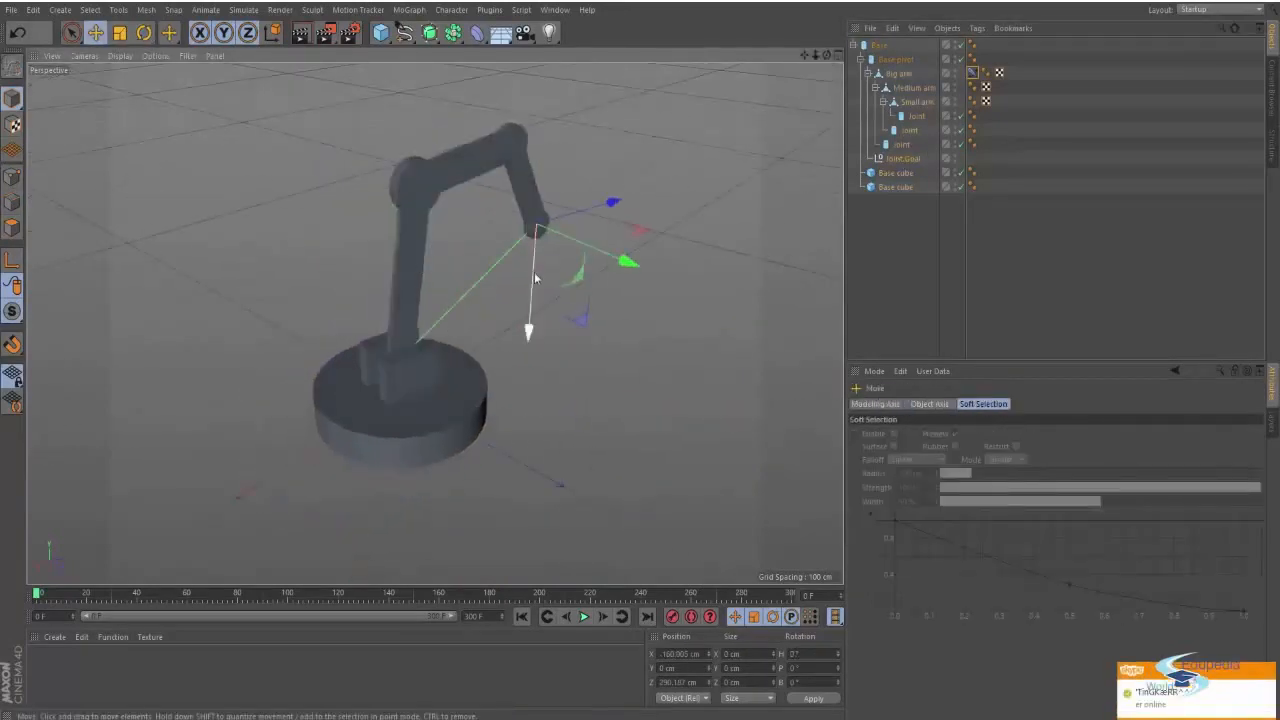
left_click_drag(582, 280, 551, 284)
key("ctrl+z")
Reset the Base's heading rotation to 0° and collapse its freeze transformation settings.
left_click(882, 46)
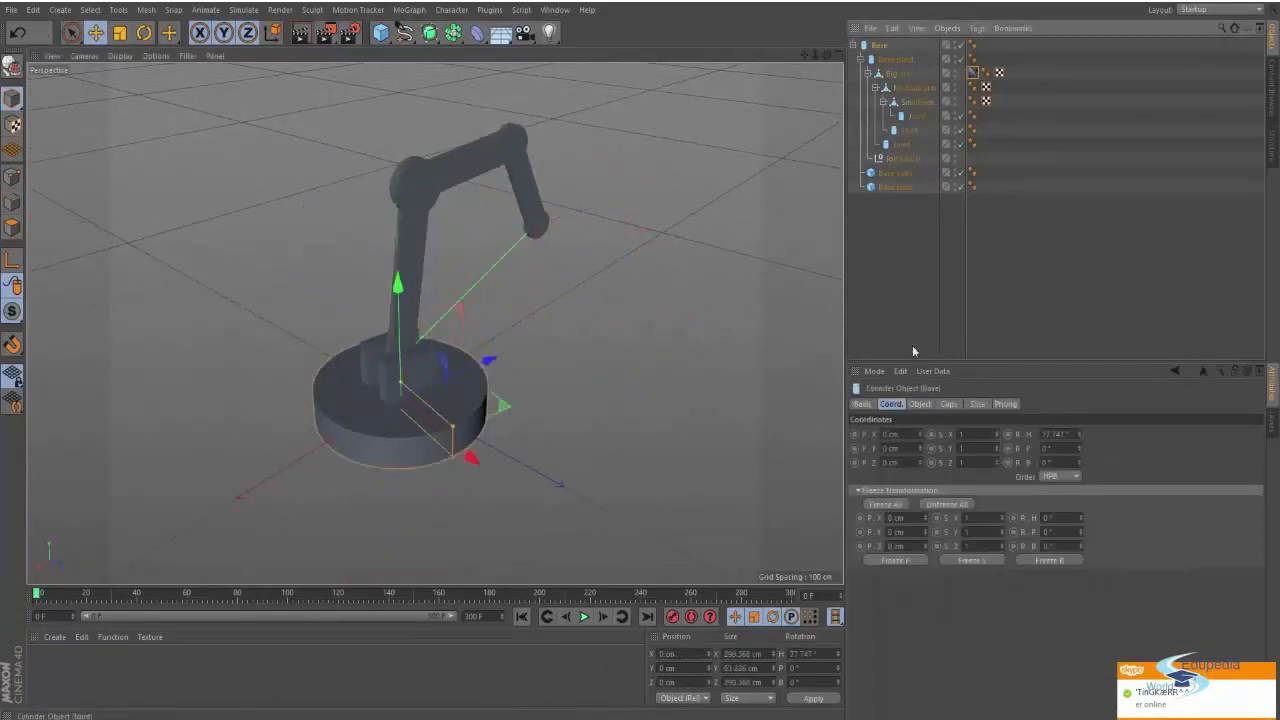
left_click(1052, 434)
type("0")
key("Return")
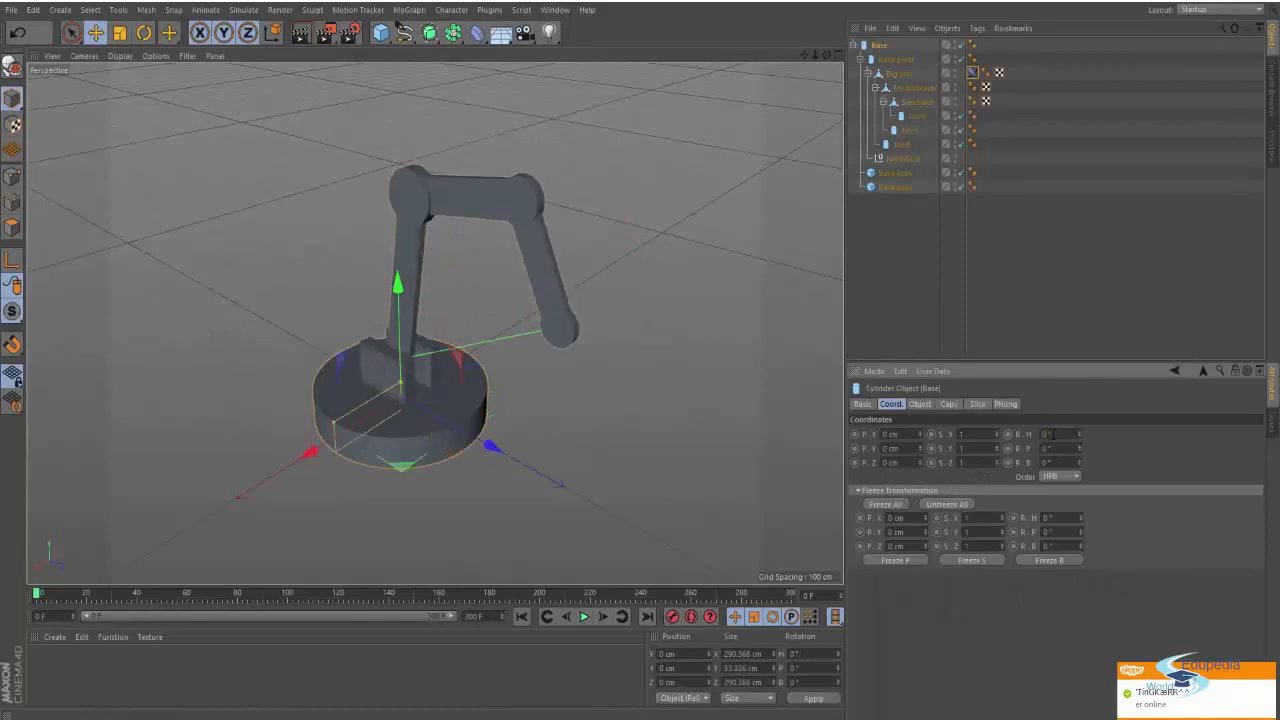
left_click(858, 490)
Move the Joint.Goal null up and back toward the base, to about X -211 cm and Z 72 cm.
left_click_drag(565, 430, 628, 431, "alt")
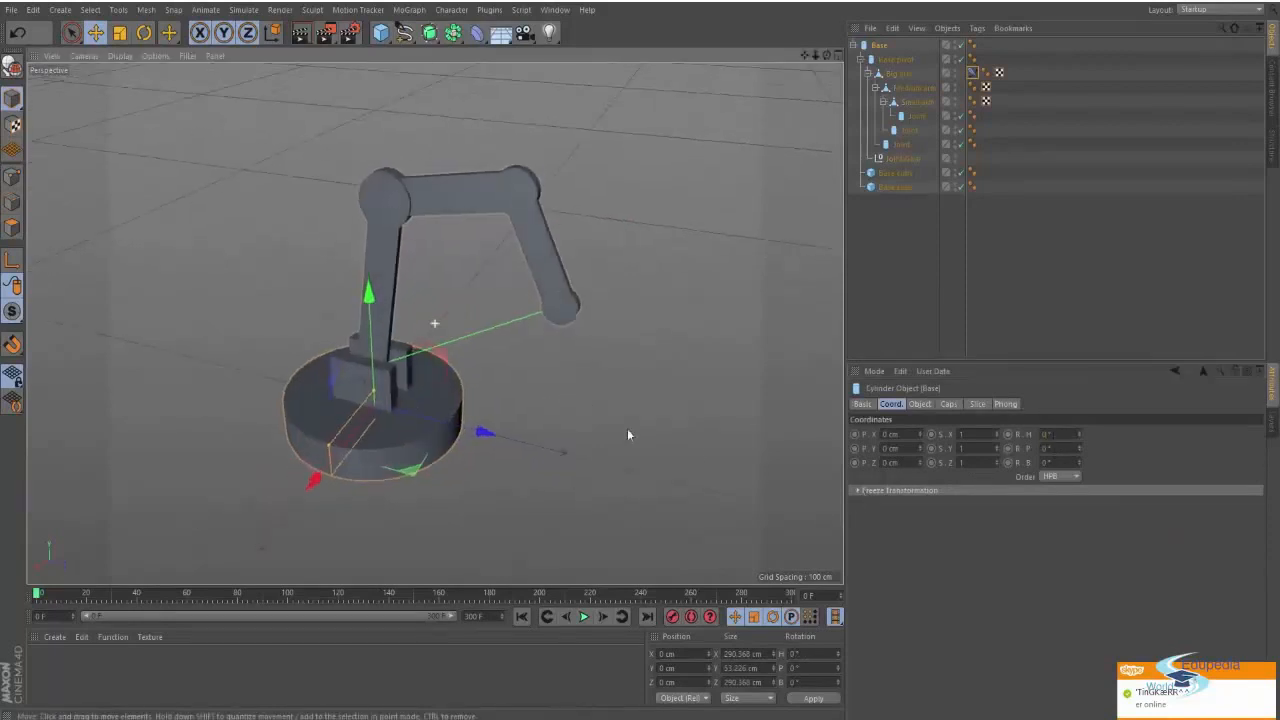
left_click_drag(790, 430, 806, 332, "alt")
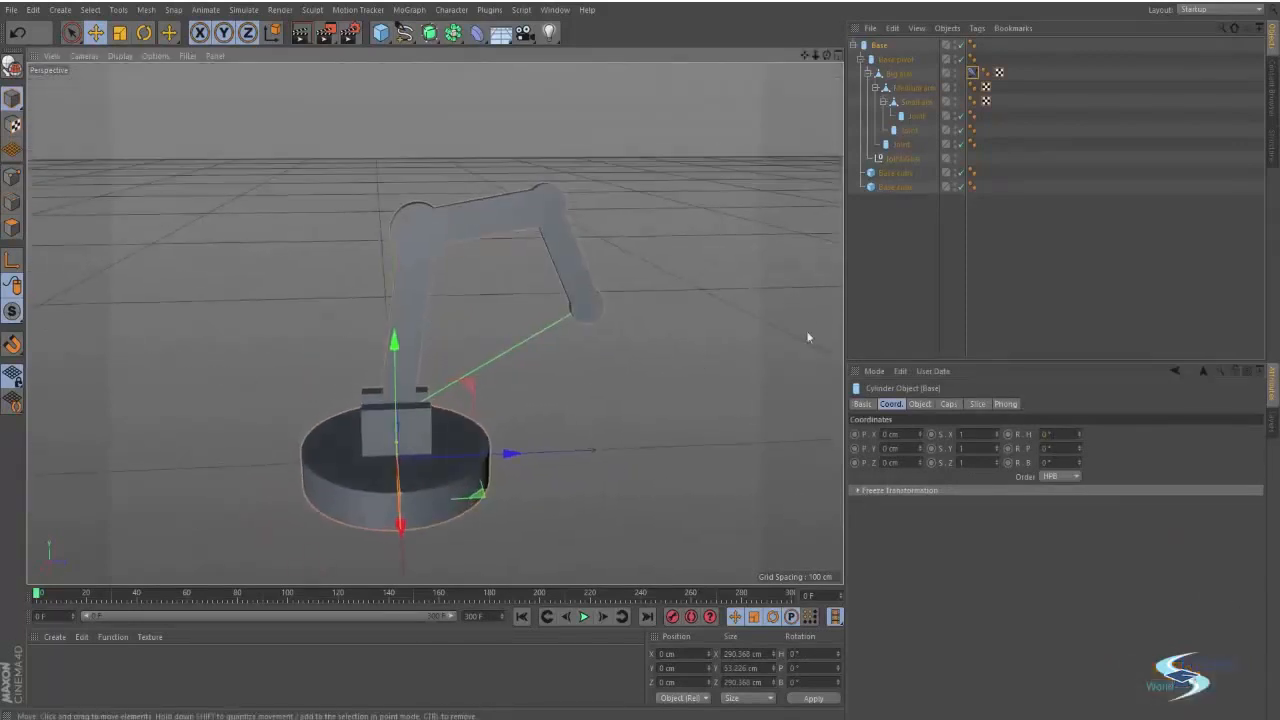
left_click(901, 158)
left_click_drag(745, 245, 554, 250, "alt")
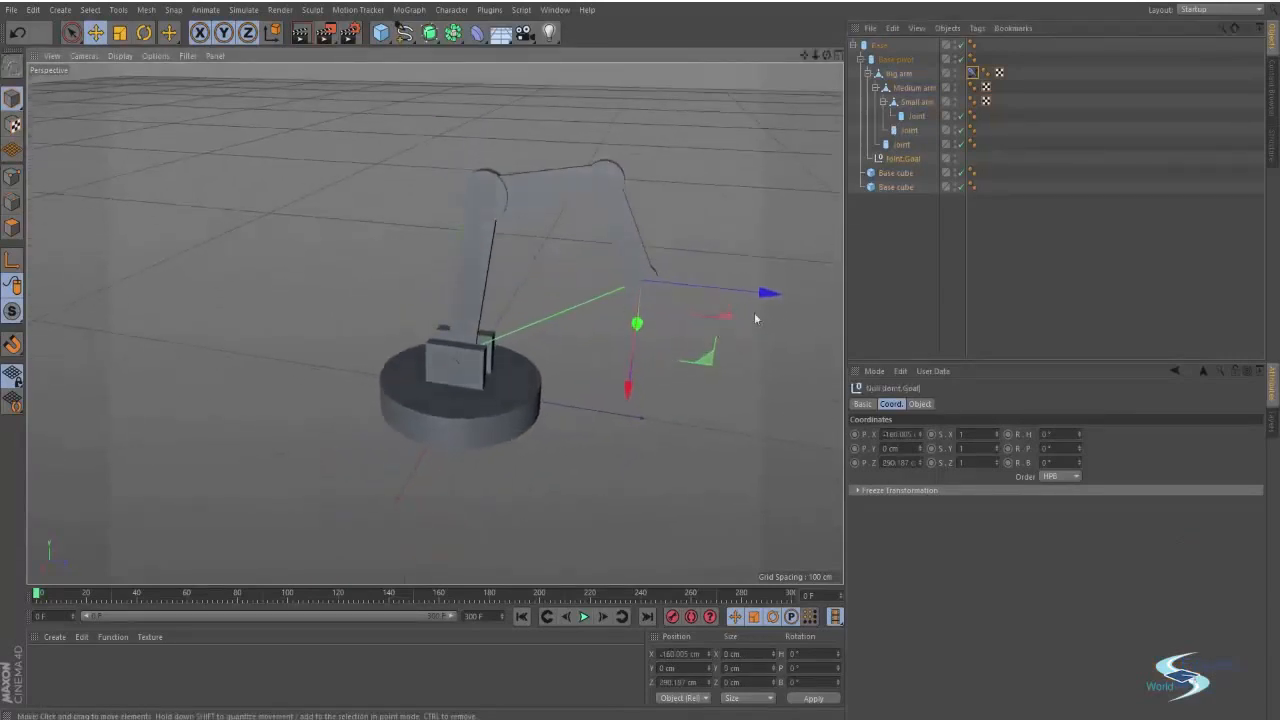
middle_click_drag(754, 312, 635, 232, "alt")
left_click_drag(598, 300, 466, 257)
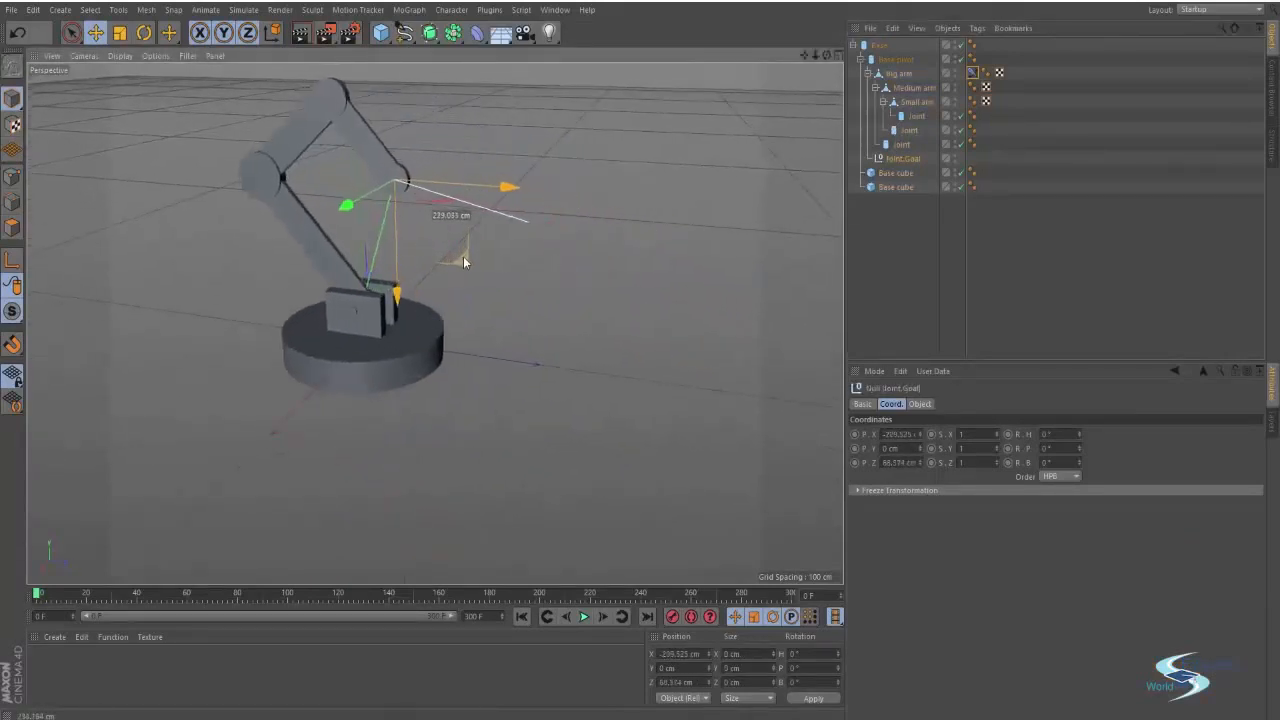
middle_click_drag(509, 221, 640, 293, "alt")
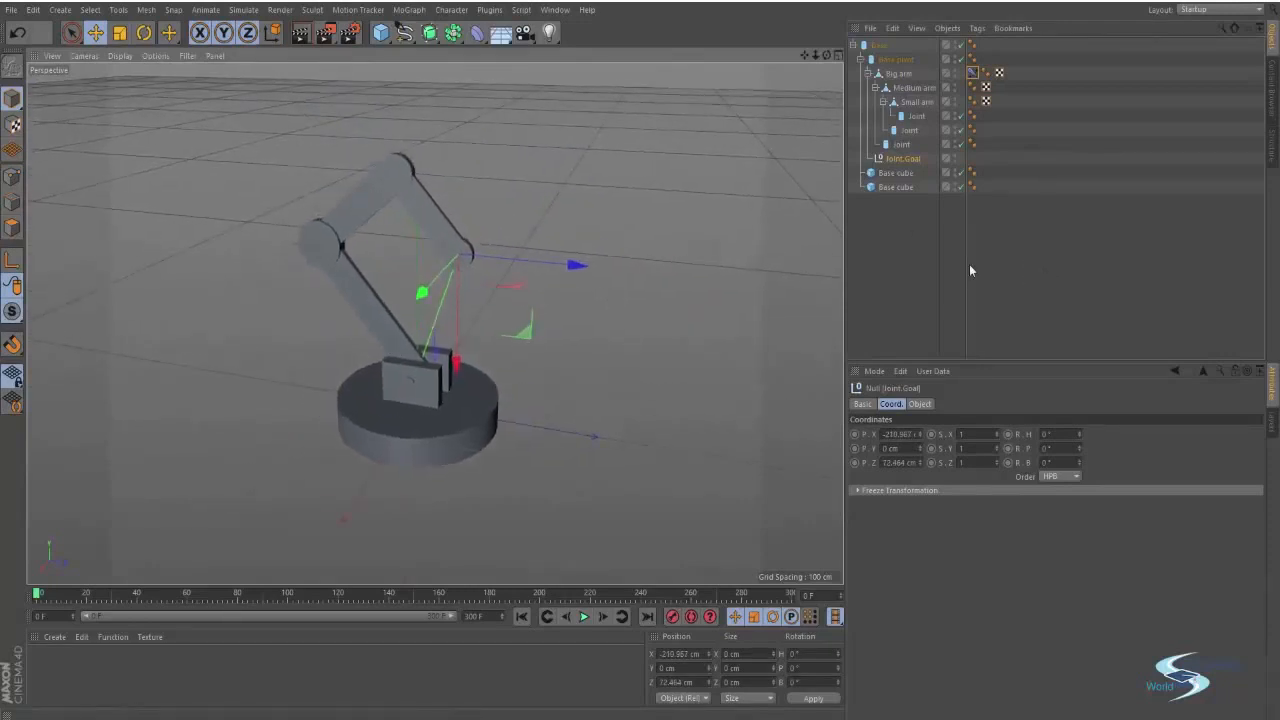
Record a keyframe for all robot arm objects at frame 0, and clear the selection.
key("ctrl+a")
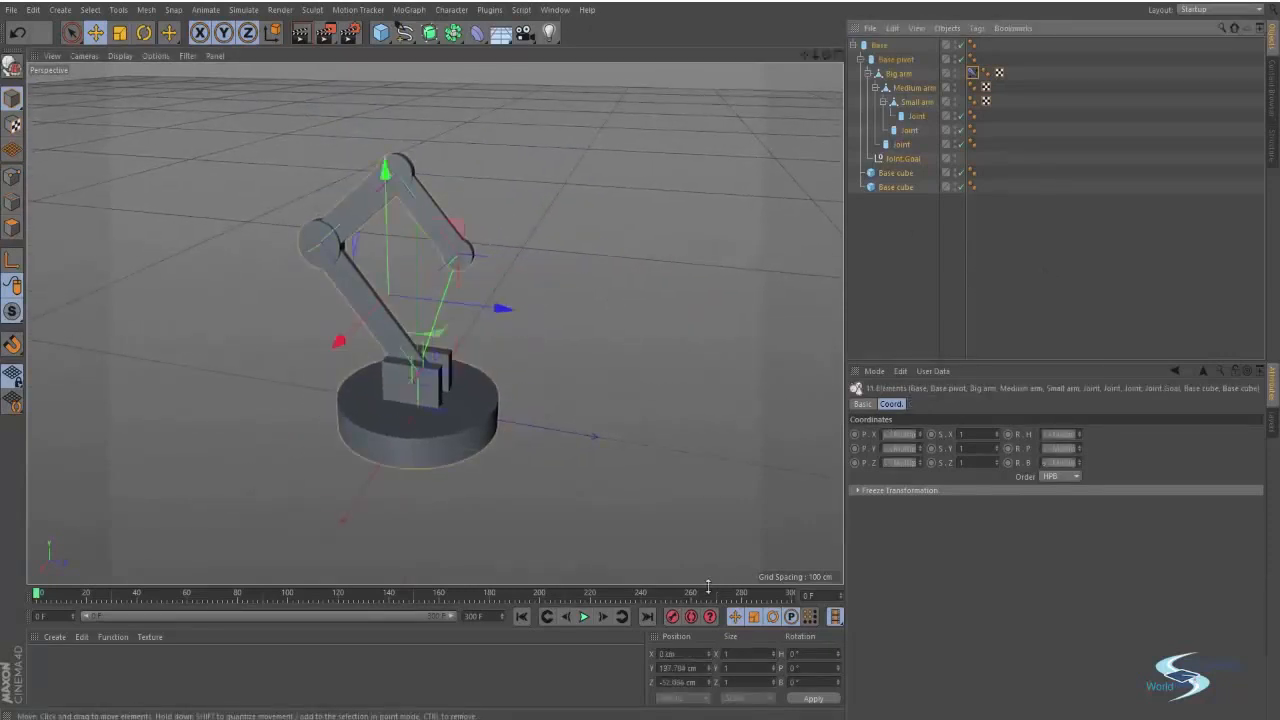
left_click(673, 617)
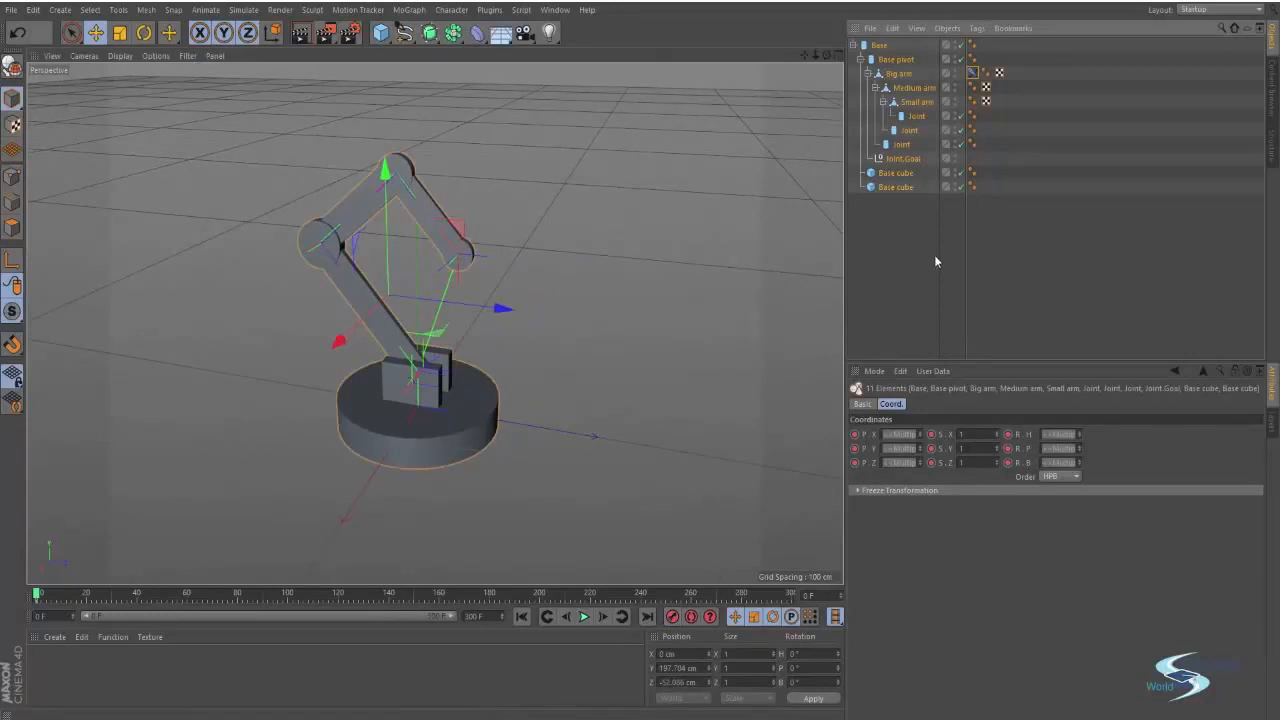
left_click(889, 251)
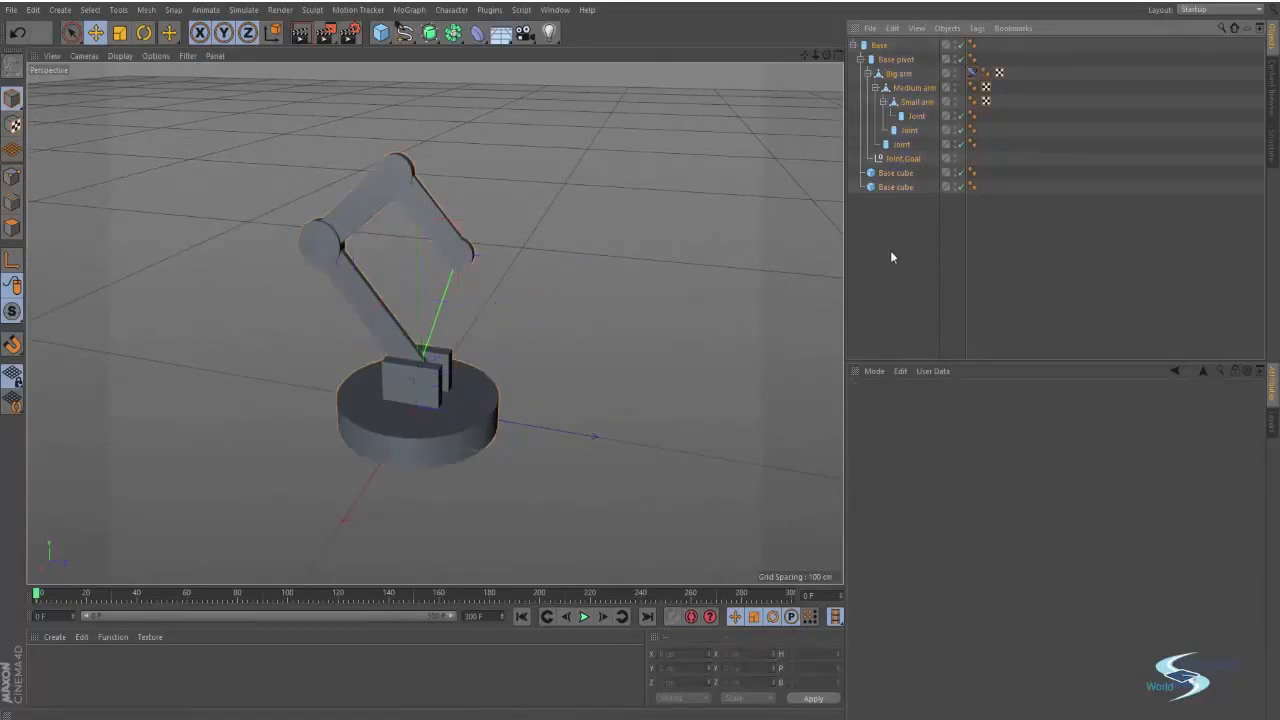
Go to frame 80 and rotate the Base about its vertical axis to a heading of about 120°.
left_click(37, 596)
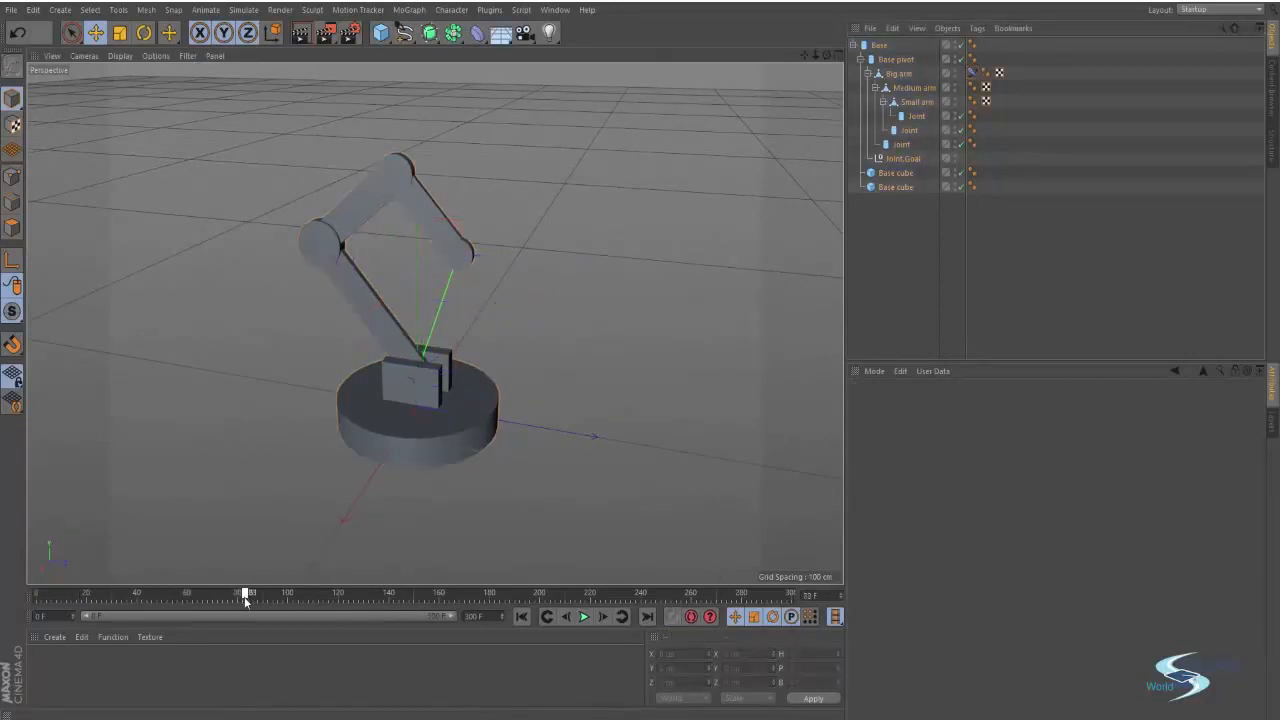
left_click(898, 158)
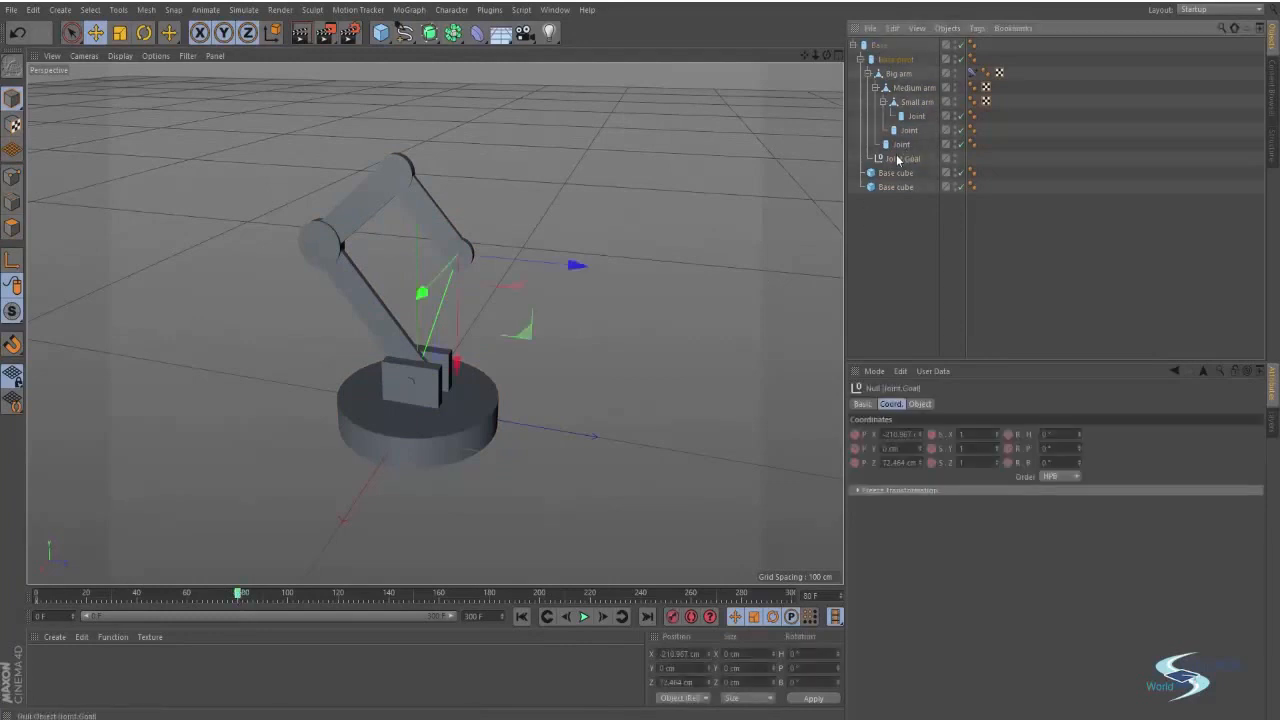
left_click(880, 46)
left_click(910, 237)
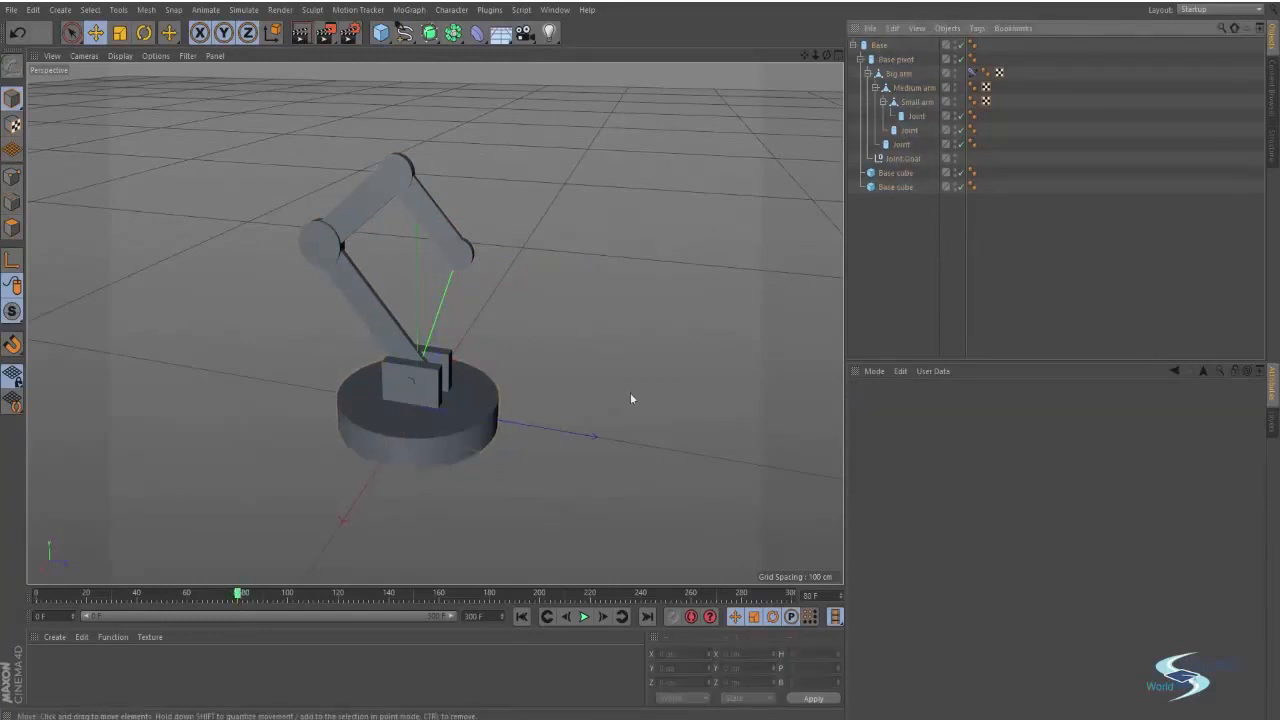
left_click_drag(239, 598, 242, 597)
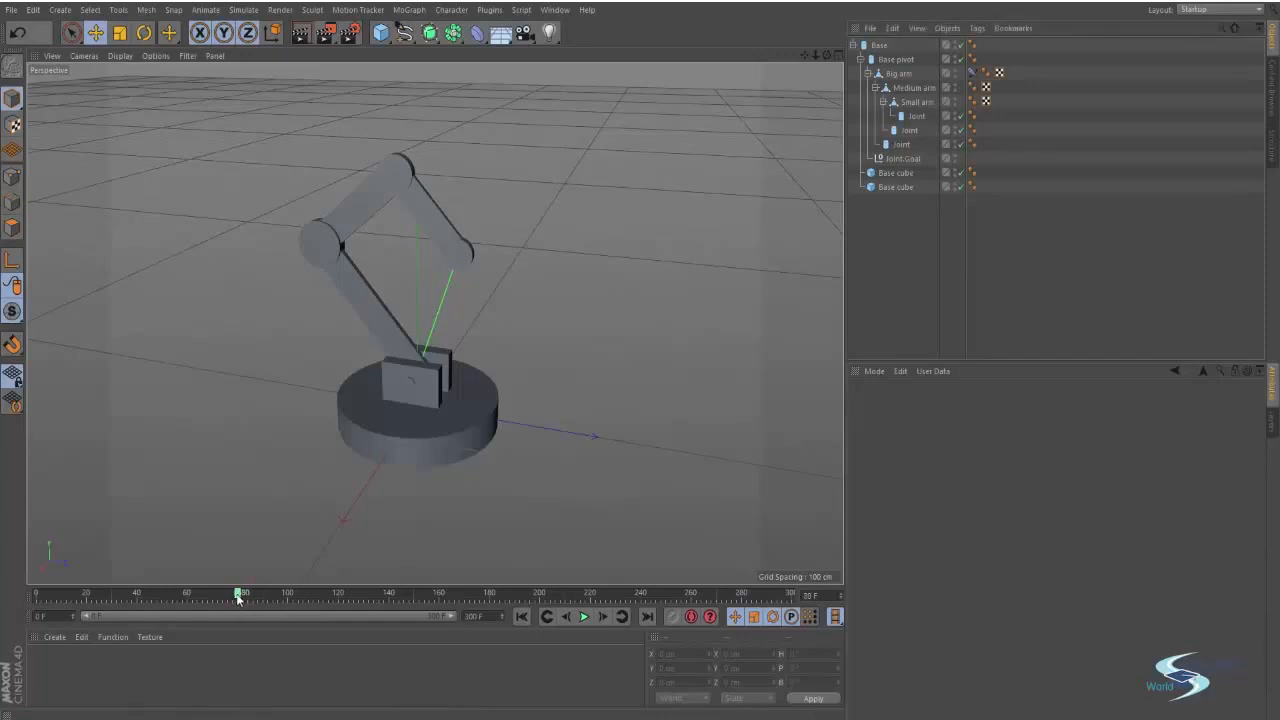
left_click(880, 46)
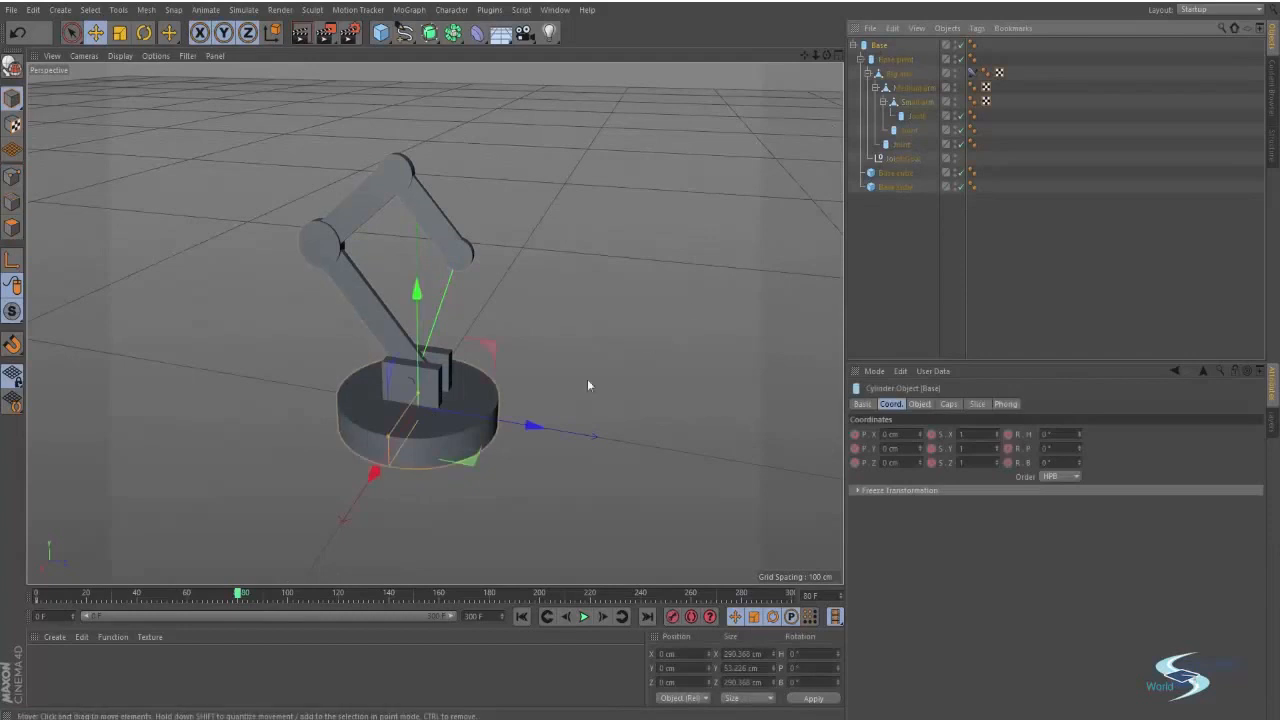
key("r")
left_click_drag(420, 449, 789, 229)
Move the Joint.Goal null outward and down so the arm stretches out, to about X 27 cm and Z 575 cm.
left_click(901, 159)
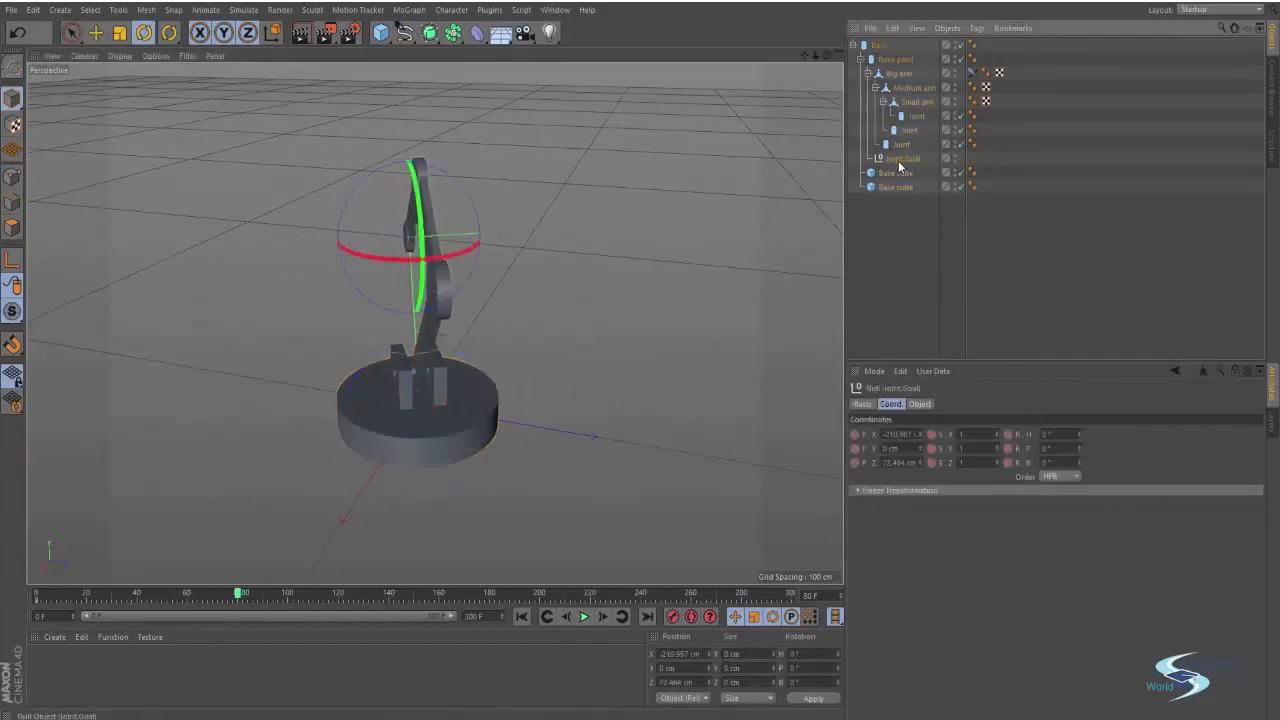
left_click_drag(578, 258, 636, 308, "alt")
key("e")
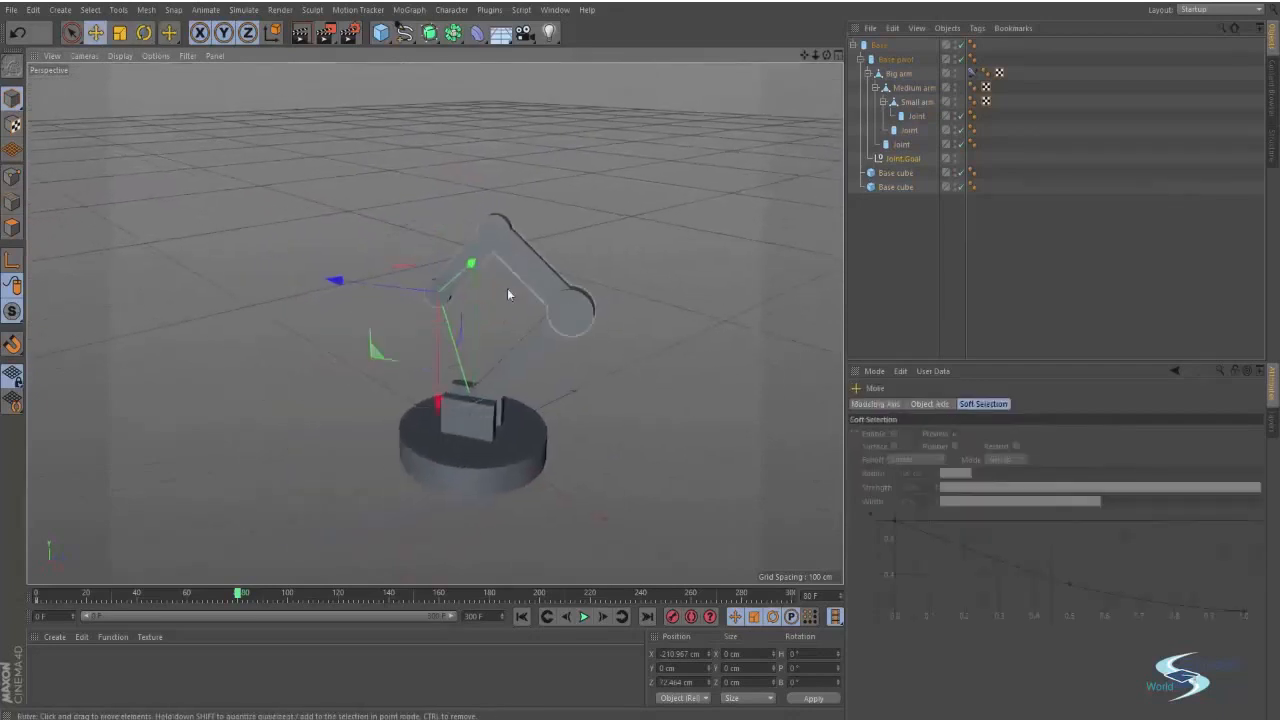
left_click_drag(377, 348, 179, 429)
Record a keyframe for all robot arm objects at frame 80.
left_click(890, 295)
key("ctrl+a")
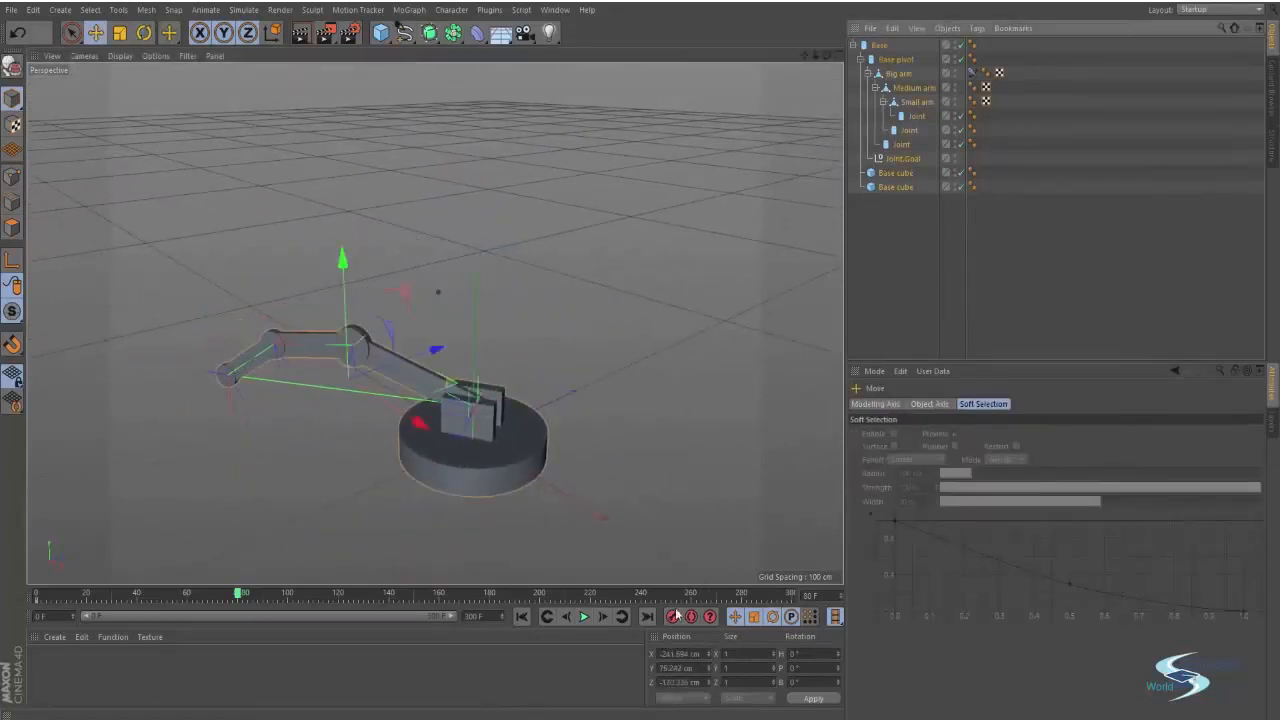
left_click(673, 616)
Go to frame 120 and rotate the Base about its vertical axis to a heading of about 255°.
left_click_drag(237, 597, 244, 594)
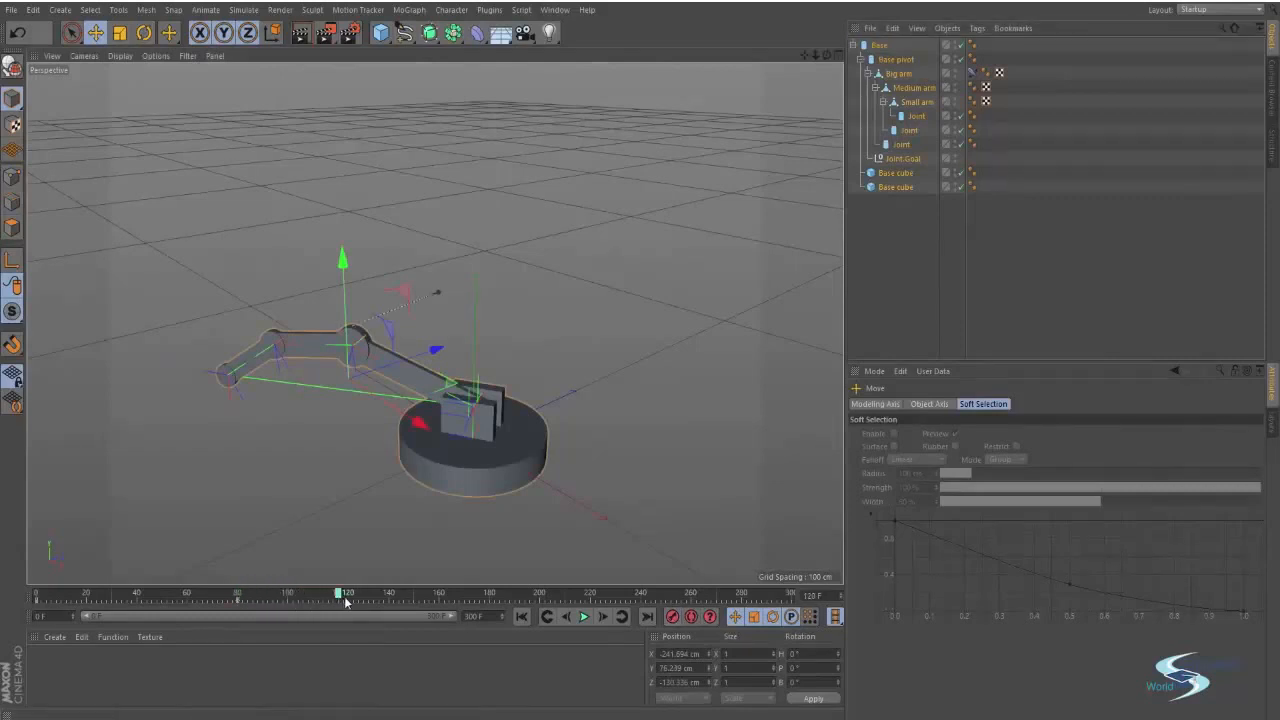
left_click(882, 46)
key("r")
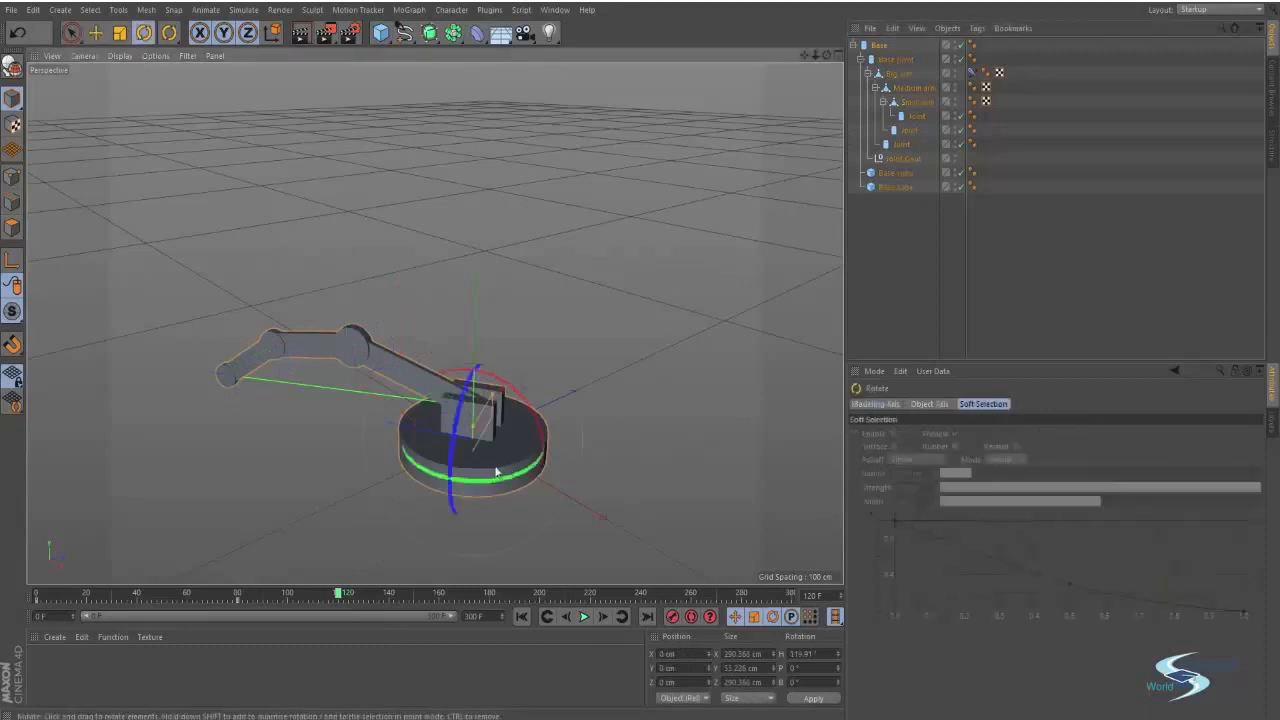
left_click_drag(496, 471, 646, 354)
Raise the Joint.Goal null high above the base, to about X -532 cm and Z 75 cm.
left_click(892, 158)
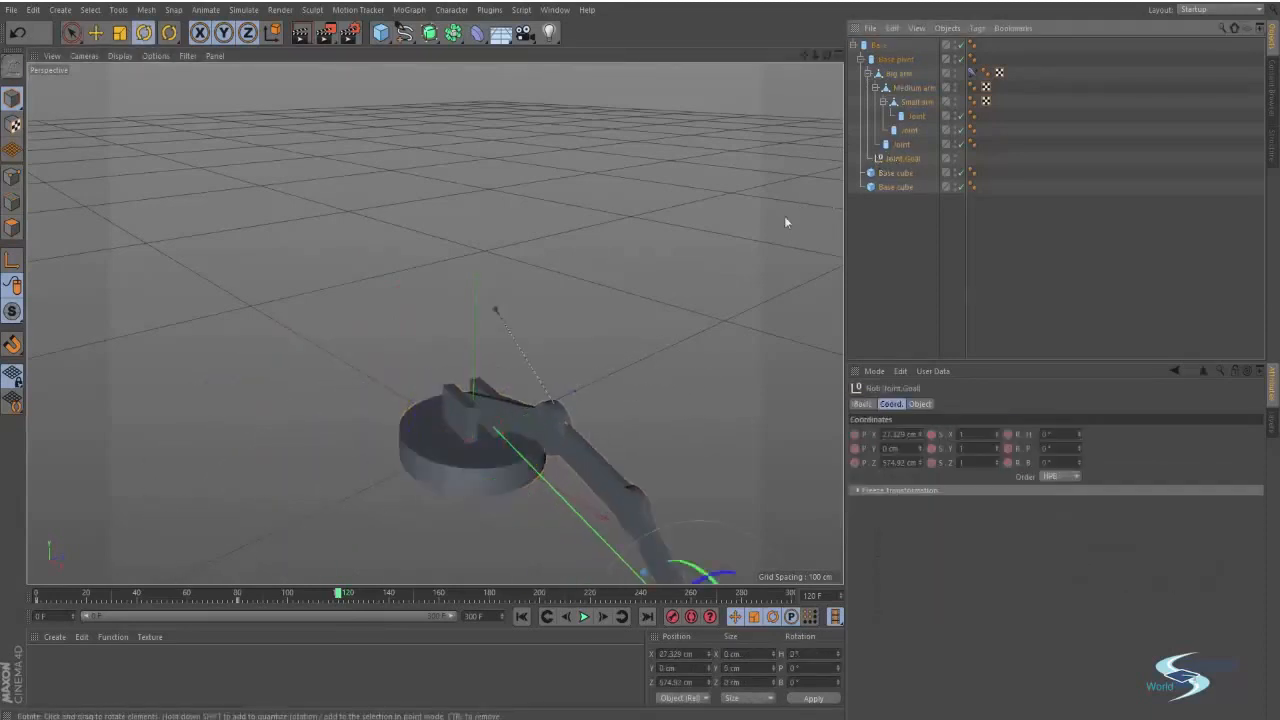
scroll(655, 258, "down", 3)
key("e")
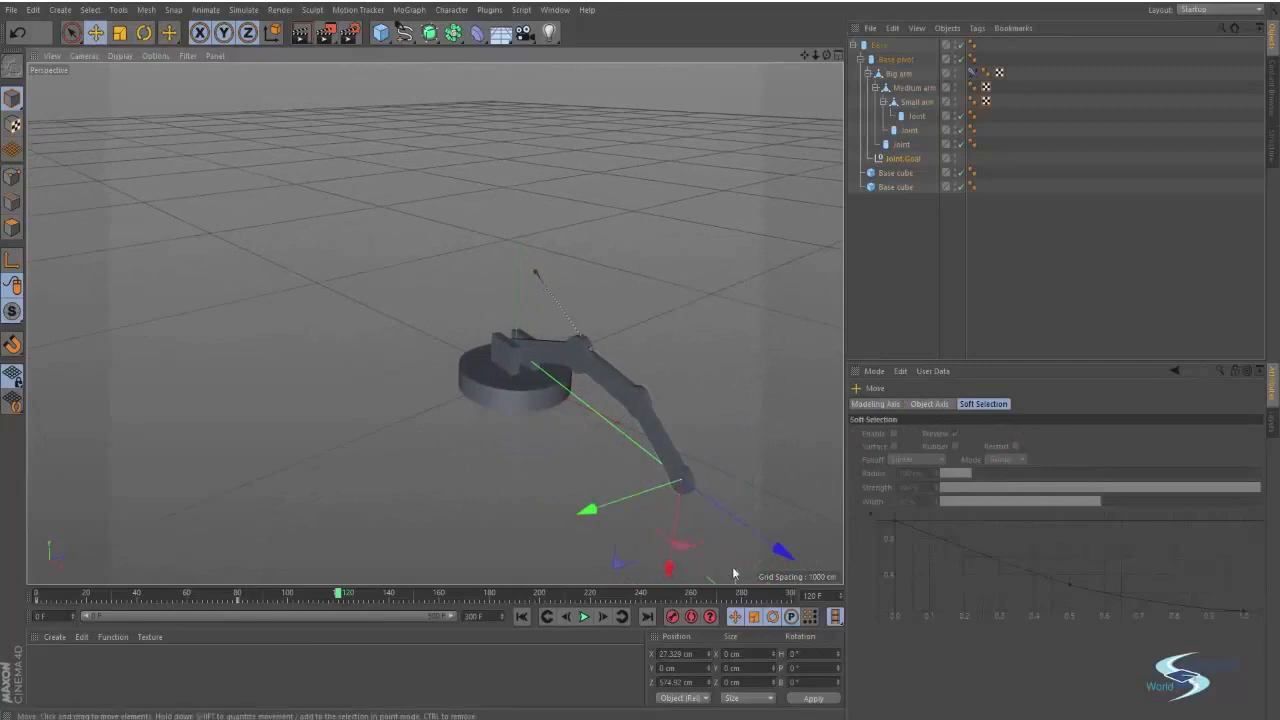
left_click_drag(672, 468, 572, 196)
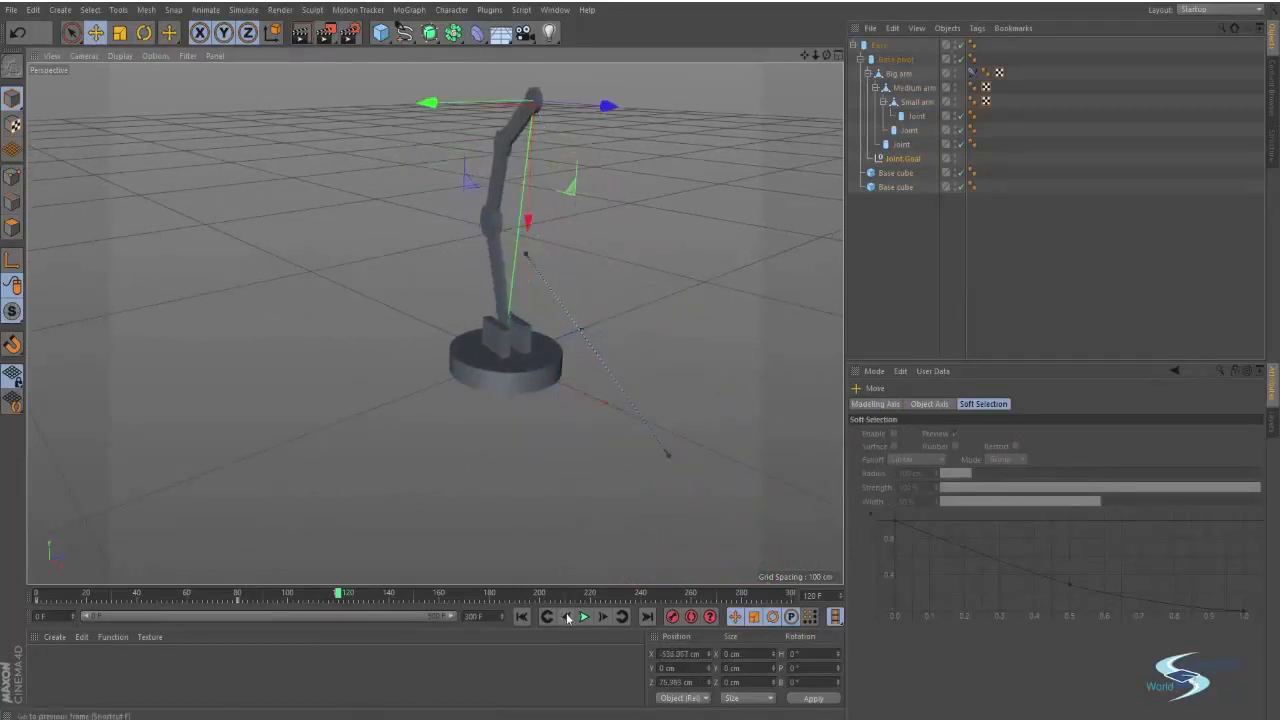
Try keyframing only the Base at frame 120, and undo the keyframe, the Joint.Goal move and the Base rotation.
left_click(879, 45)
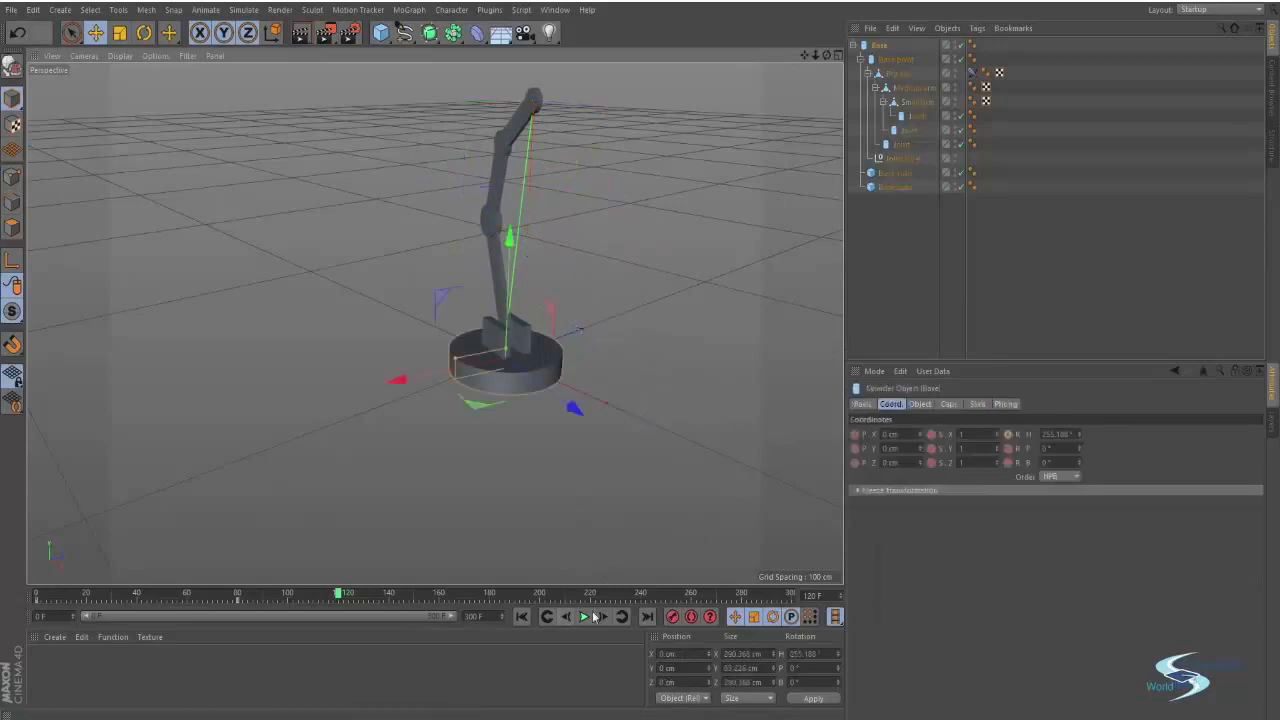
left_click(674, 618)
key("ctrl+z")
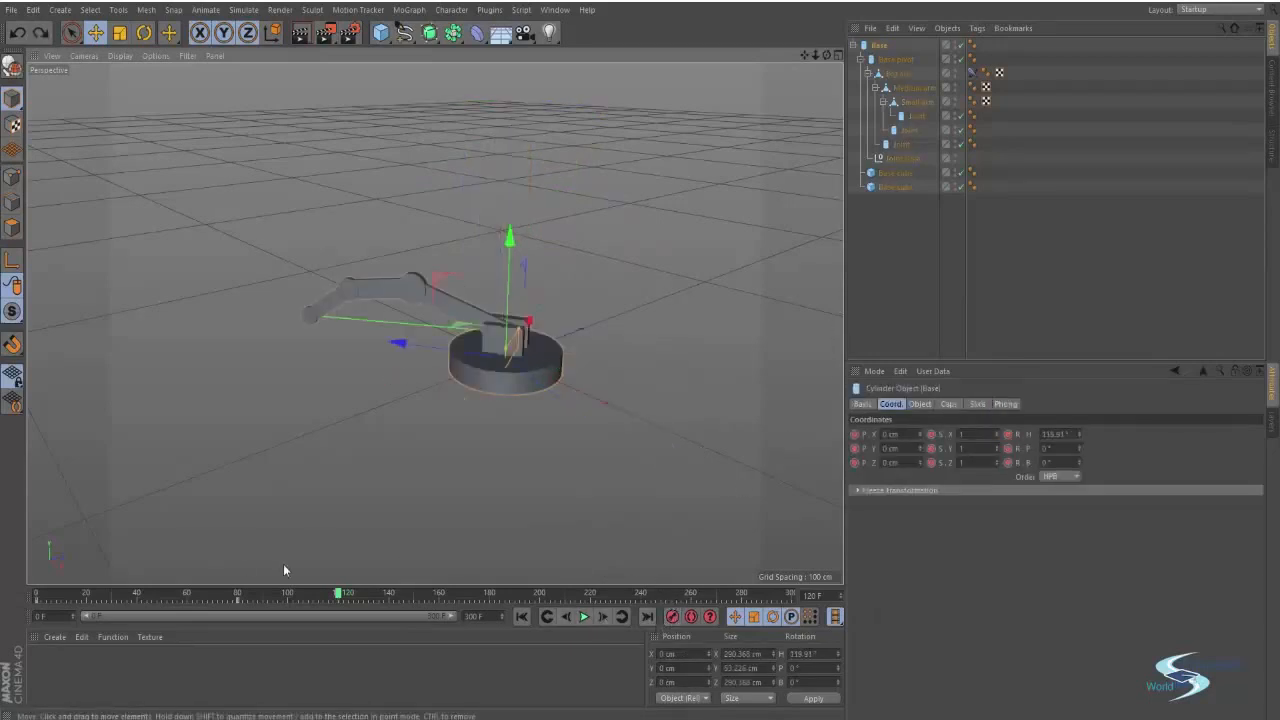
Rotate the Base to a heading of about 250° and raise the Joint.Goal null above the base so the arm stands upright.
key("r")
left_click_drag(479, 387, 692, 333)
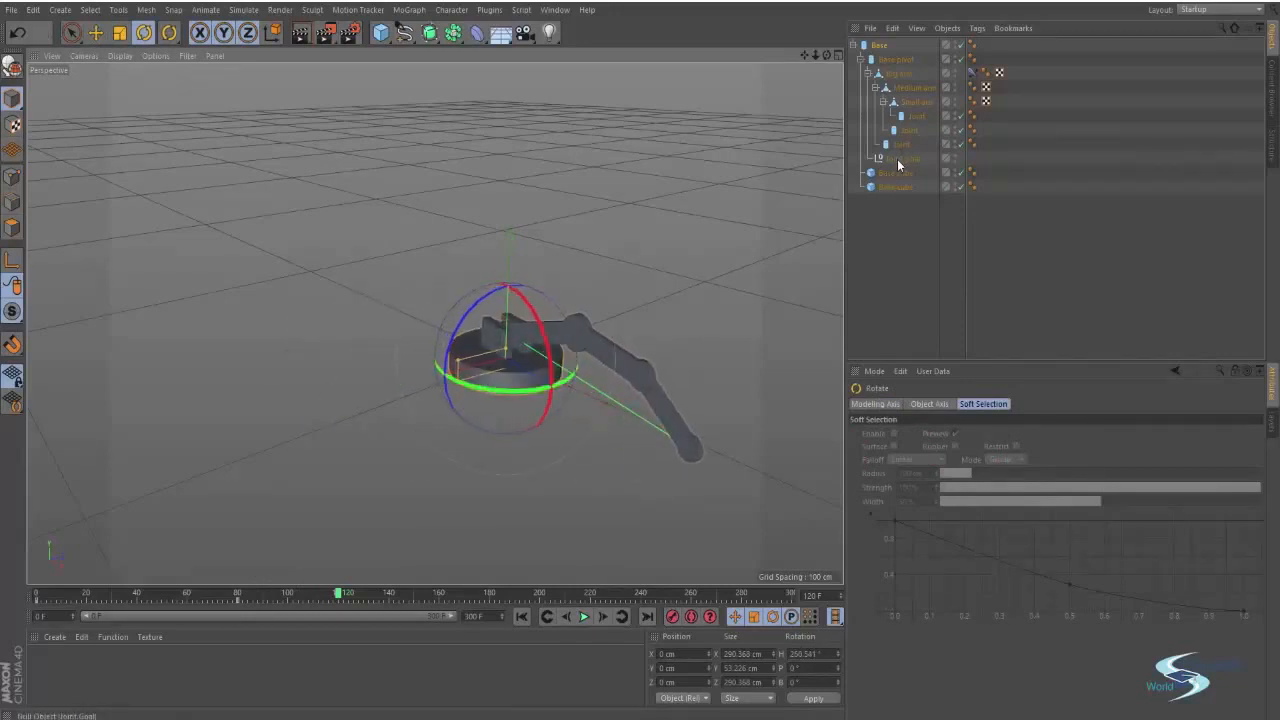
left_click(900, 159)
key("e")
left_click_drag(739, 556, 563, 258)
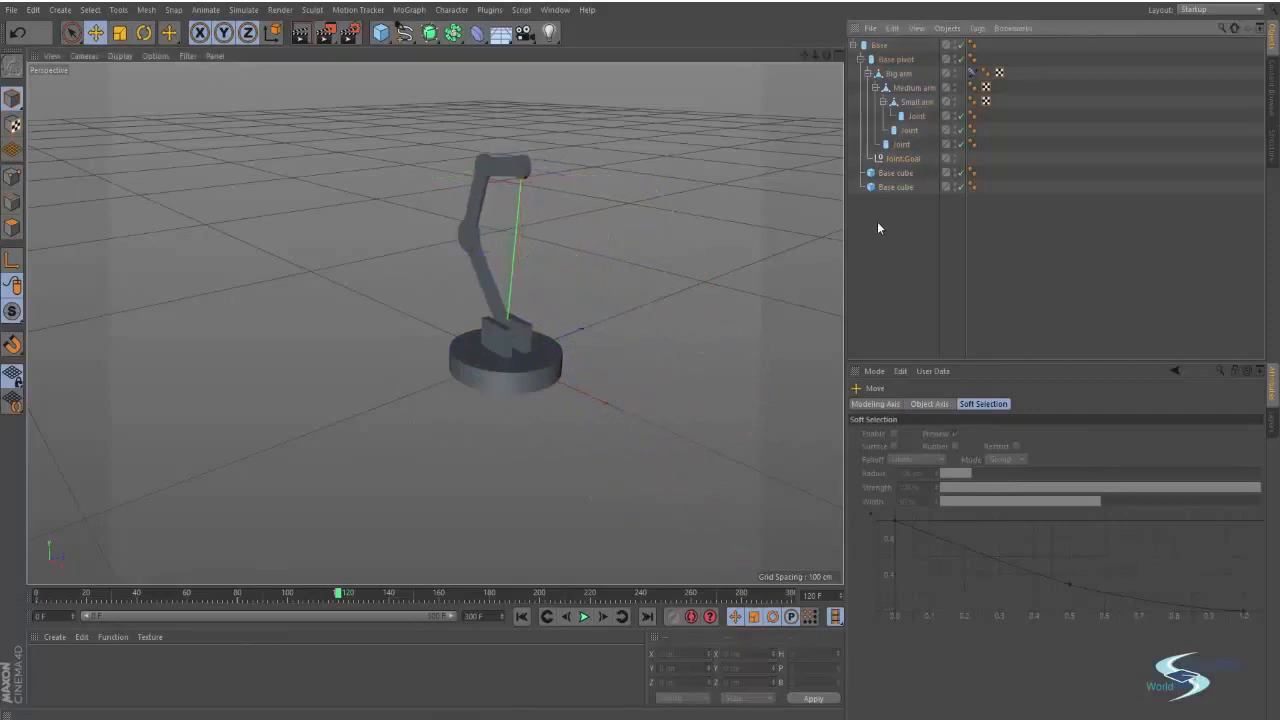
Record a keyframe for all robot arm objects at frame 120, and play the animation from the start.
key("ctrl+a")
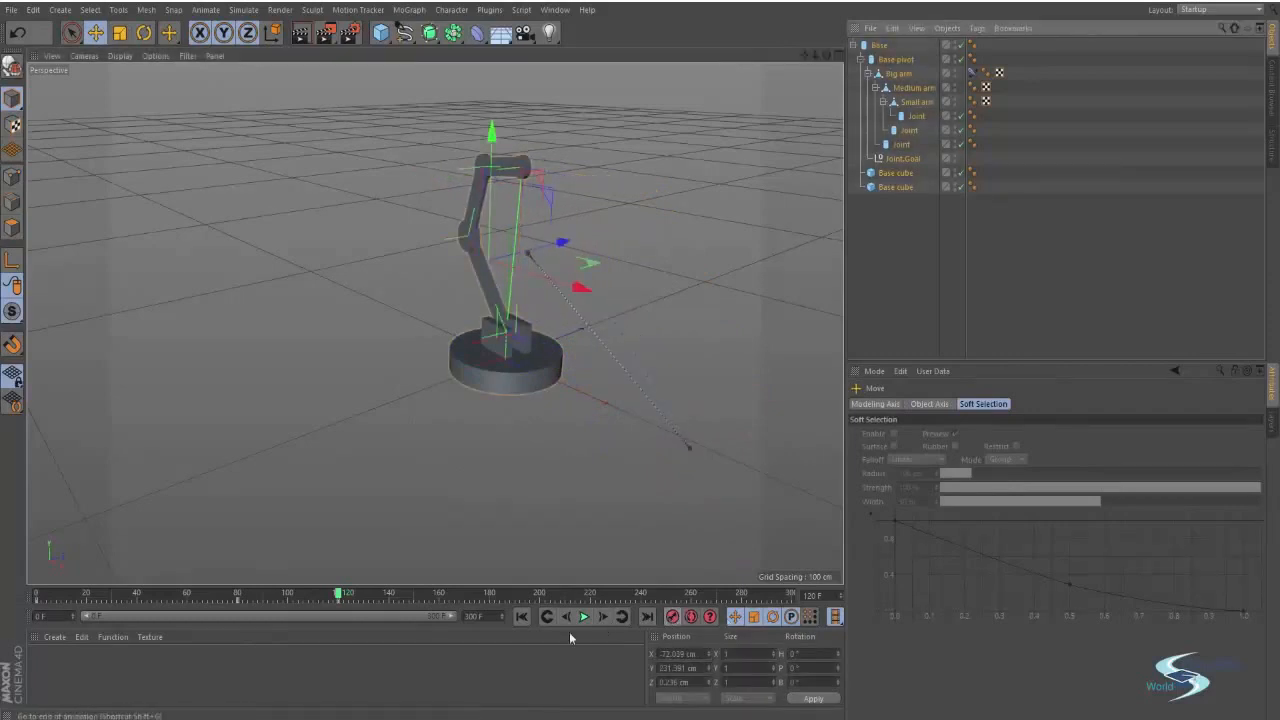
left_click(895, 293)
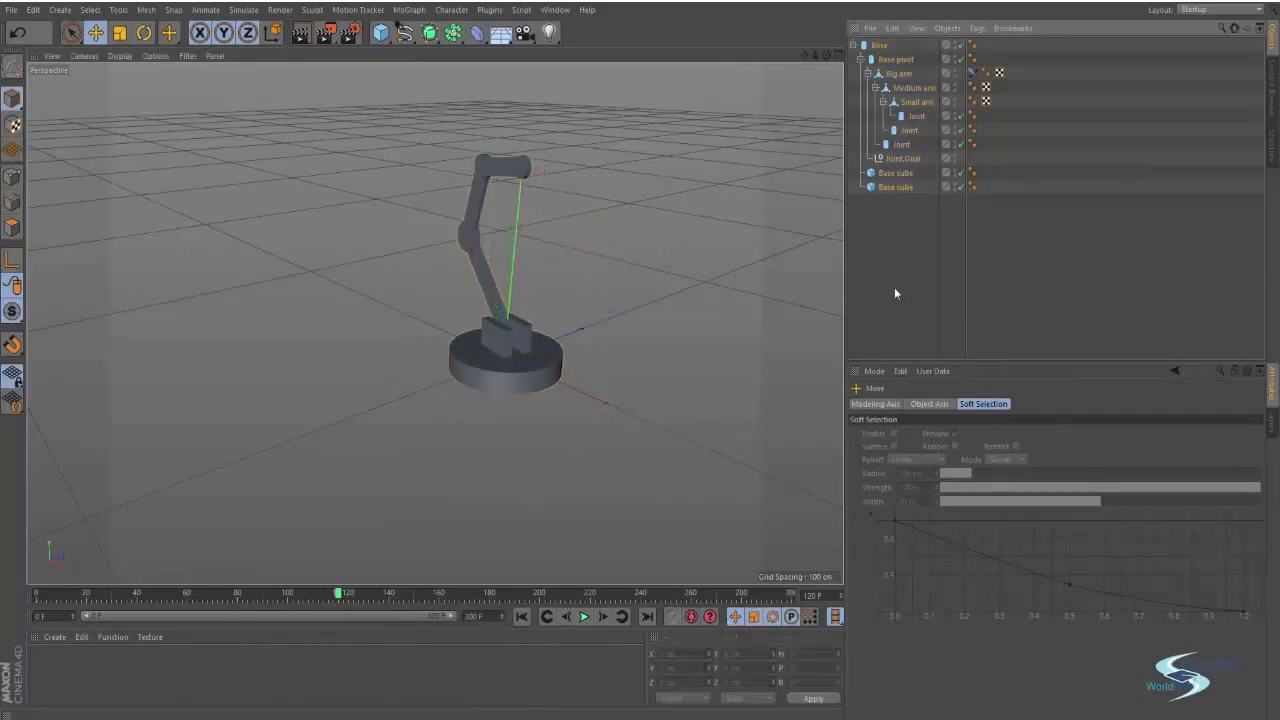
left_click(522, 617)
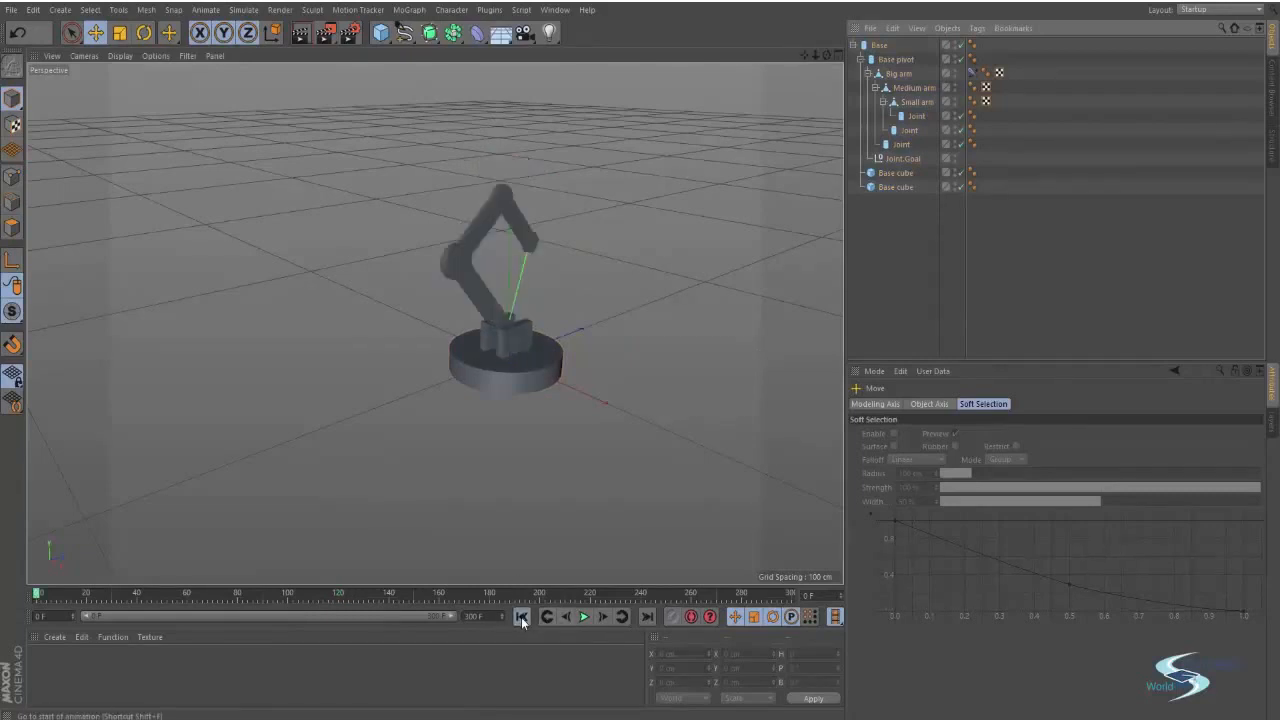
left_click(585, 616)
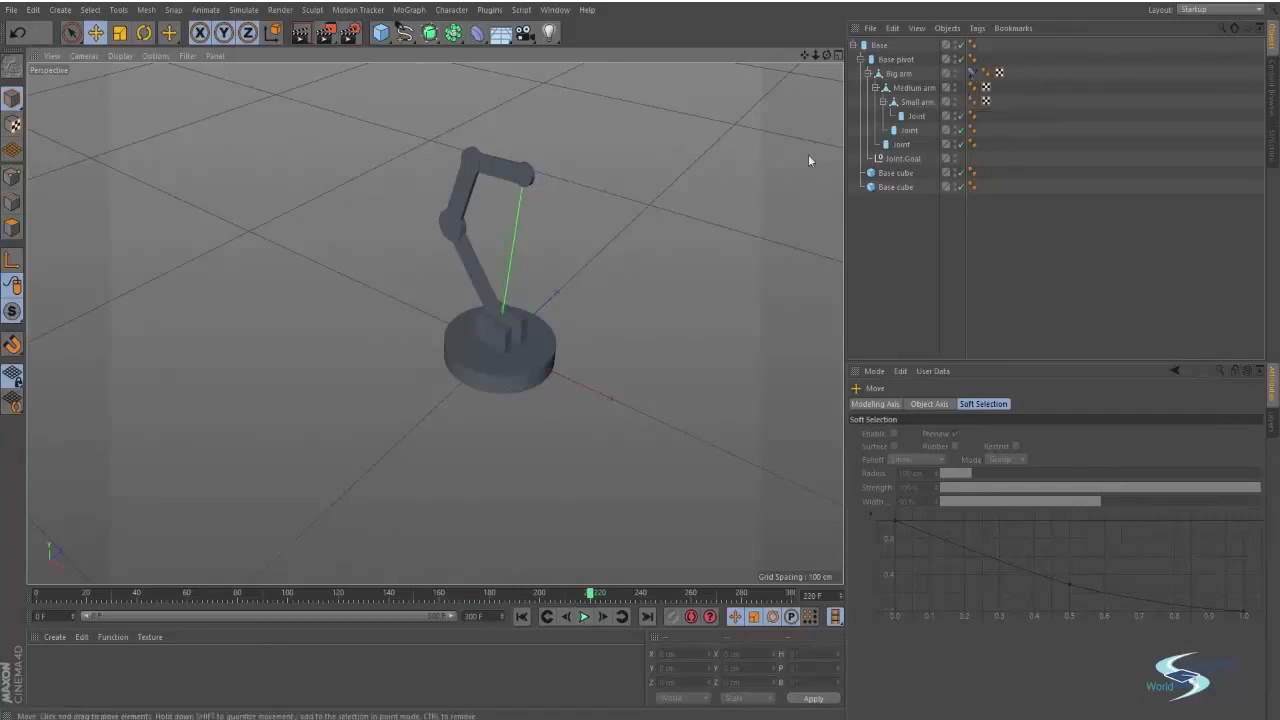
At frame 220, rotate the Base about its vertical axis to a heading of about 357°.
left_click(880, 46)
key("r")
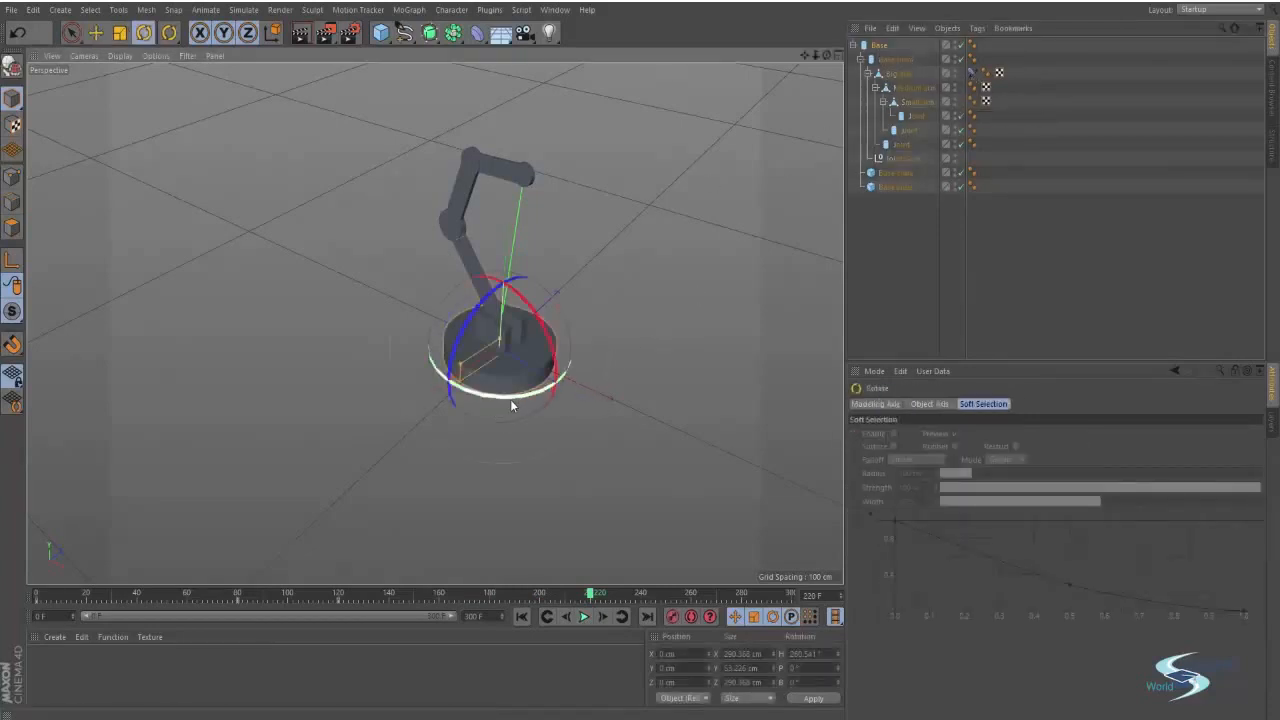
left_click_drag(510, 404, 655, 310)
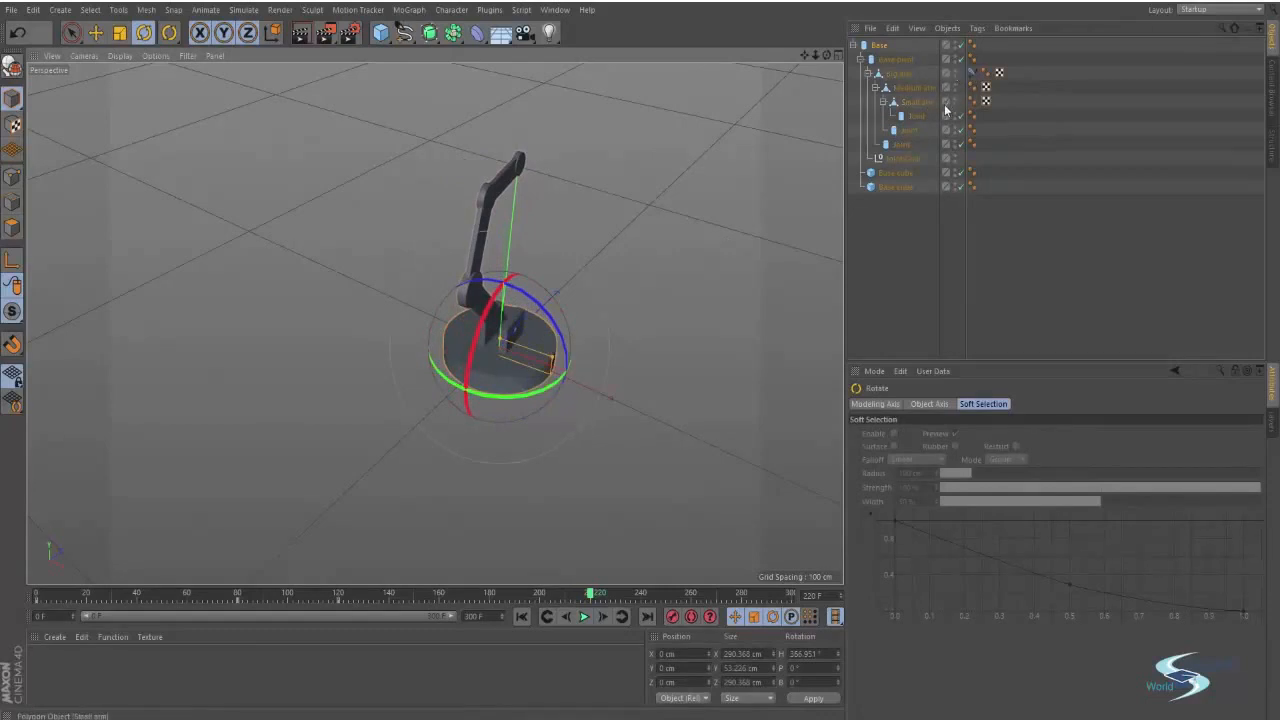
At frame 220, lower the Joint.Goal null to about X -150 cm so the arm folds down over the base.
left_click(903, 75)
left_click_drag(590, 385, 440, 258, "alt")
key("e")
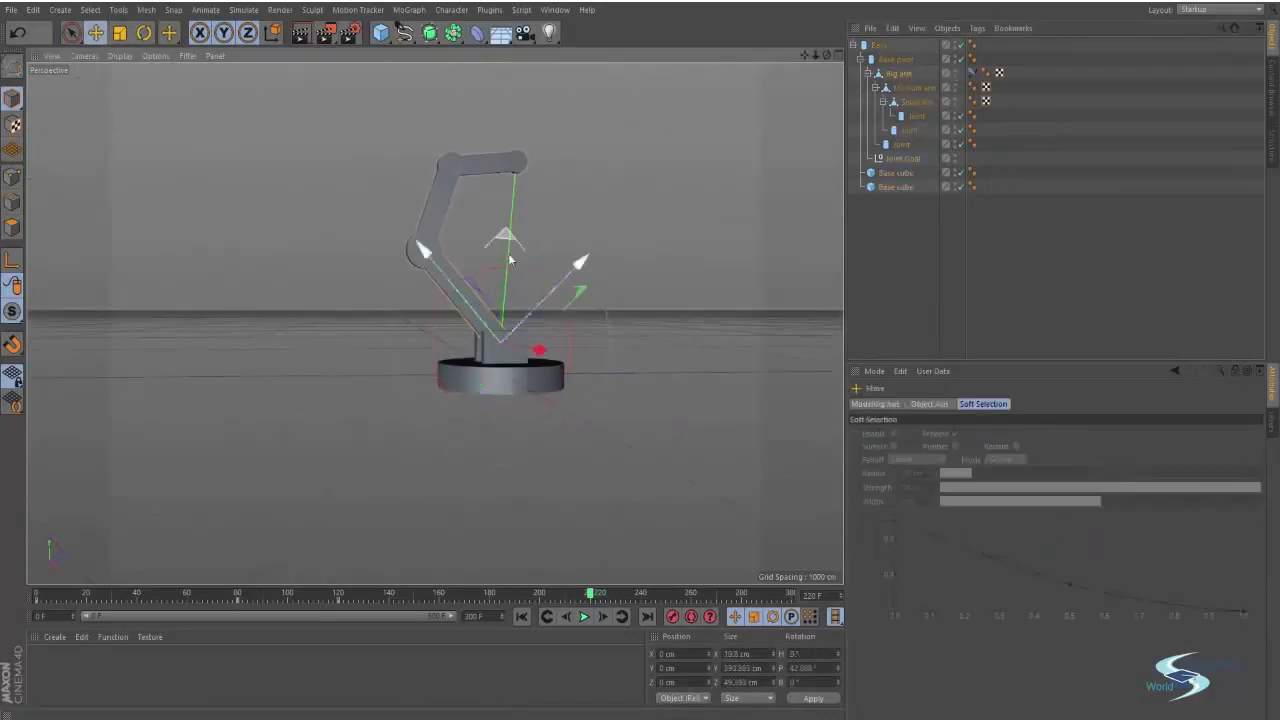
left_click(900, 158)
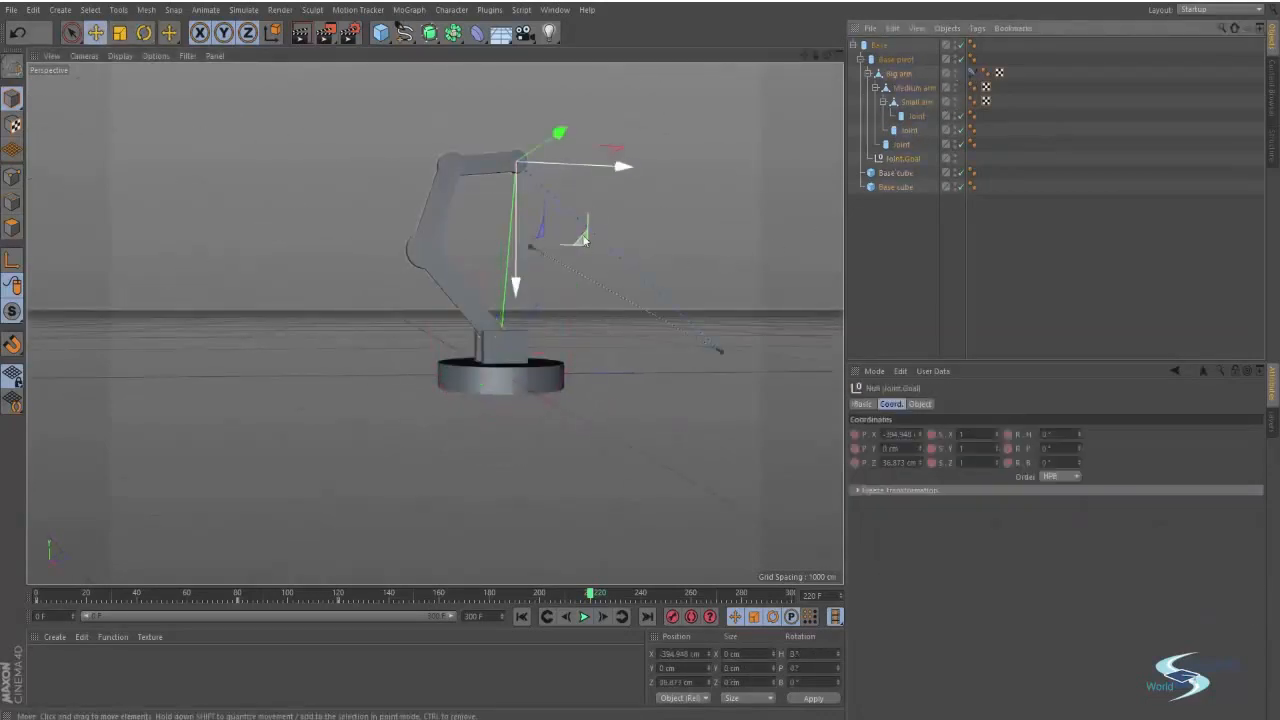
left_click_drag(585, 246, 585, 352)
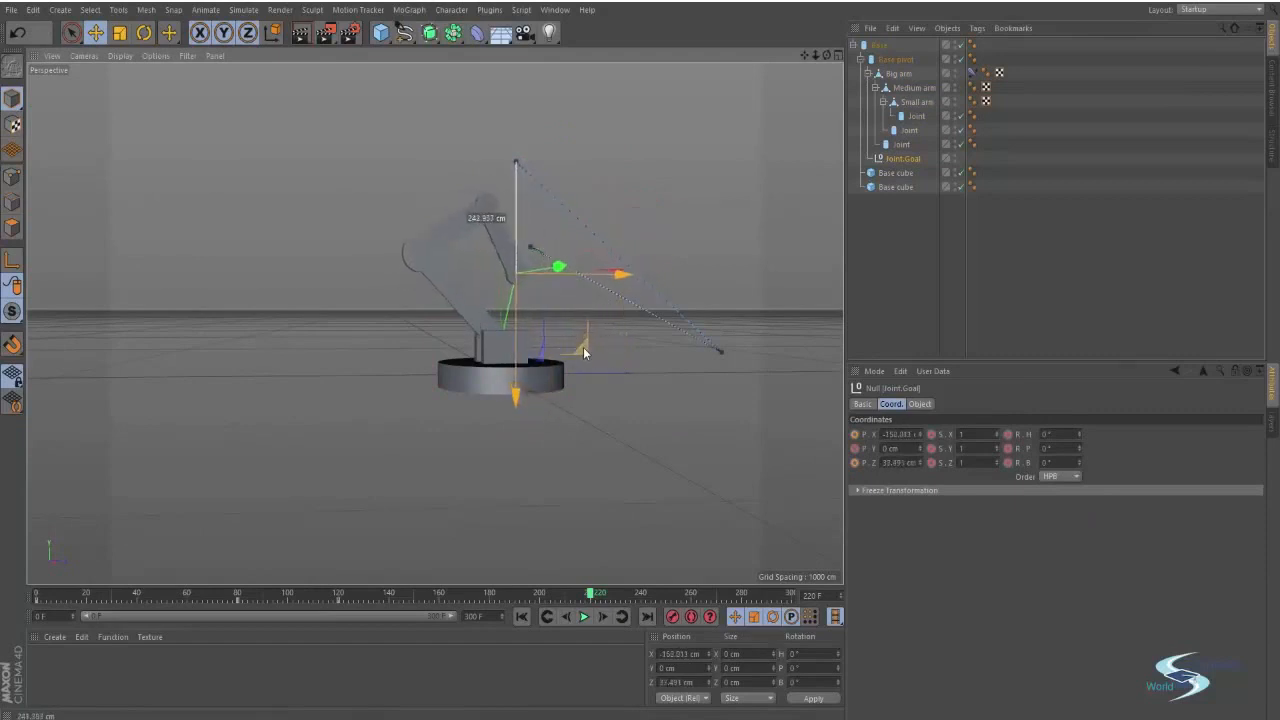
Record a keyframe for all robot arm objects at frame 220, and play the animation from the start up to frame 275.
left_click(941, 240)
key("ctrl+a")
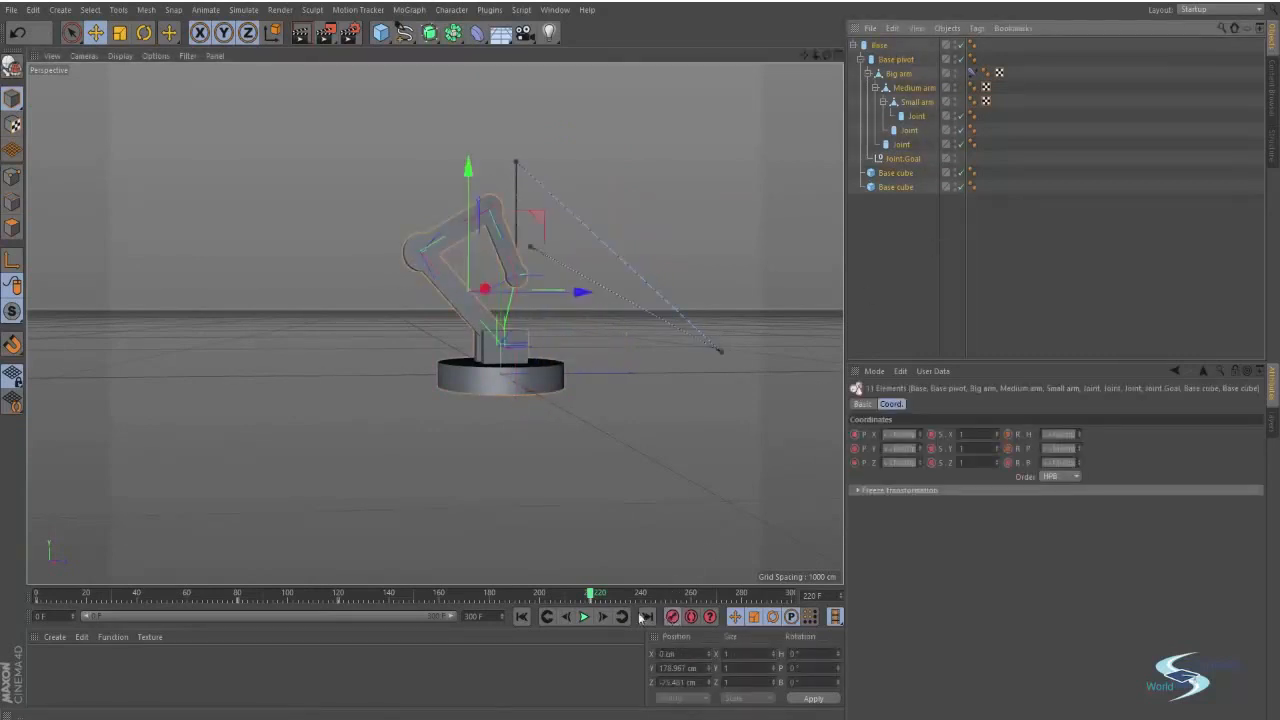
left_click(521, 615)
left_click_drag(588, 432, 584, 507, "alt")
left_click(588, 619)
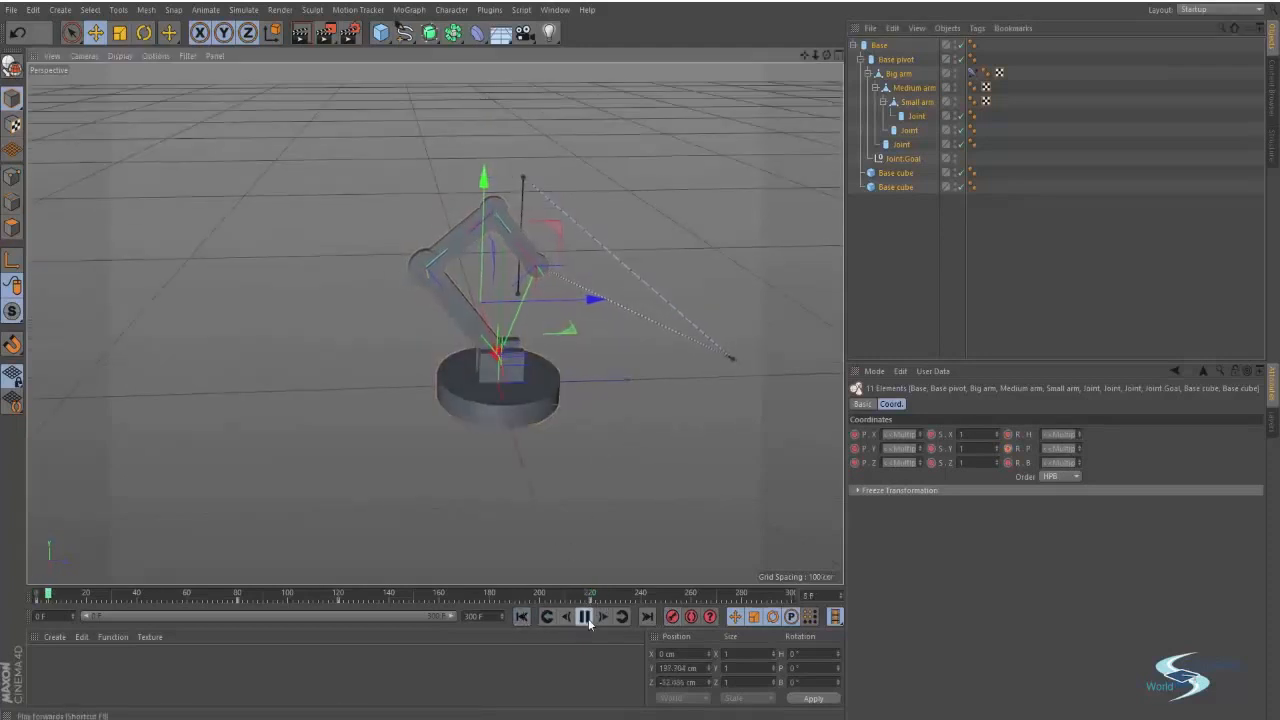
left_click(900, 229)
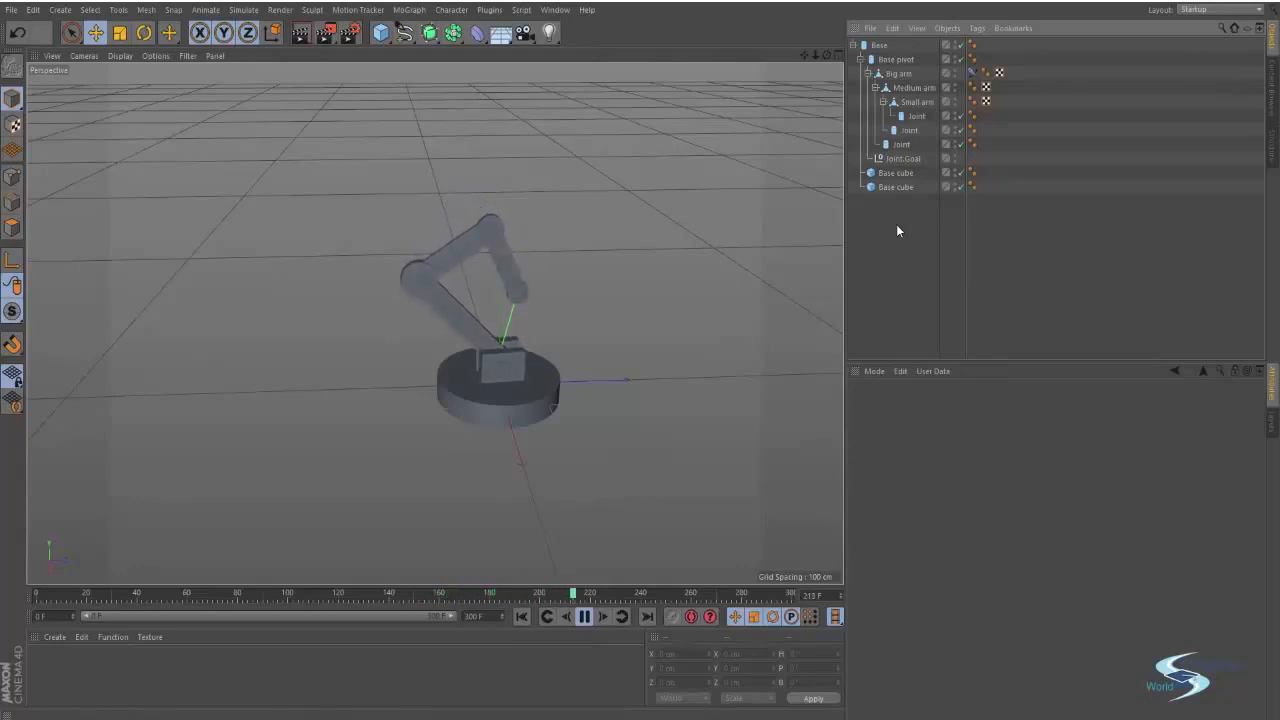
left_click(585, 617)
Add a Figure primitive and move it away from the origin to stand beside the robot arm.
left_click_drag(648, 357, 565, 369, "alt")
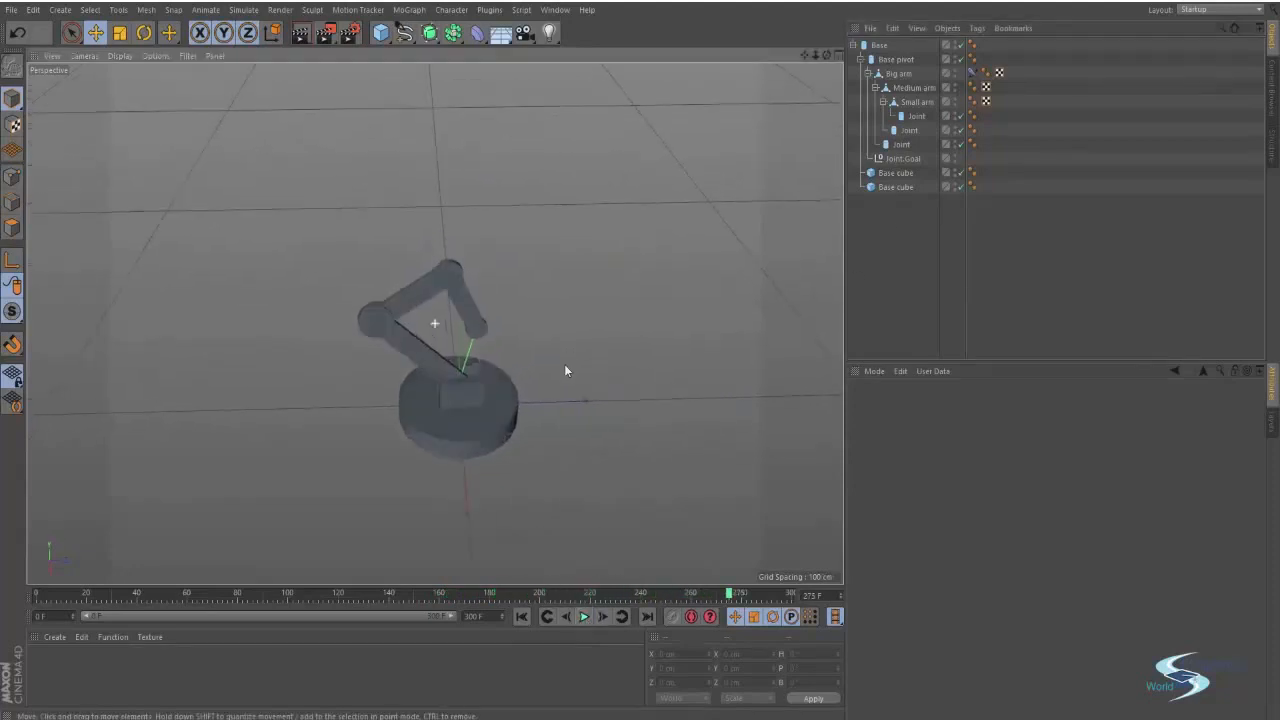
left_click(384, 35)
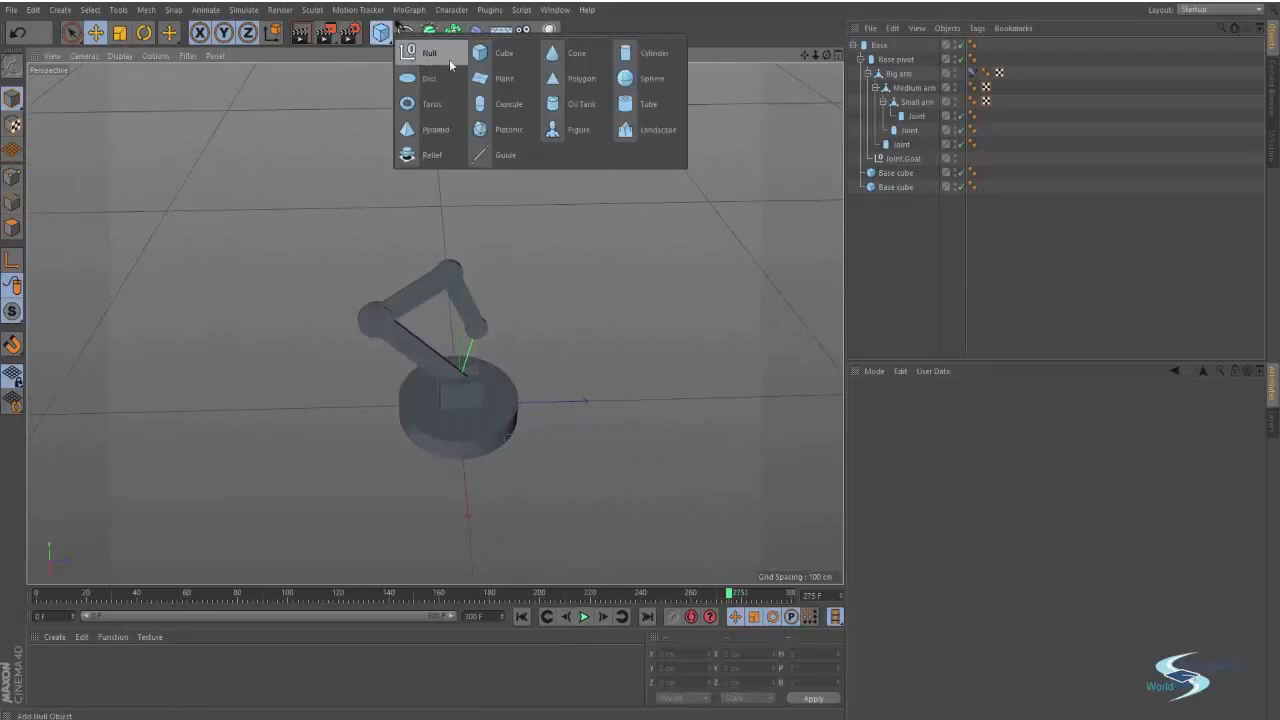
left_click(561, 129)
middle_click_drag(595, 213, 517, 153, "alt")
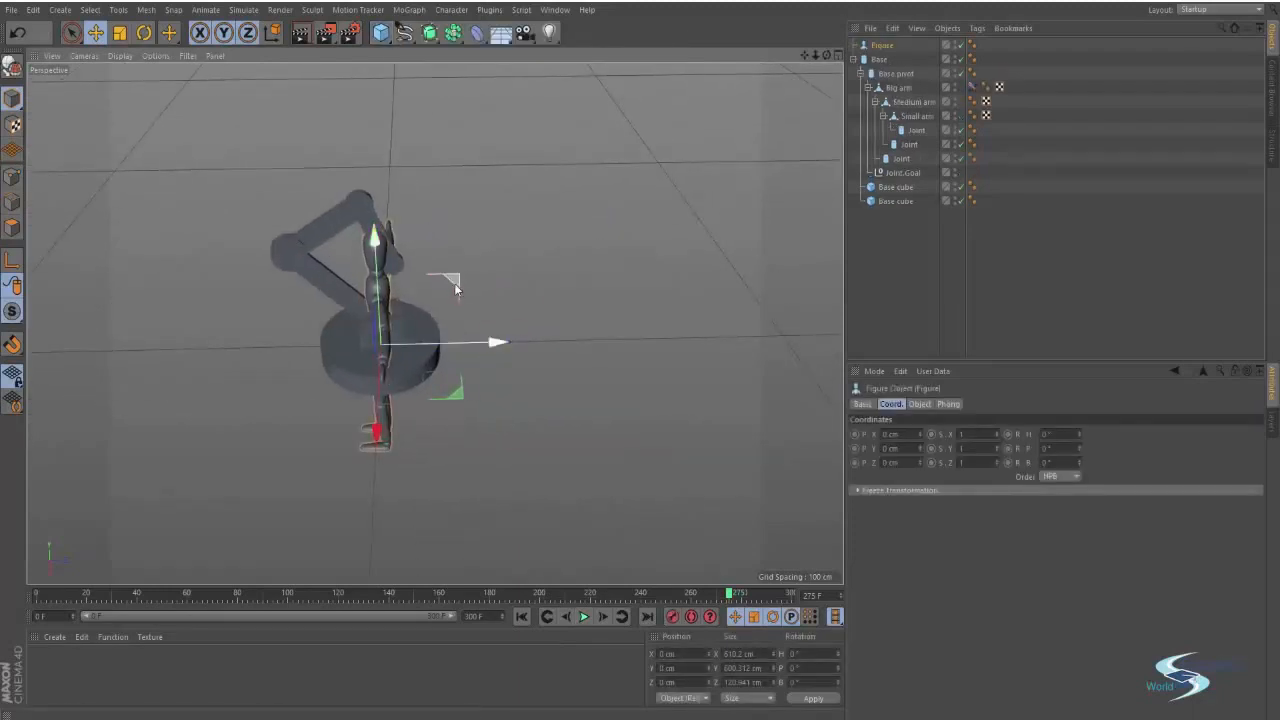
left_click_drag(452, 281, 643, 171)
Scale the figure down to about 340 cm tall and shift it slightly sideways along the X axis.
key("t")
left_click_drag(719, 189, 470, 294)
key("e")
key("t")
left_click_drag(636, 222, 803, 258)
left_click_drag(632, 303, 697, 281, "alt")
key("e")
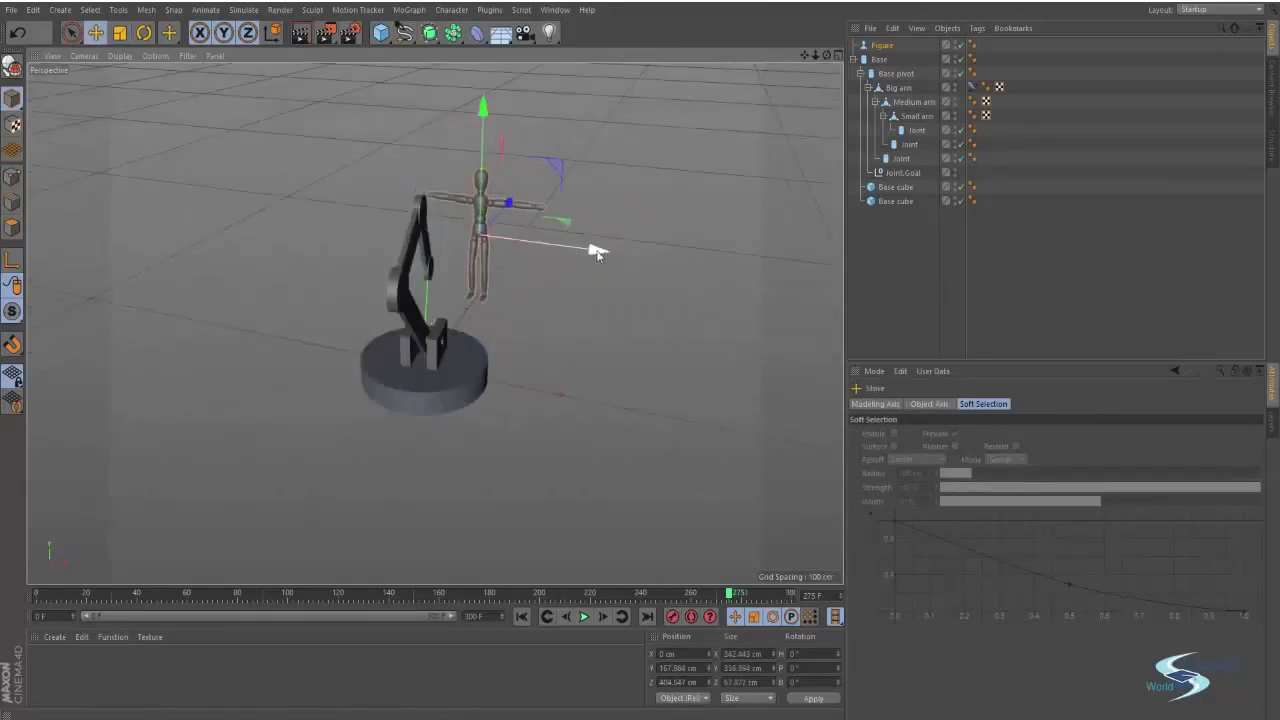
left_click_drag(598, 251, 639, 258)
left_click(872, 254)
left_click_drag(740, 246, 388, 245, "alt")
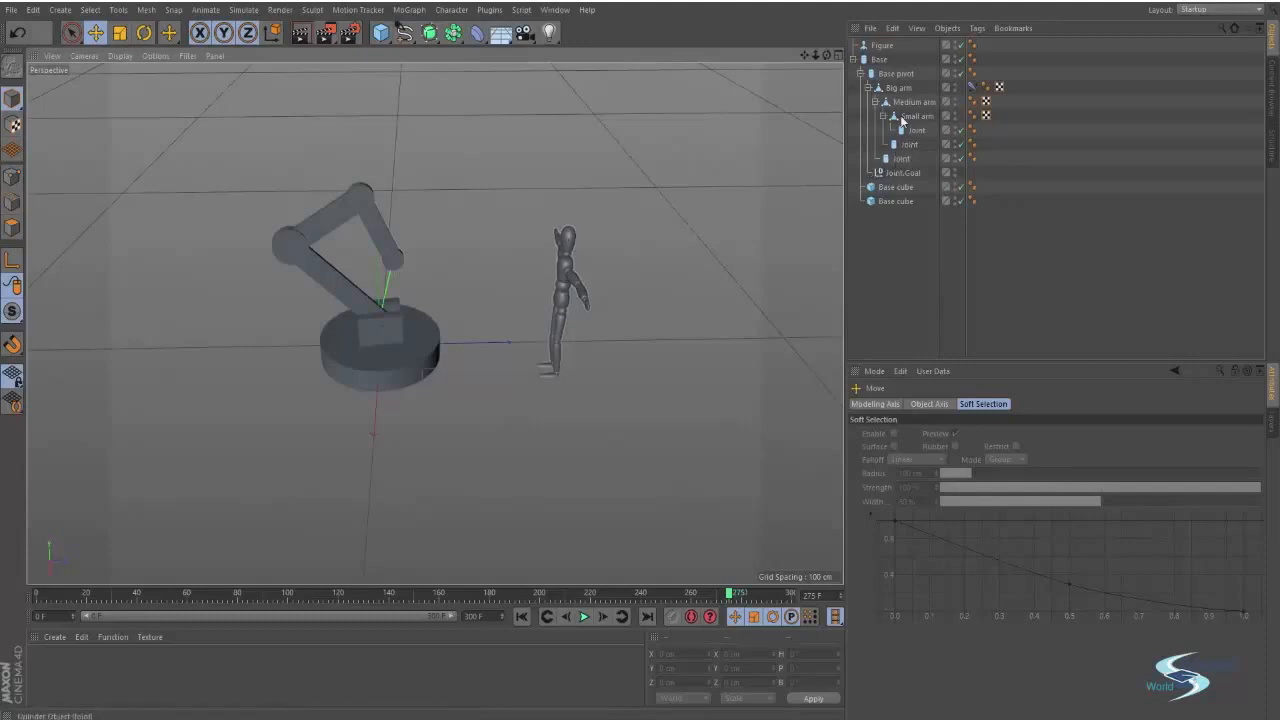
At frame 275, rotate the Base about its vertical axis to a heading of about 353°.
left_click(879, 59)
left_click_drag(540, 280, 558, 366, "alt")
key("r")
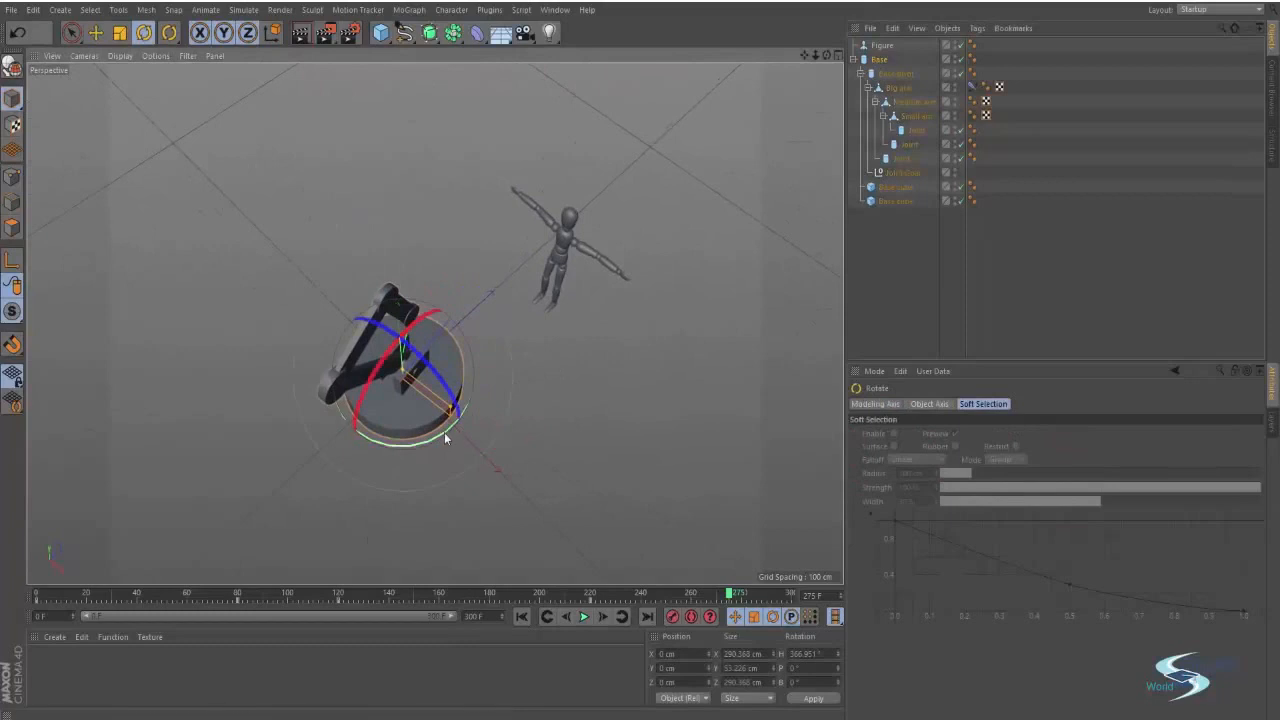
left_click_drag(443, 430, 420, 440)
key("ctrl+z")
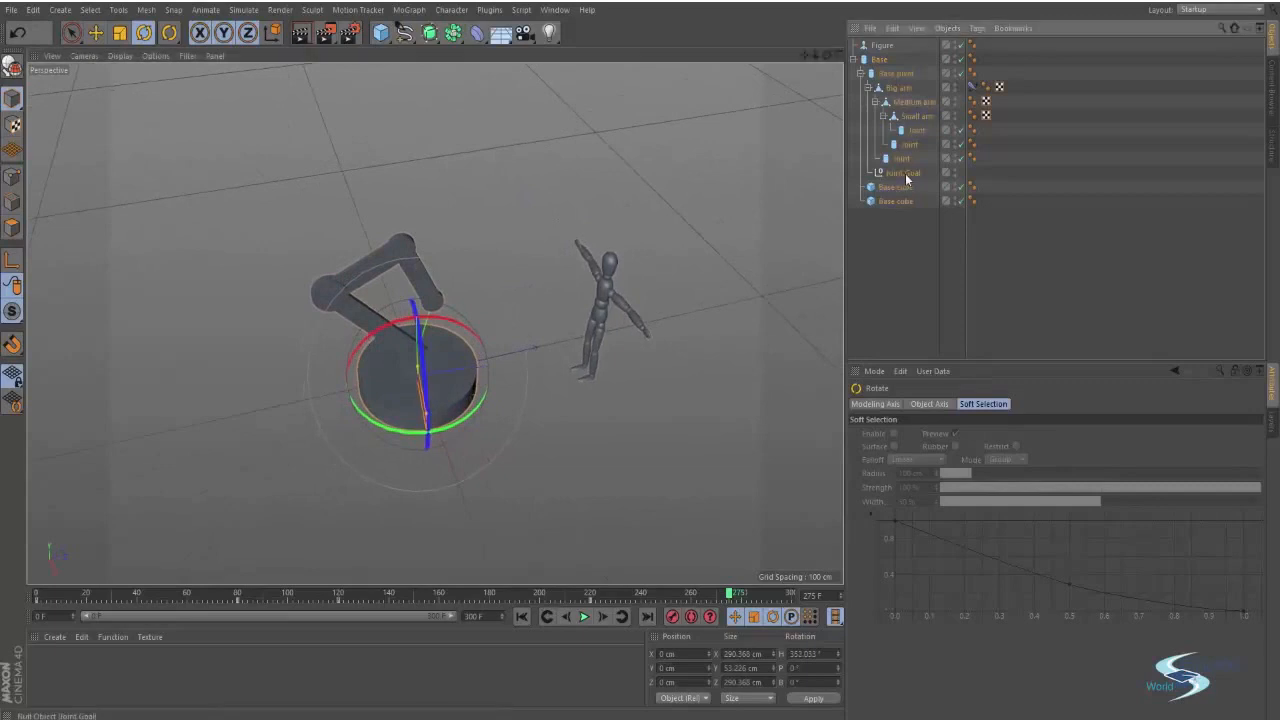
Move the Joint.Goal null out to the figure's upper body, at about X -196 cm and Z 440 cm.
left_click(905, 173)
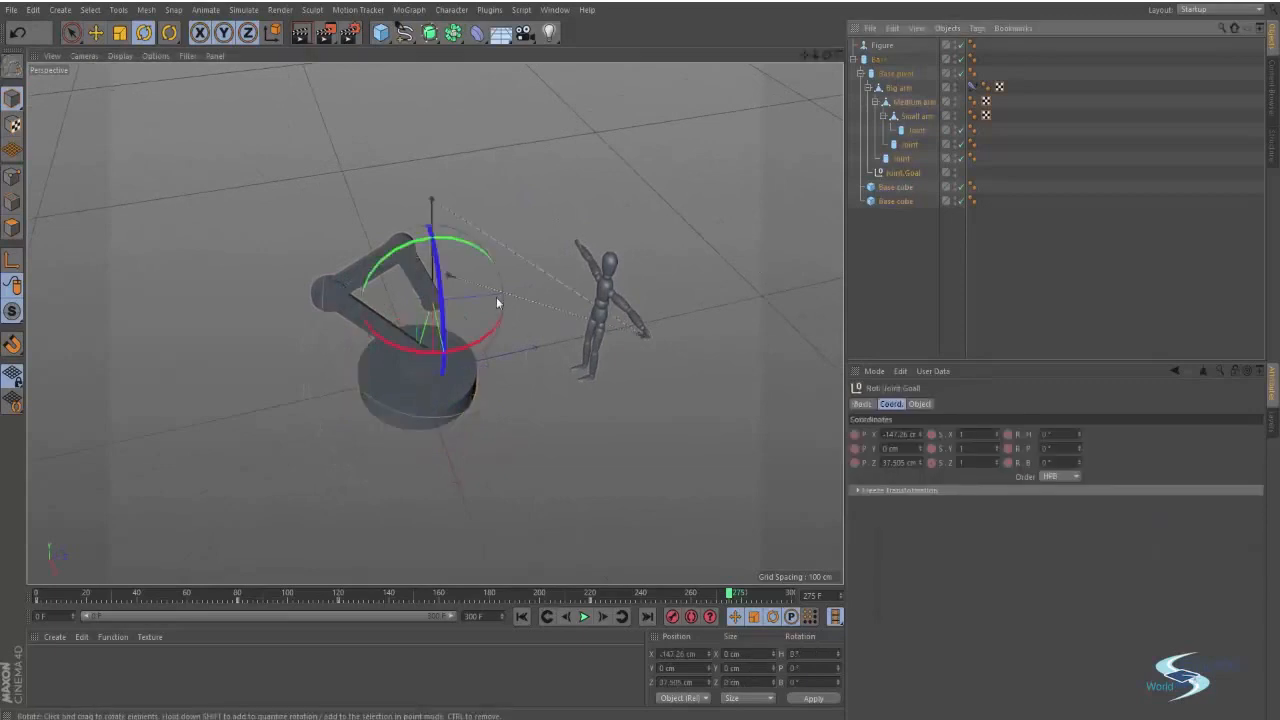
key("e")
left_click_drag(502, 353, 594, 272)
right_click_drag(594, 272, 745, 206, "alt")
middle_click_drag(628, 247, 574, 201, "alt")
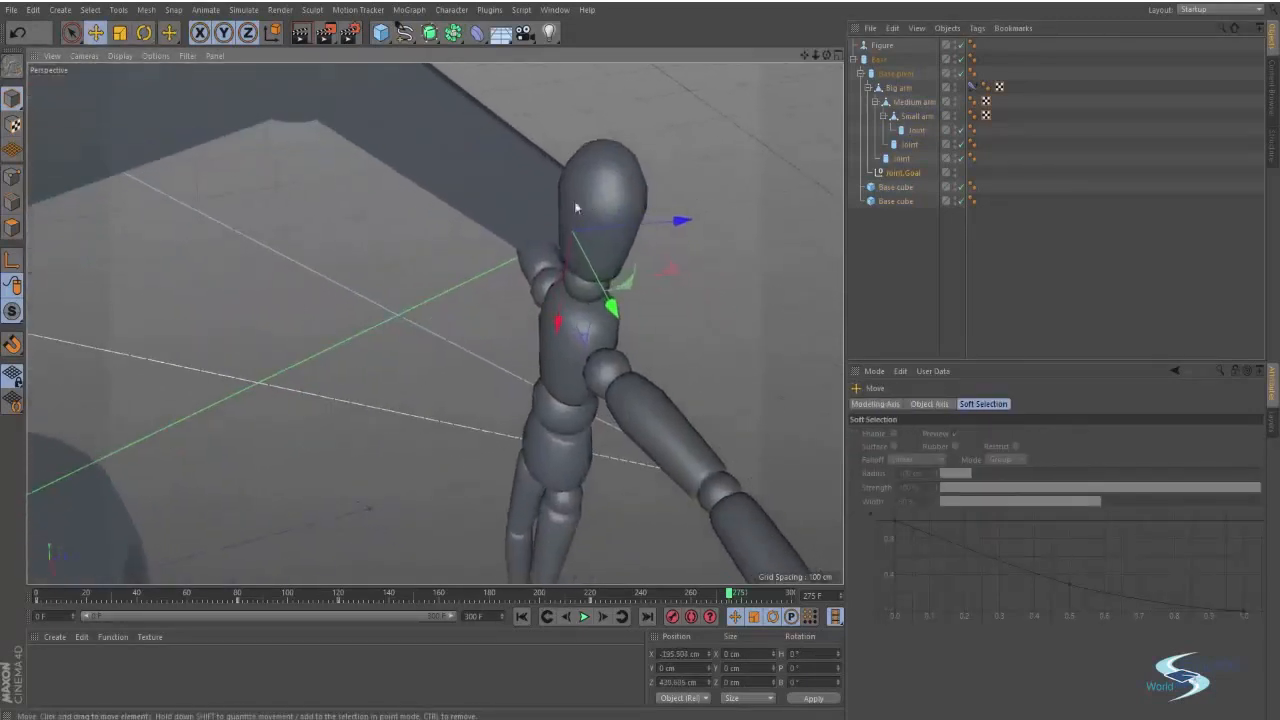
left_click_drag(572, 201, 383, 176, "alt")
right_click_drag(477, 208, 460, 227, "alt")
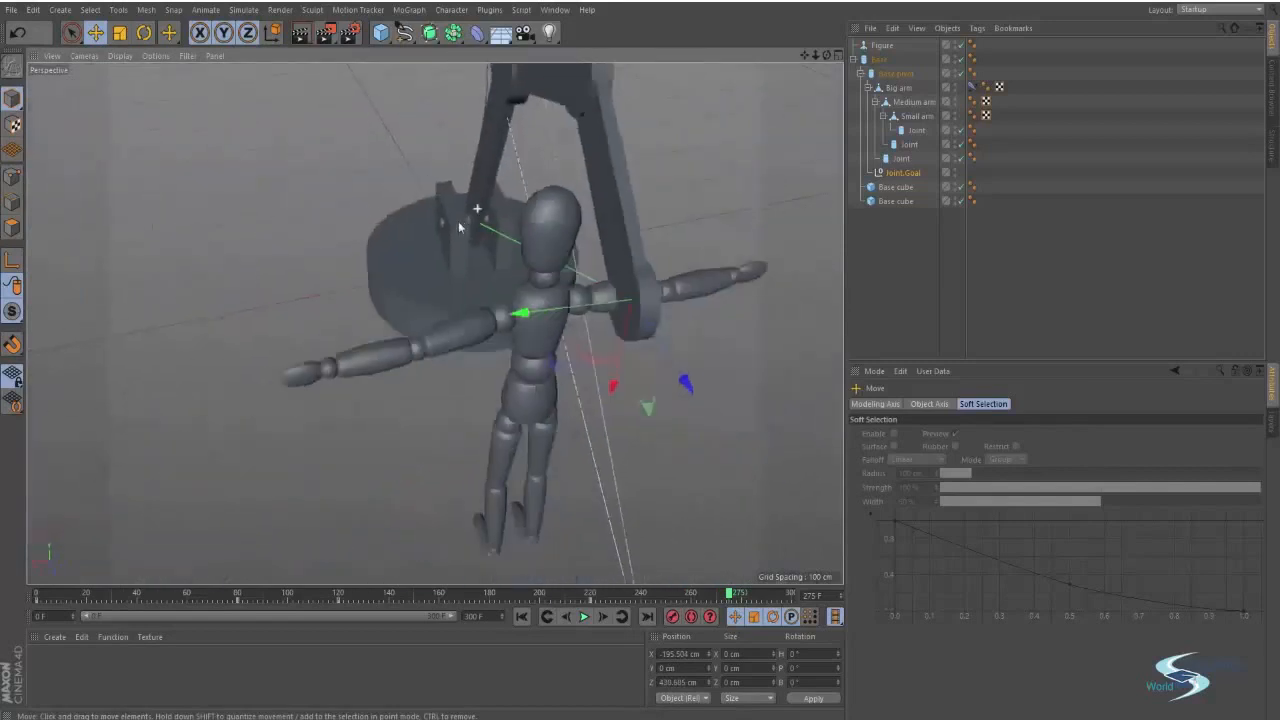
Rotate the Base about its vertical axis to a heading of about 344° to align the arm with the figure.
left_click_drag(460, 228, 408, 303, "alt")
left_click(365, 309)
key("r")
left_click_drag(479, 278, 583, 273, "alt")
scroll(640, 256, "down", 3)
scroll(690, 172, "up", 6)
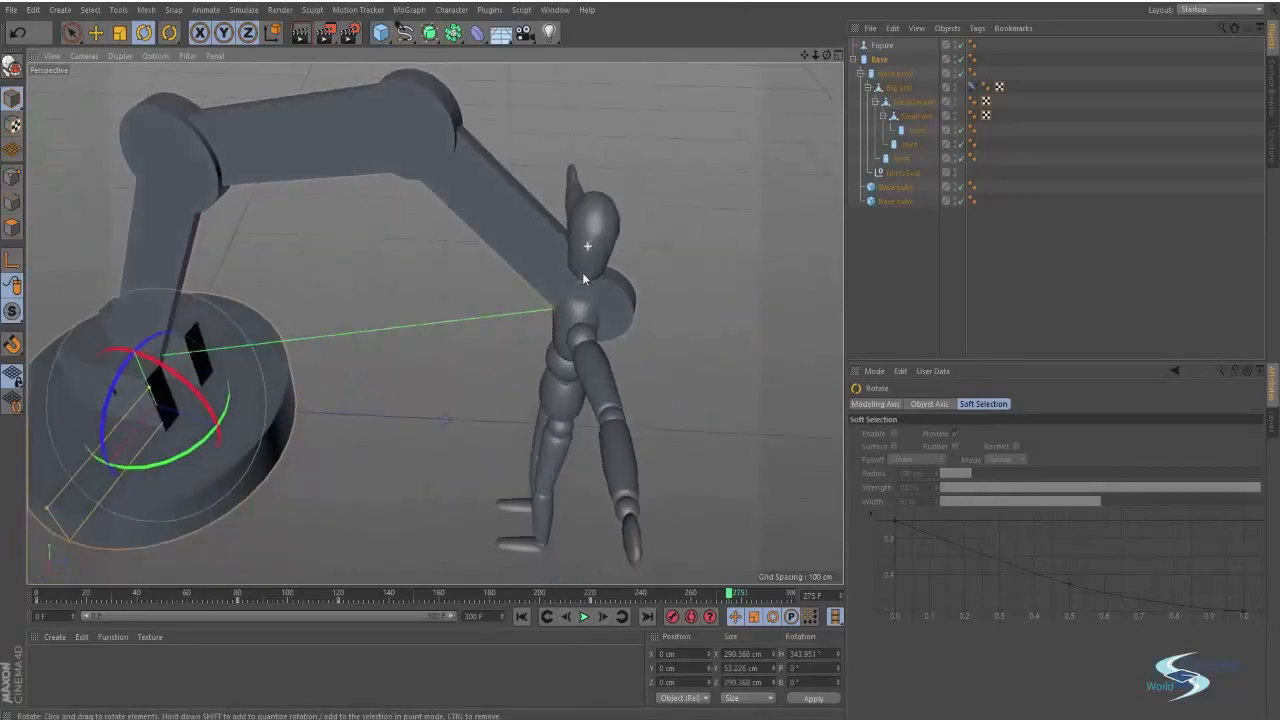
Raise the Joint.Goal null to the figure's head, at about X -247 cm.
left_click(900, 174)
key("e")
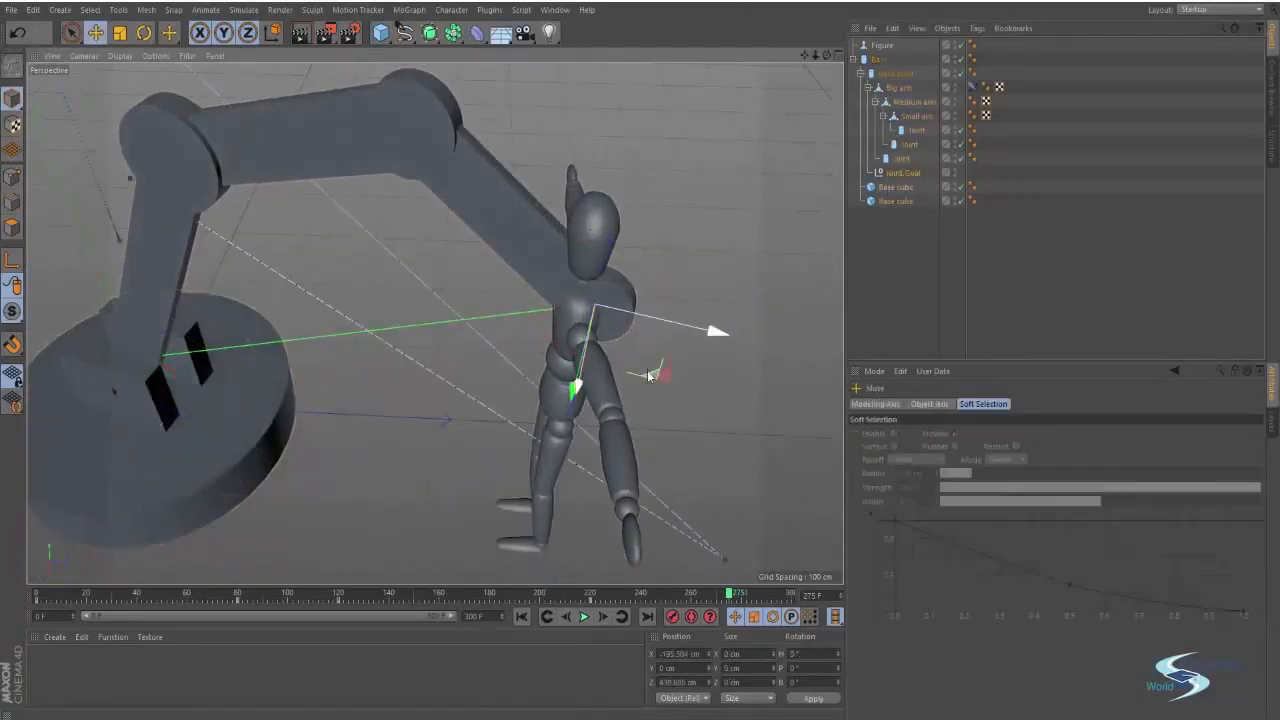
left_click_drag(629, 379, 660, 335, "alt")
left_click_drag(631, 383, 622, 308)
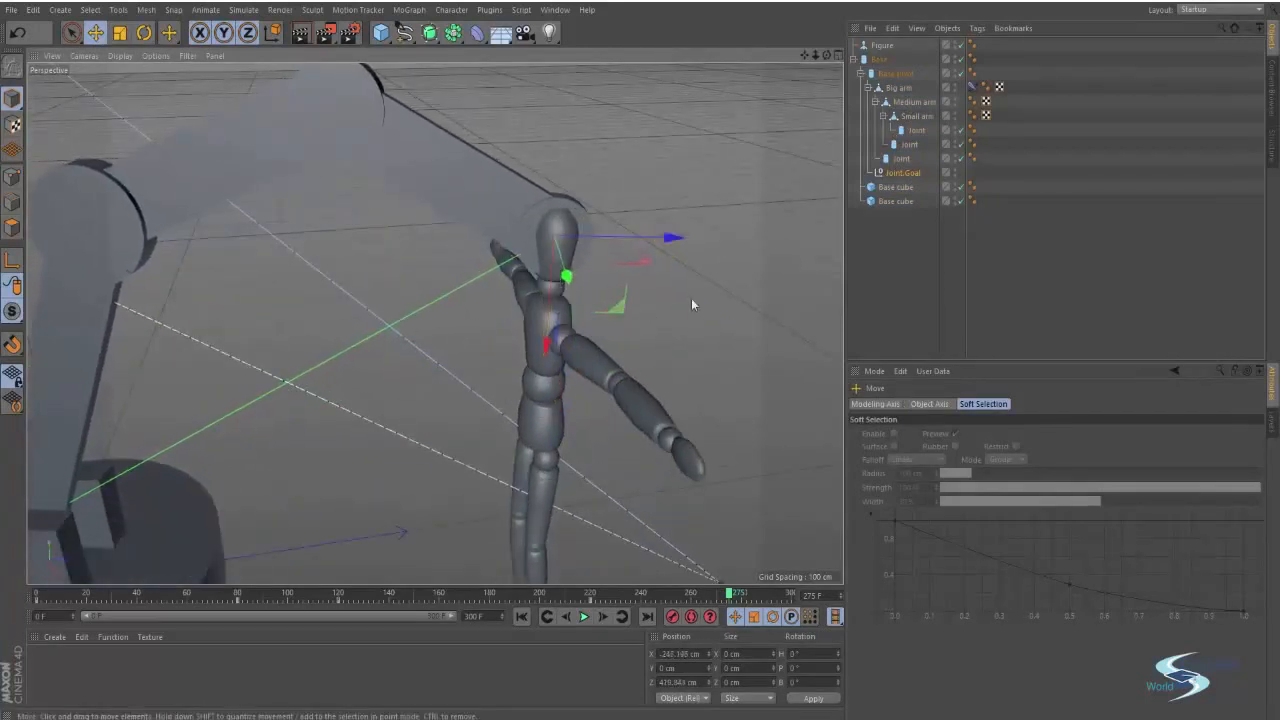
Record a keyframe for all scene objects at frame 275, and shift that keyframe to frame 300.
left_click(872, 273)
left_click_drag(690, 287, 590, 270, "alt")
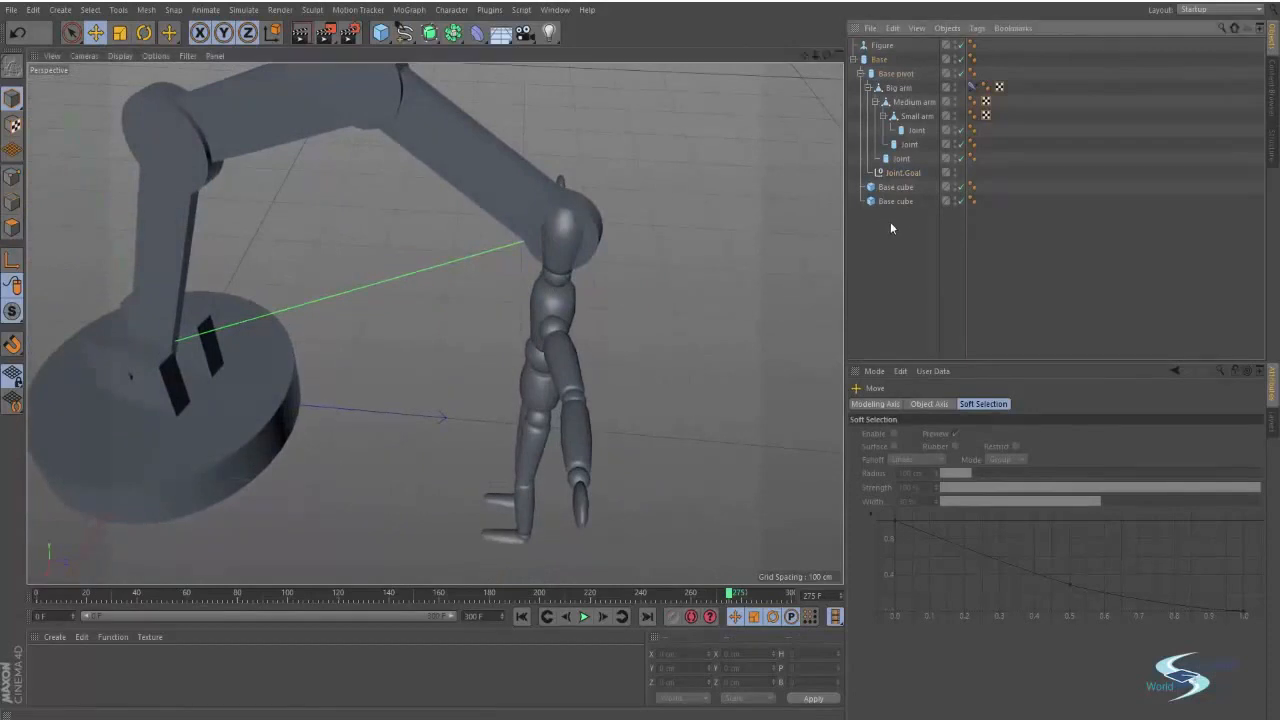
key("ctrl+a")
left_click(672, 617)
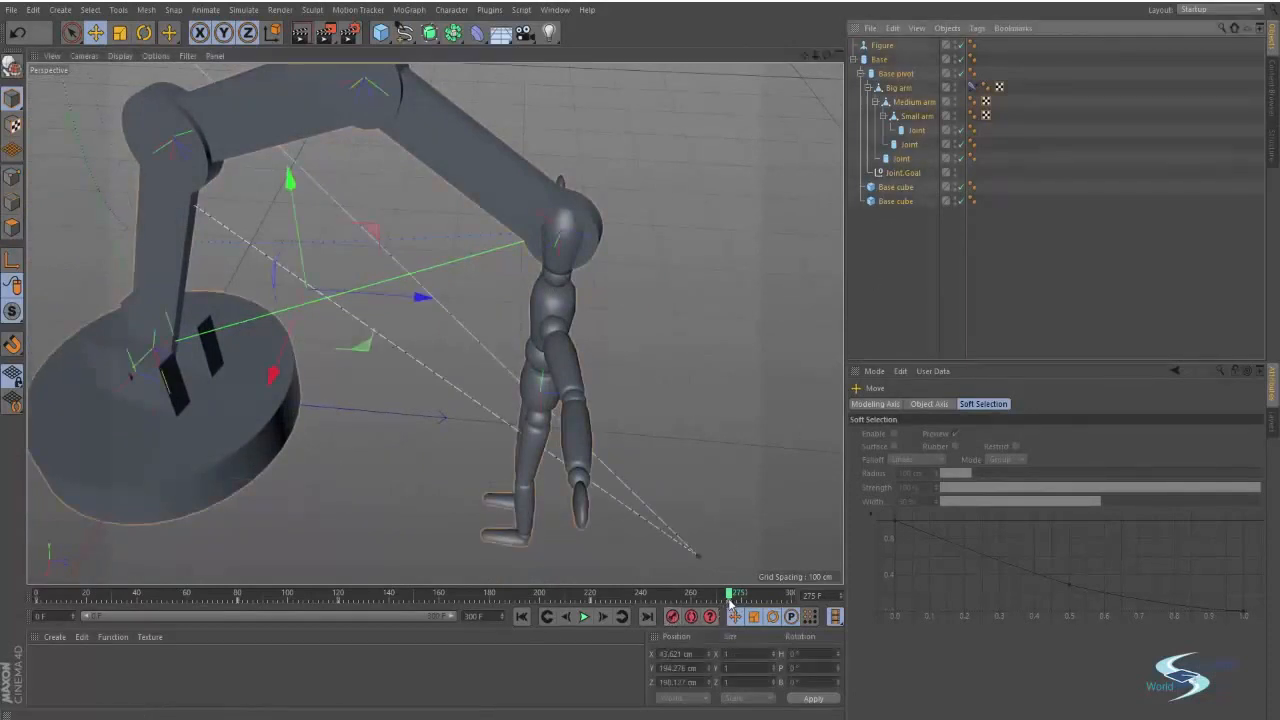
left_click_drag(730, 602, 752, 602)
left_click(896, 304)
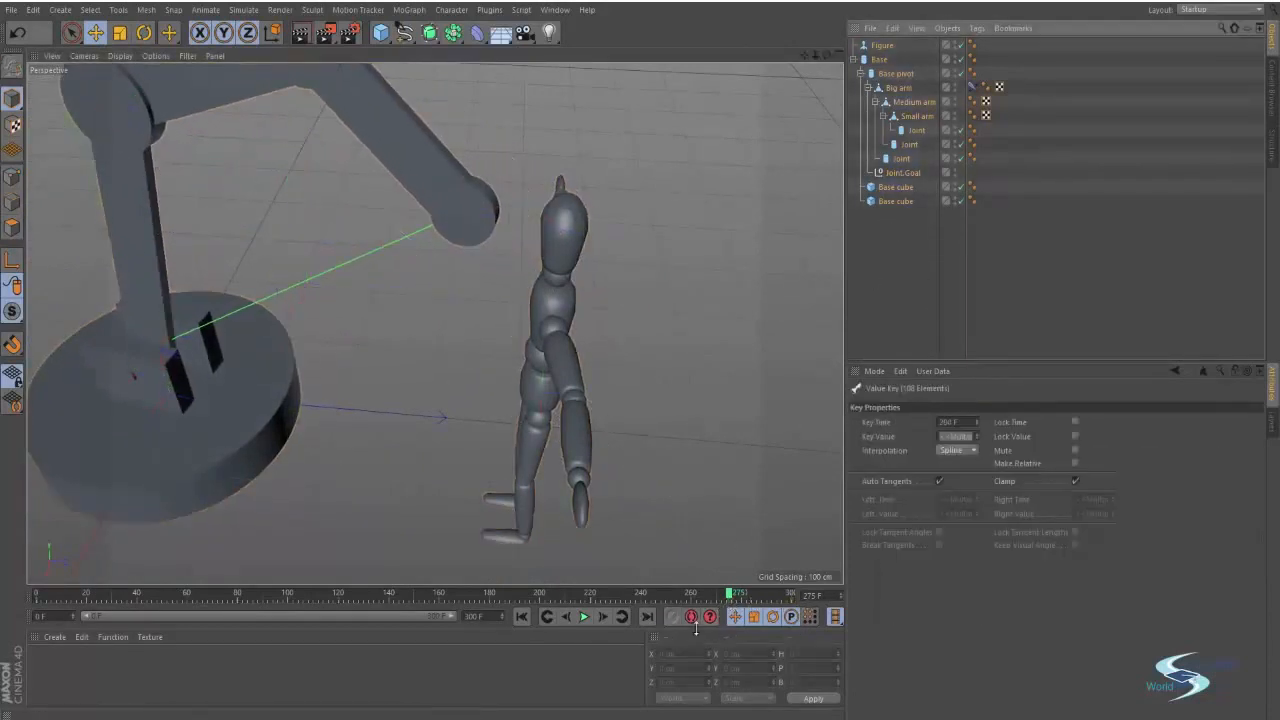
Play the animation from the start, watch the arm reach for the figure from a wider view, and stop playback.
left_click(525, 618)
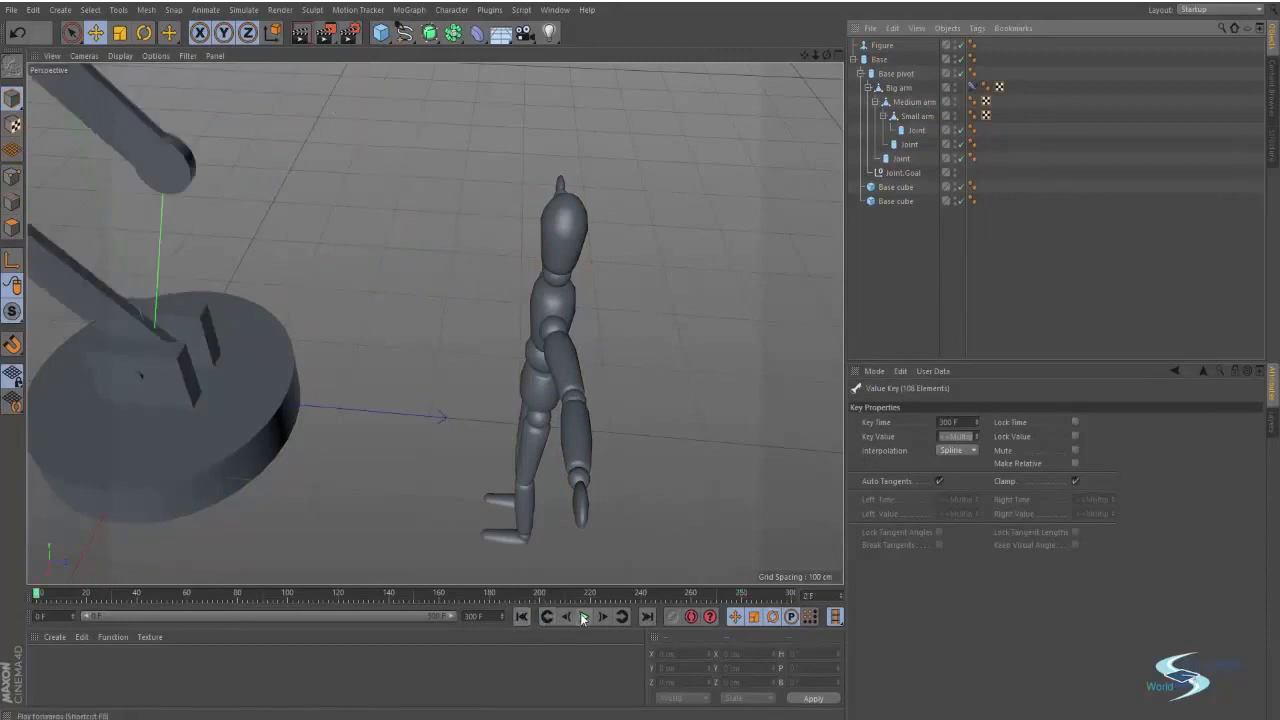
left_click(583, 617)
right_click_drag(471, 343, 345, 340, "alt")
middle_click_drag(434, 323, 574, 324, "alt")
left_click_drag(398, 354, 366, 321, "alt")
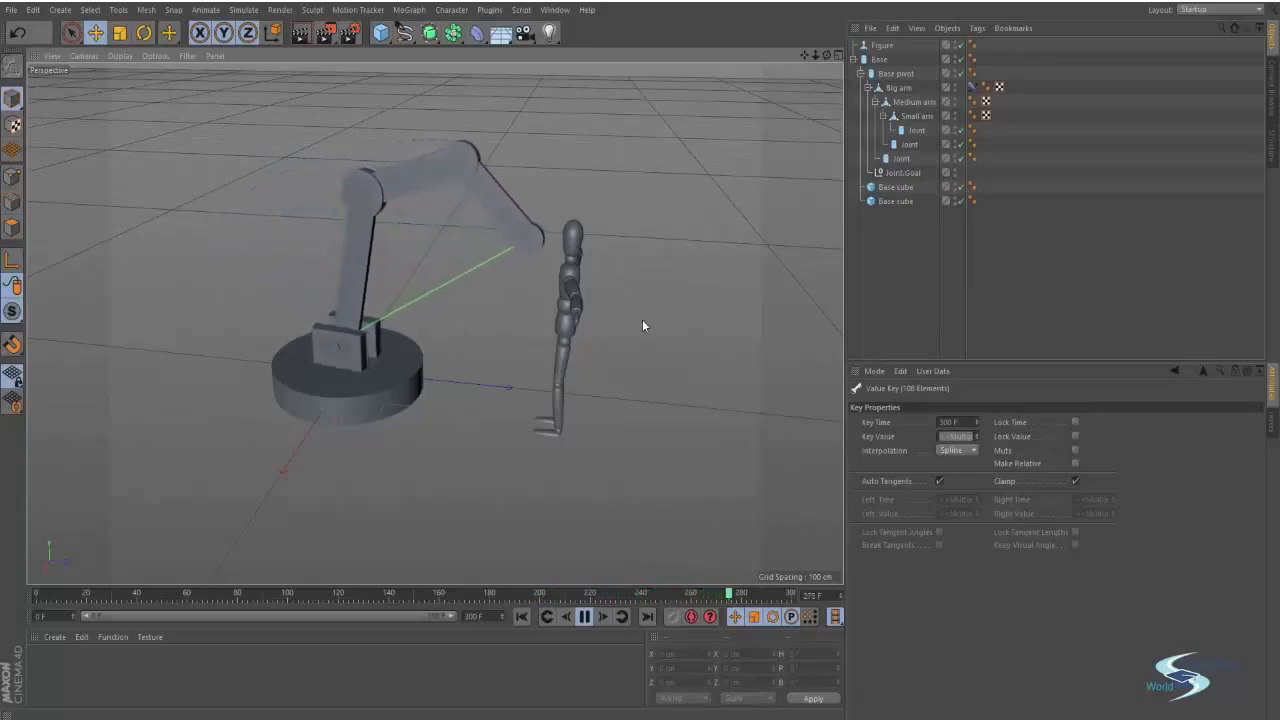
left_click(584, 617)
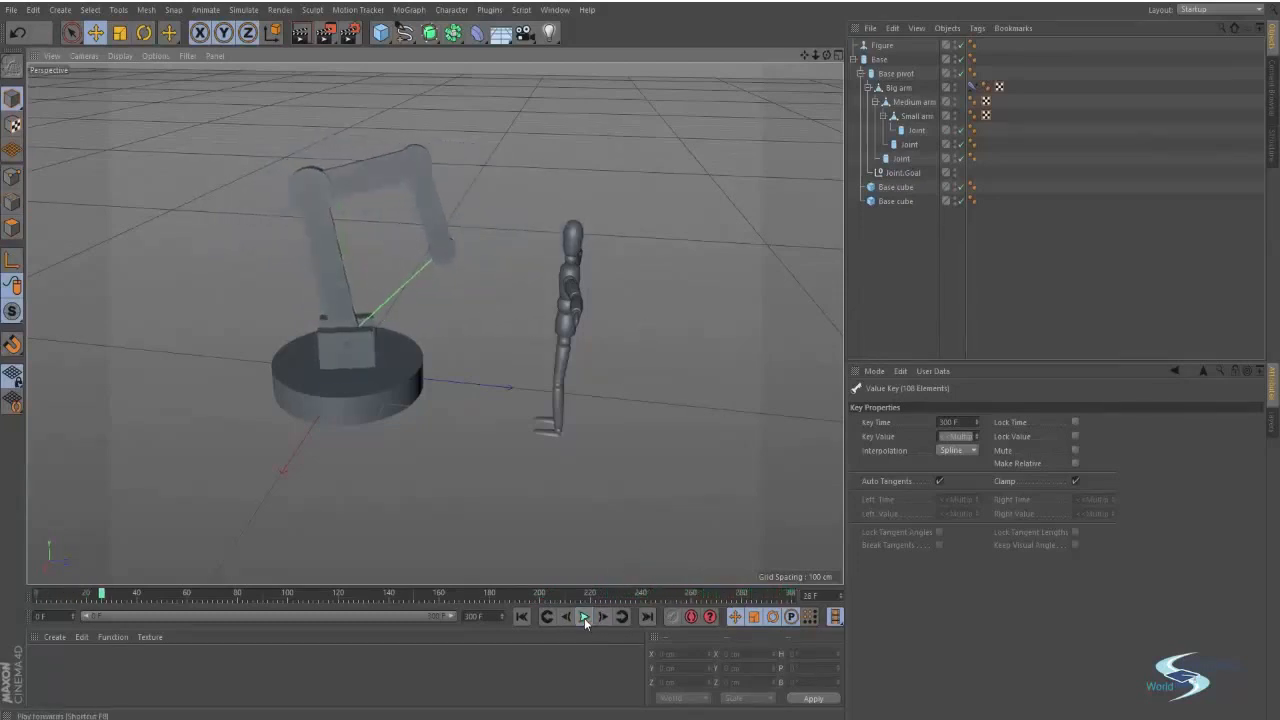
scroll(434, 291, "down", 2)
mouse_move(425, 297)
middle_mouse_down("alt")
mouse_move(421, 310)
mouse_move(459, 339)
middle_mouse_up("alt")
mouse_move(432, 409)
left_mouse_down("alt")
mouse_move(442, 422)
mouse_move(746, 380)
mouse_move(491, 366)
mouse_move(433, 411)
mouse_move(456, 426)
left_mouse_up("alt")
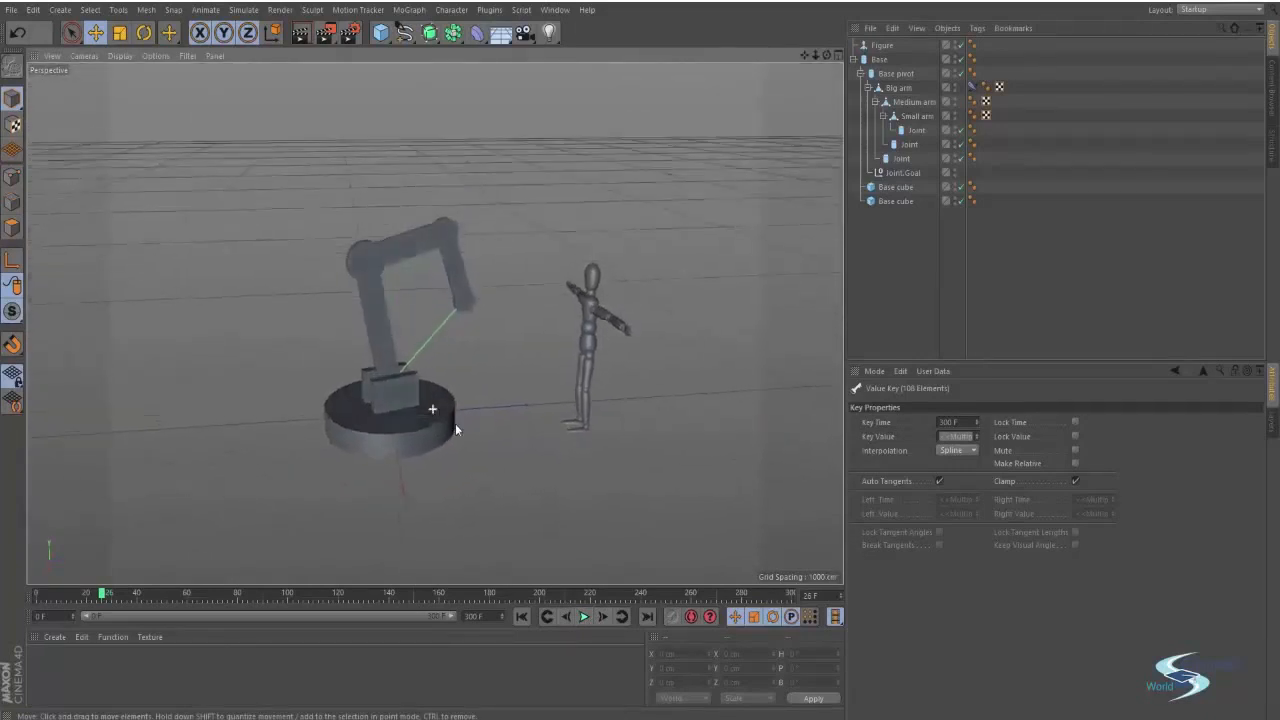
right_click_drag(436, 322, 606, 314, "alt")
middle_click_drag(606, 314, 621, 327, "alt")
left_click_drag(621, 327, 627, 323, "alt")
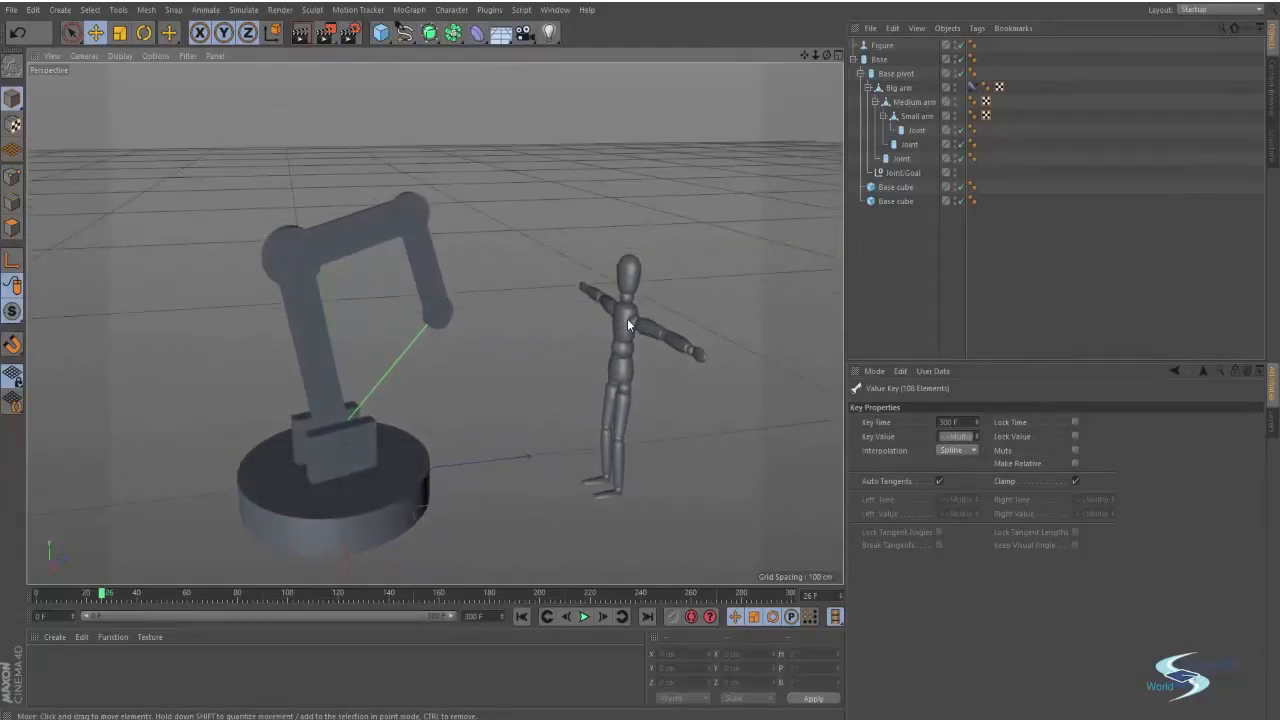
left_click_drag(628, 323, 487, 292, "alt")
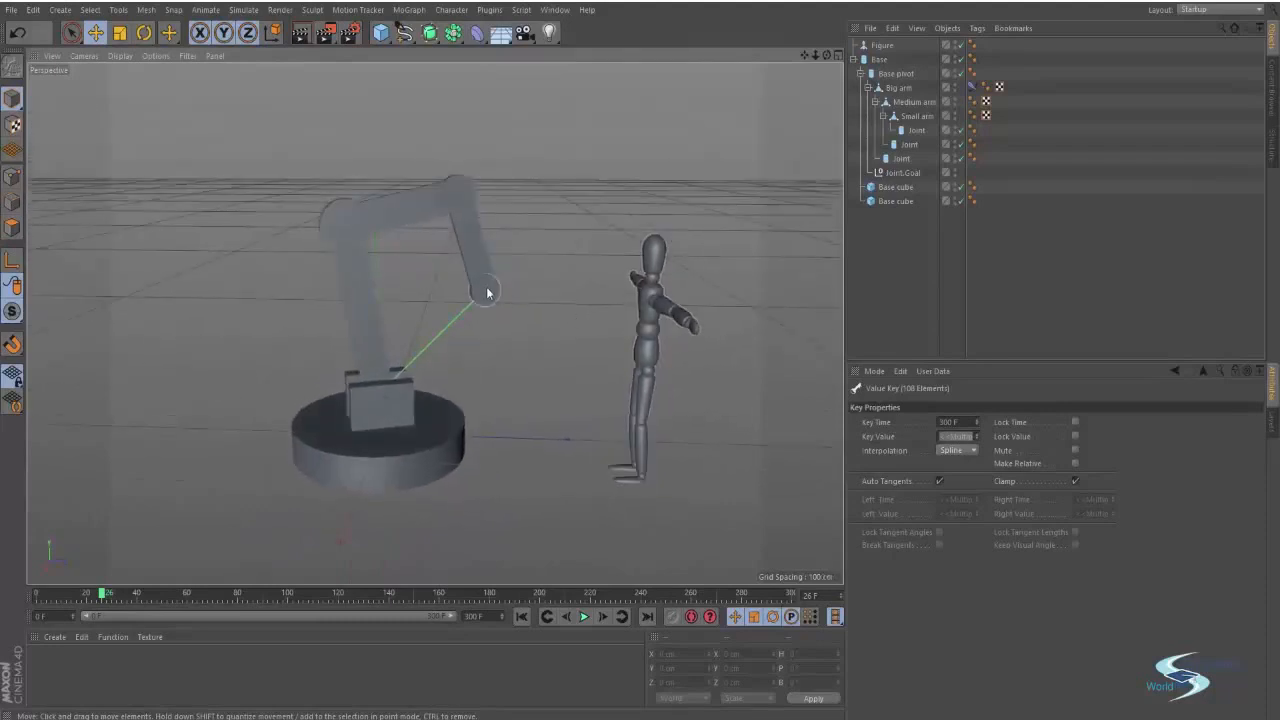